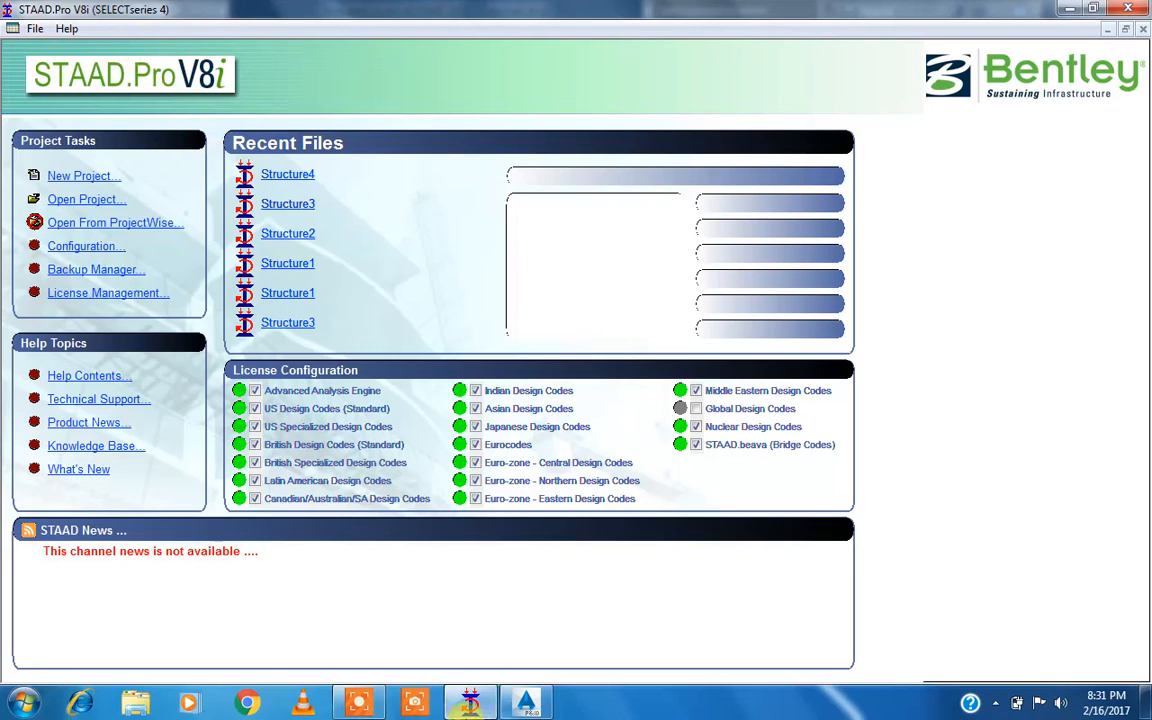
left_click(364, 703)
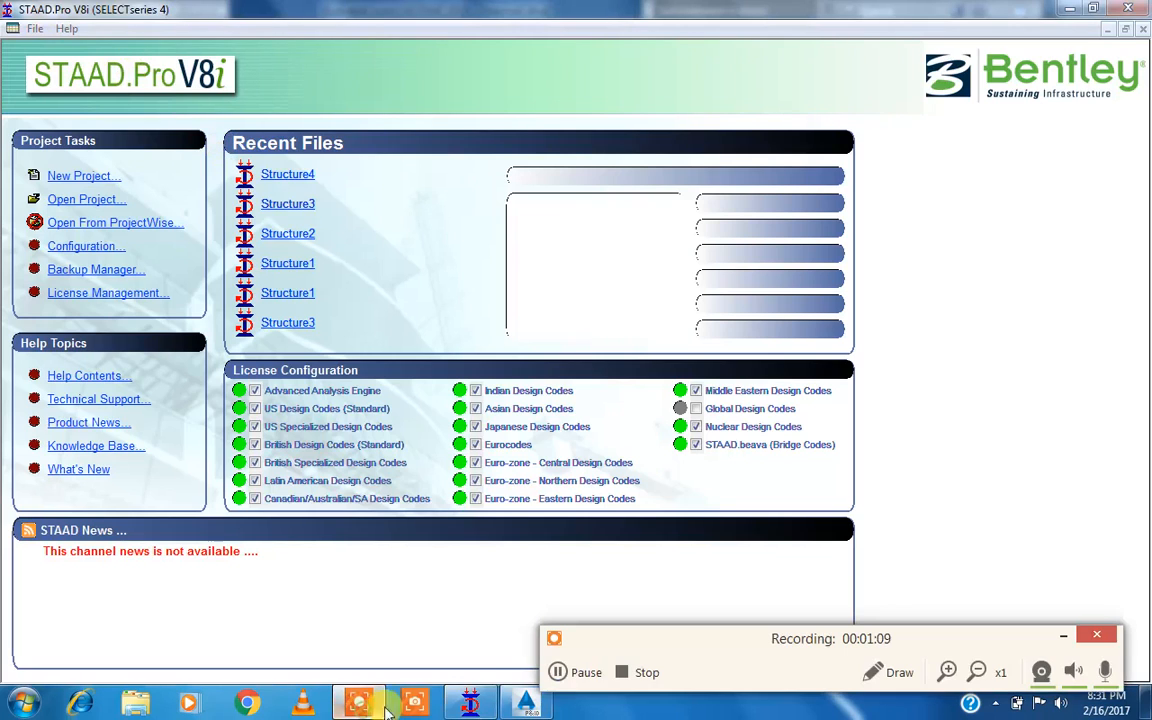
left_click(560, 673)
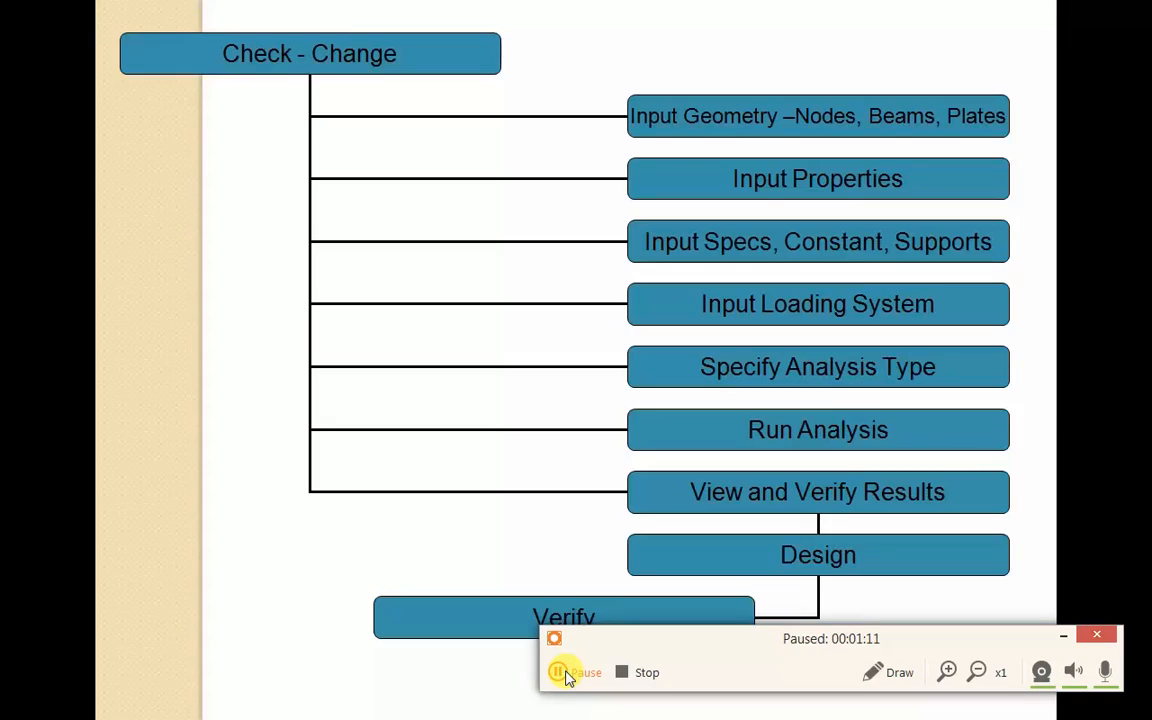
left_click(563, 675)
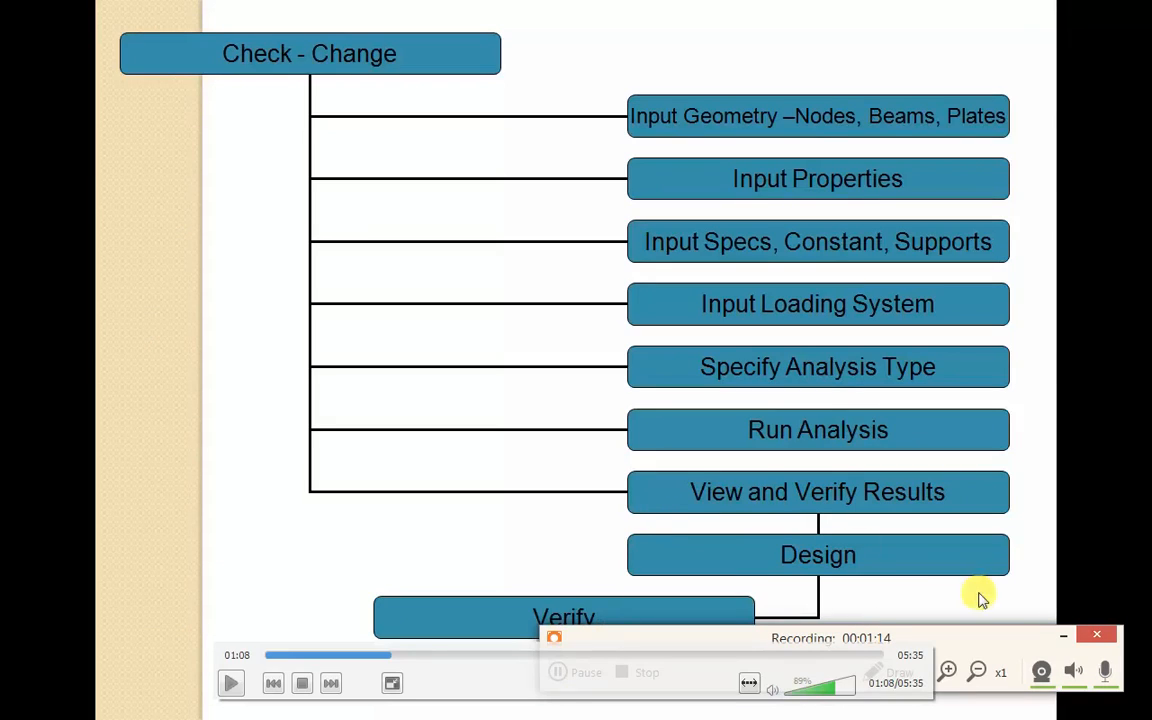
left_click(1064, 637)
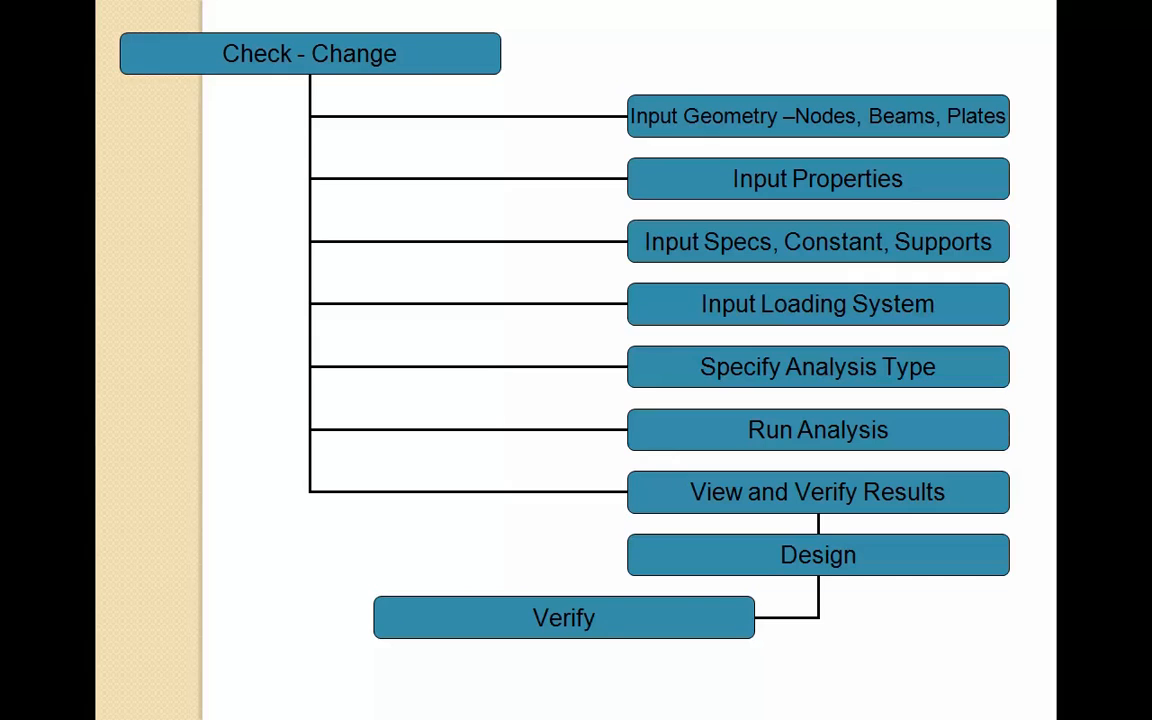
Review the modelling workflow chart, exit the full-screen video and switch to STAAD.Pro.
mouse_move(931, 82)
mouse_move(707, 103)
mouse_move(729, 284)
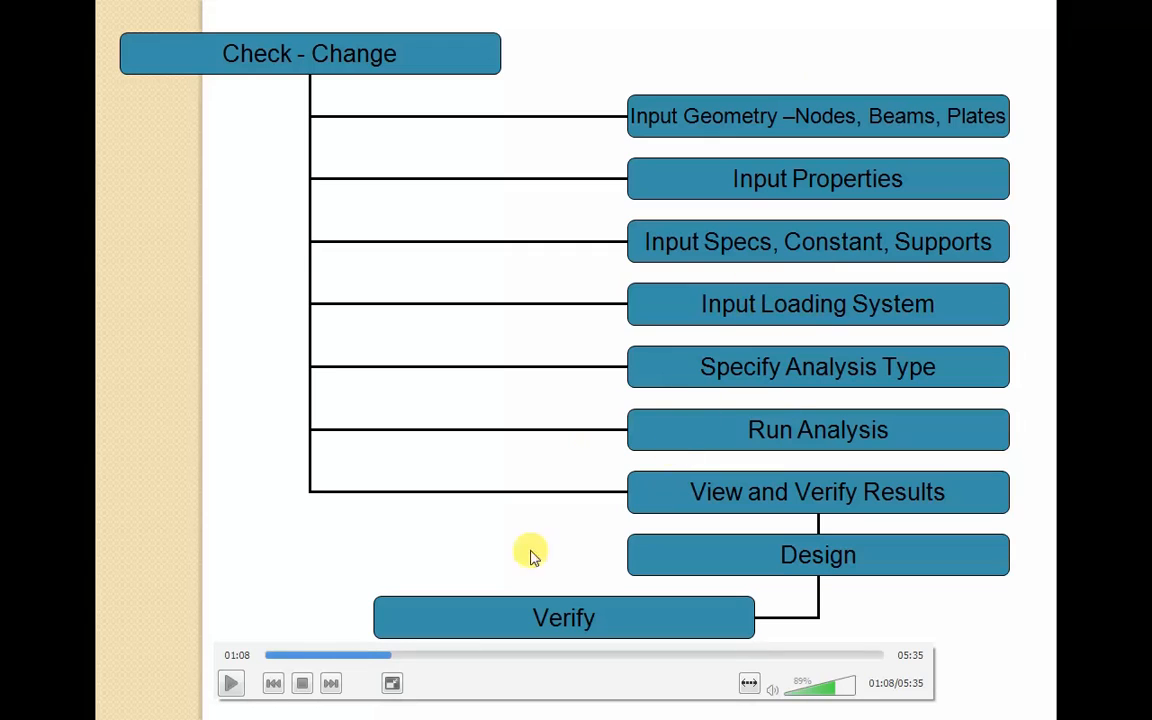
double_click(704, 530)
left_click(1070, 8)
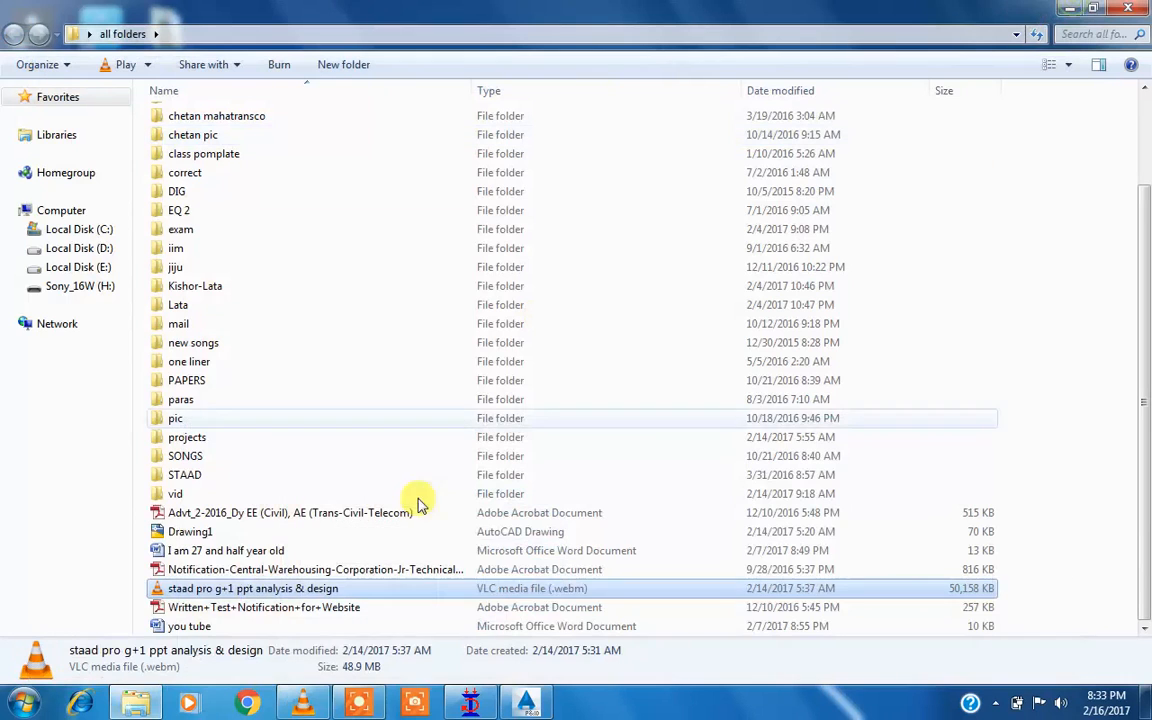
left_click(466, 700)
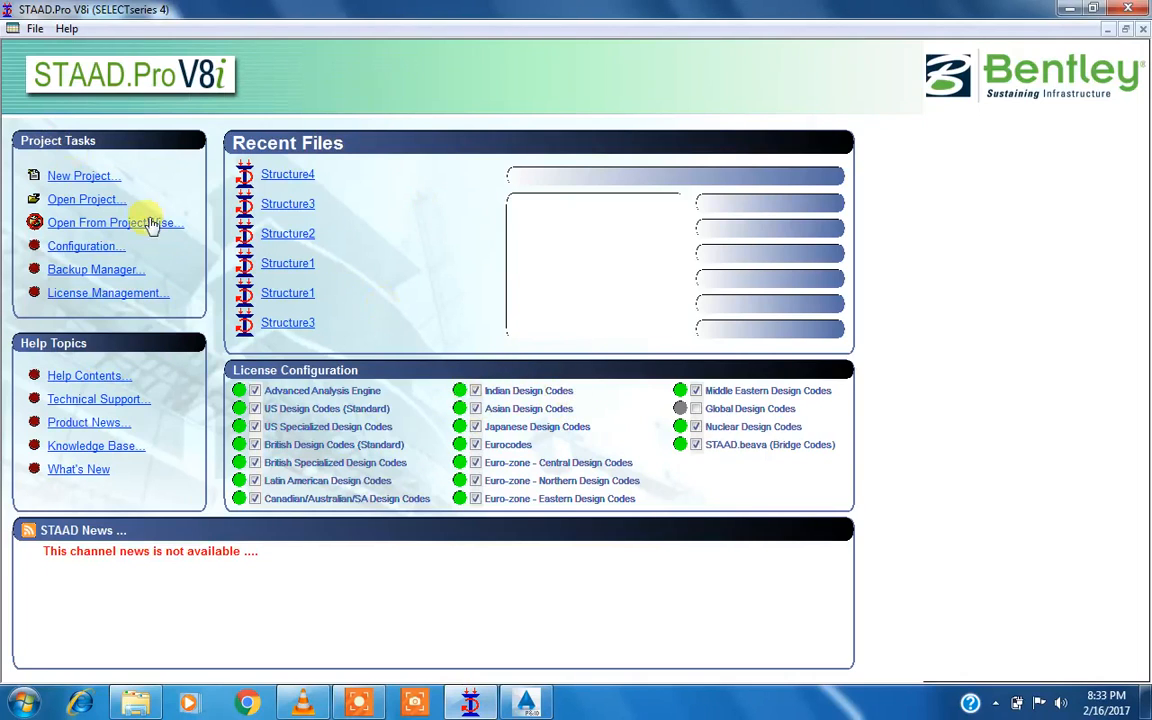
Look at the base unit setting in the program configuration and close it without changing anything.
left_click(35, 29)
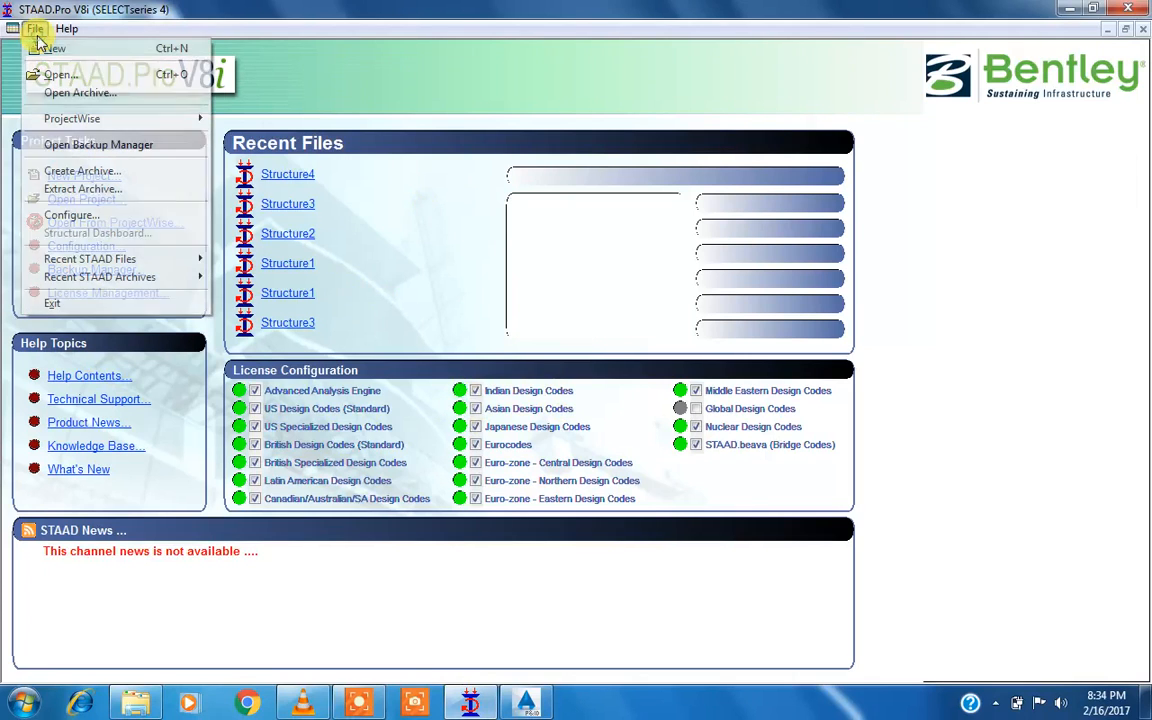
left_click(98, 224)
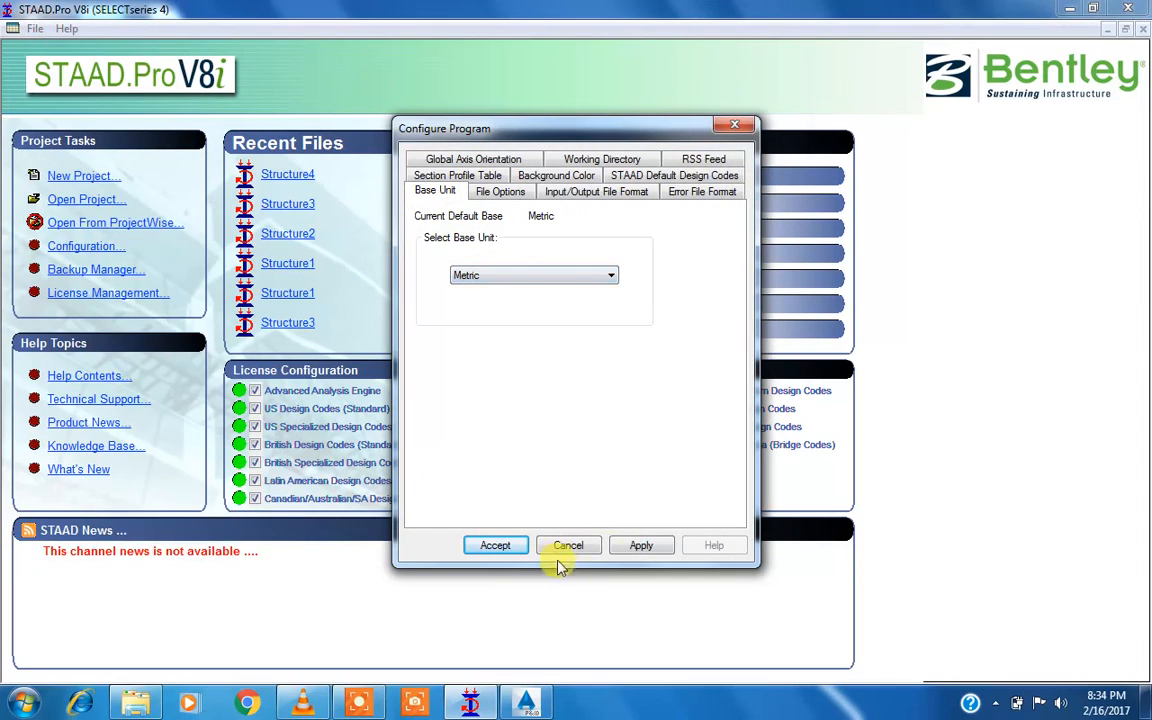
left_click(583, 549)
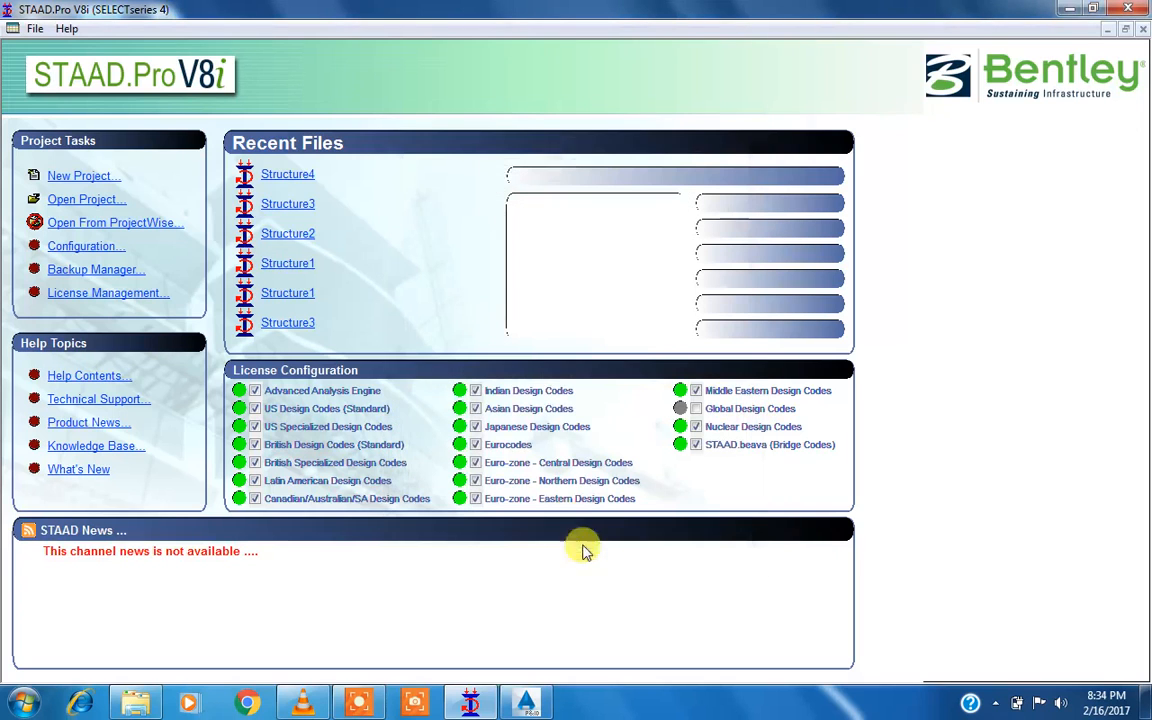
Start a new project with Space as the structure type.
left_click(88, 175)
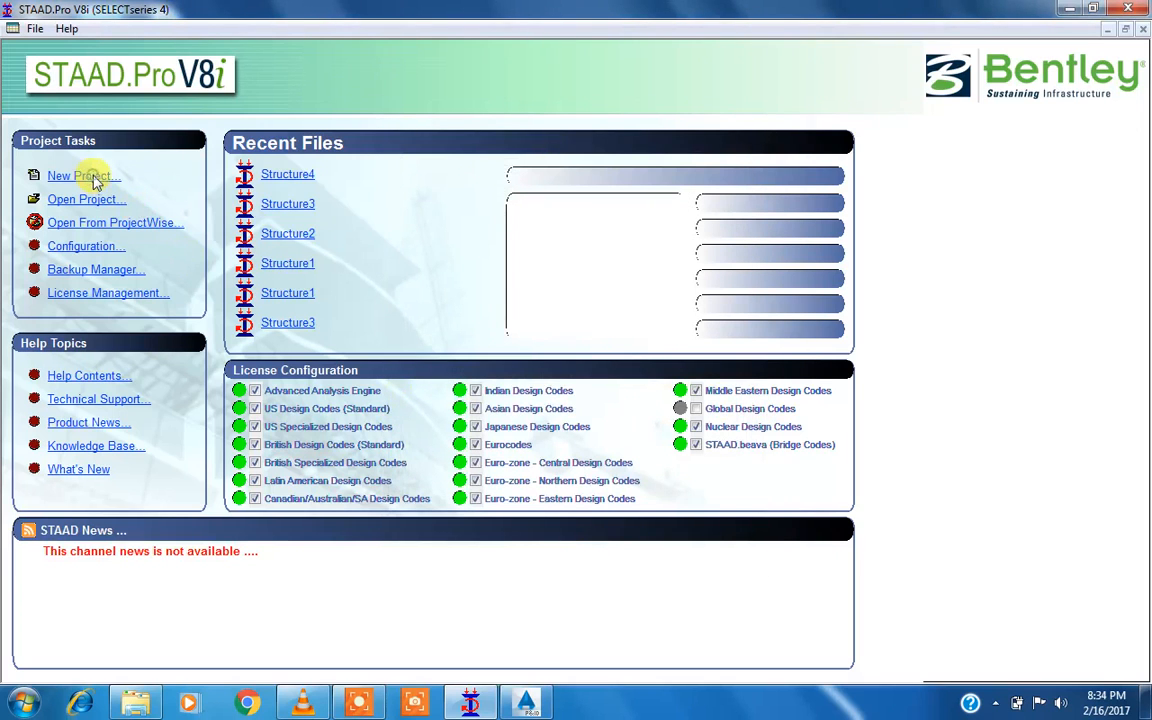
left_click(360, 704)
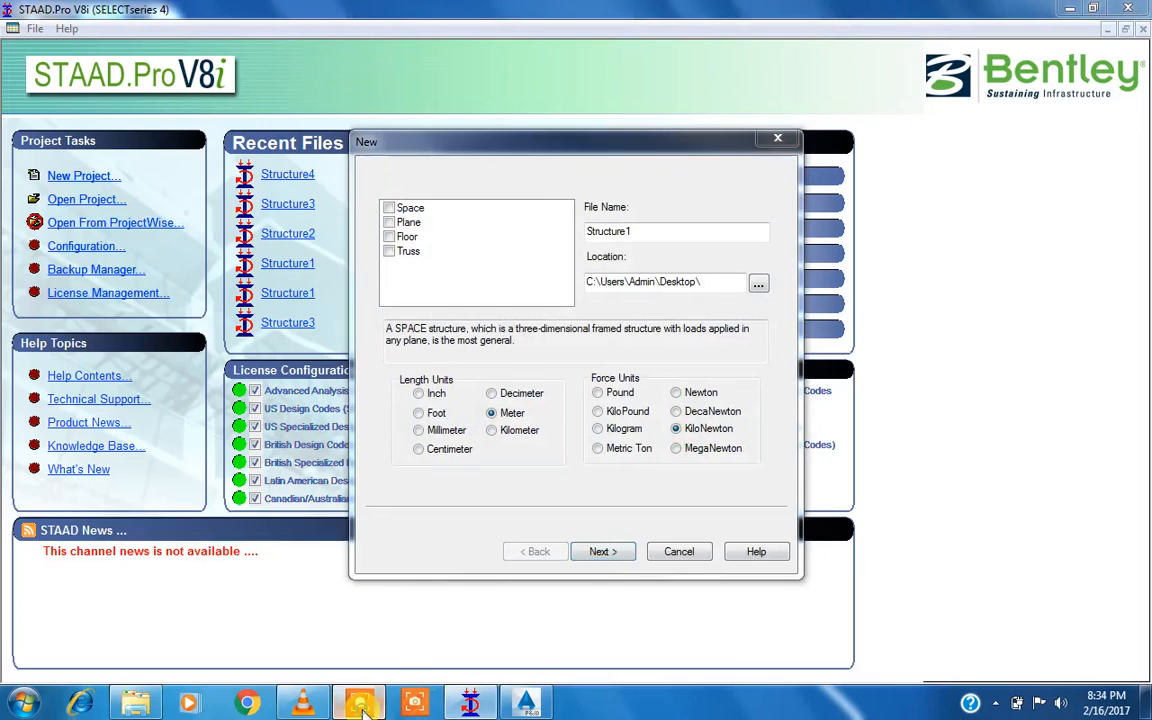
left_click(559, 673)
left_click(556, 673)
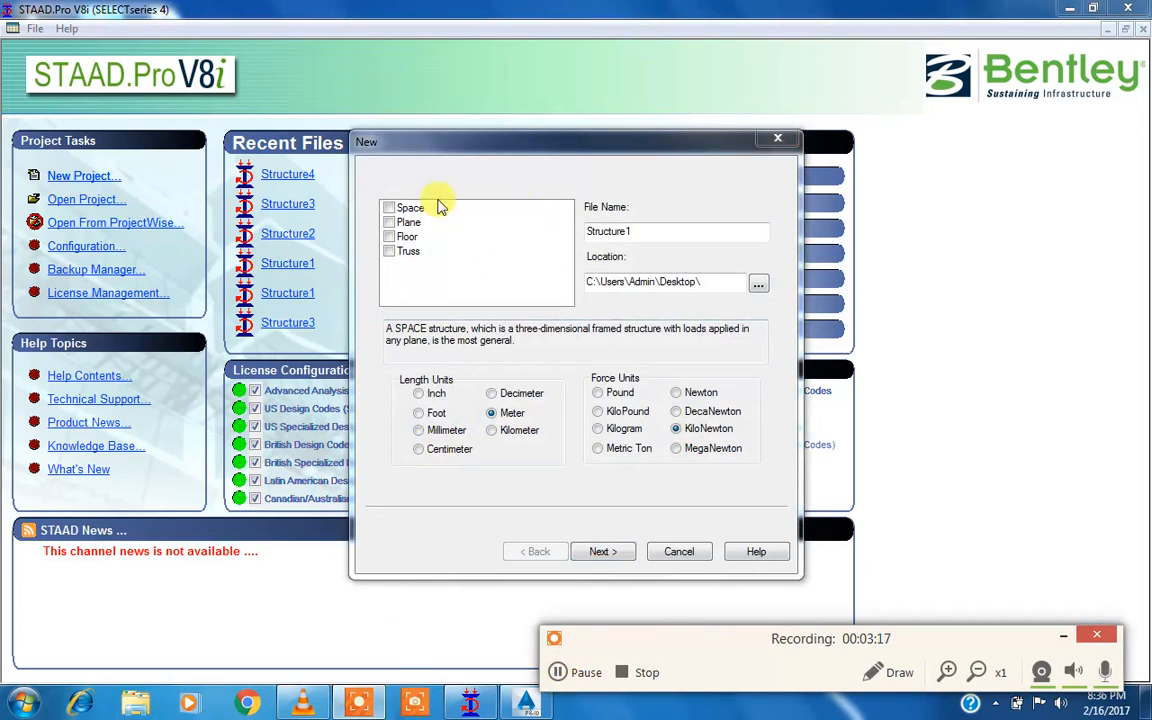
left_click(1095, 635)
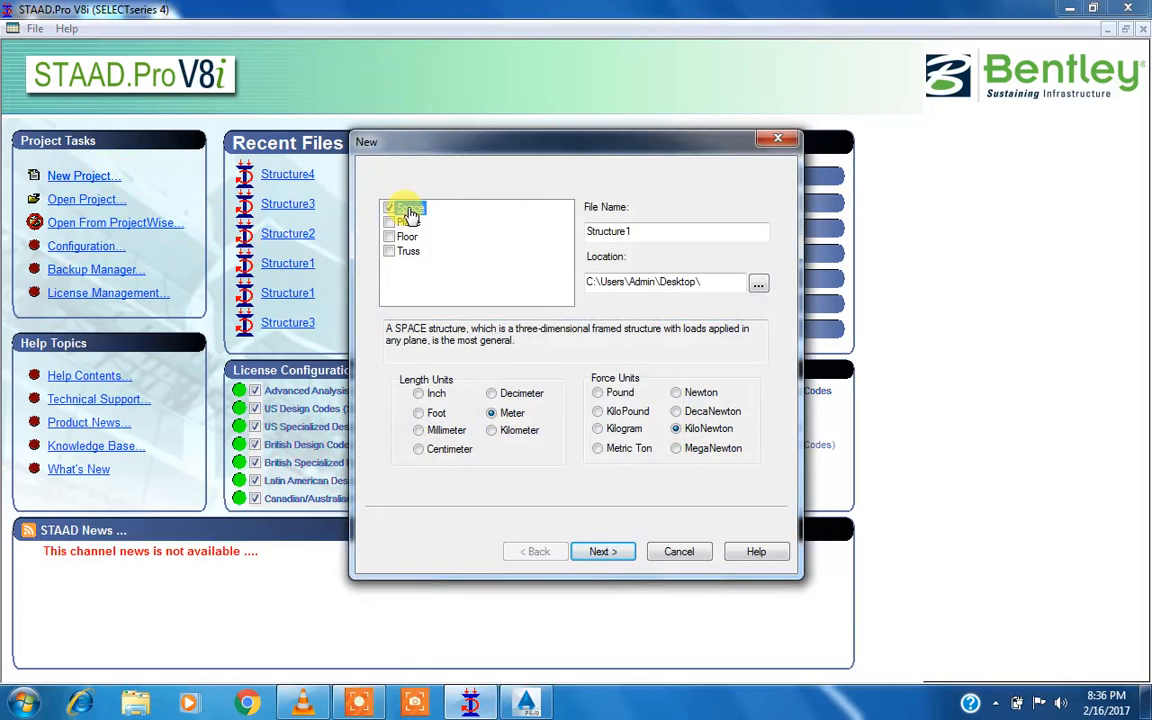
Read the descriptions of the Space, Plane, Floor and Truss structure types for the new project.
left_click(386, 330)
left_click_drag(386, 330, 514, 338)
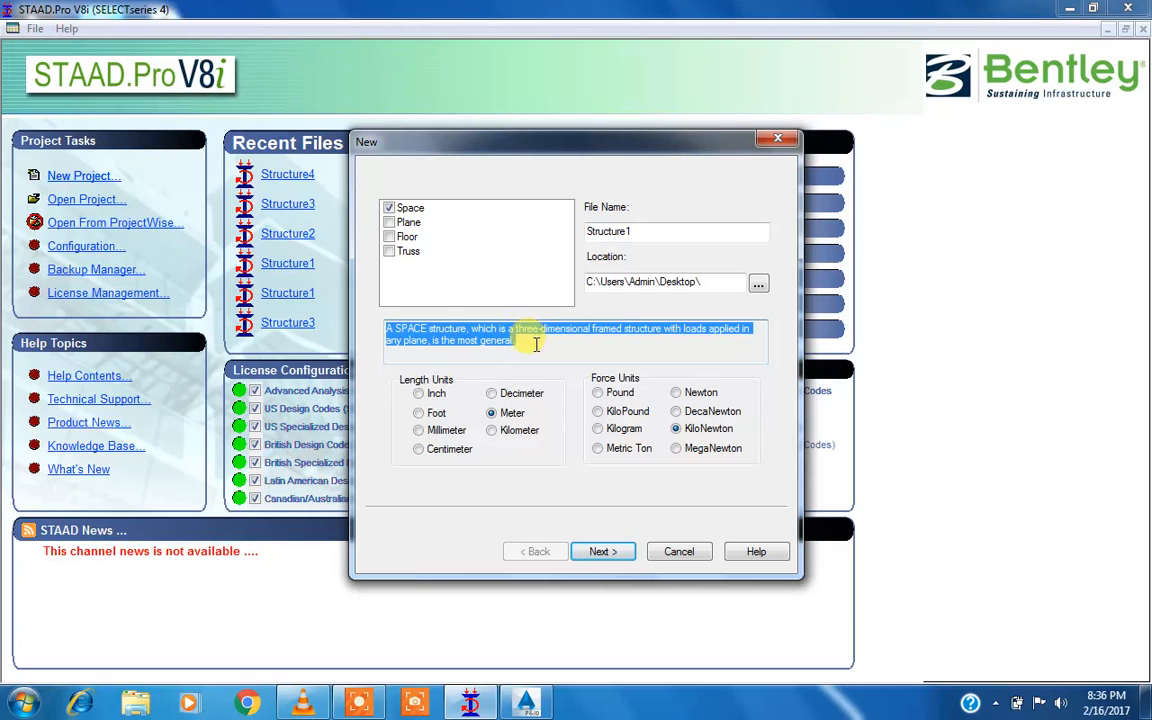
left_click(402, 222)
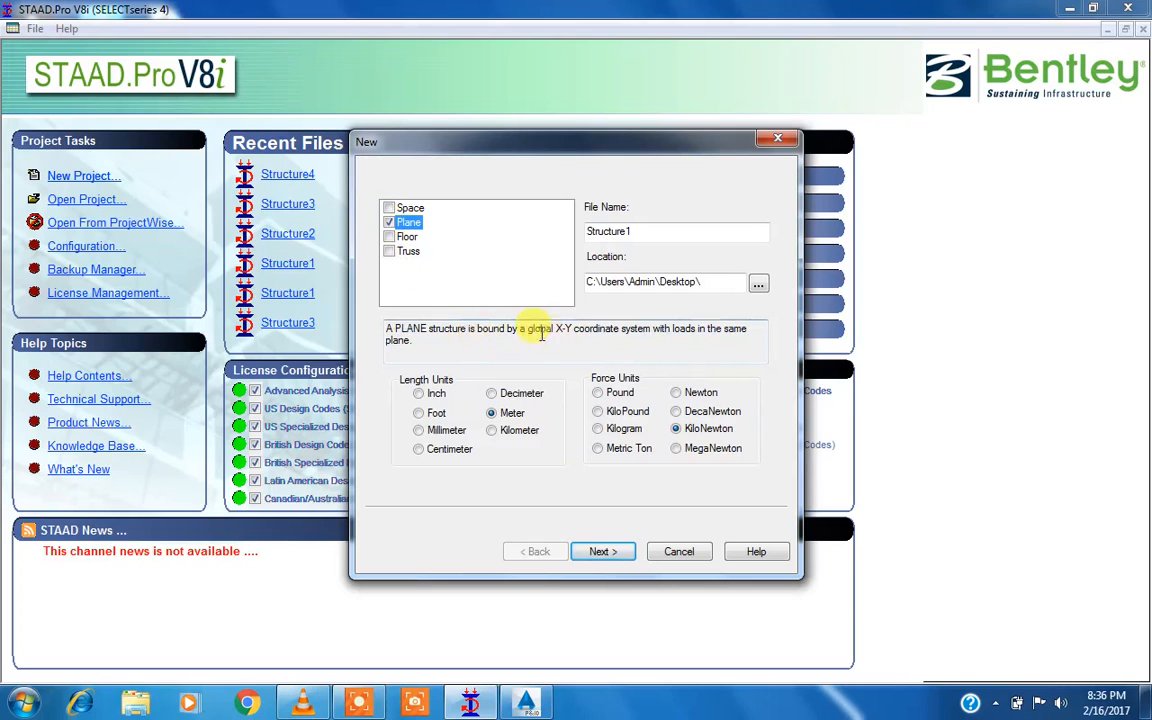
left_click_drag(549, 330, 647, 330)
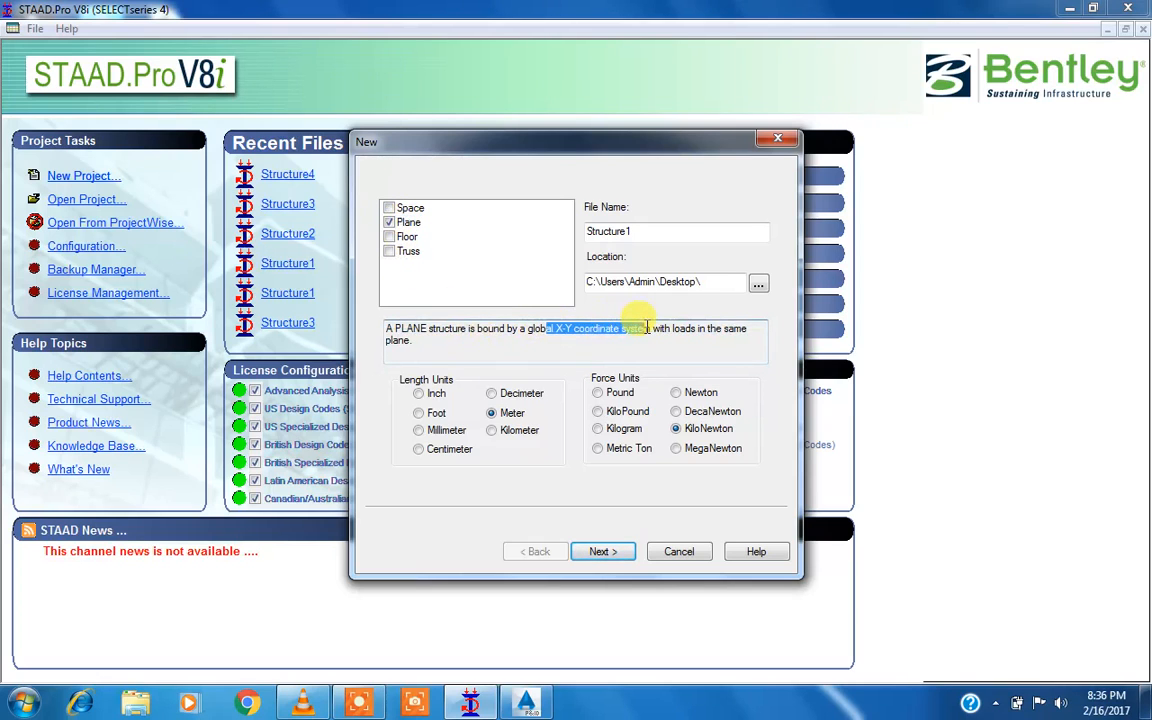
left_click(405, 237)
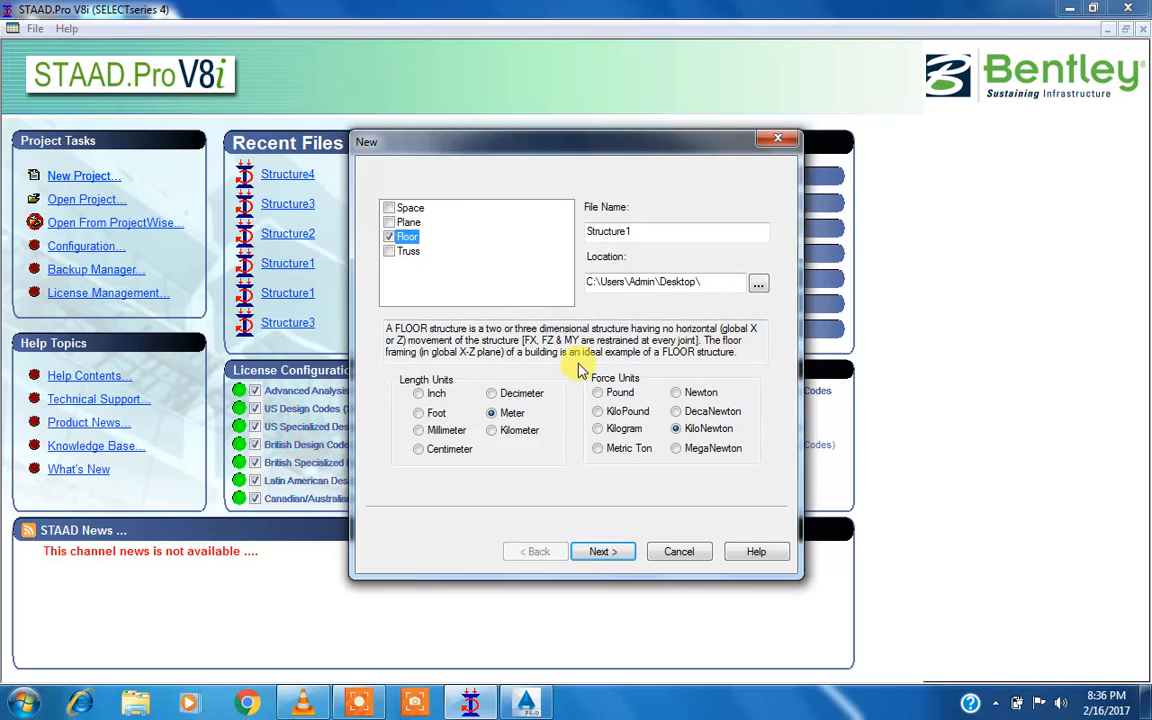
left_click(408, 251)
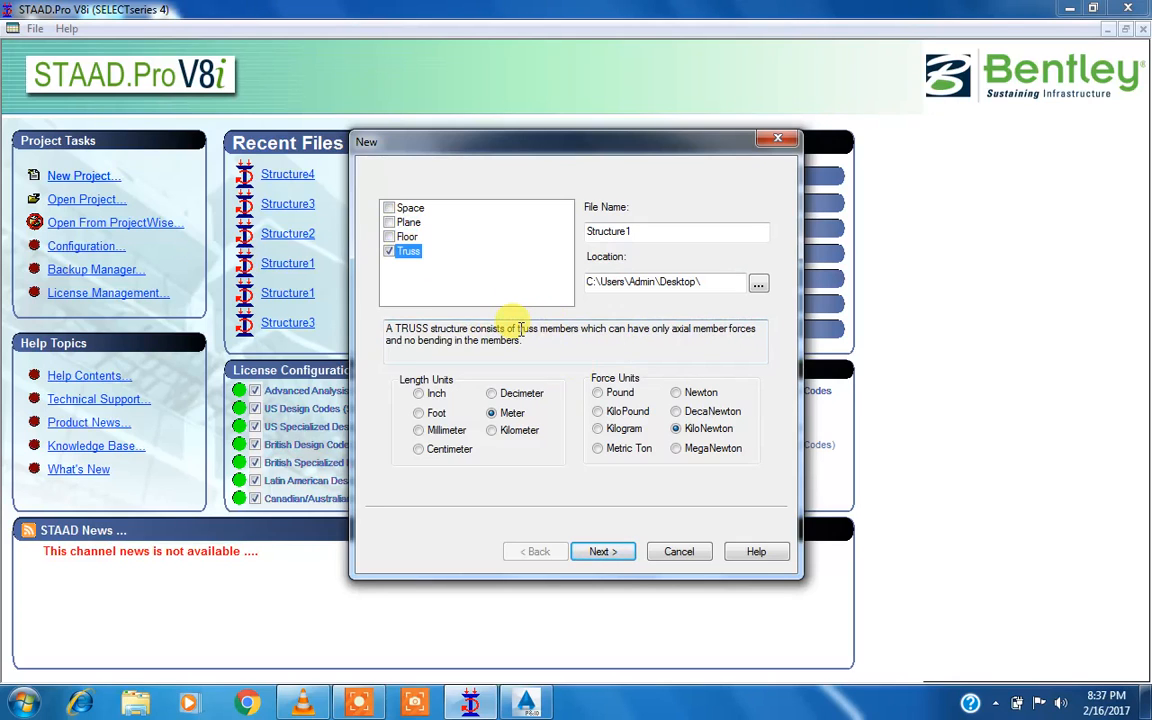
Choose the Space structure type and set the project location to the STAAD PROJECT 1 folder on the Desktop.
left_click(412, 209)
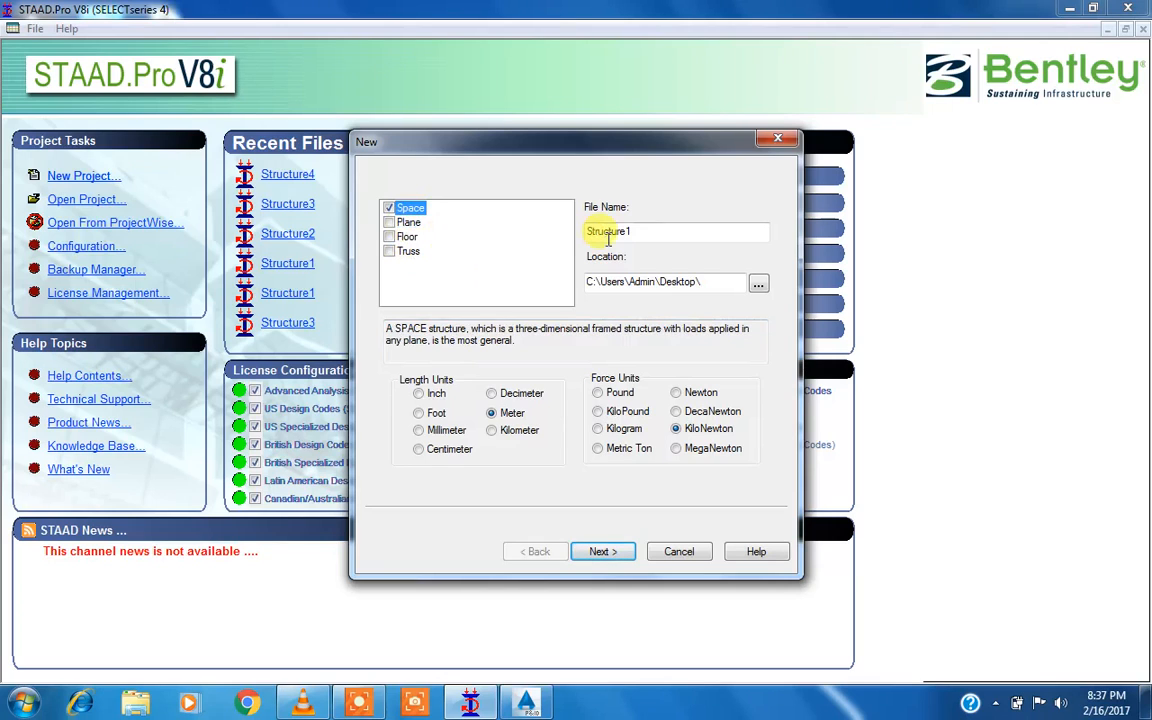
left_click_drag(634, 232, 568, 232)
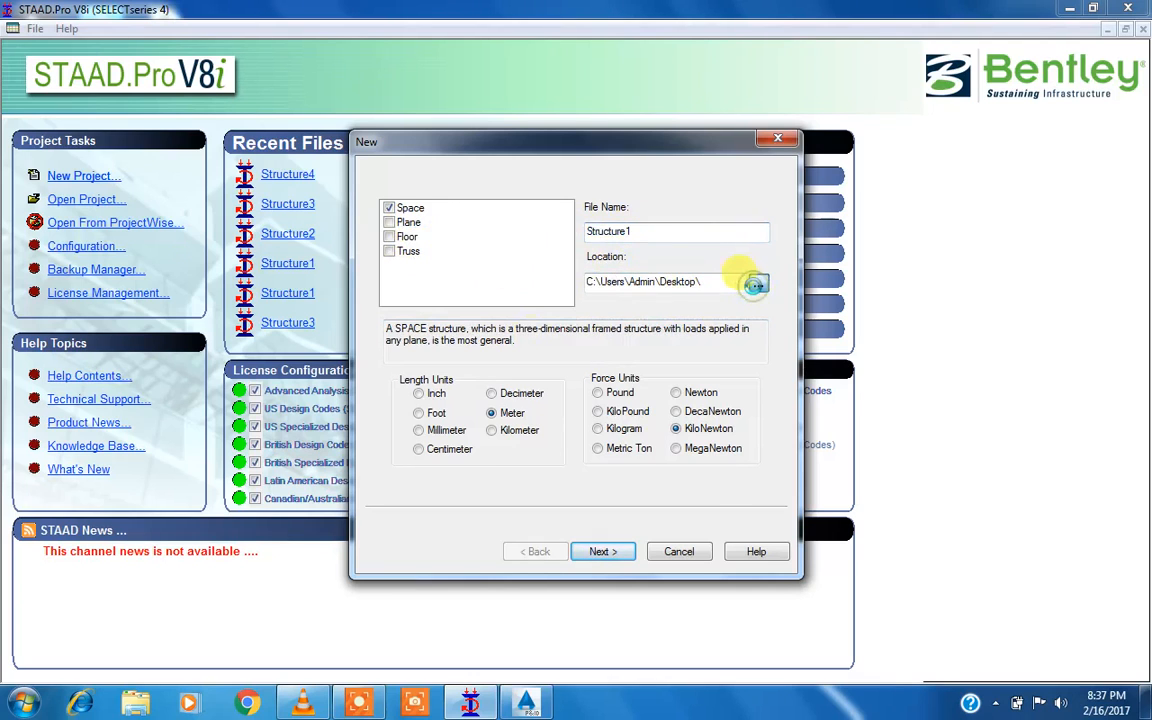
left_click(758, 286)
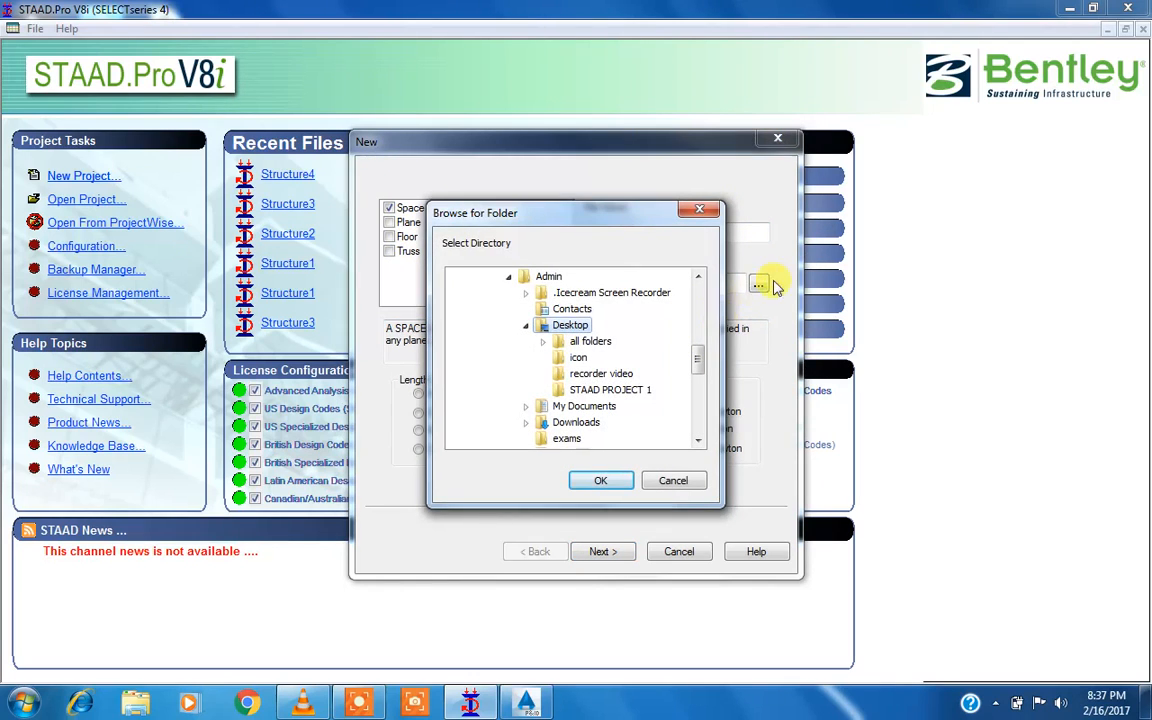
left_click(616, 392)
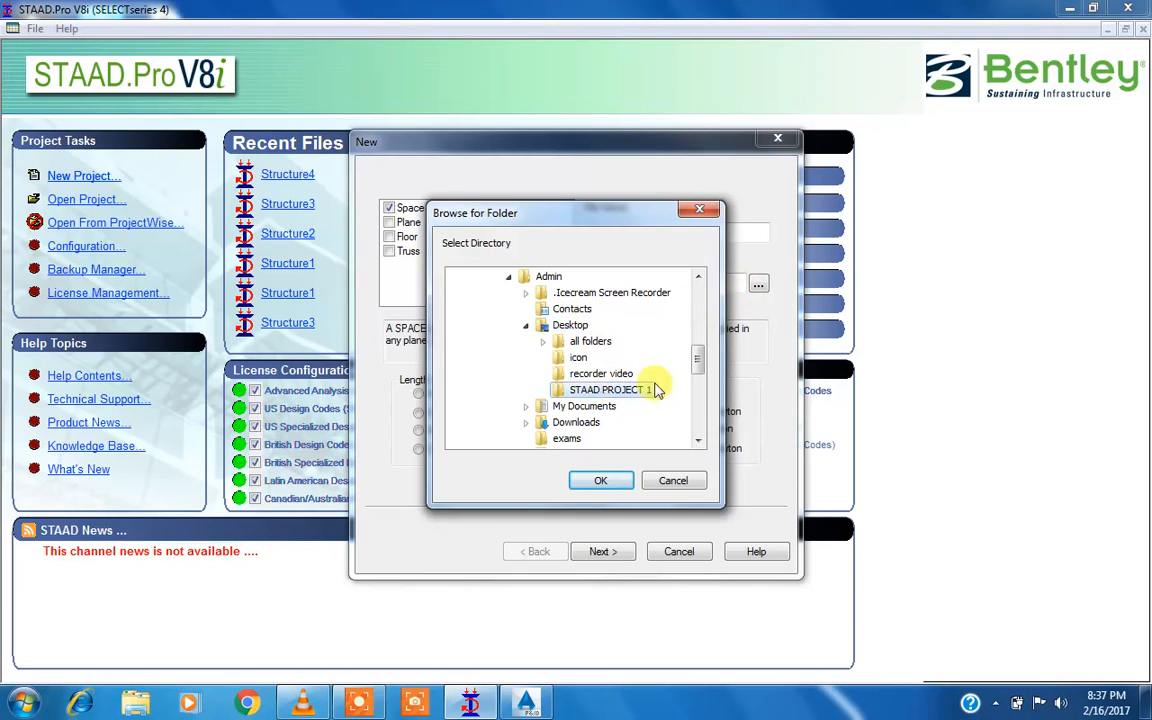
left_click(600, 481)
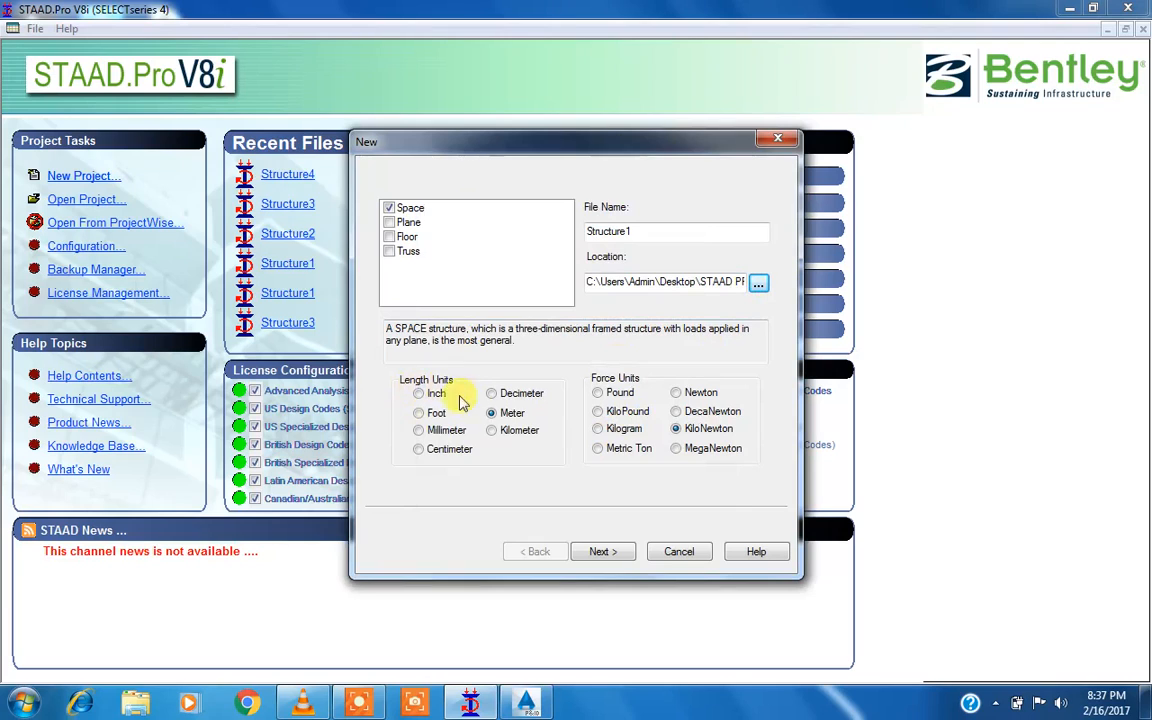
Select Meter as the length unit and finish creating the project with the Add Beam option.
left_click(492, 413)
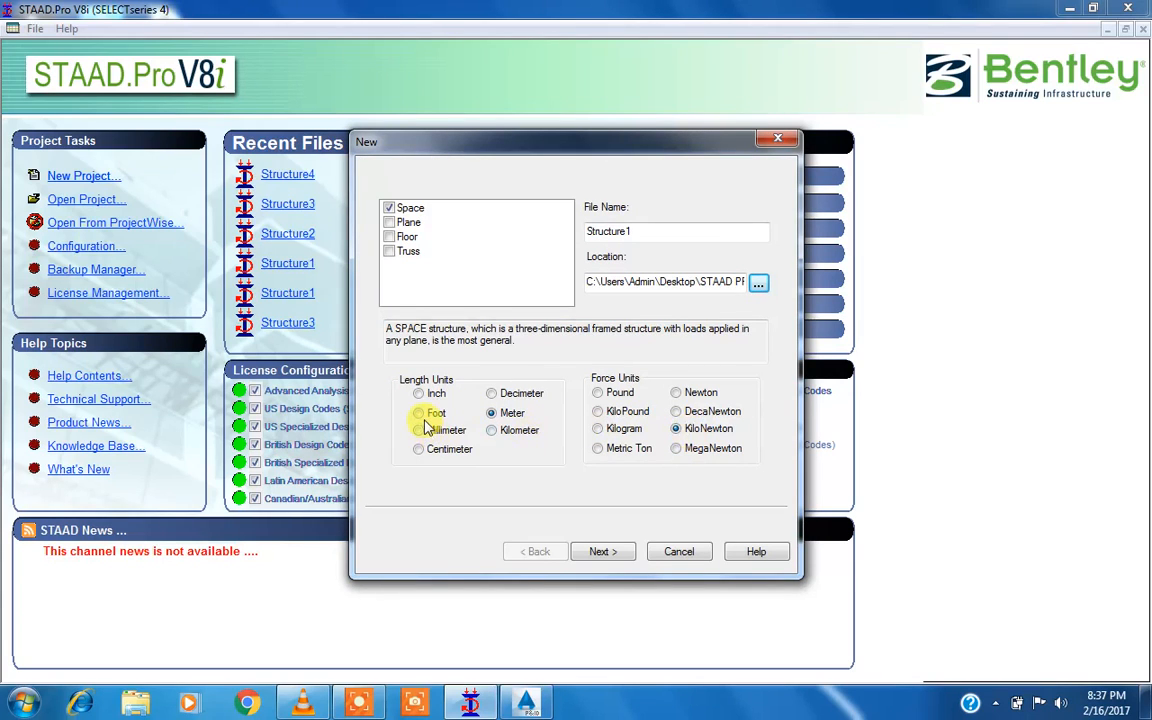
left_click(626, 553)
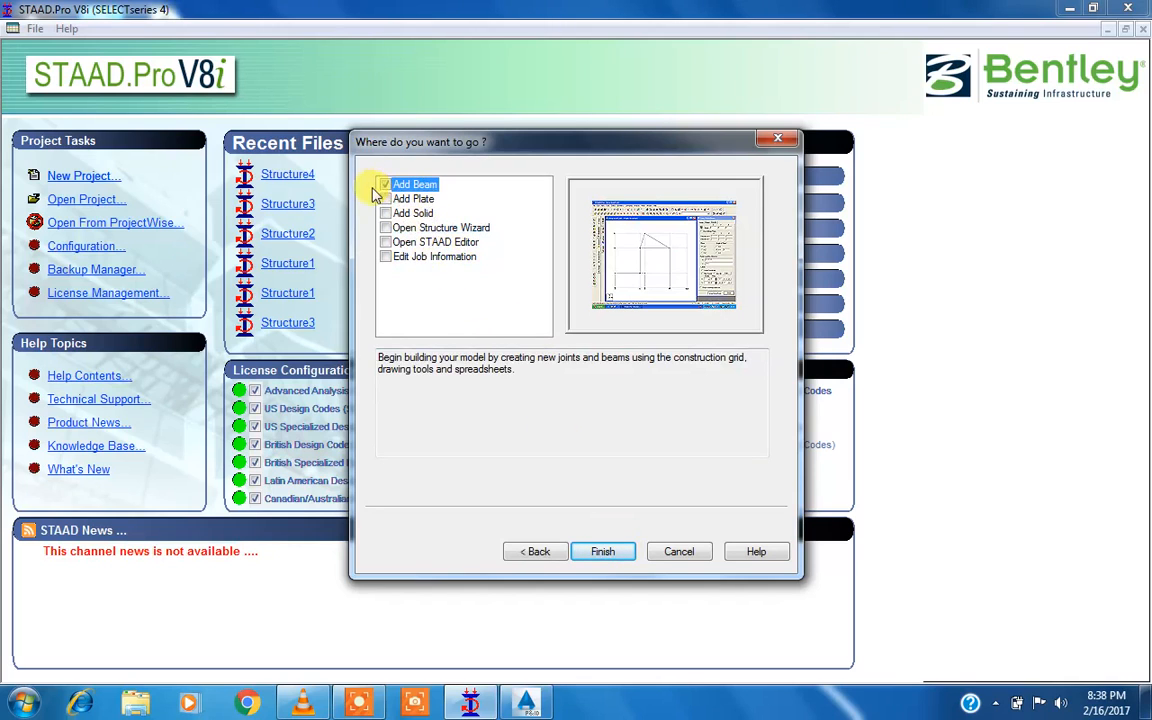
left_click(615, 556)
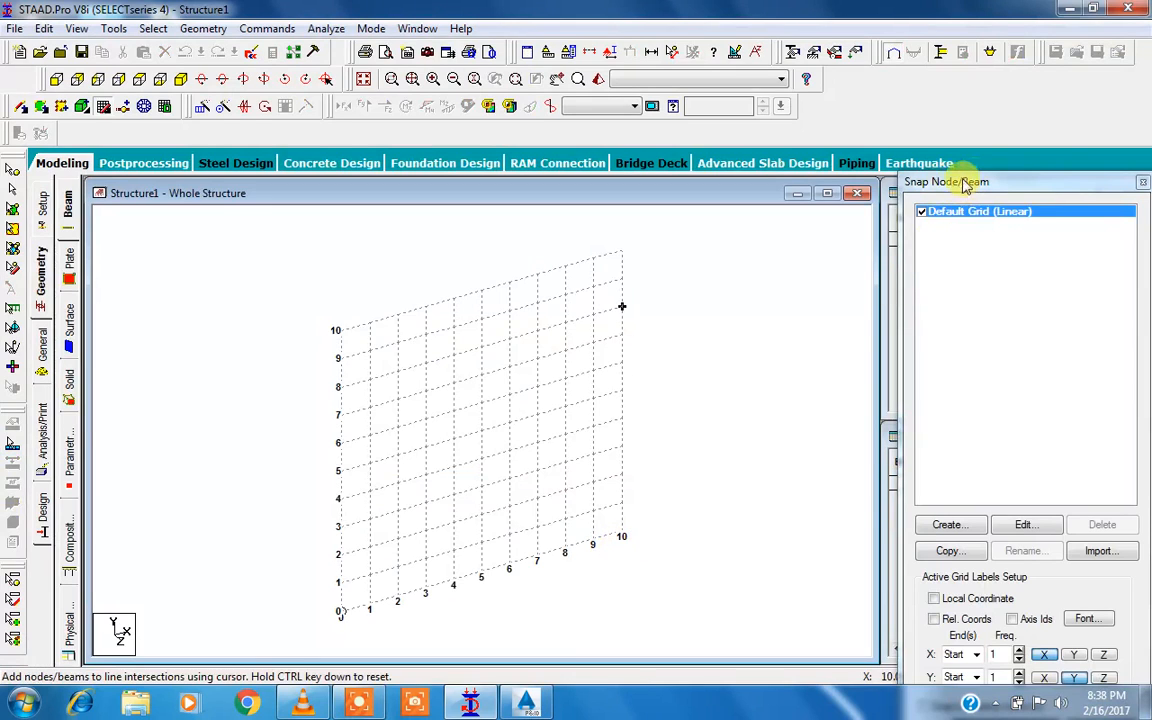
Move the Snap Node/Beam window over the model view and close it.
left_click(1020, 186)
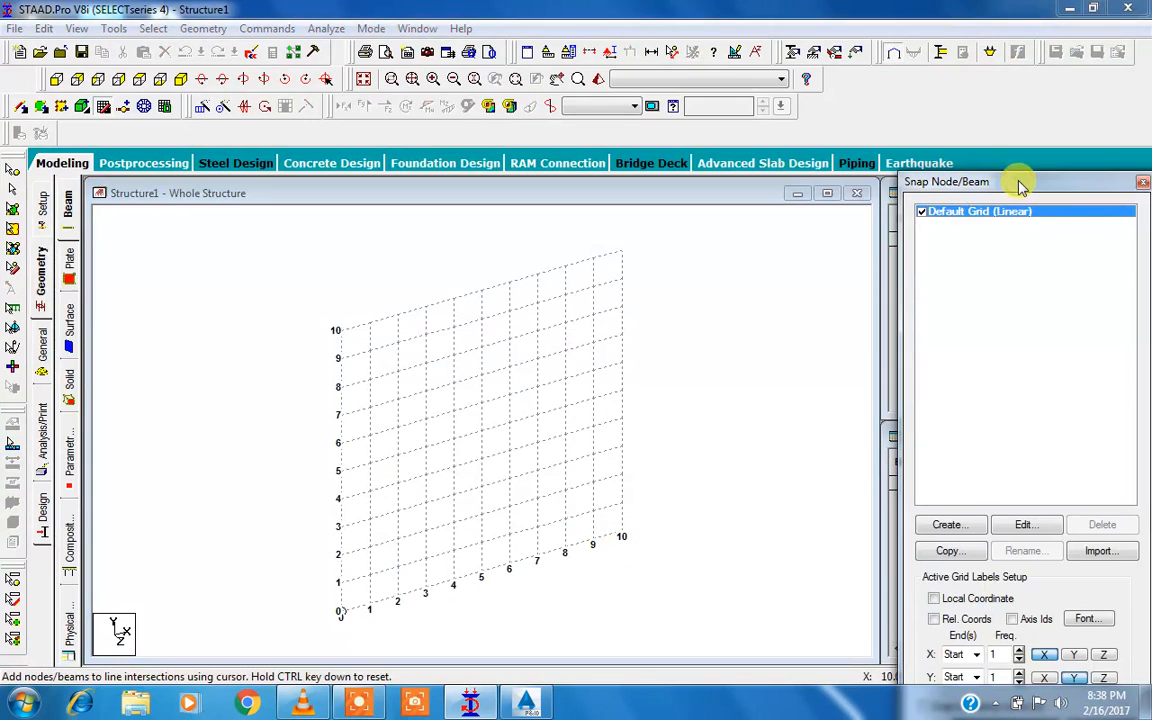
left_click_drag(1020, 186, 597, 227)
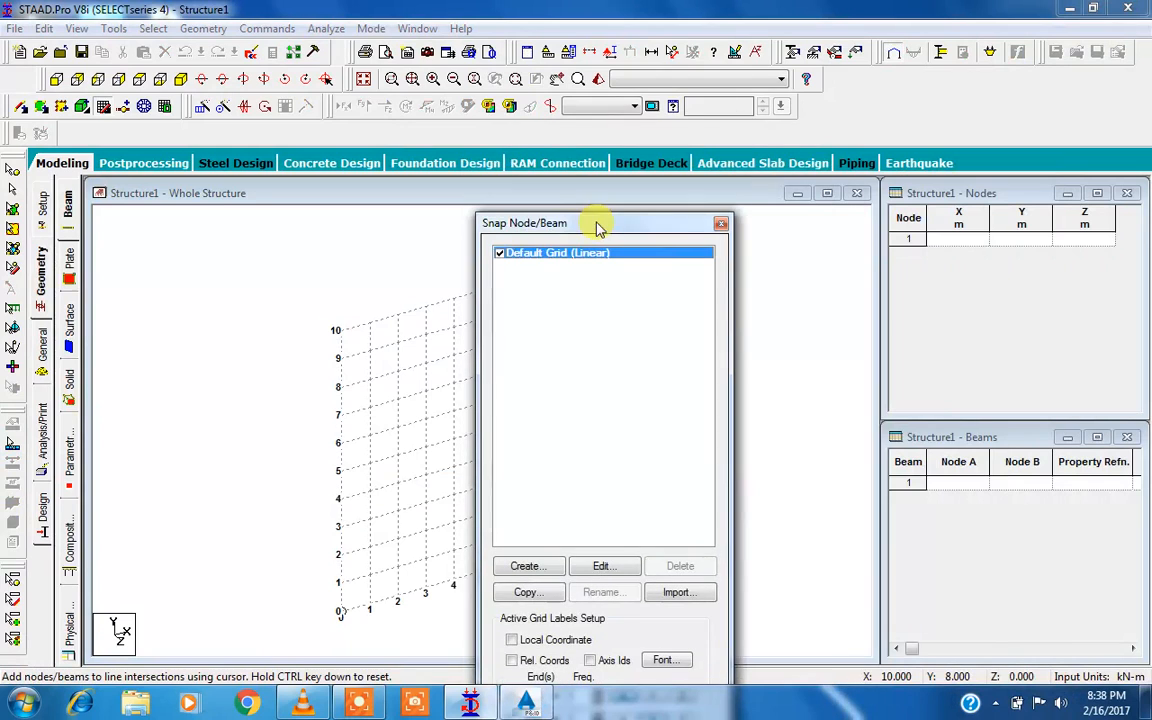
left_click(721, 226)
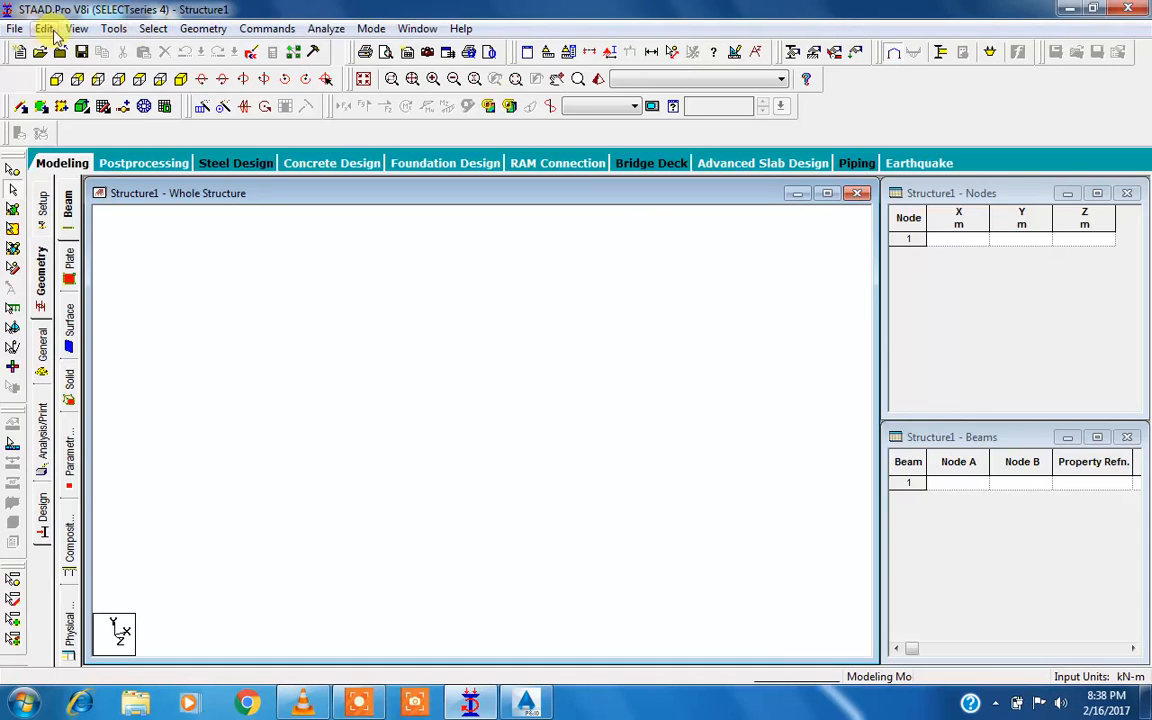
left_click(151, 28)
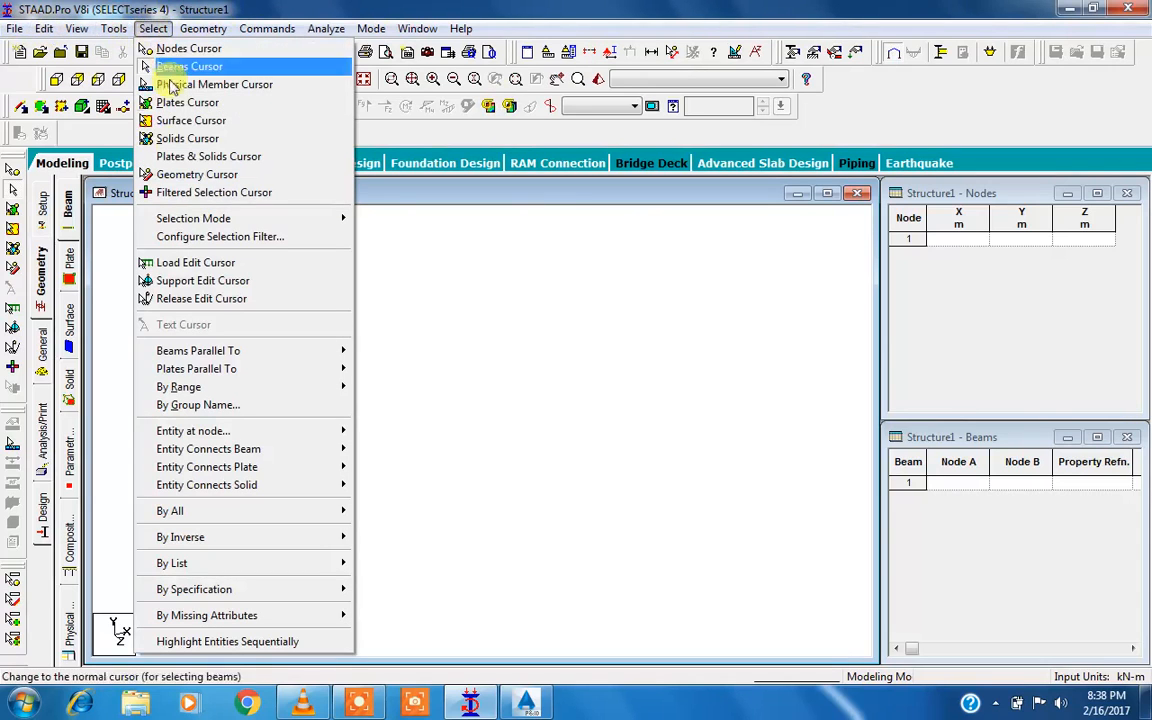
left_click(566, 327)
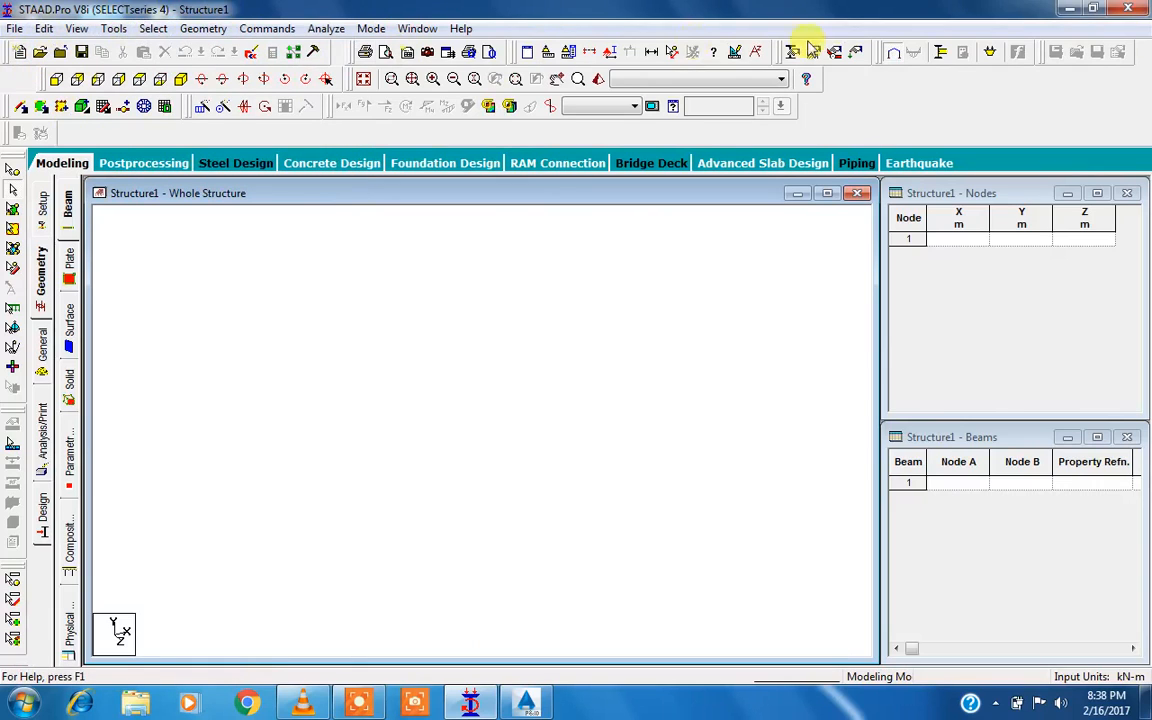
Rearrange the toolbars, moving the one on its own row up to the row above and floating the Selection toolbar over the model view.
mouse_move(332, 105)
left_mouse_down()
mouse_move(365, 165)
mouse_move(350, 115)
left_mouse_up()
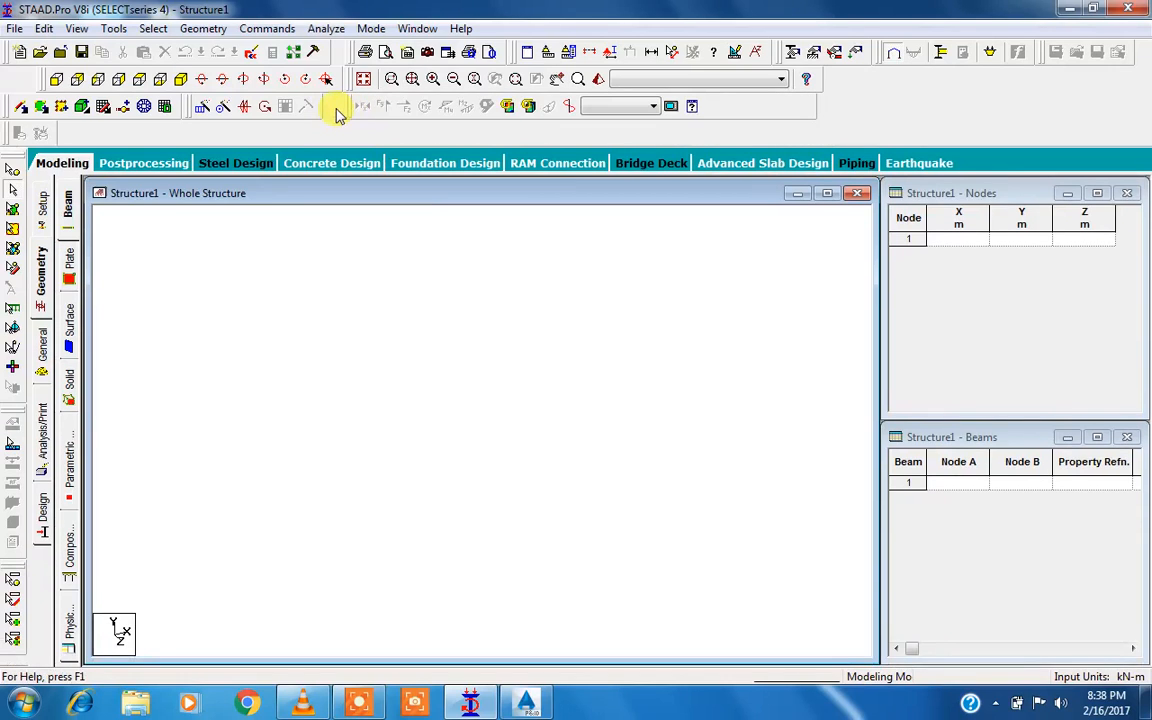
left_click_drag(8, 140, 843, 105)
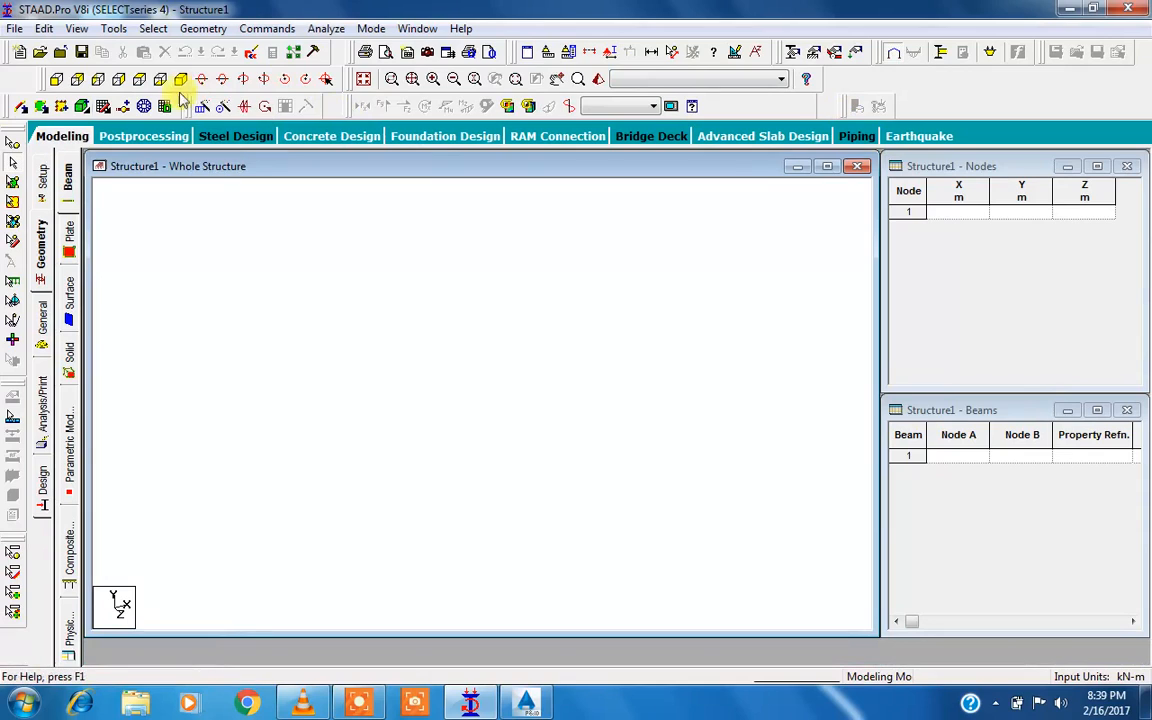
left_click_drag(13, 133, 290, 249)
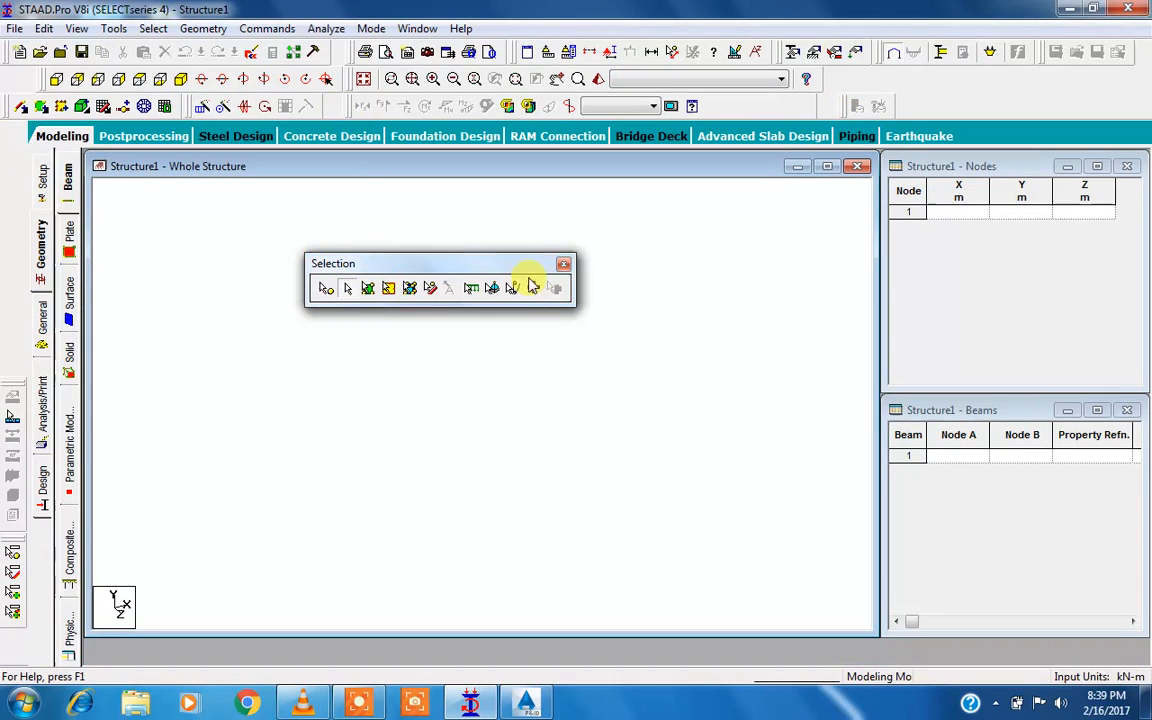
Close the floating Selection toolbar and maximize the Whole Structure view.
left_click(564, 265)
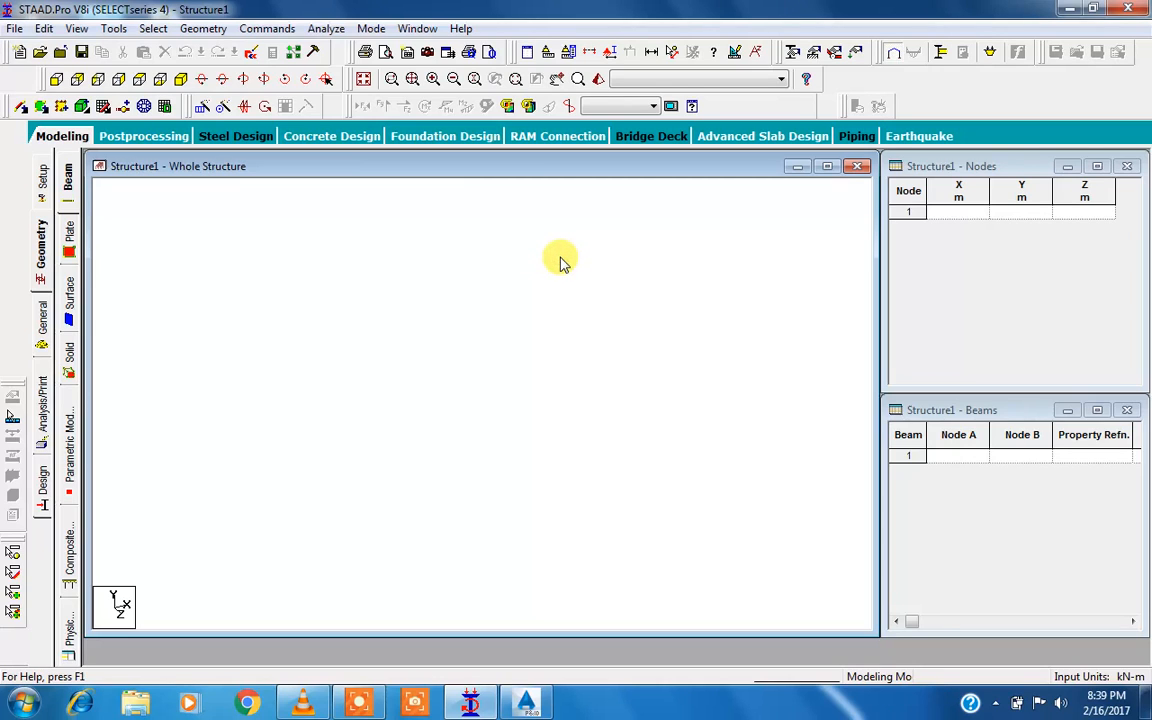
double_click(555, 163)
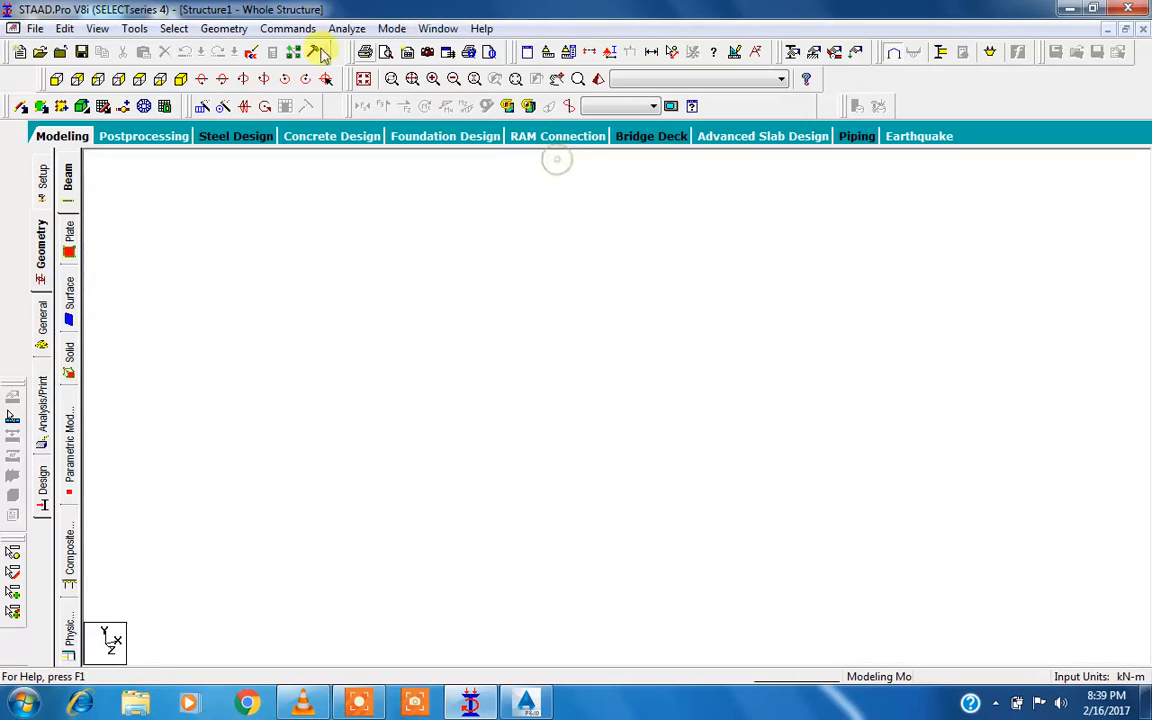
Turn the Selection toolbar back on in the toolbar customization and dock it vertically beside the modelling page tabs.
left_click(96, 30)
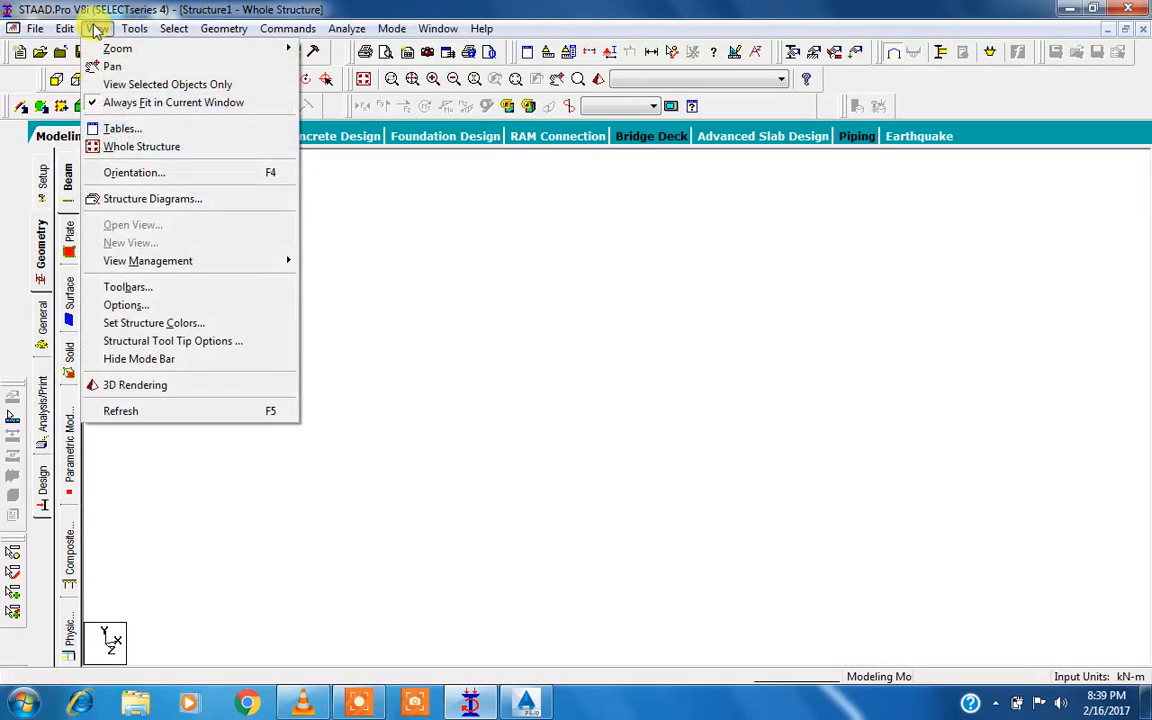
left_click(128, 288)
left_click(424, 330)
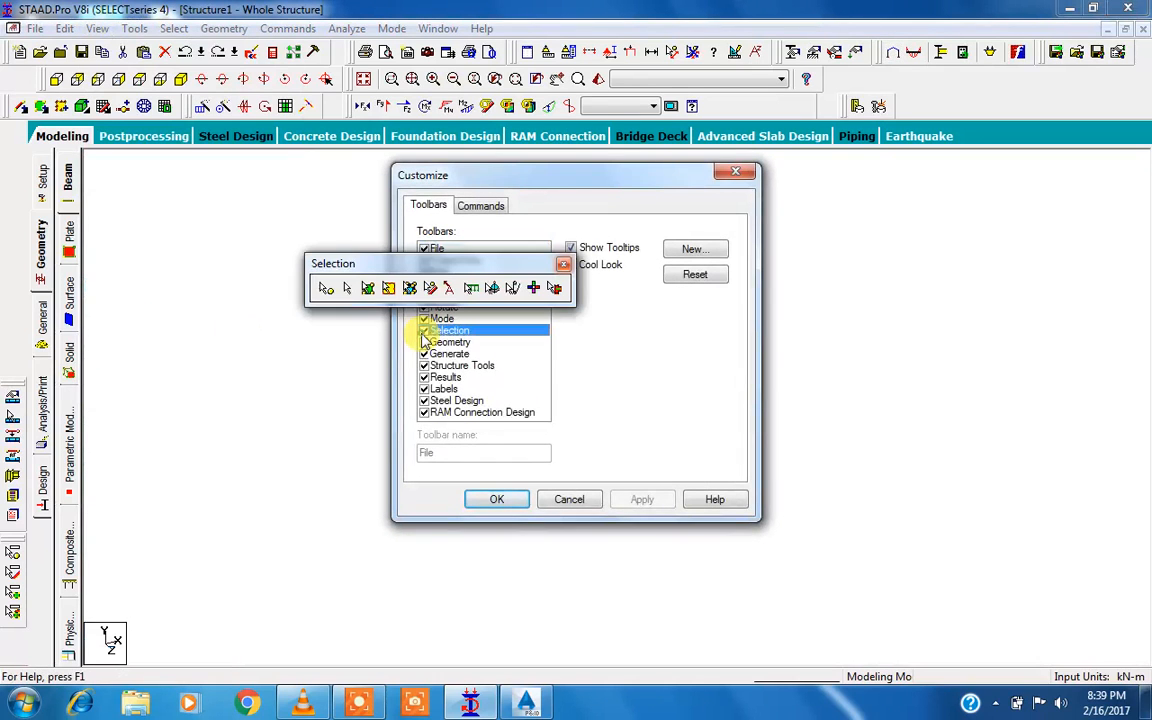
left_click_drag(339, 265, 12, 182)
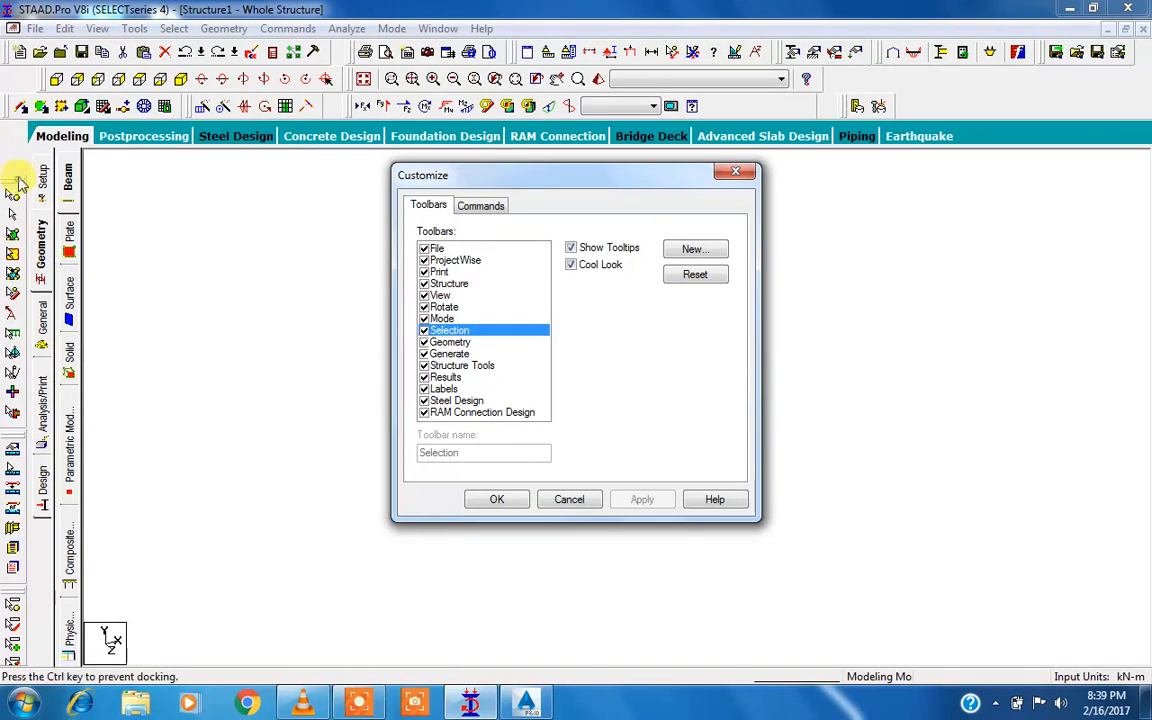
left_click(497, 498)
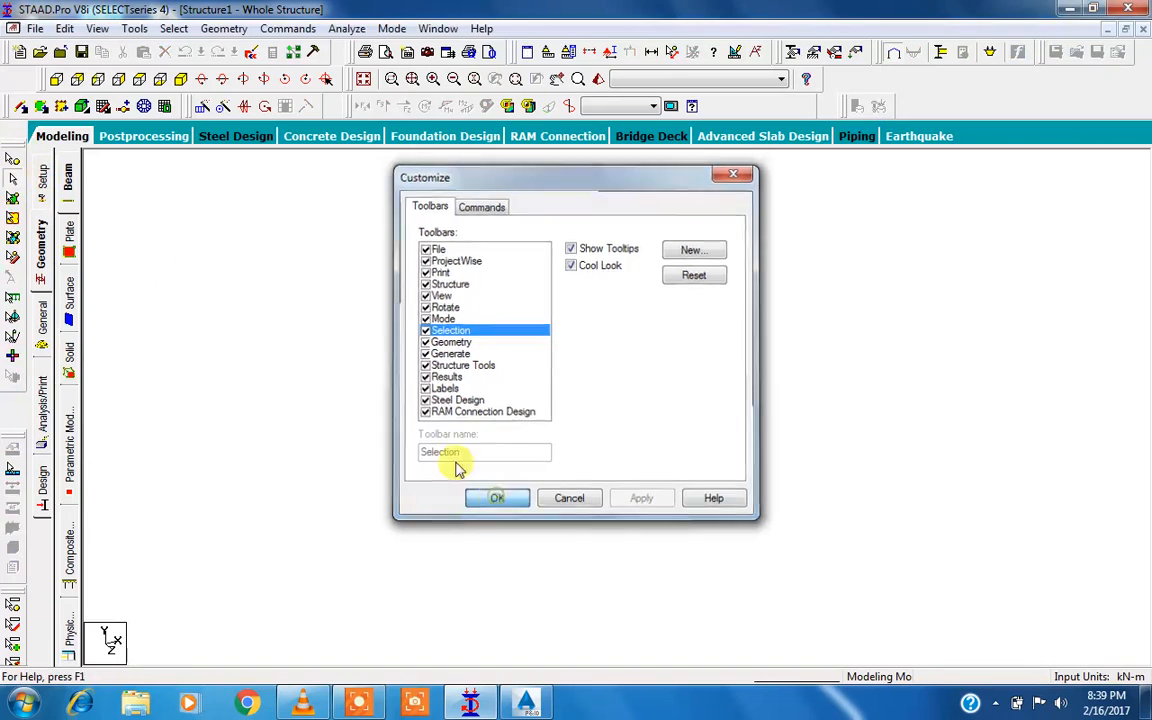
Restore the Geometry Beam page's tiled layout with the Nodes and Beams tables and close the Snap Node/Beam window.
left_click(44, 241)
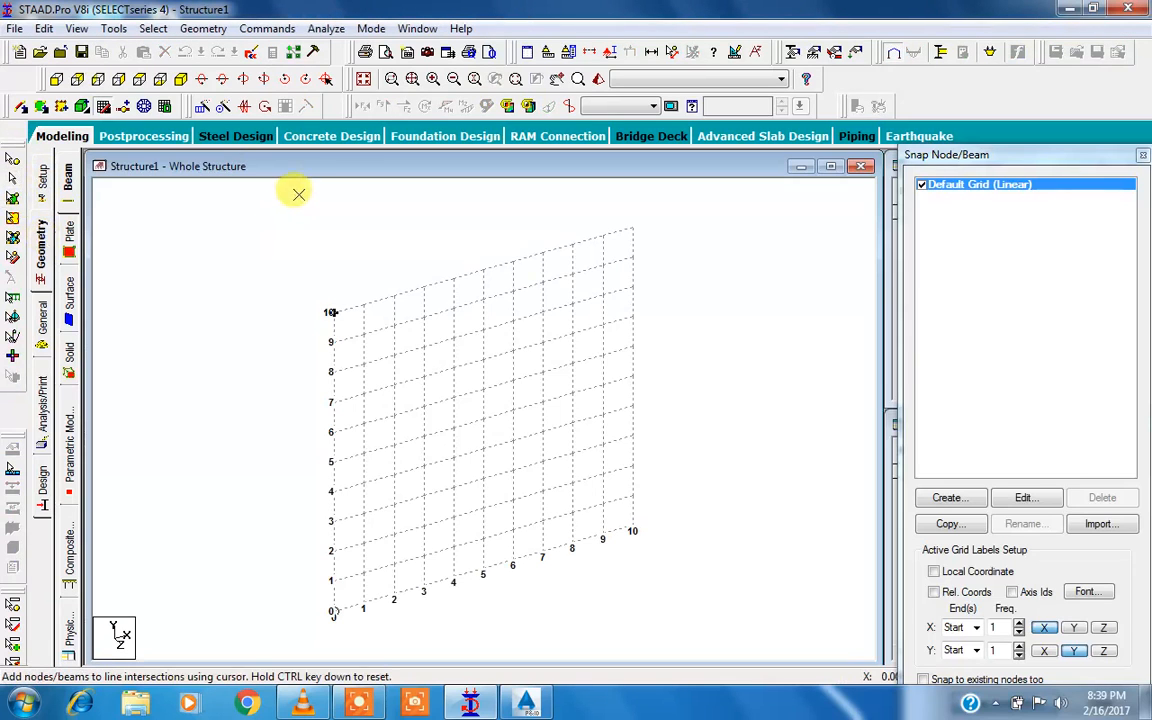
left_click(1143, 157)
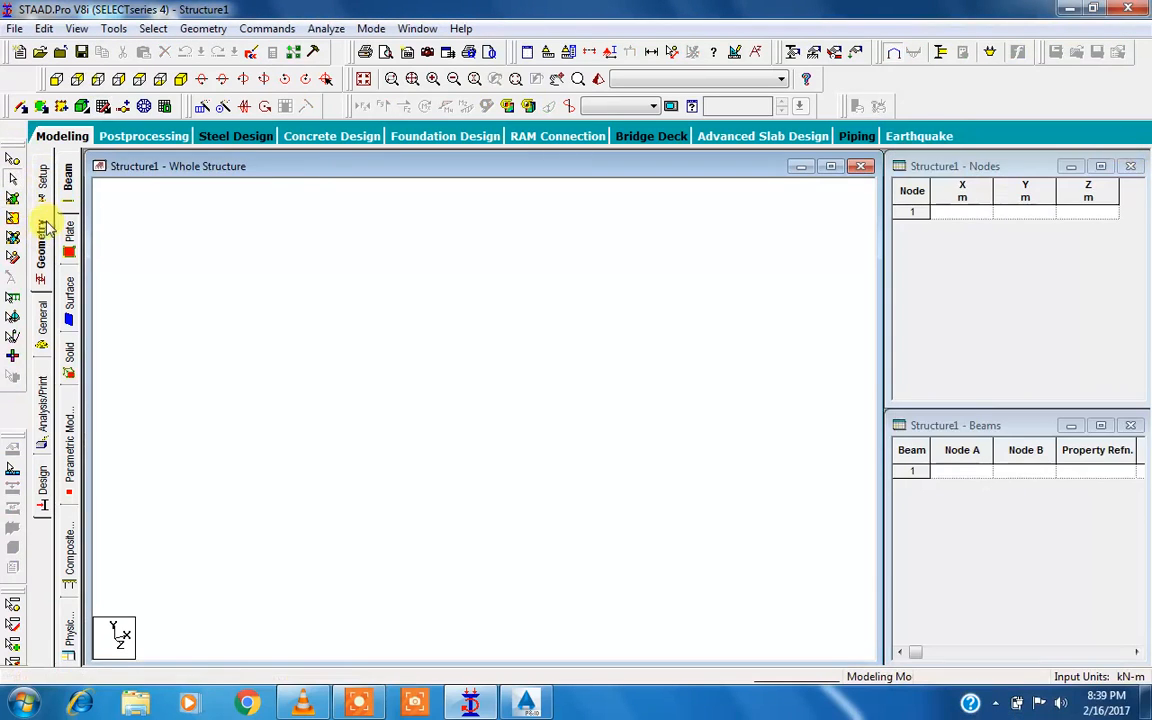
double_click(214, 167)
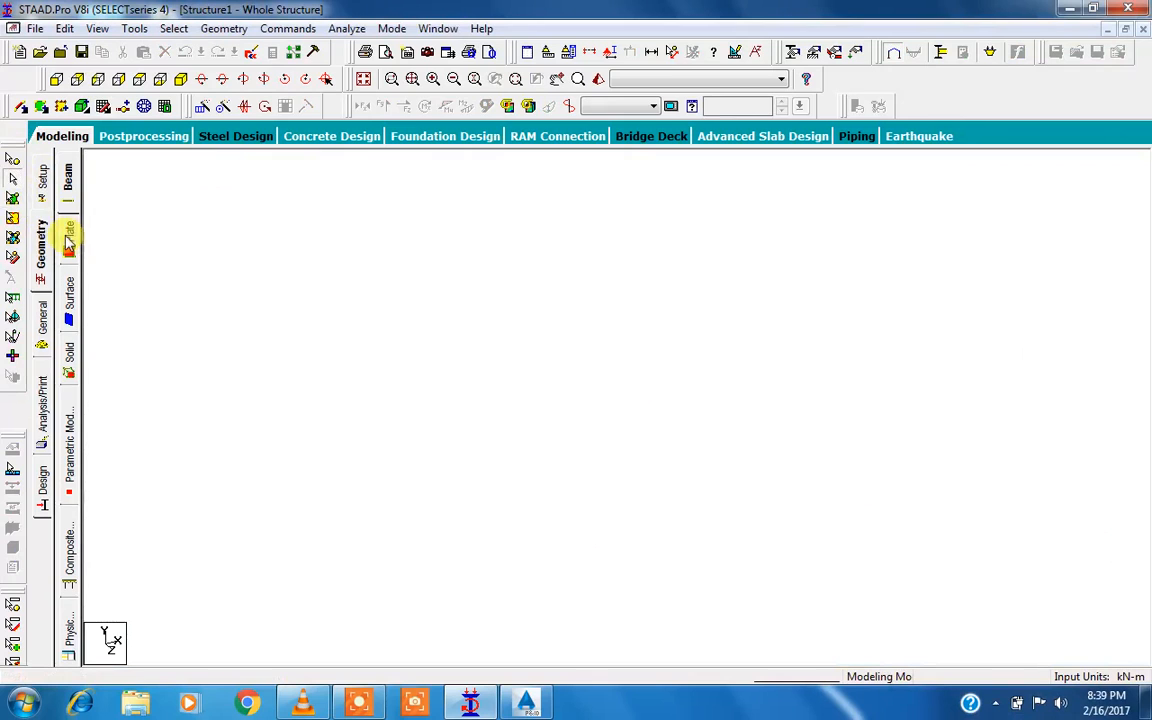
left_click(42, 262)
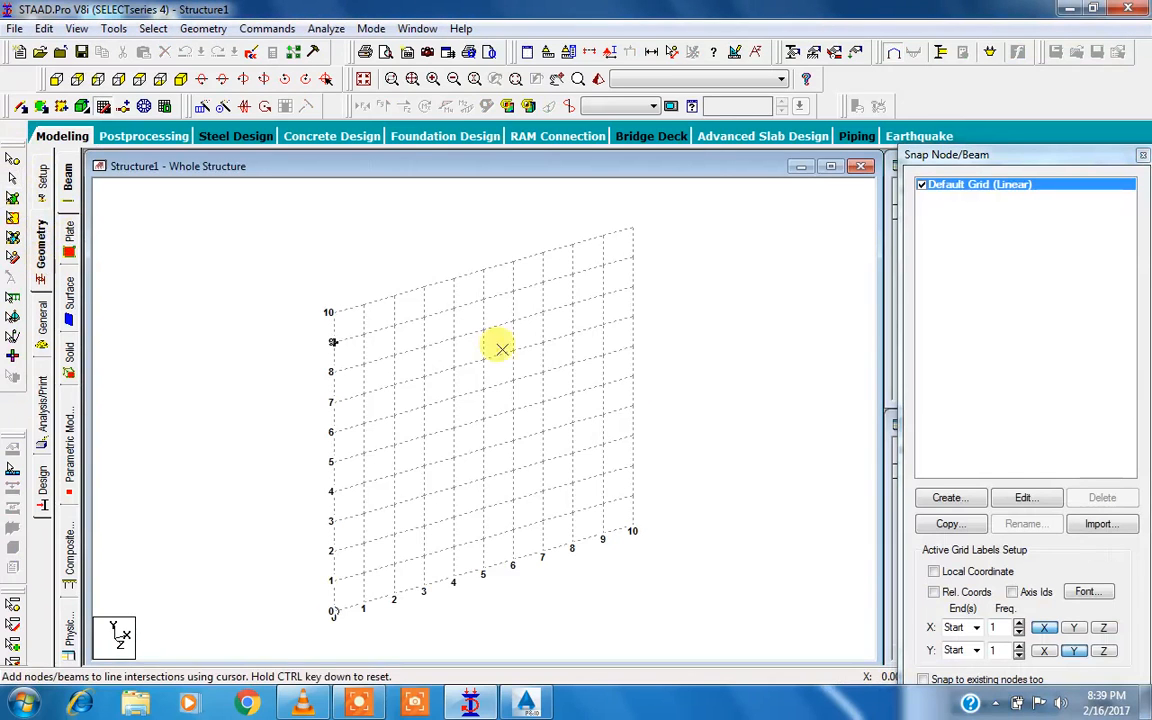
left_click(1143, 155)
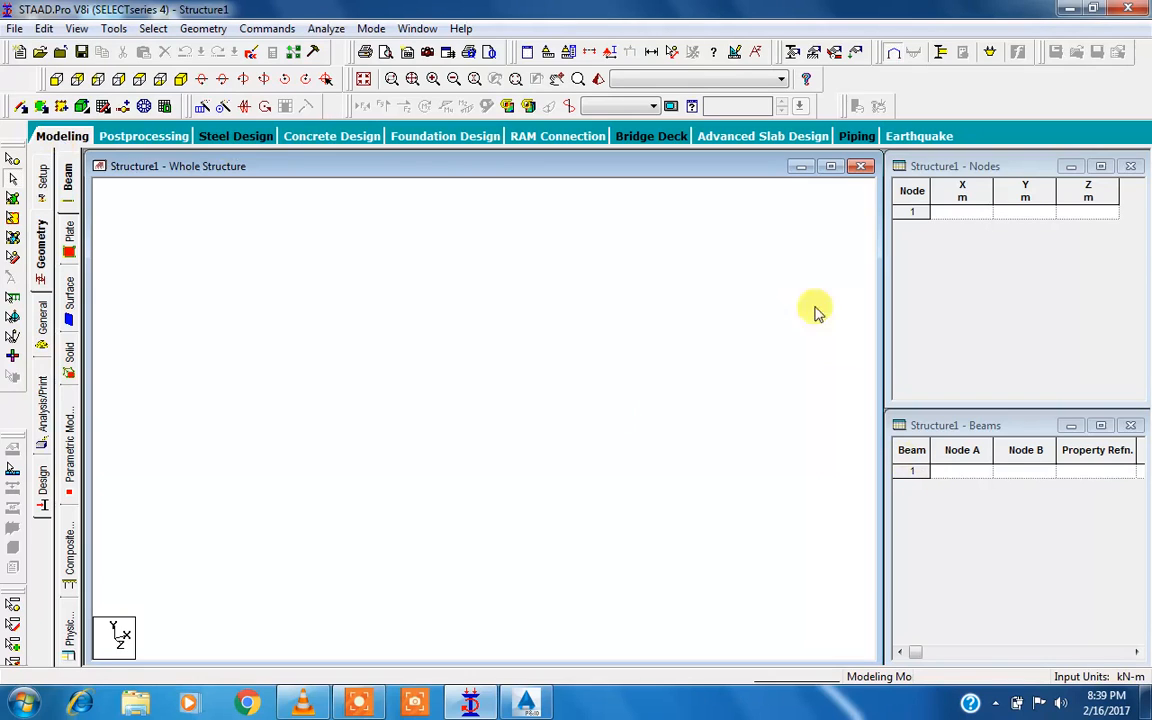
Examine the Nodes table with its coordinate cells and the Beams table.
left_click(1004, 171)
left_click(979, 214)
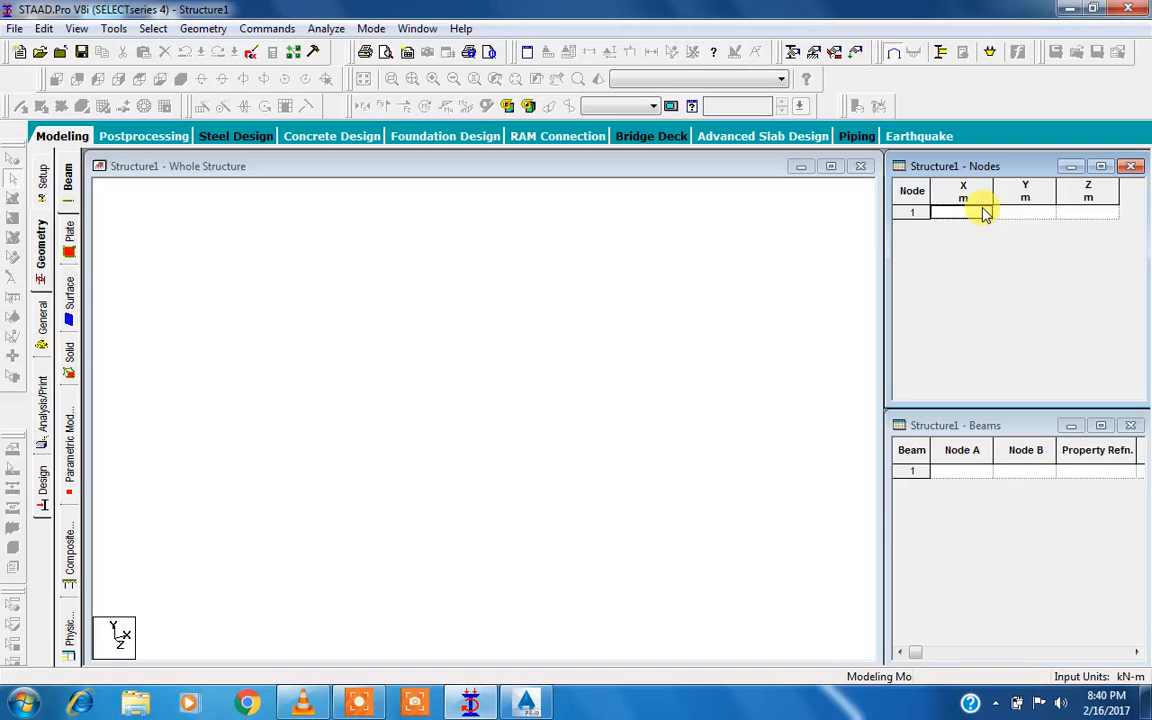
left_click(980, 428)
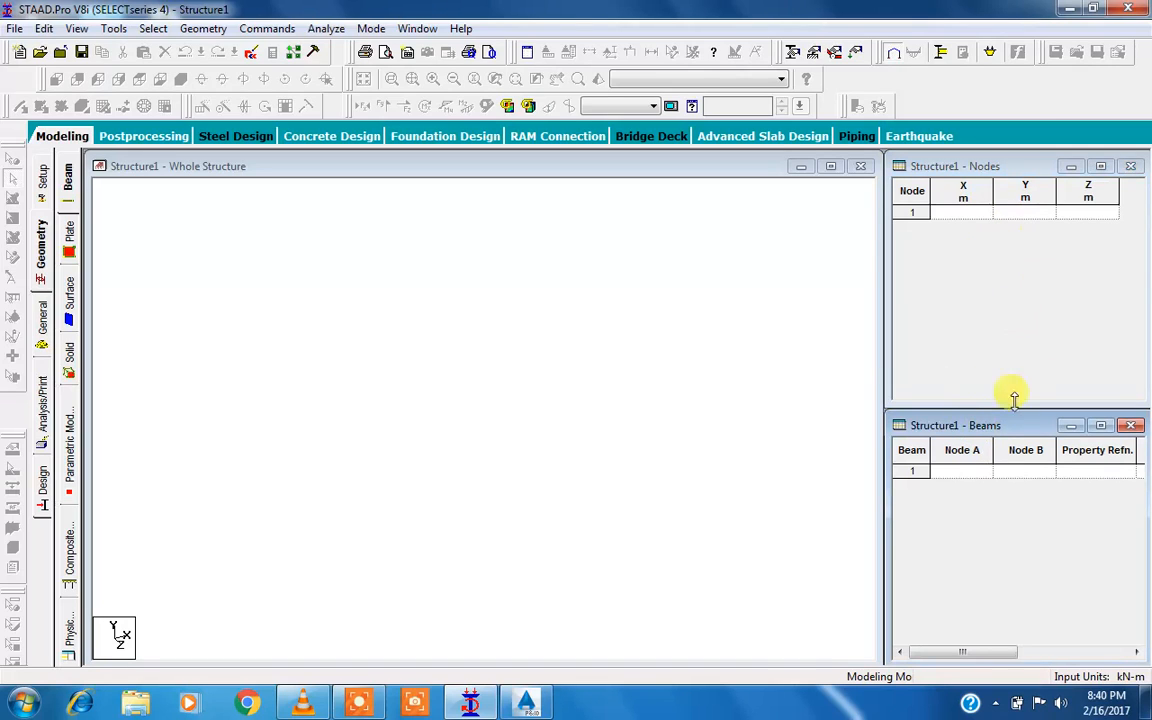
left_click(1020, 168)
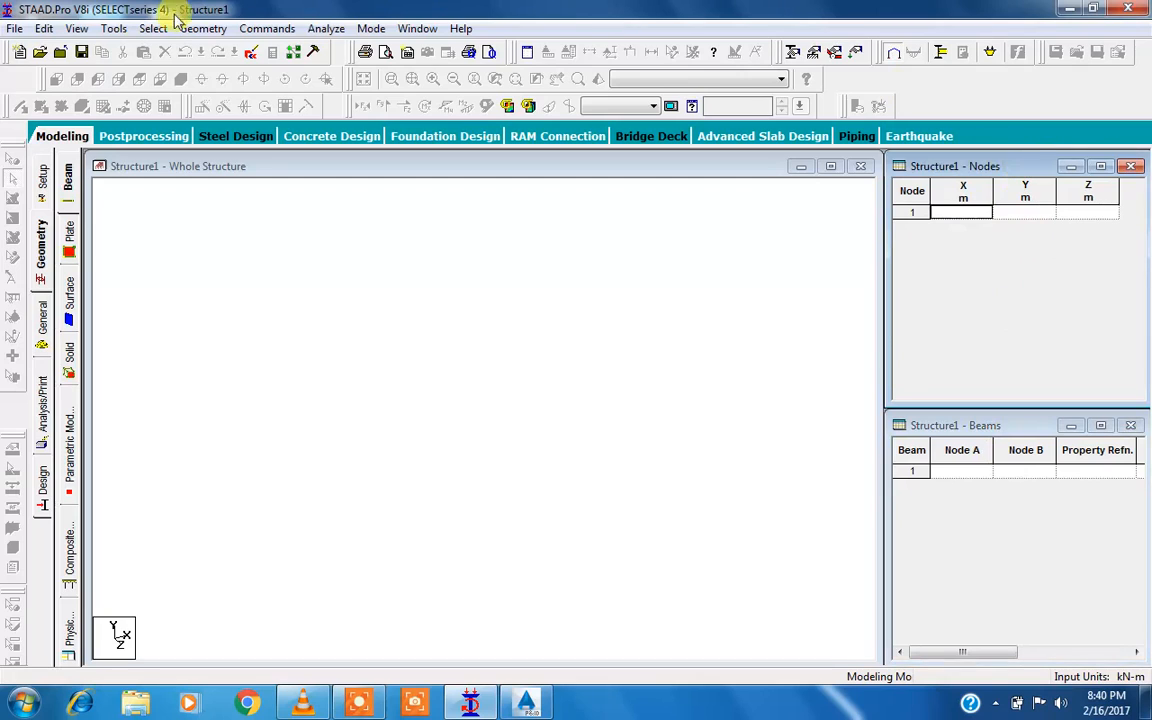
Review which tables can be displayed and accept the selection with Nodes and Beams shown.
left_click(88, 30)
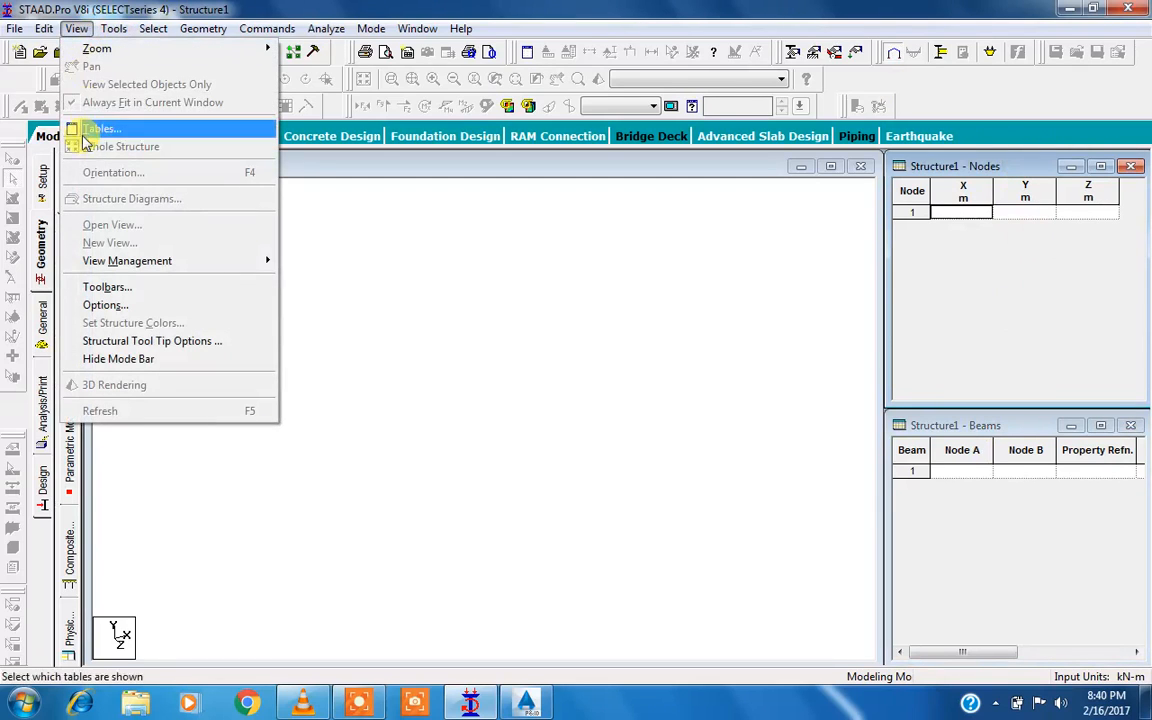
left_click(92, 132)
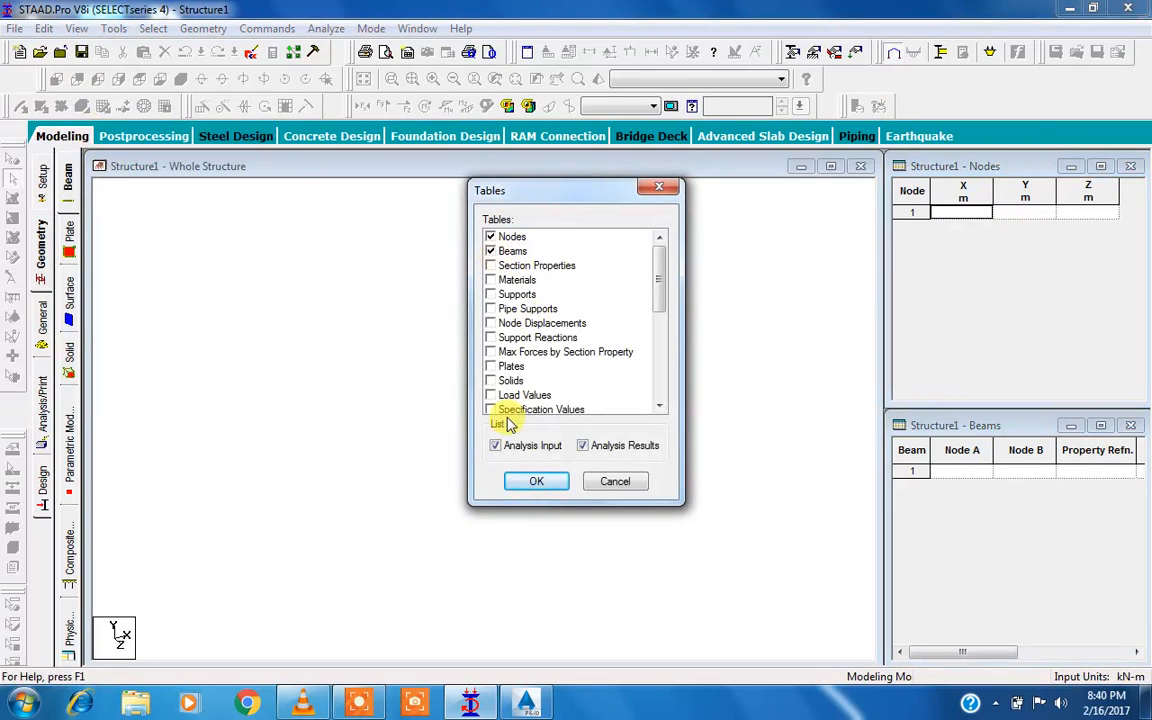
left_click(525, 482)
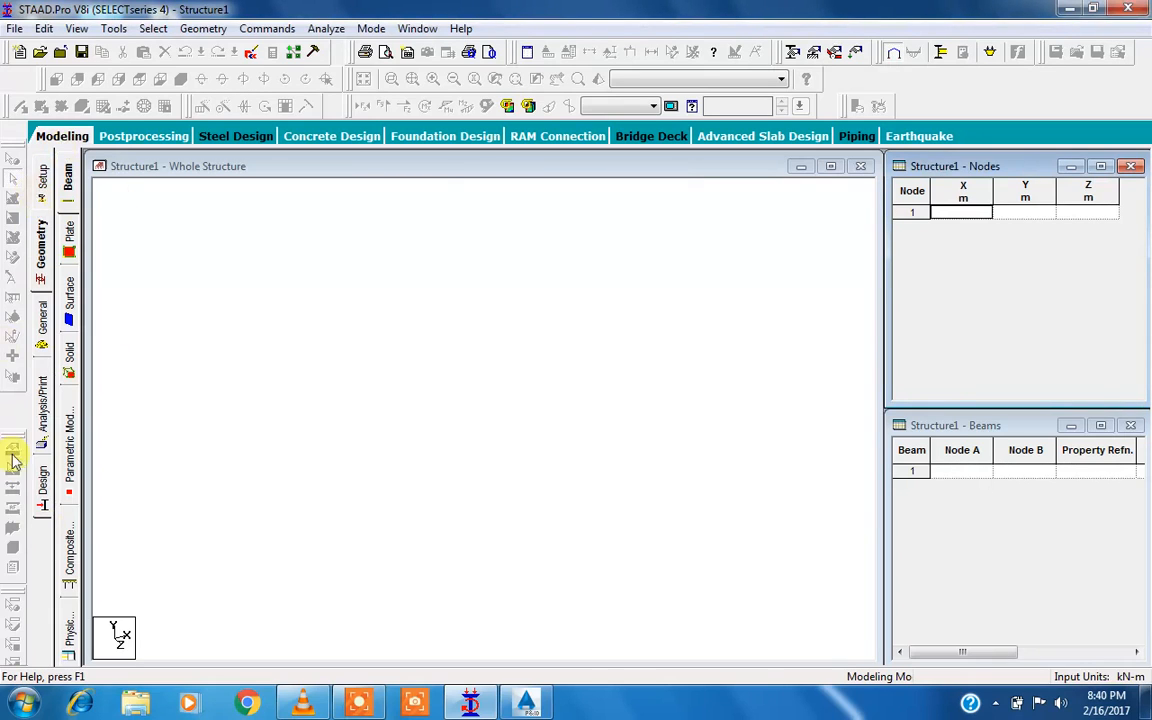
Look through the Setup, Geometry and General pages, return to Geometry and close the Snap Node/Beam window.
left_click(198, 288)
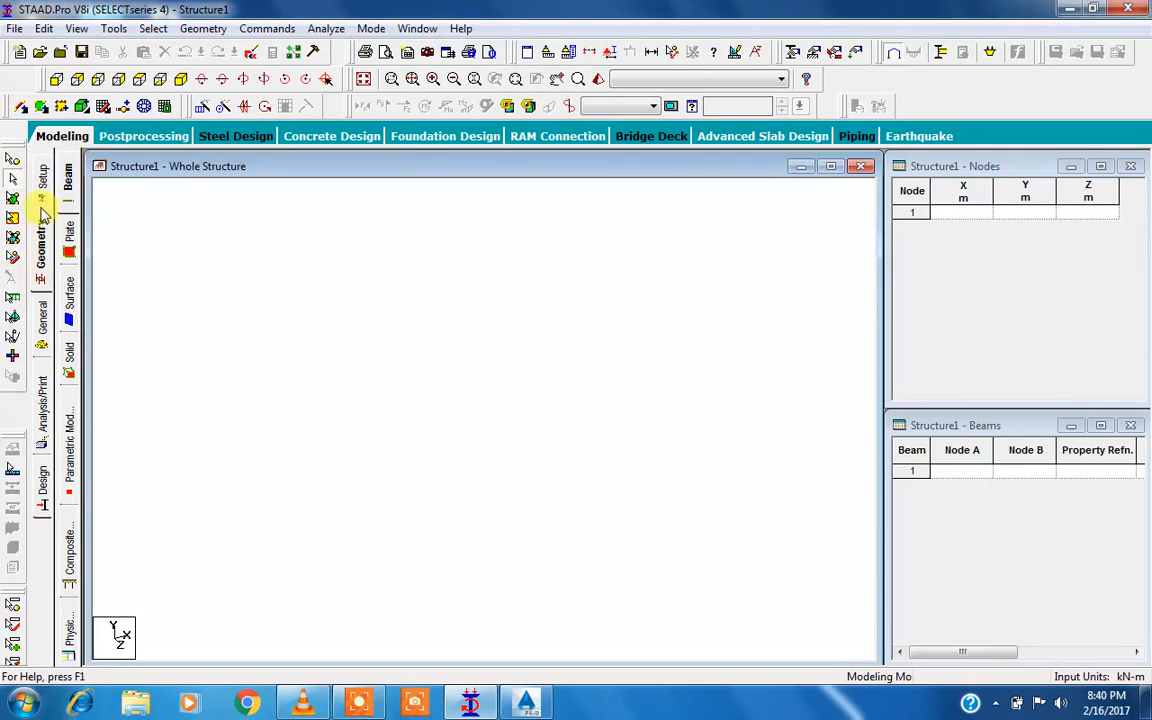
left_click(44, 183)
left_click(42, 246)
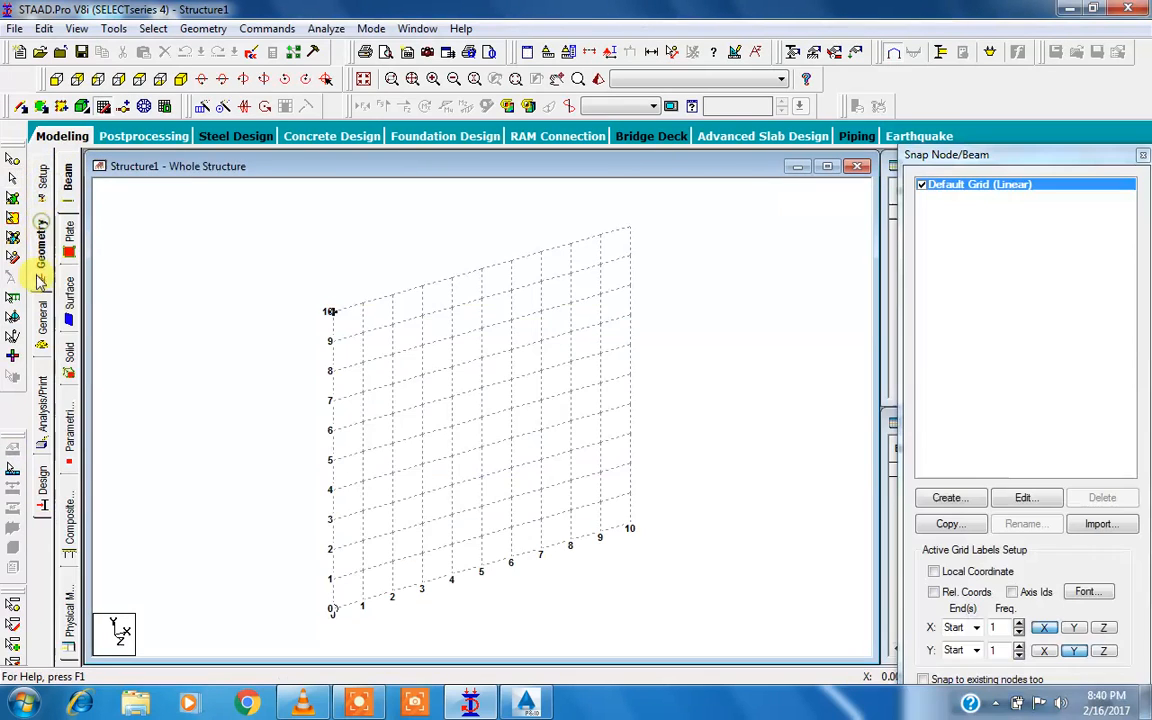
left_click(38, 298)
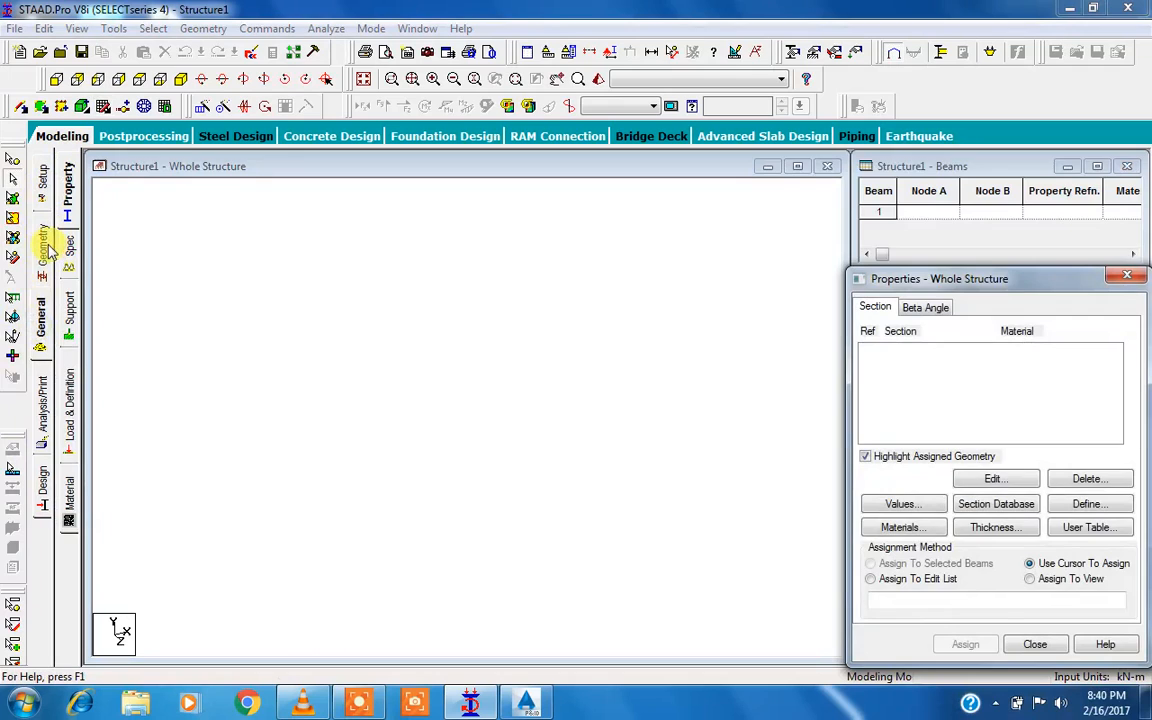
left_click(43, 240)
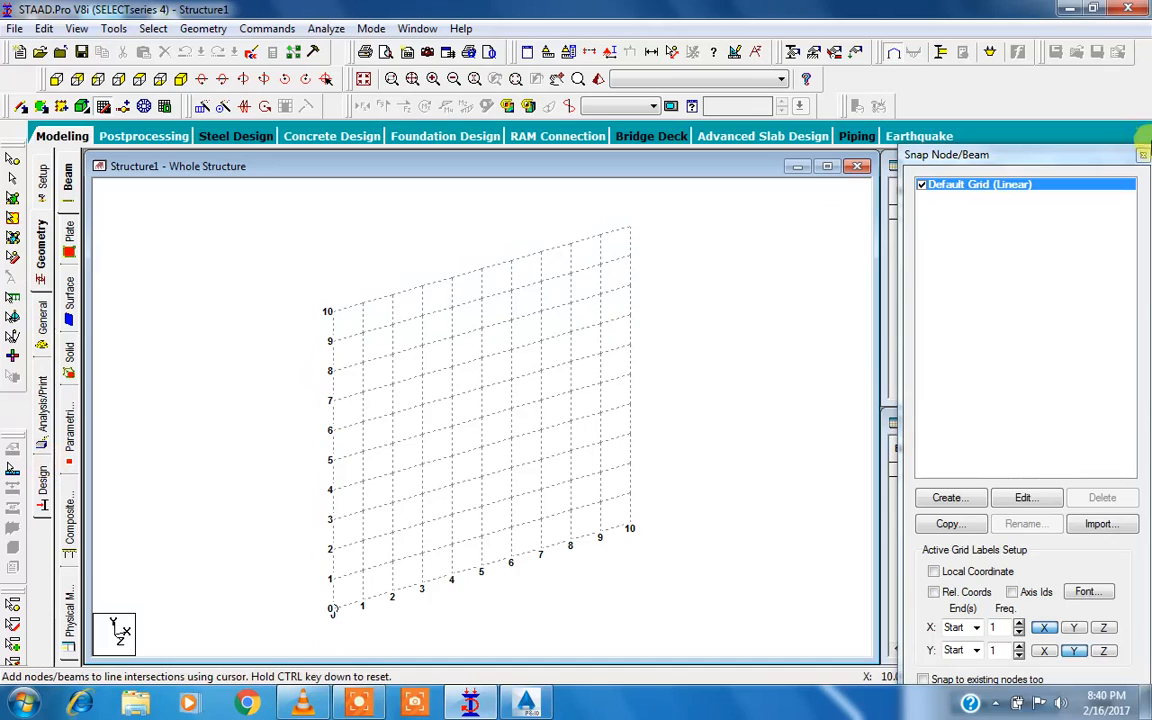
left_click(1143, 155)
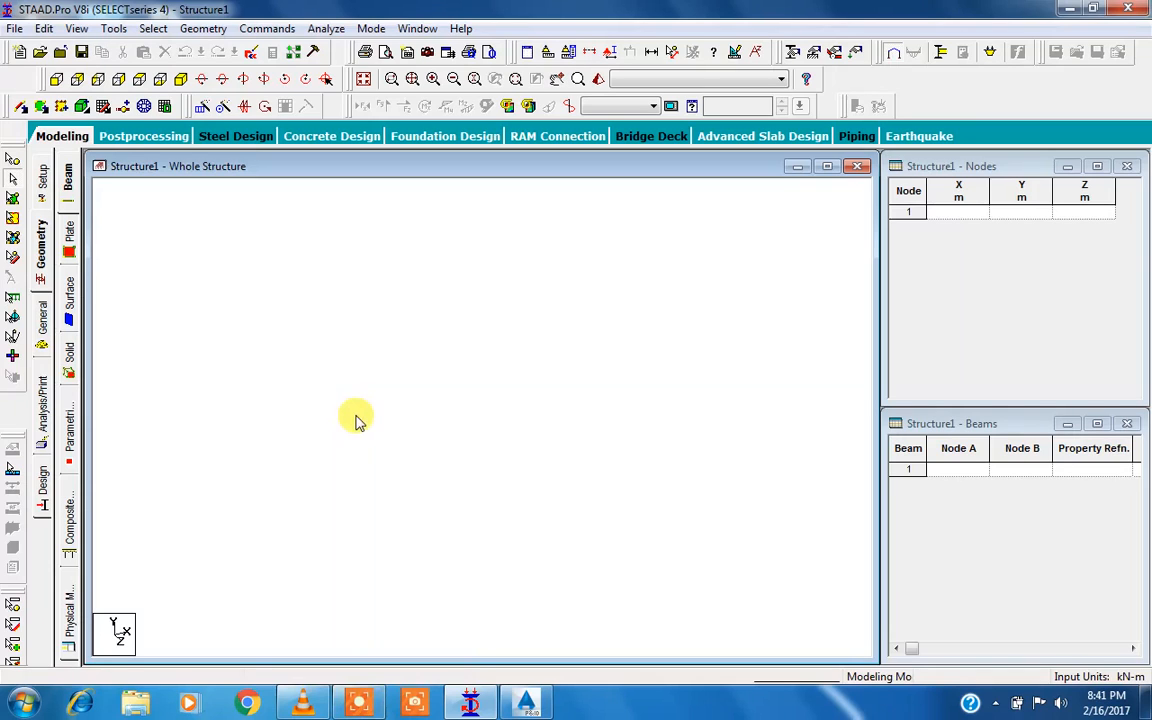
Inspect the X and Y coordinate cells of node 1 in the Nodes table.
left_click(950, 170)
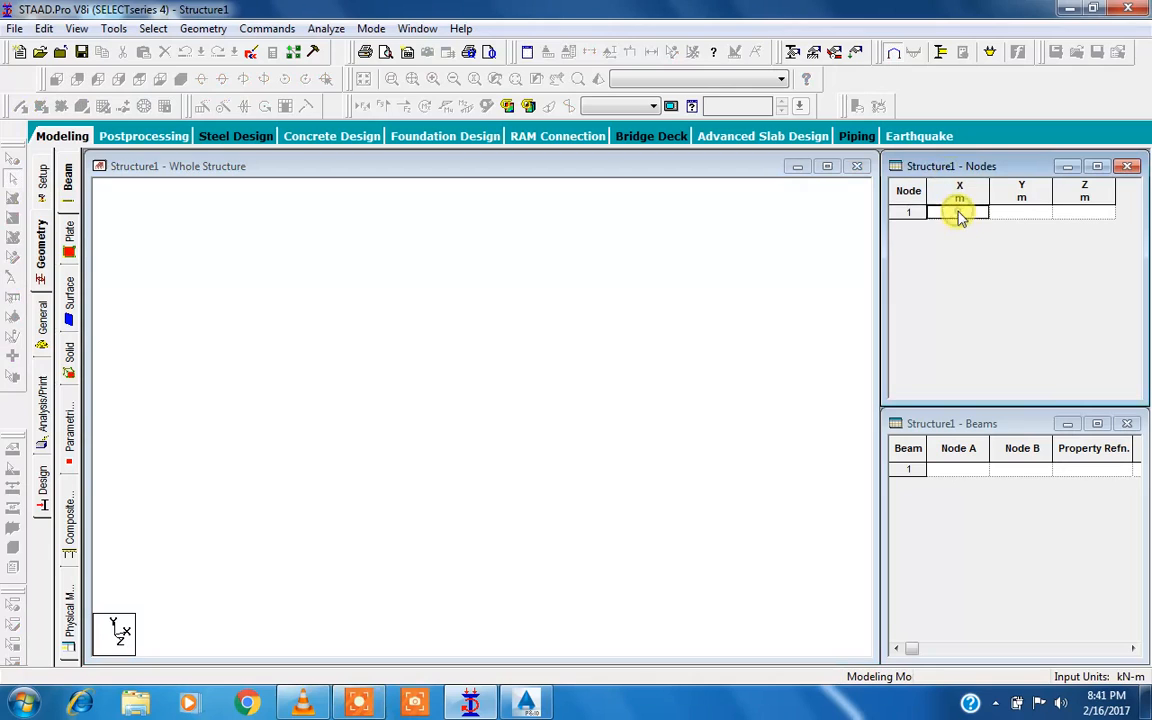
left_click(1018, 211)
left_click(977, 212)
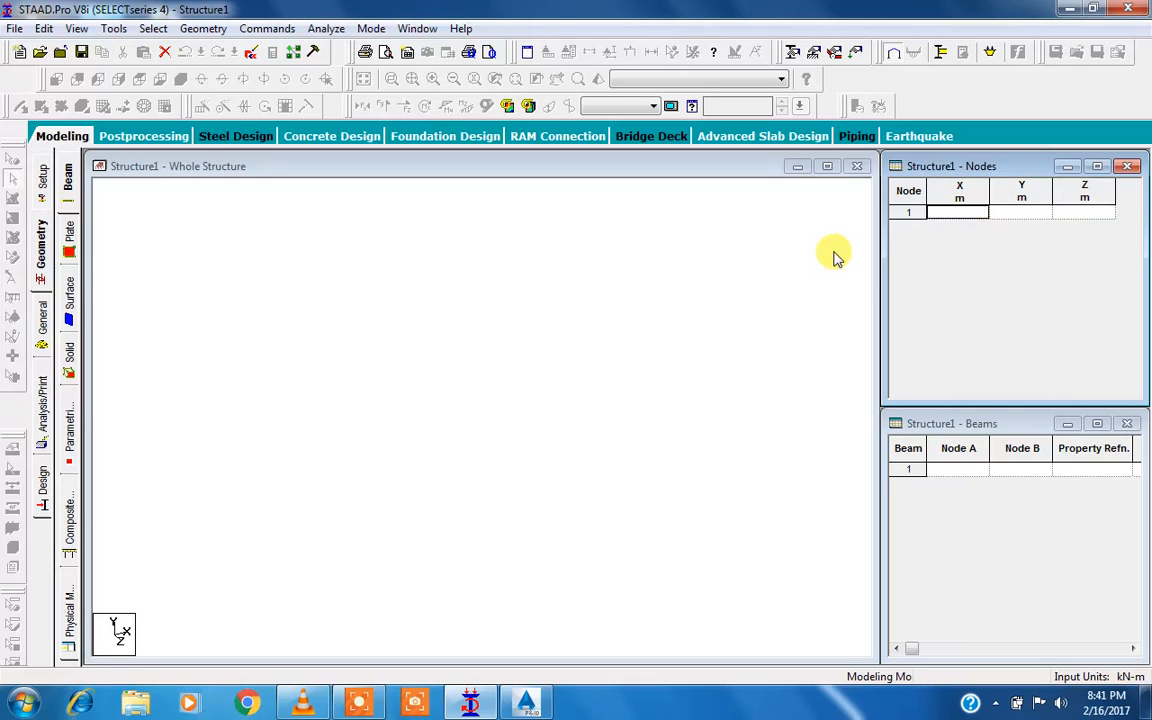
Reopen the Snap Node/Beam window, move it over the model view and close it.
left_click(41, 230)
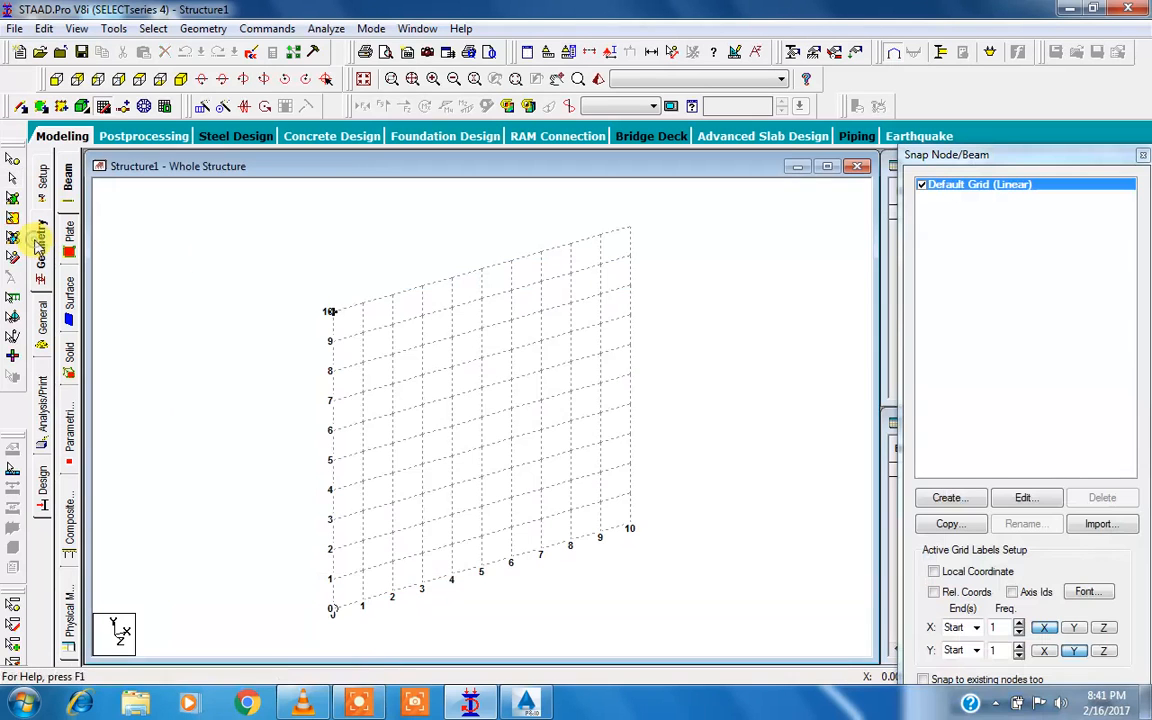
left_click_drag(972, 154, 478, 188)
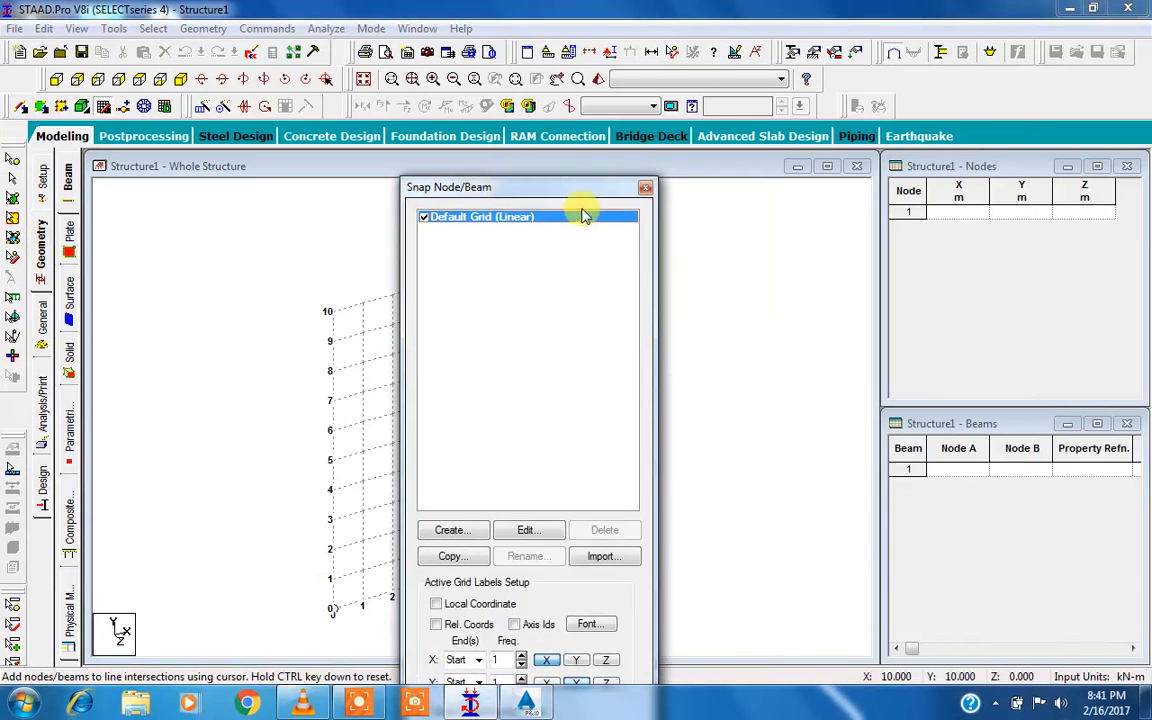
left_click(647, 188)
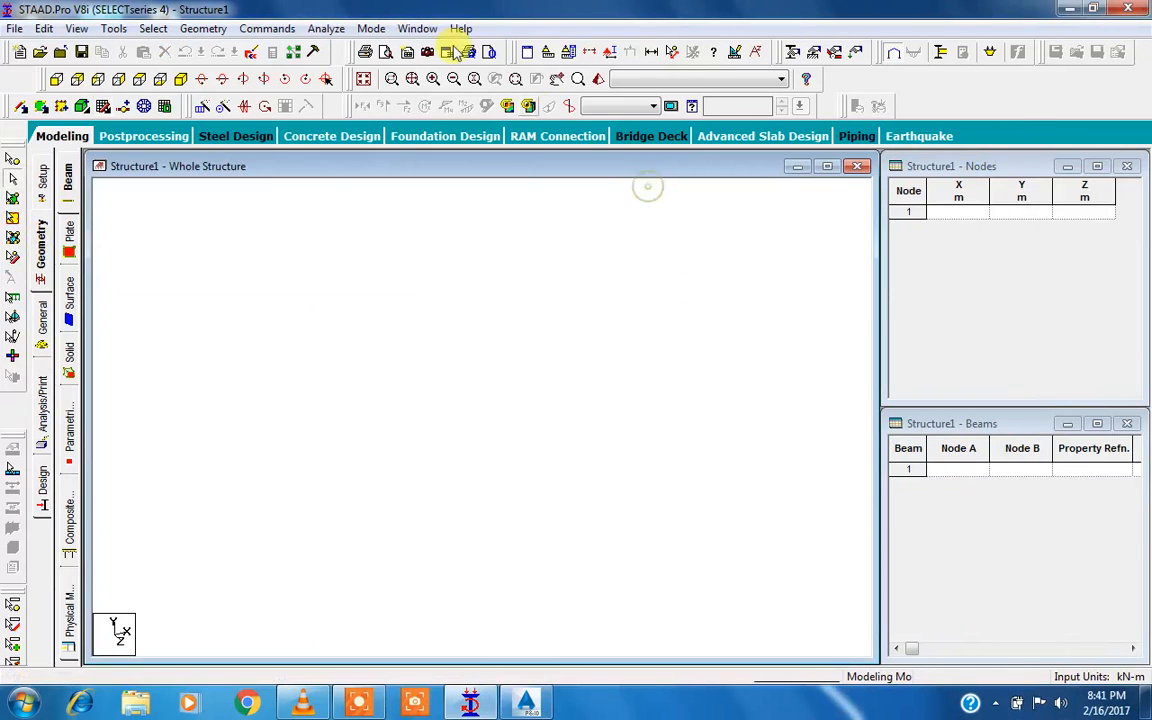
Review the geometry creation and editing commands and run the Structure Wizard.
left_click(197, 28)
mouse_move(246, 385)
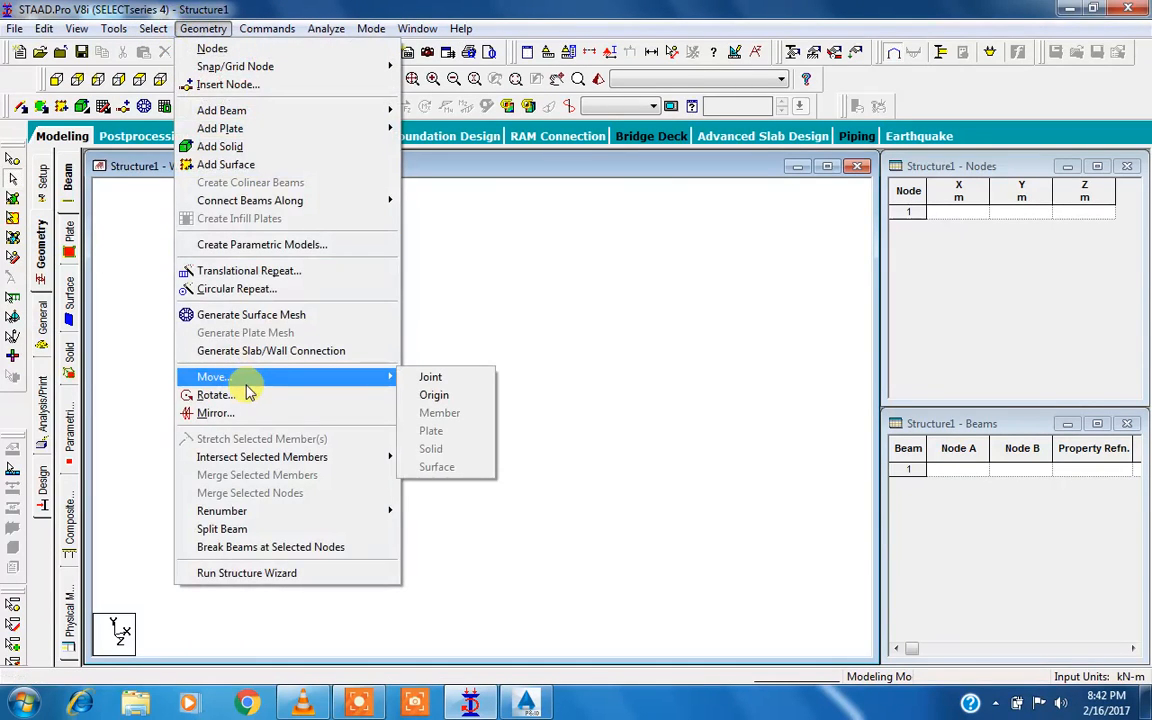
left_click(296, 575)
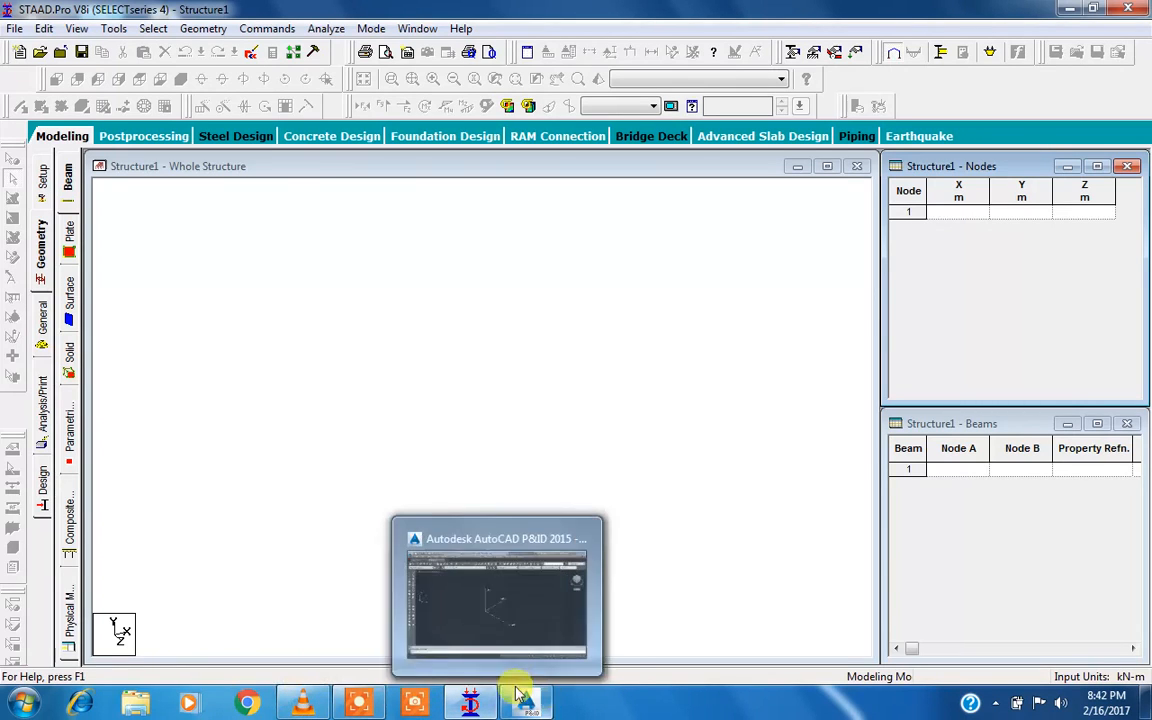
left_click(370, 704)
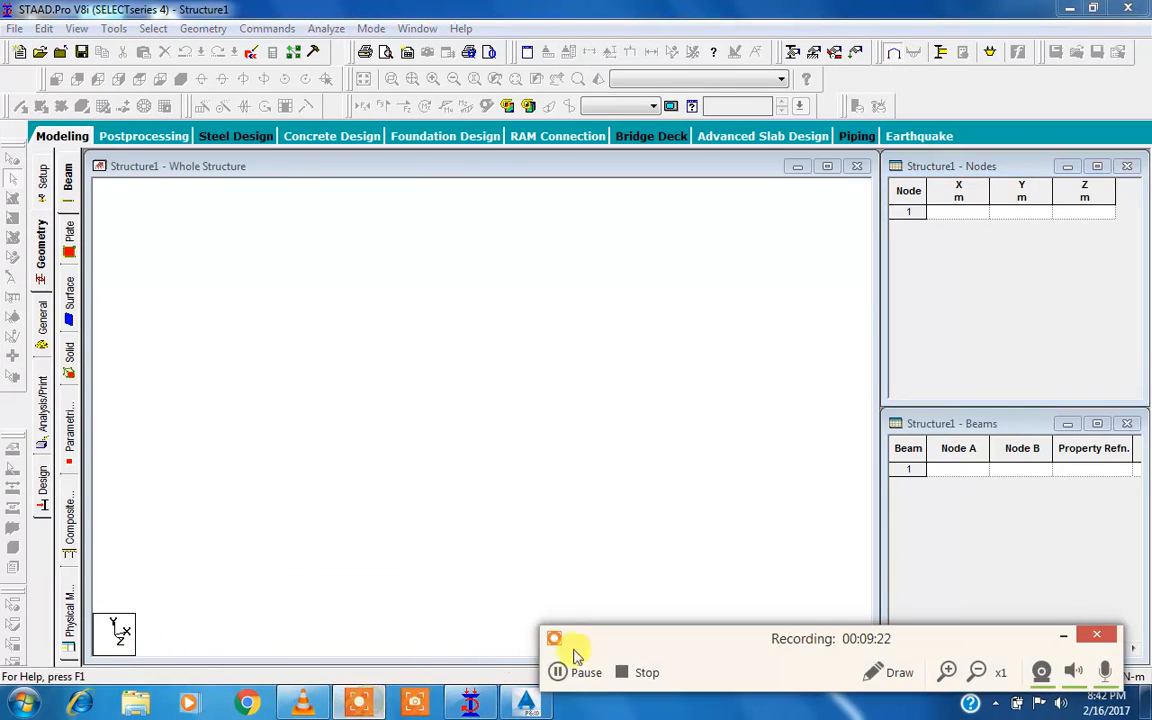
left_click(563, 672)
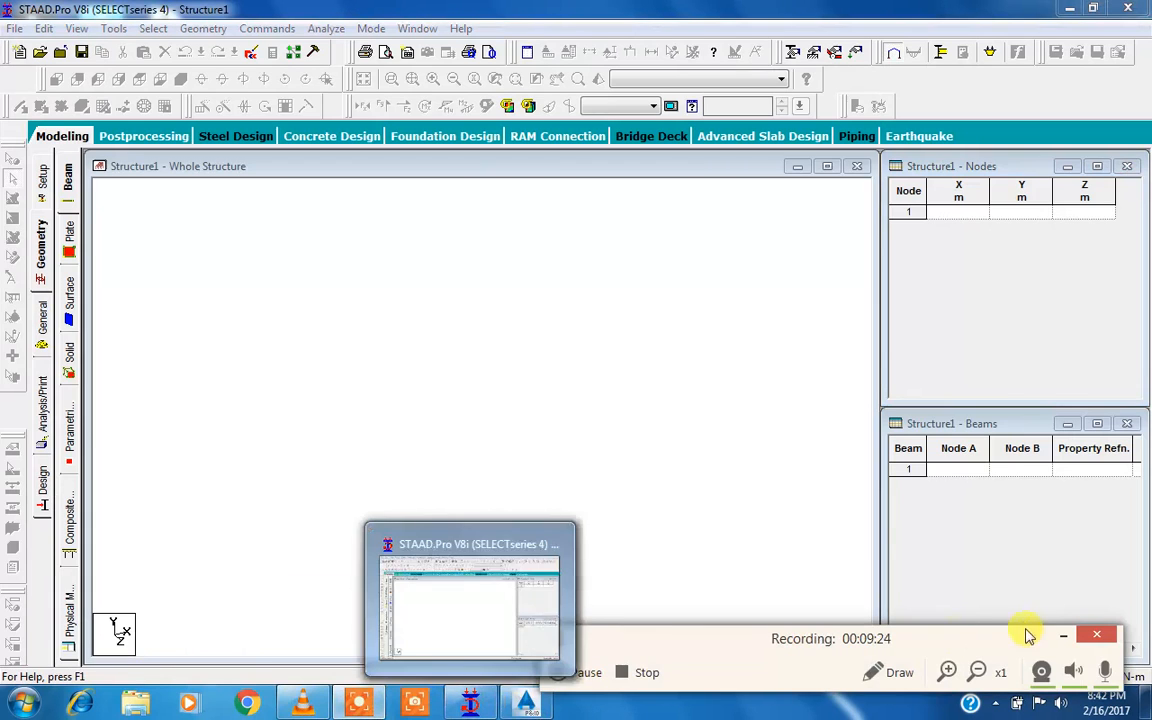
left_click(1062, 636)
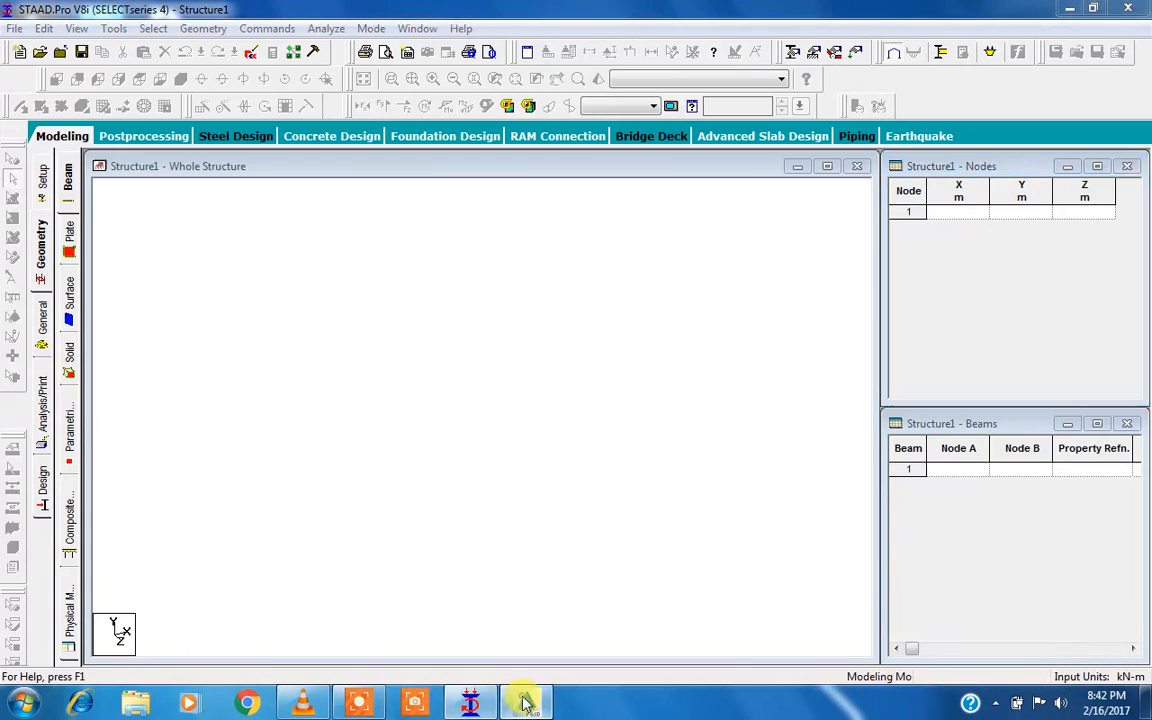
Switch to AutoCAD P&ID, examine the sketch of the X, Y and Z axes, and return to STAAD.Pro.
left_click(525, 704)
middle_click_drag(463, 359, 419, 380)
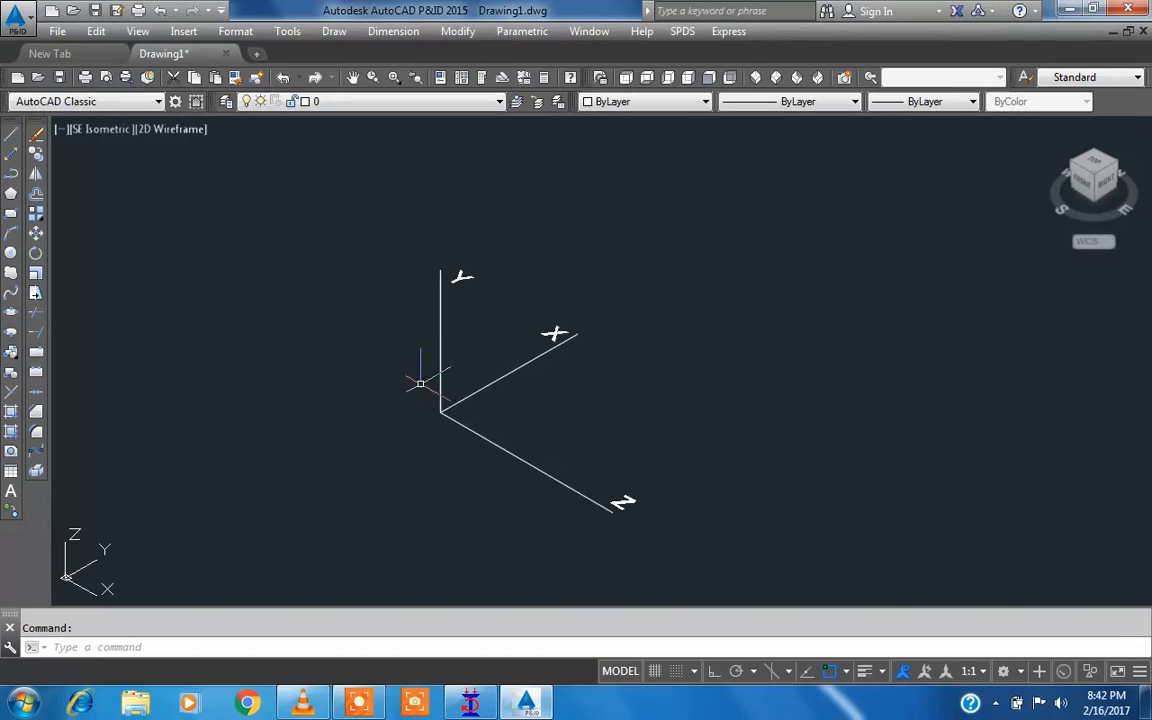
scroll(476, 410, "up", 2)
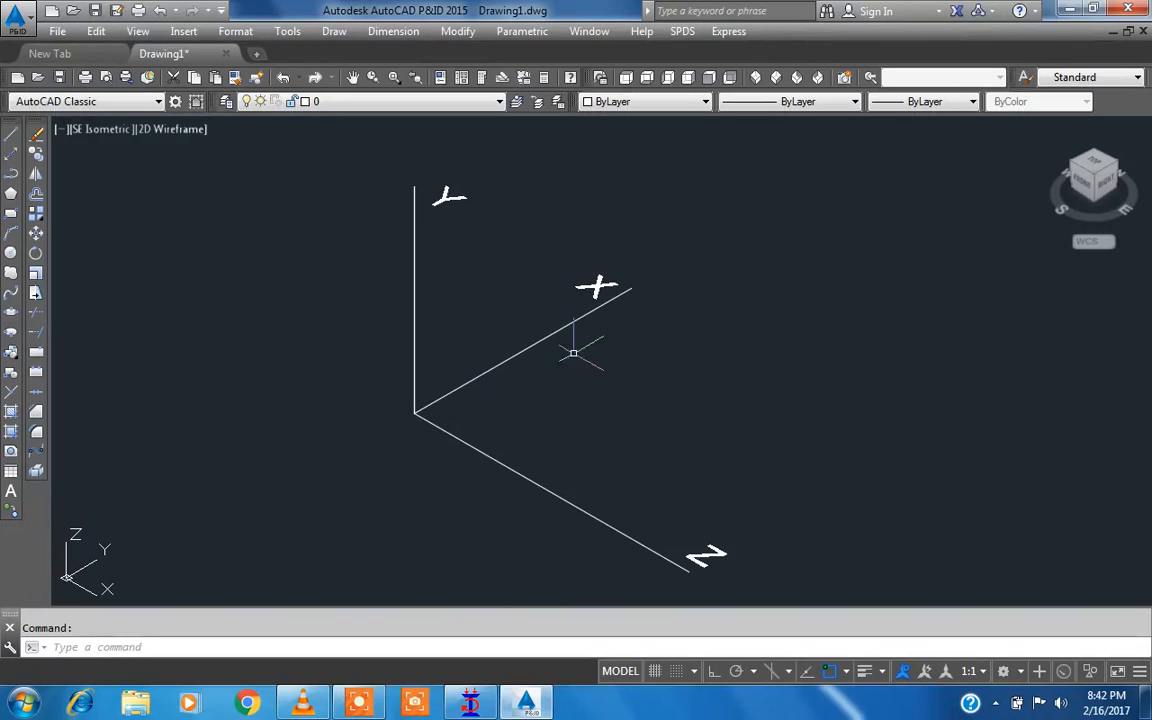
left_click(489, 704)
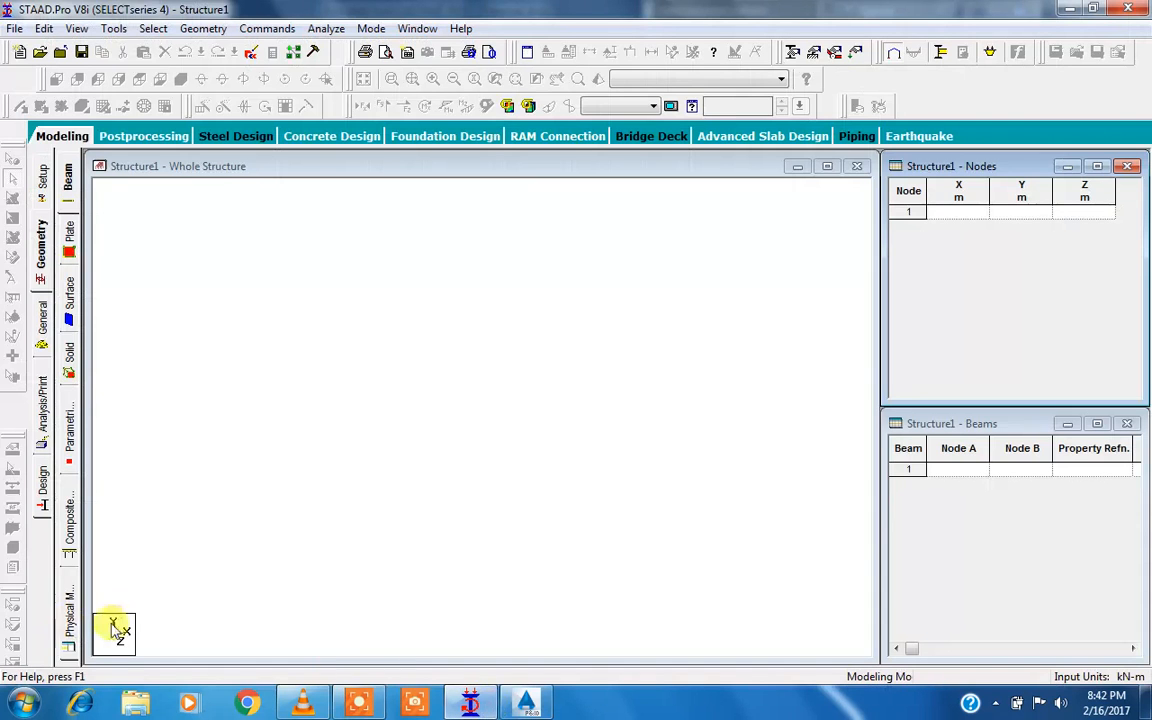
Switch to AutoCAD P&ID and set the current object colour to Red.
left_click(527, 706)
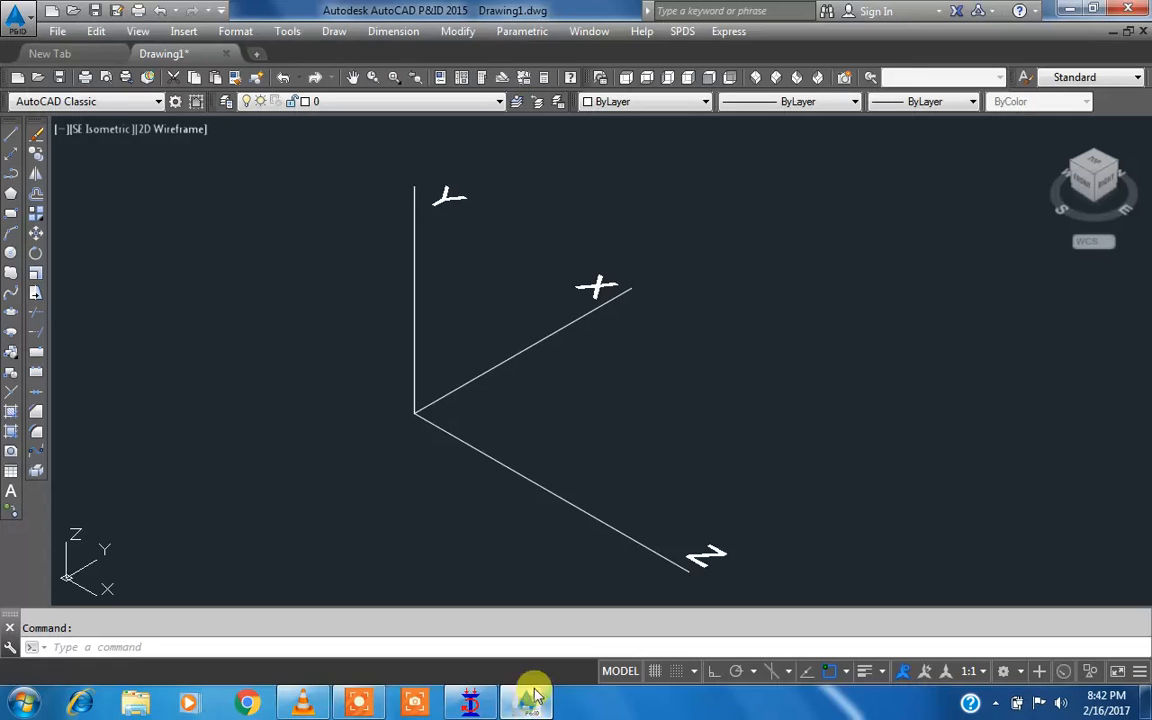
scroll(452, 311, "down", 2)
middle_click_drag(463, 355, 458, 422)
scroll(437, 376, "up", 2)
scroll(425, 407, "down", 3)
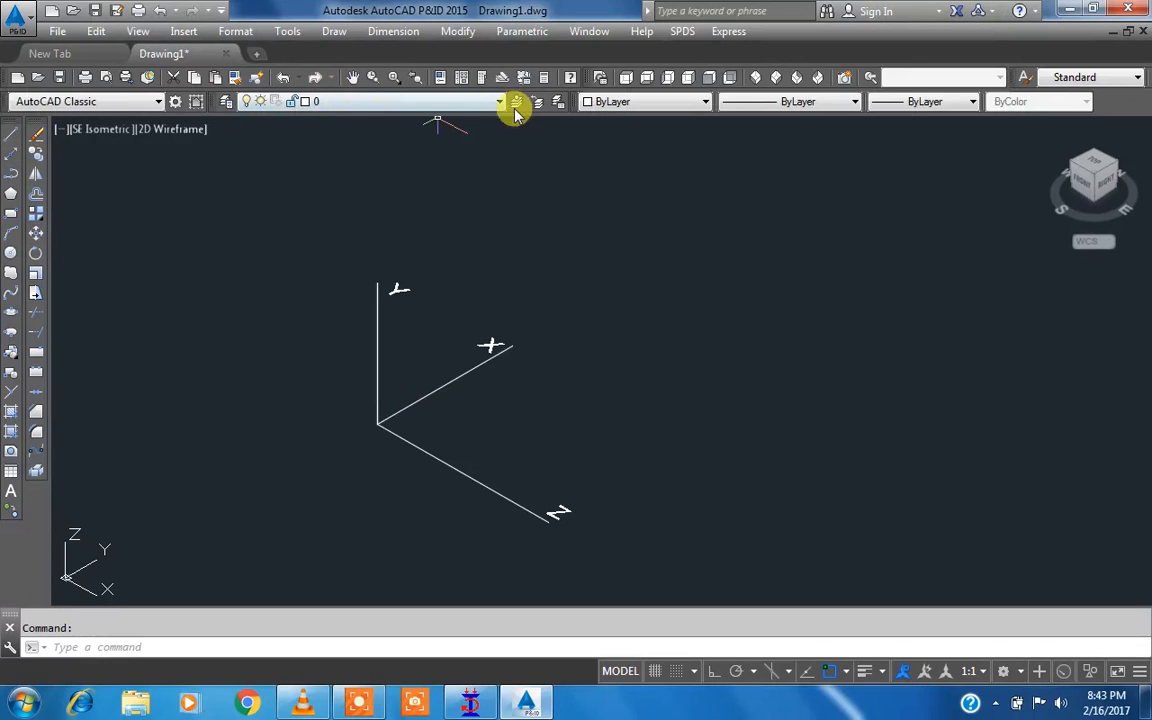
left_click(604, 101)
left_click(612, 146)
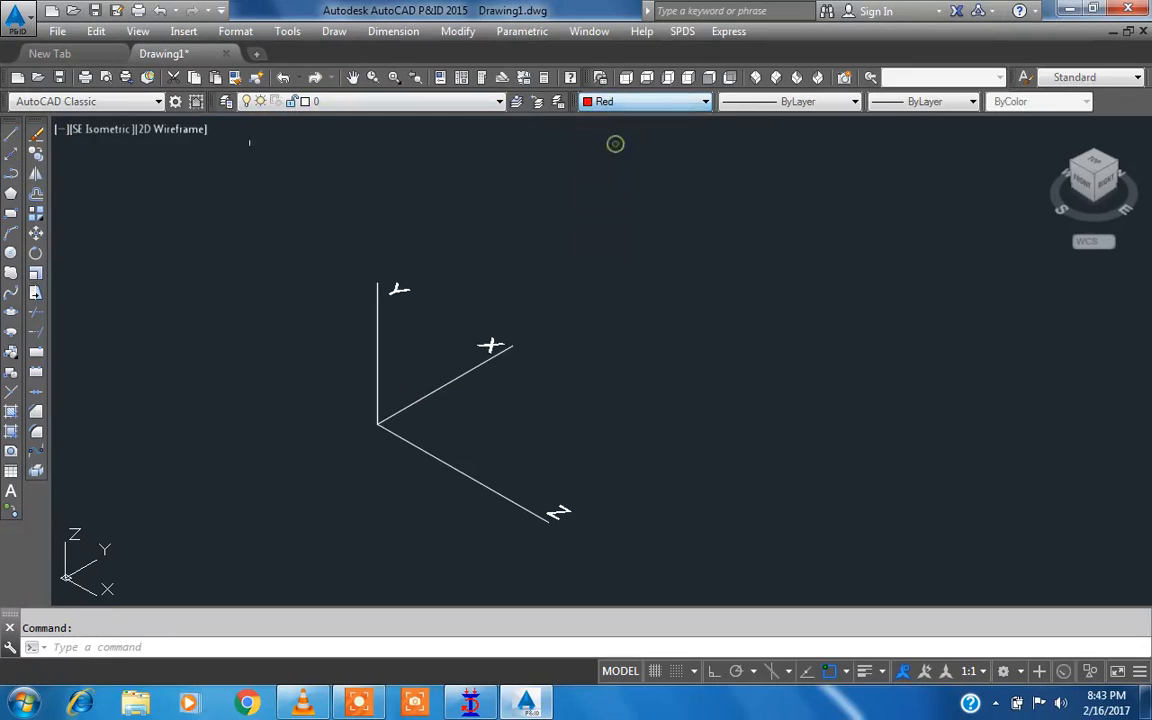
Draw a red line 10 units long from the origin of the axes along the X axis.
left_click(11, 133)
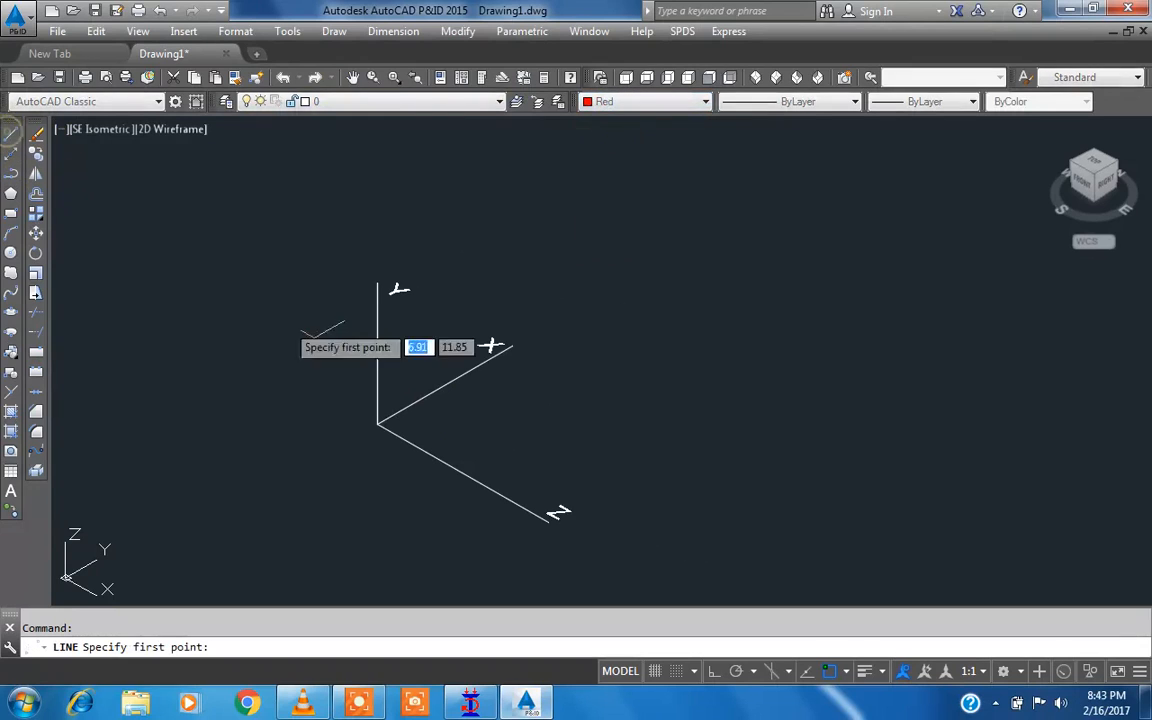
left_click(377, 424)
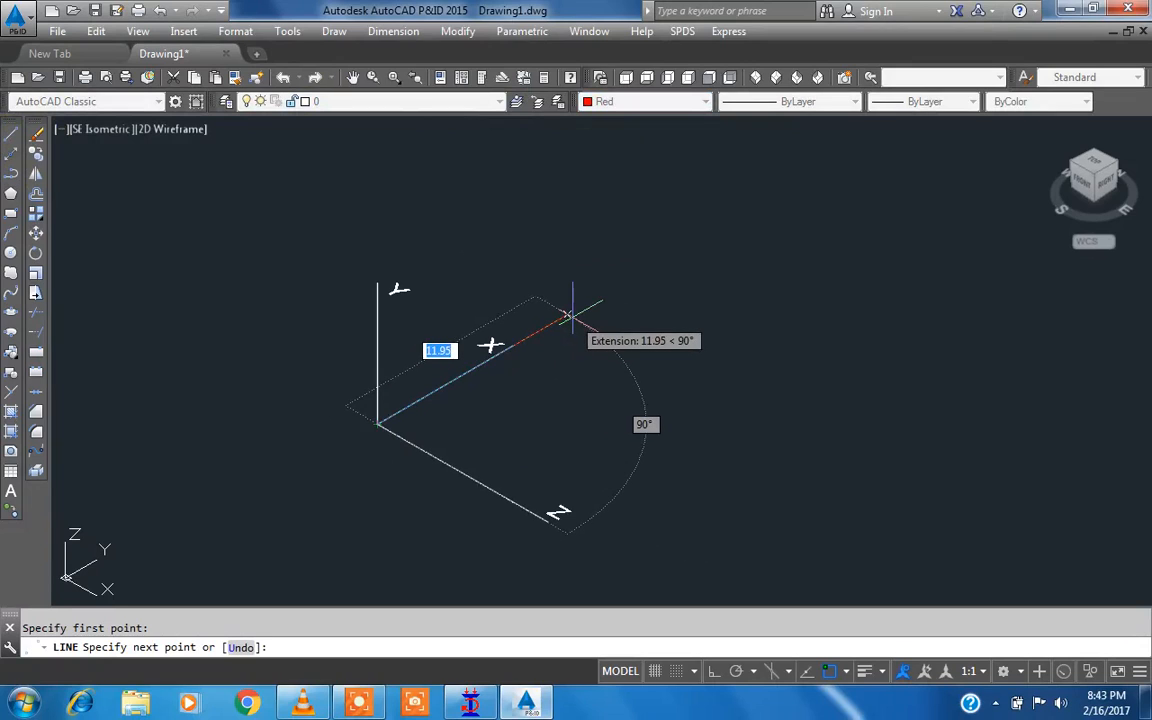
type("10")
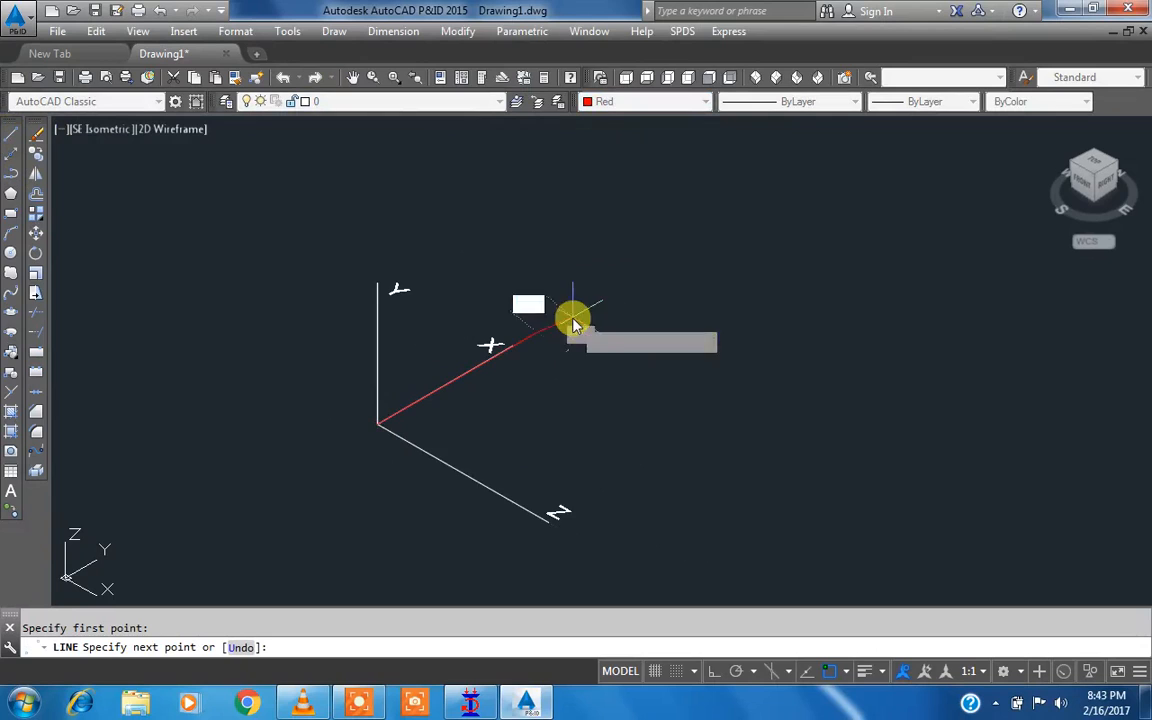
key("Return")
key("Escape")
scroll(418, 370, "up", 3)
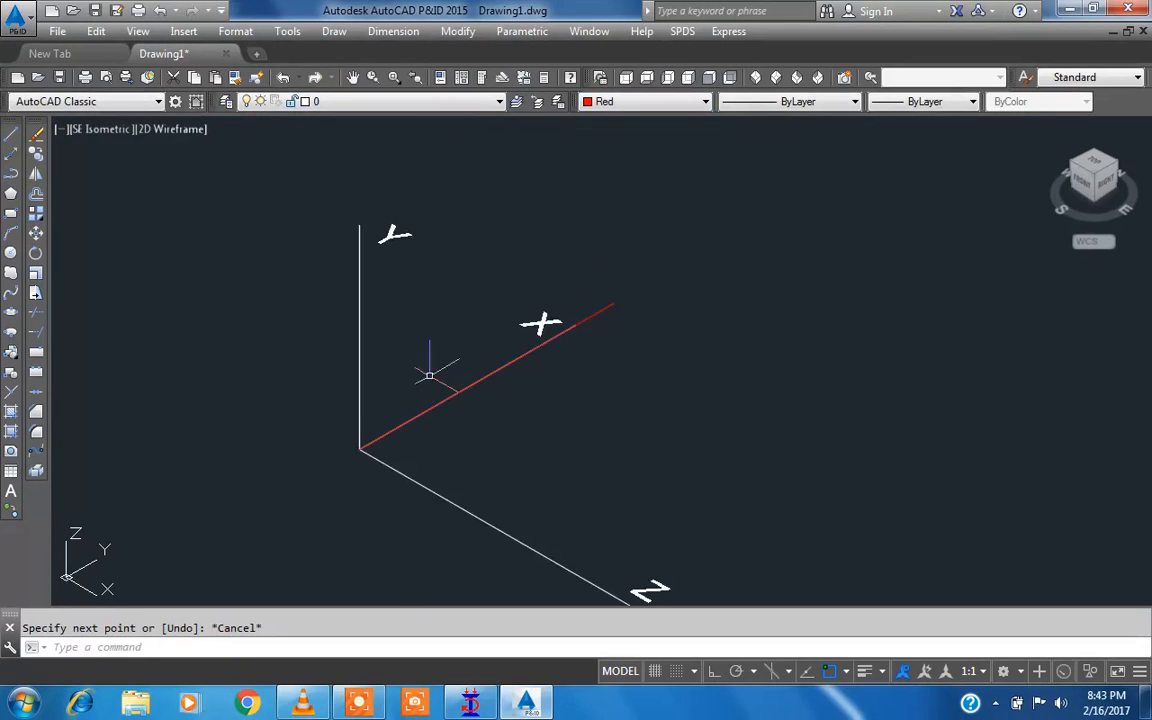
scroll(532, 342, "down", 2)
scroll(581, 303, "up", 1)
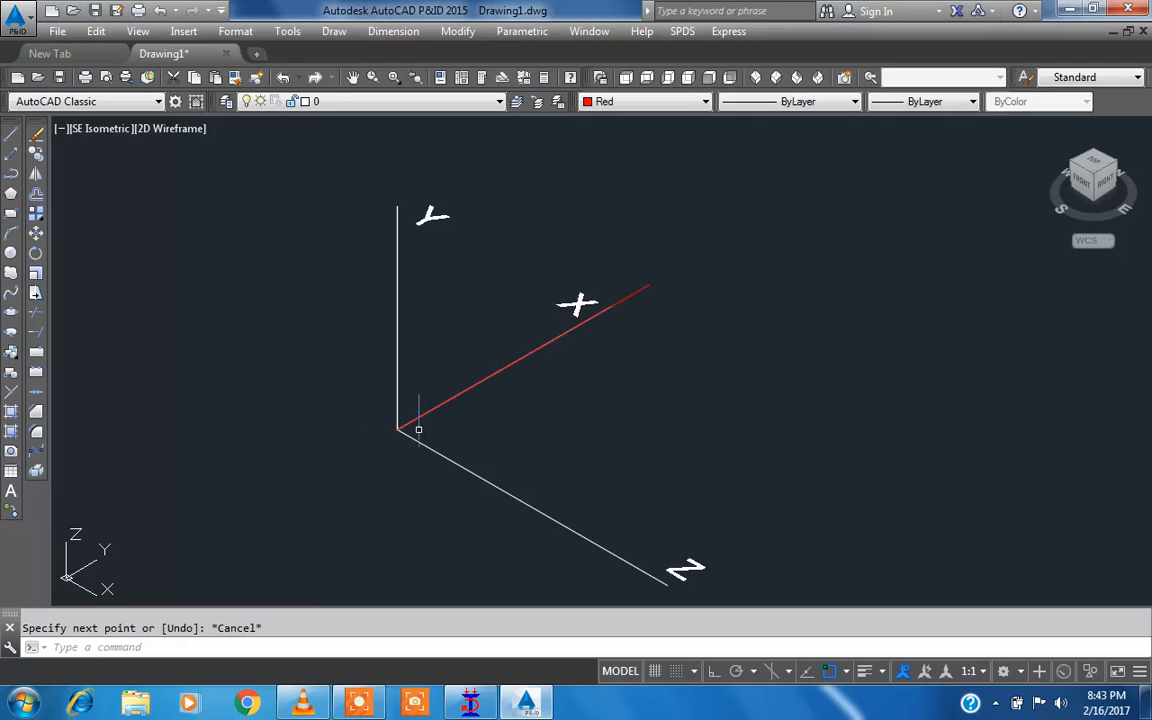
Add the multiline text label "0,0,0" beside the origin of the axes.
scroll(436, 391, "up", 2)
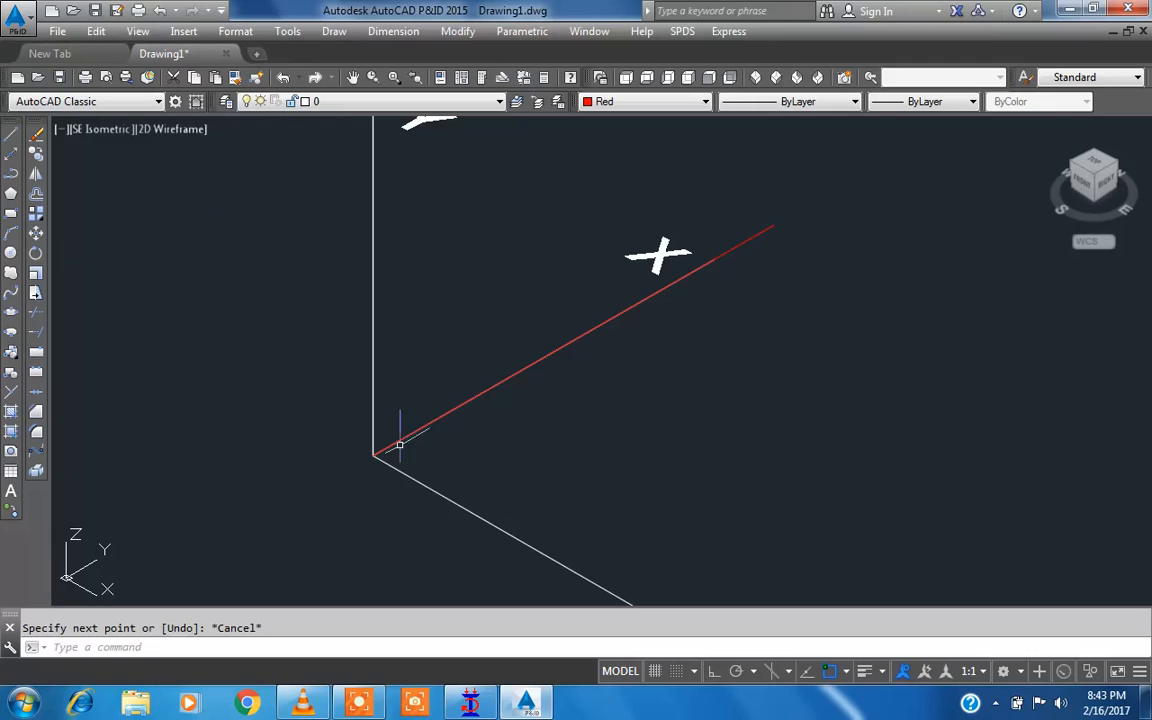
scroll(391, 193, "down", 2)
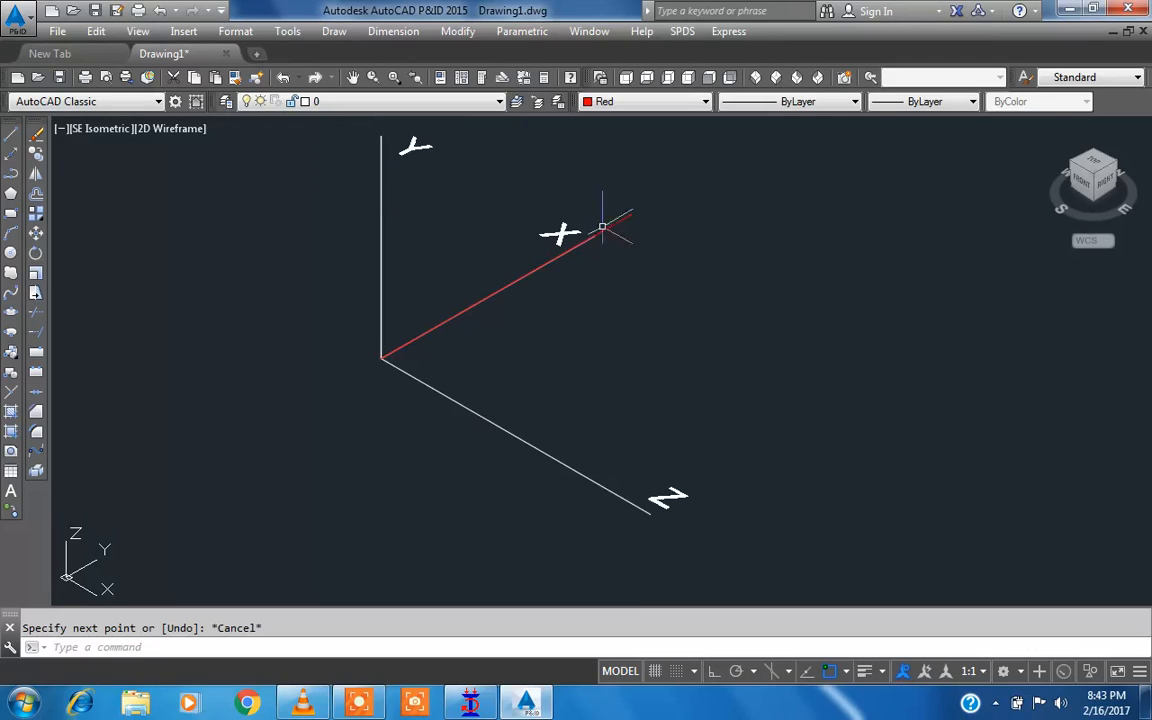
left_click(11, 490)
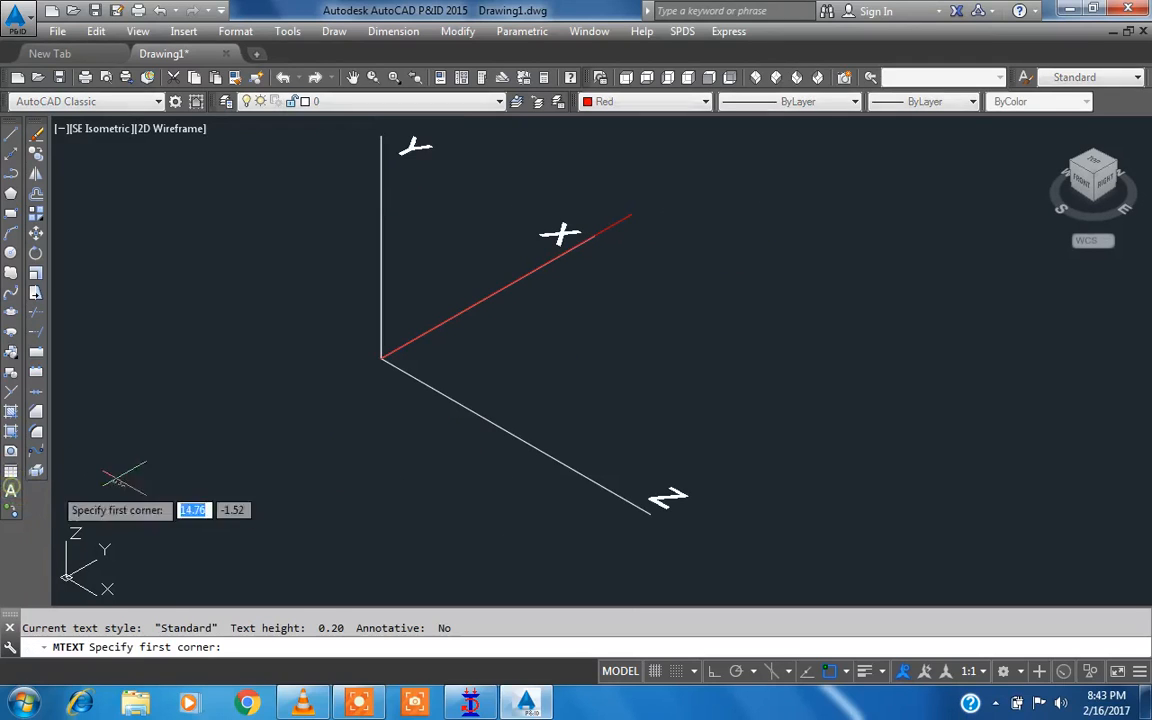
left_click(329, 355)
left_click(391, 357)
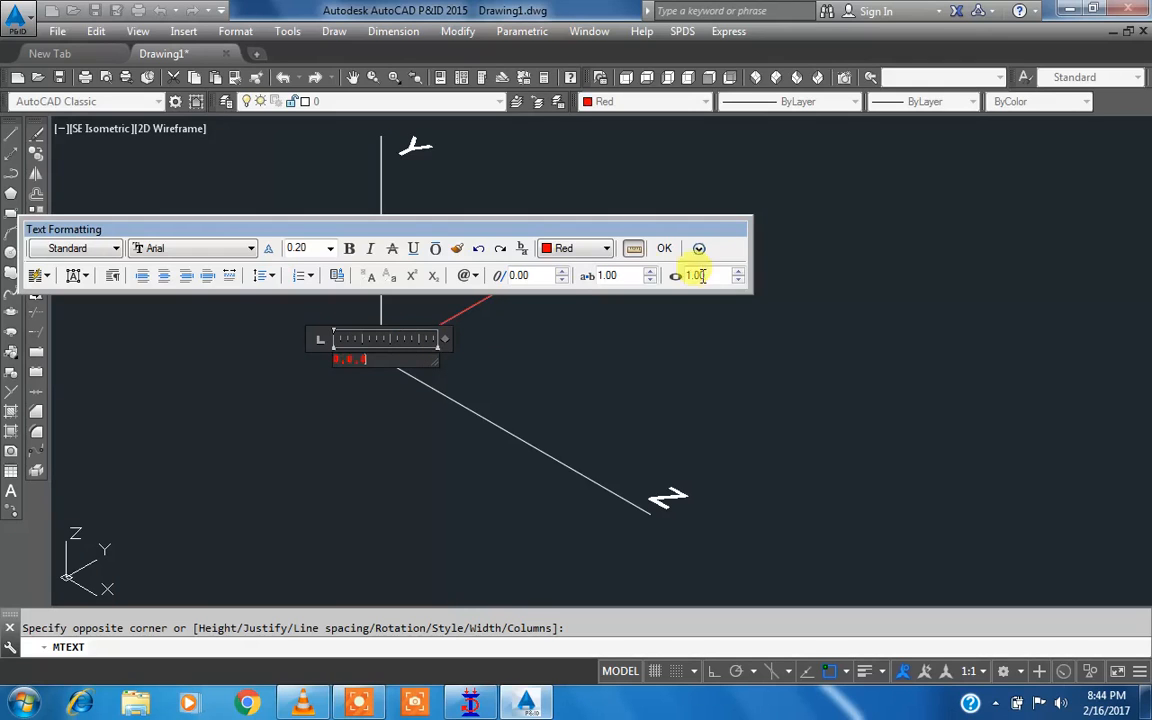
left_click(665, 249)
key("Escape")
Scale up the "0,0,0" label at the origin, using its start as the base point.
scroll(301, 356, "up", 2)
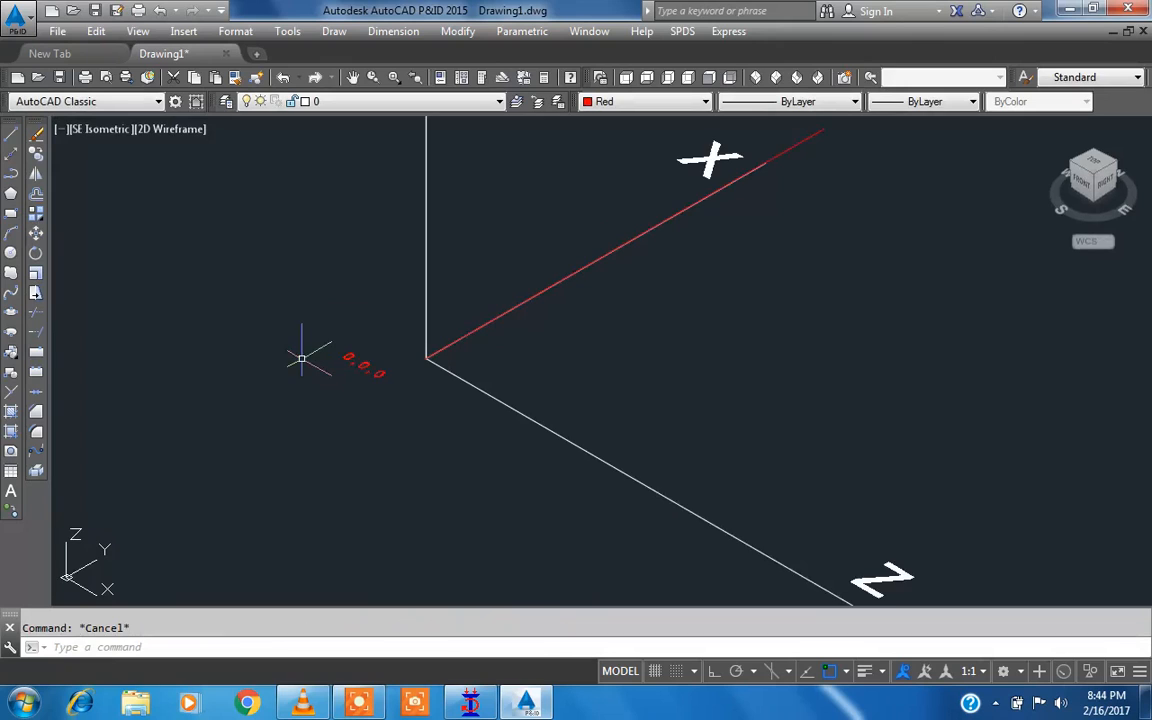
type("SC")
key("Return")
left_click(374, 388)
left_click(346, 315)
key("Return")
left_click(342, 354)
left_click(234, 299)
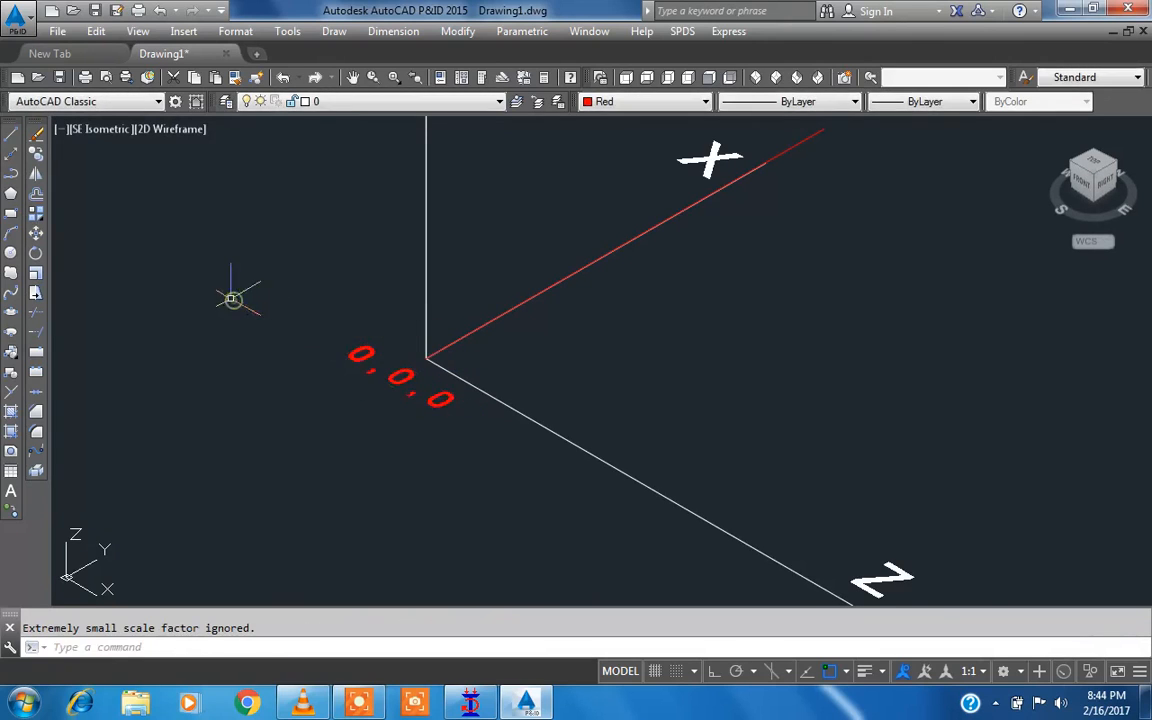
Copy the "0,0,0" label from the origin to the far end of the red line on the X axis.
scroll(162, 323, "down", 2)
middle_click_drag(249, 341, 320, 387)
scroll(305, 366, "up", 2)
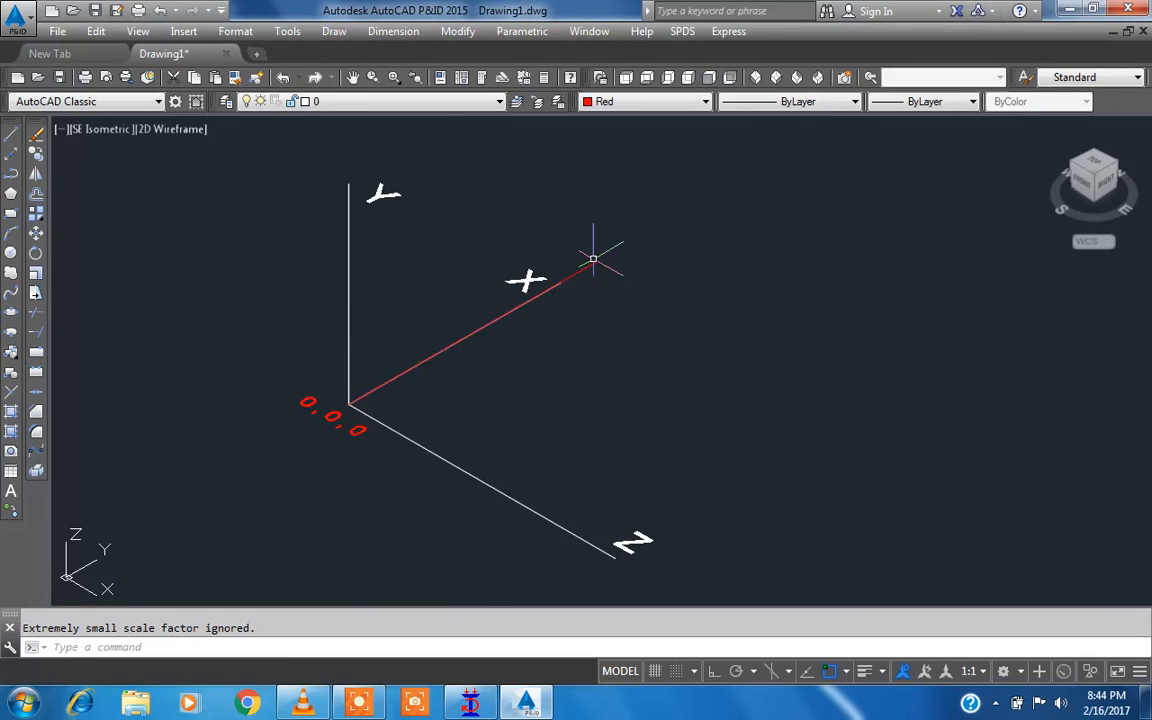
type("CO")
key("Return")
left_click(314, 404)
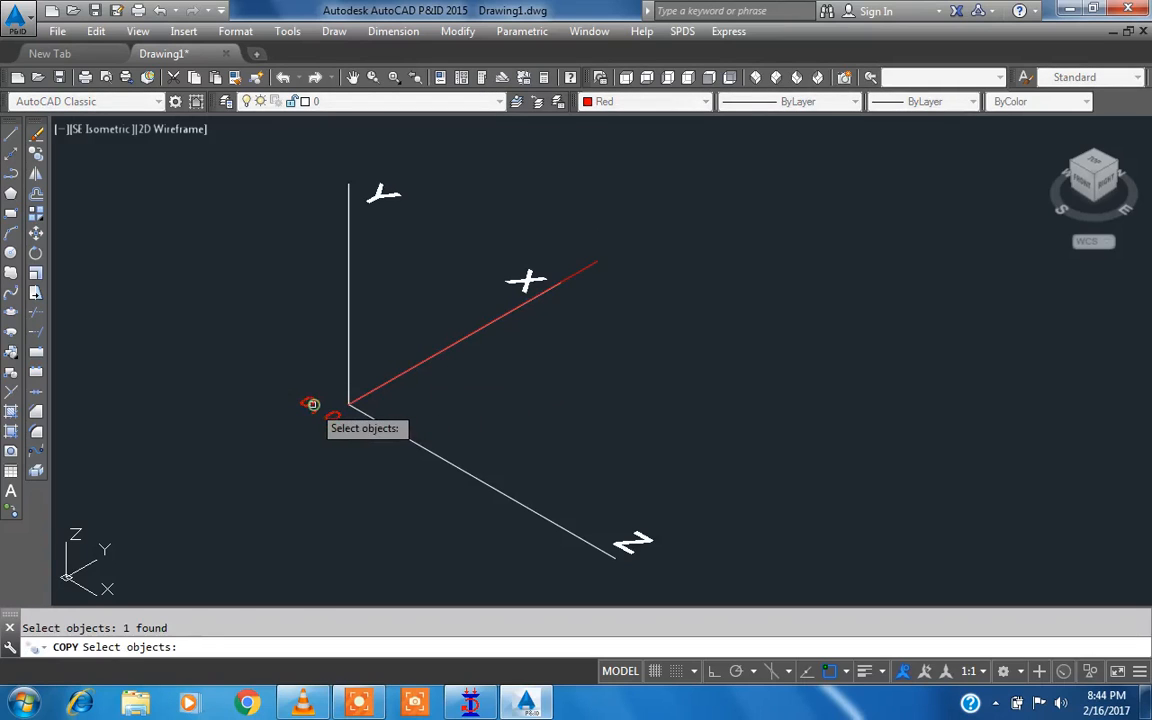
key("Return")
left_click(312, 403)
left_click(604, 240)
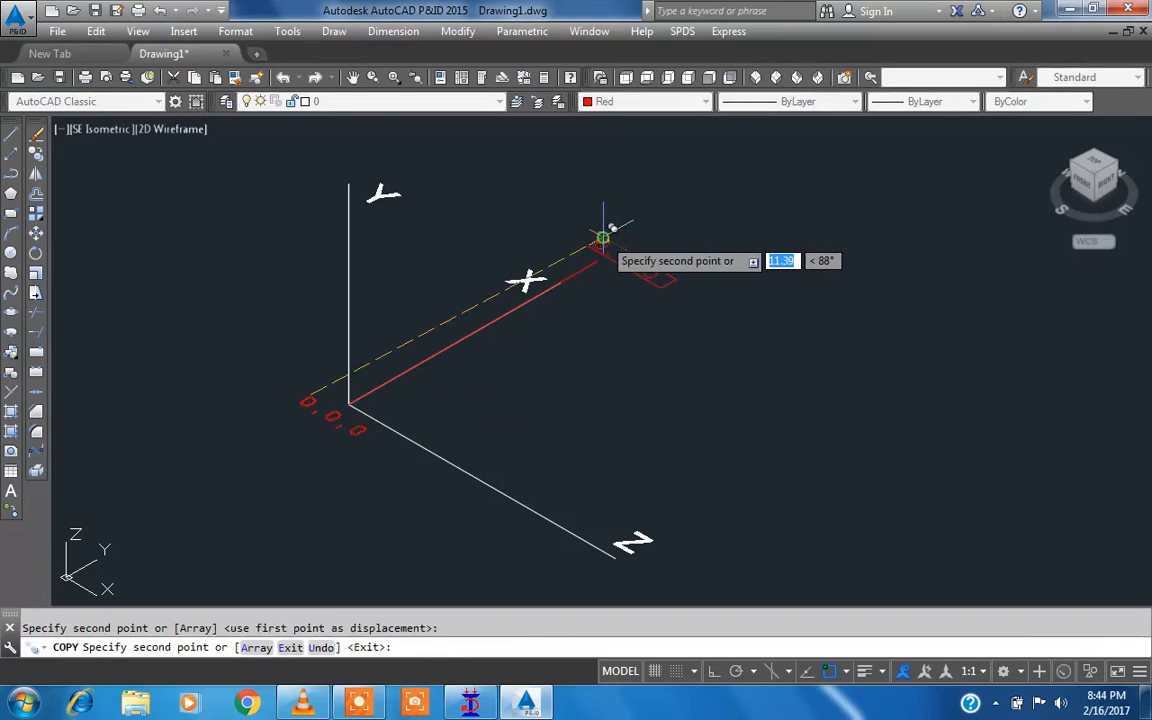
key("Escape")
Edit the copied label at the far end of the red line to read "10,0,0".
scroll(604, 240, "up", 4)
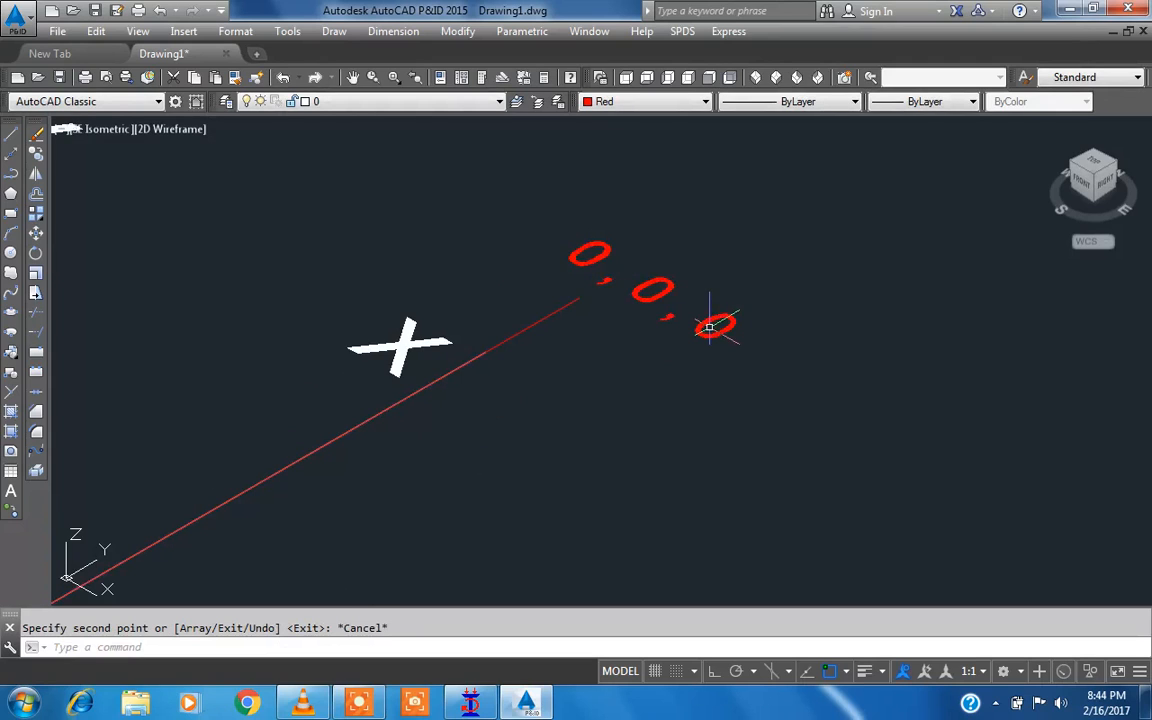
scroll(655, 264, "down", 2)
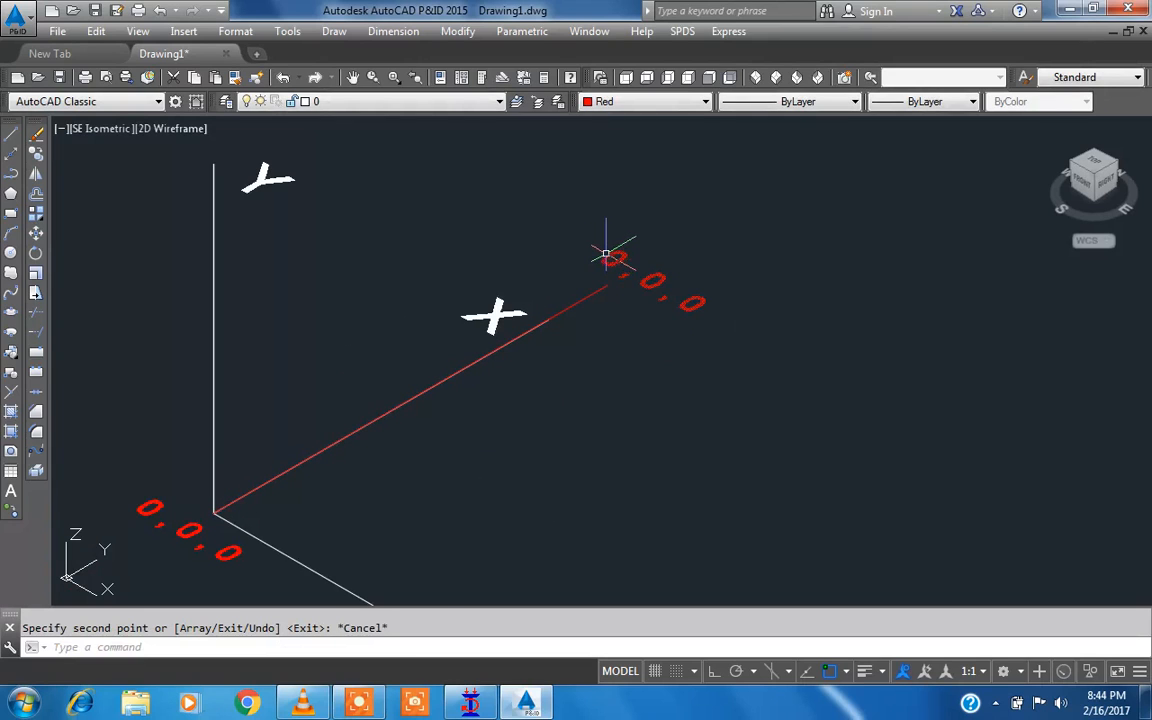
double_click(608, 256)
left_click_drag(634, 259, 606, 257)
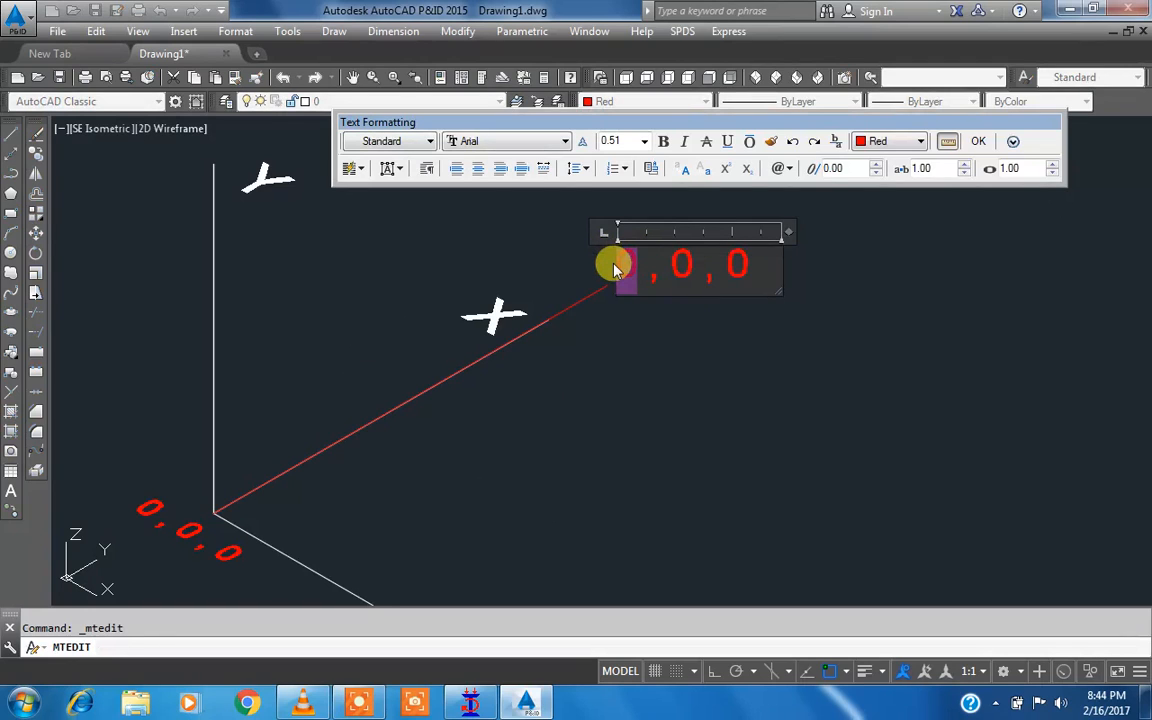
type("10")
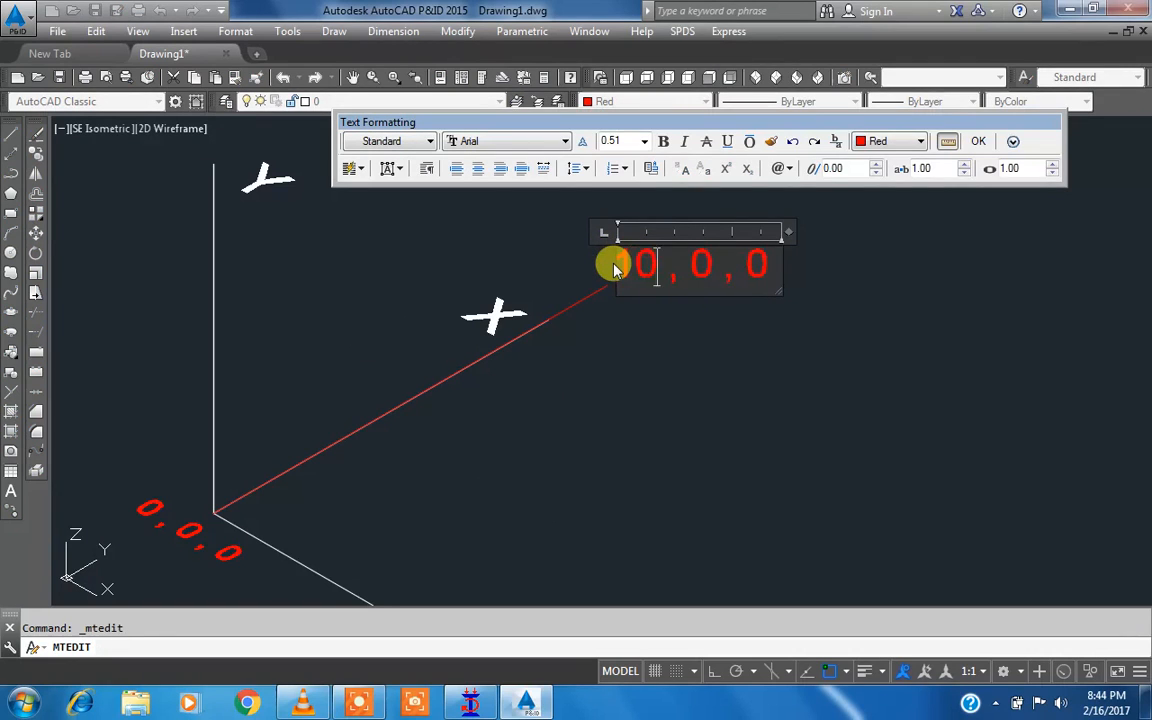
left_click(982, 141)
scroll(635, 246, "down", 2)
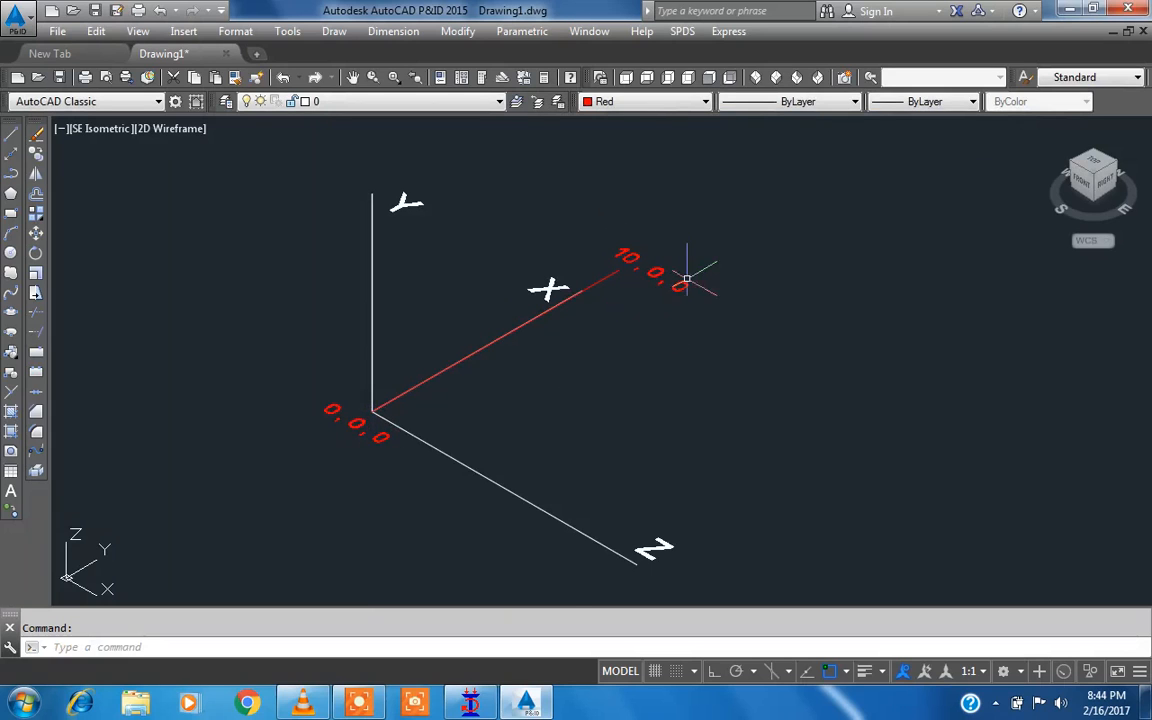
Switch to STAAD.Pro and enter node 1 at X 0, Y 0, Z 0 in the Nodes table.
left_click(482, 705)
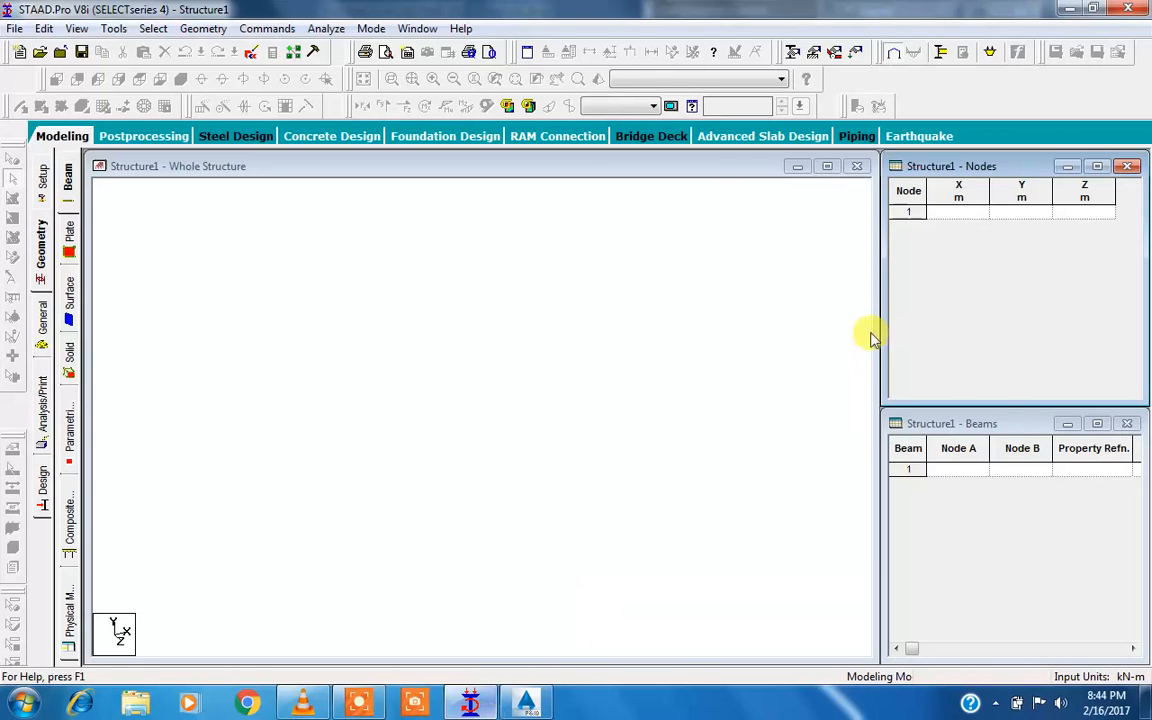
left_click(938, 213)
type("0")
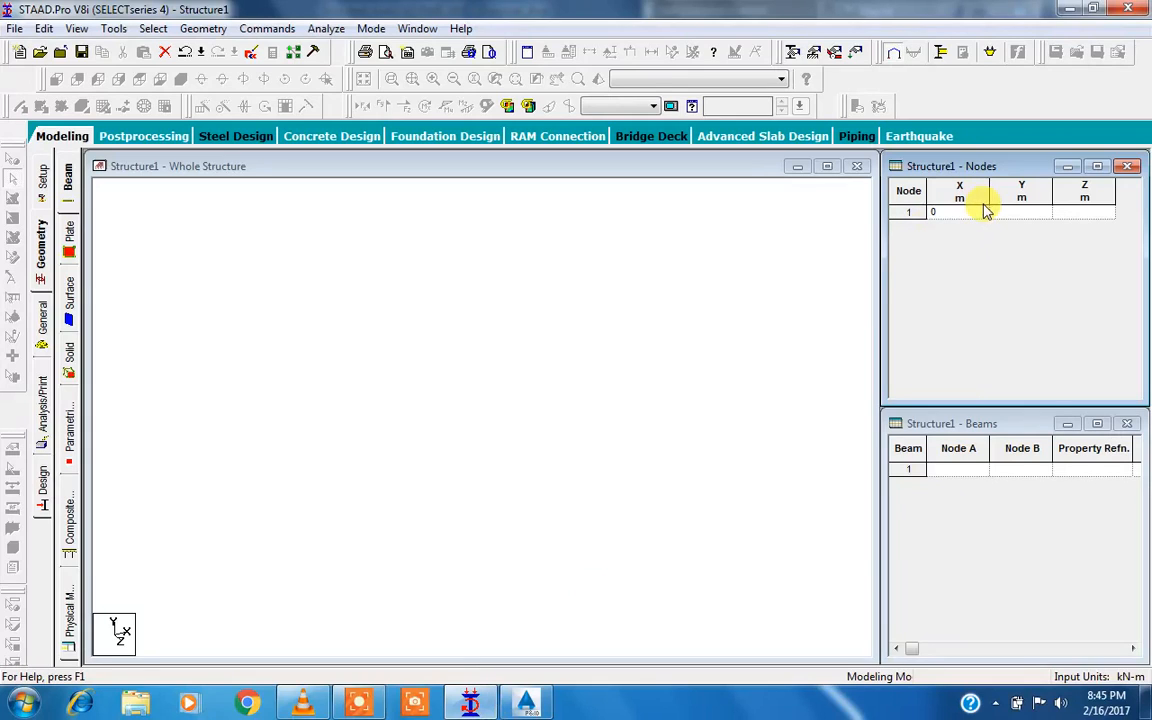
key("Tab")
key("Tab")
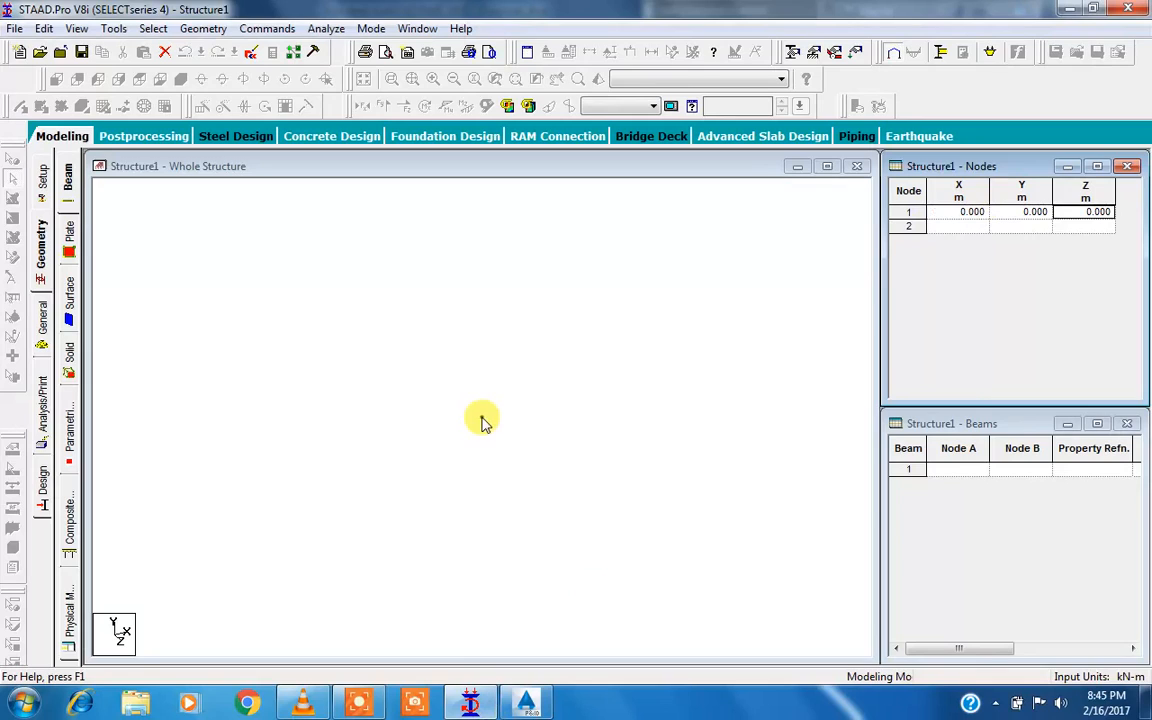
Enter node 2 at X 10, Y 0, Z 0 in the Nodes table.
left_click(957, 228)
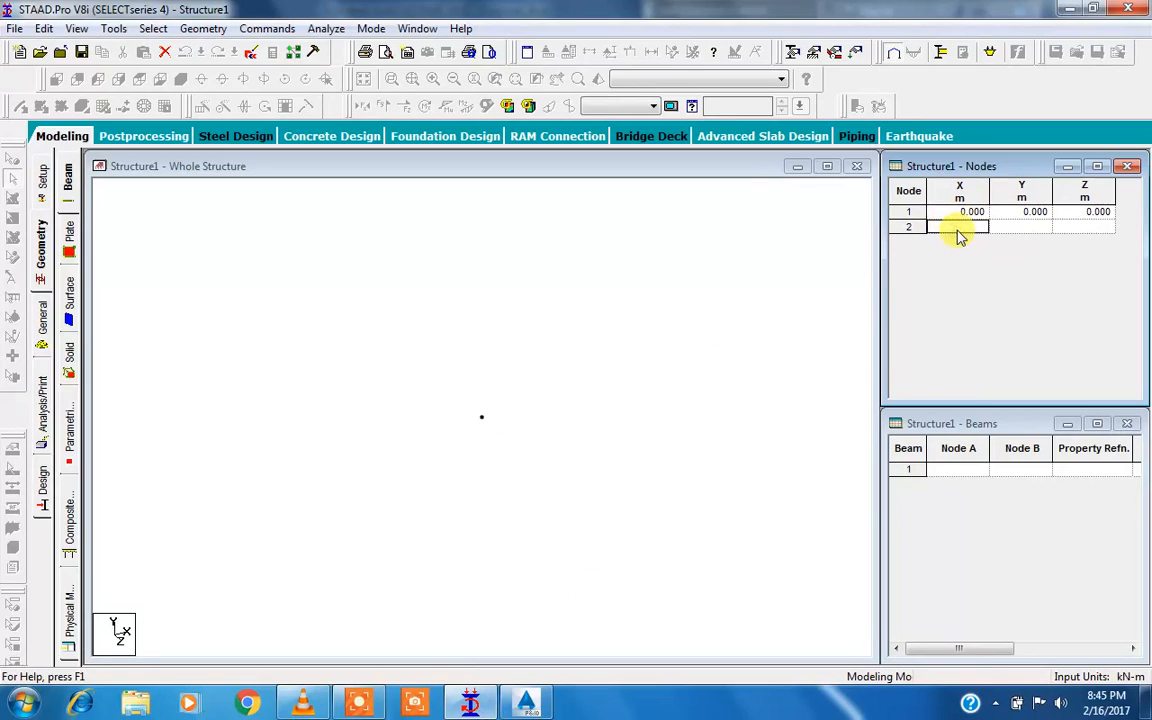
type("1")
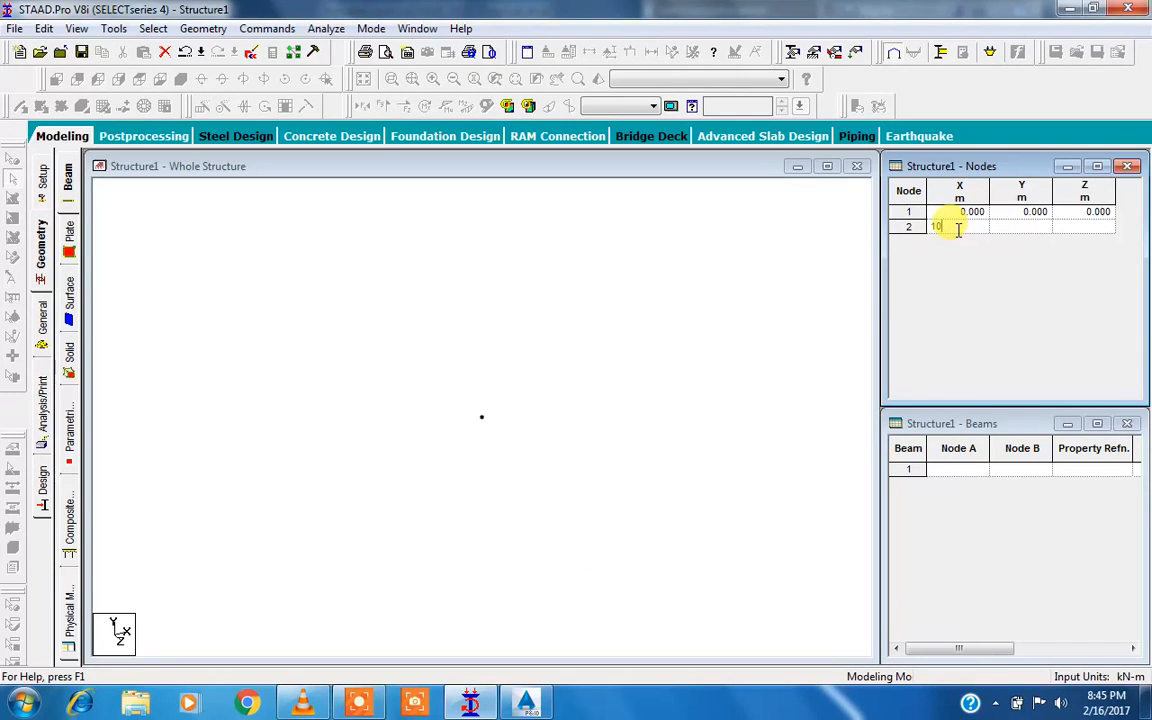
type("0")
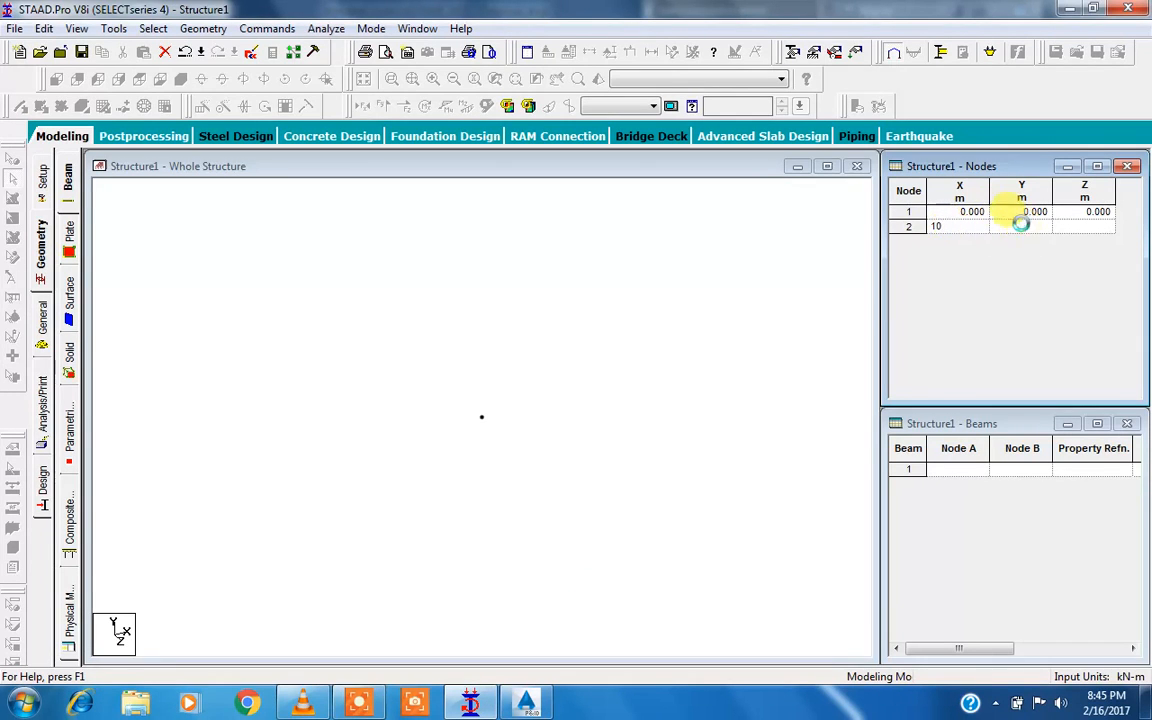
left_click(1022, 227)
left_click(1066, 227)
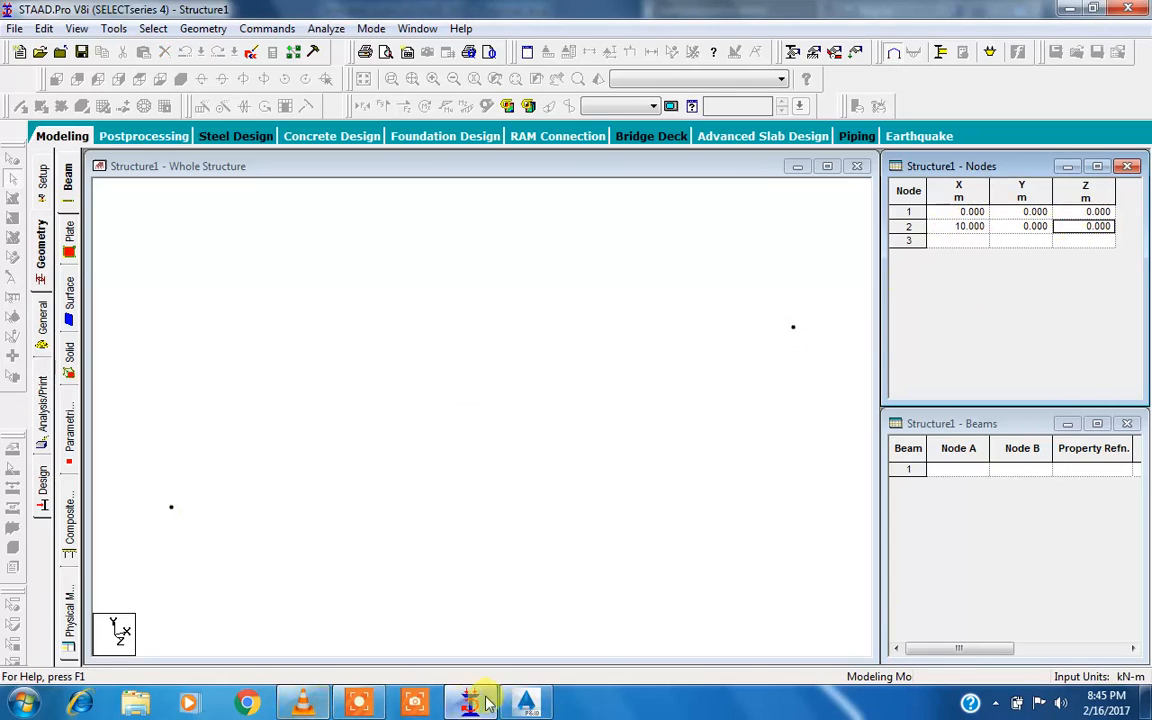
Switch to AutoCAD P&ID and draw a red line from the 10,0,0 point parallel to the Z axis.
left_click(527, 703)
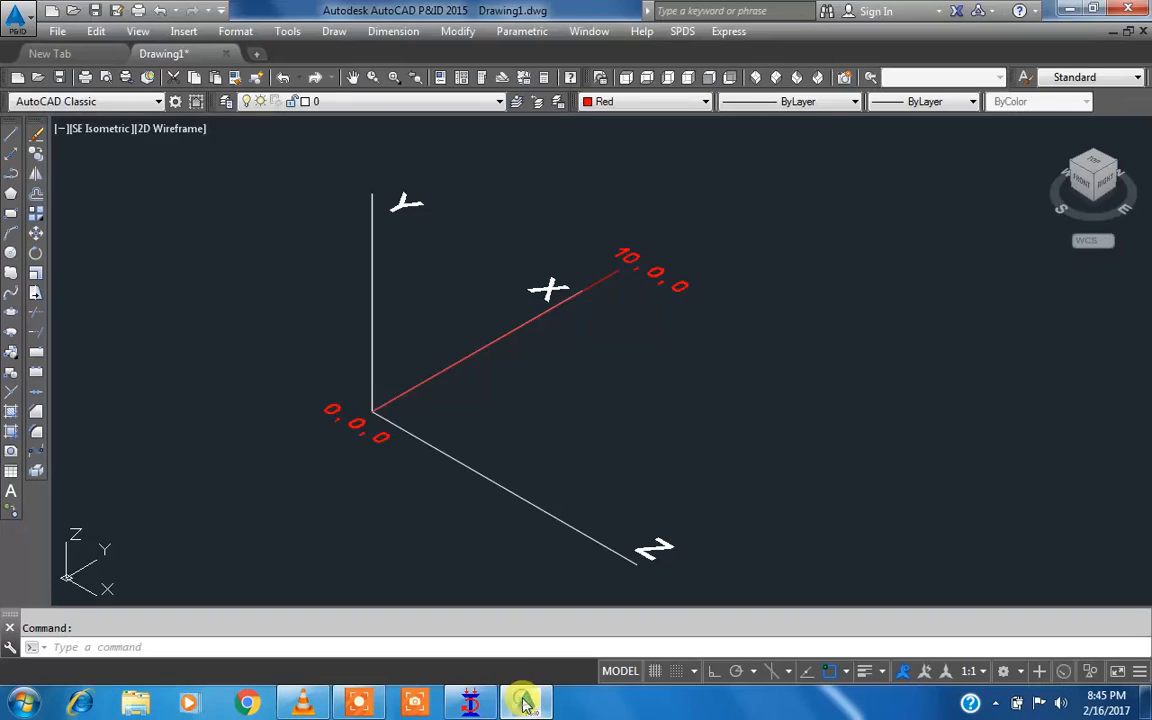
left_click(11, 133)
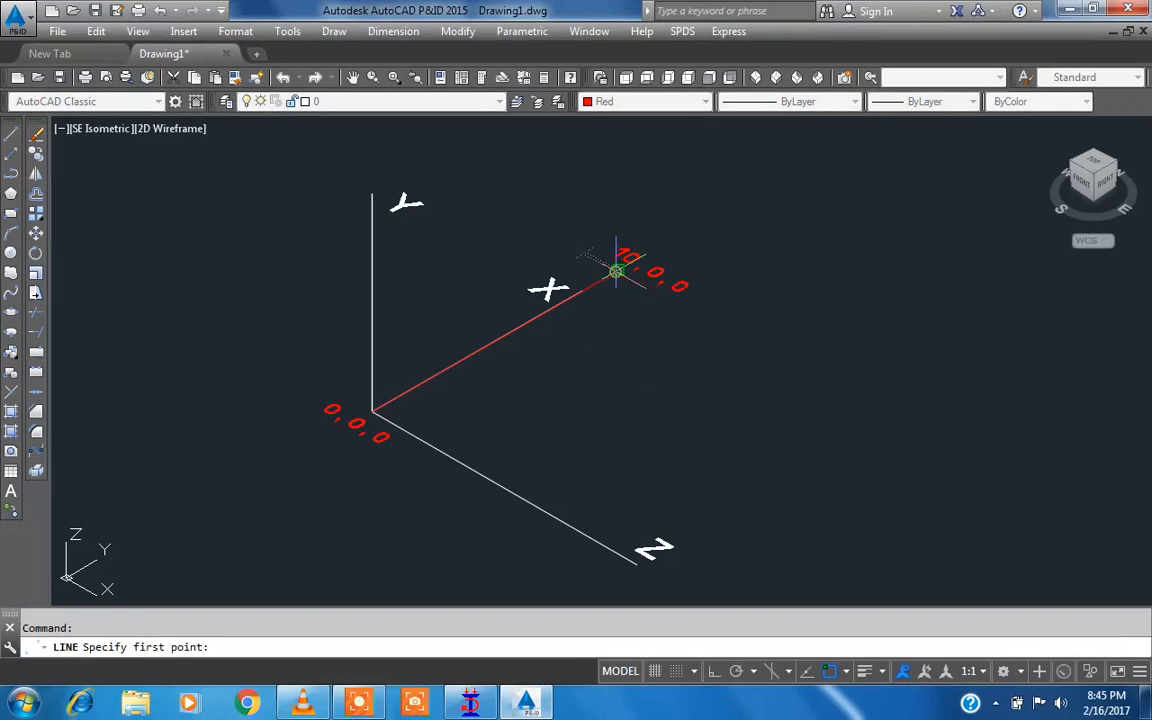
left_click(617, 270)
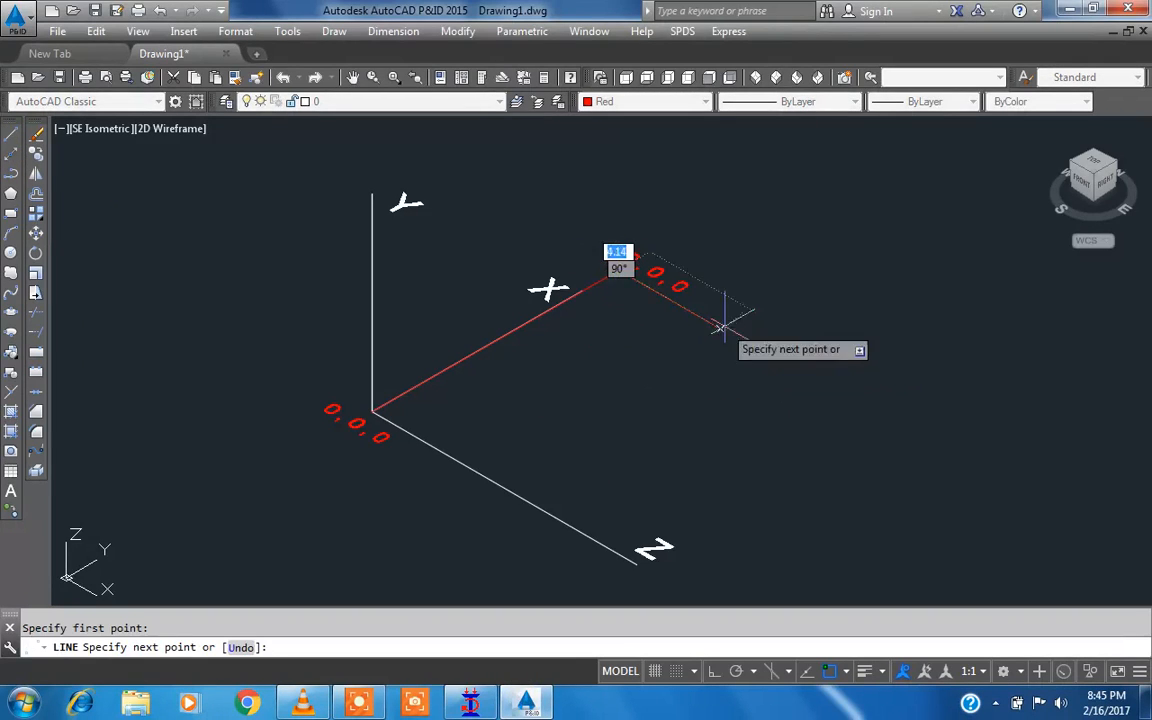
left_click(801, 375)
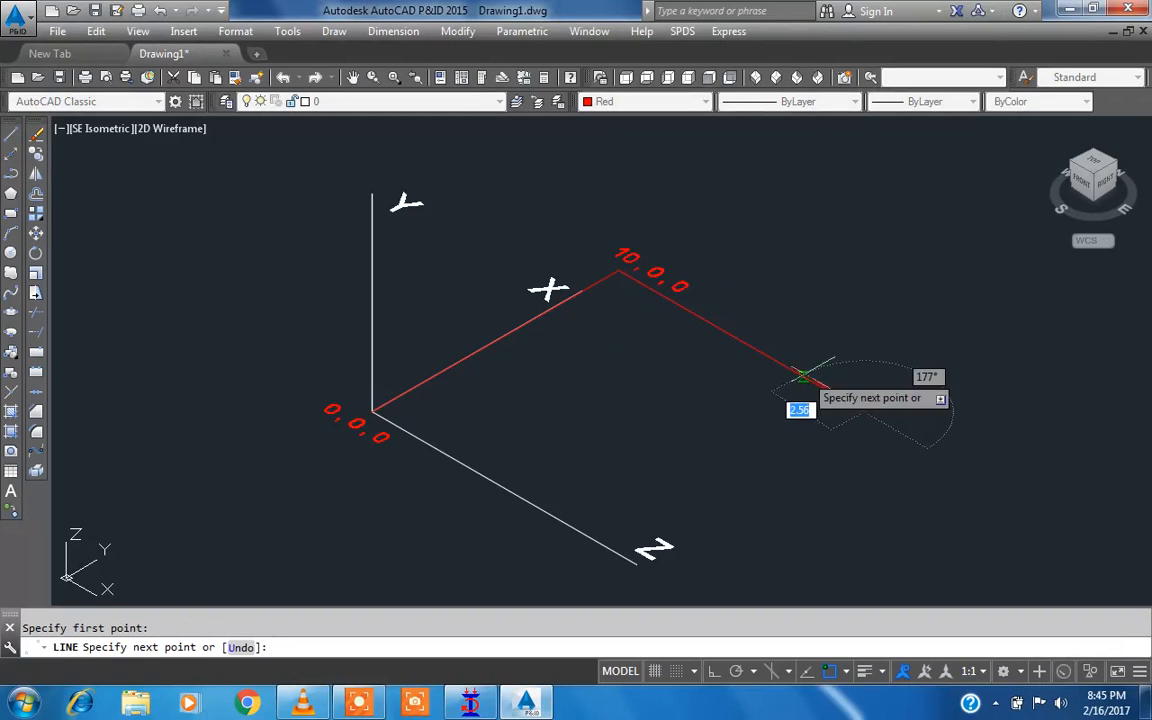
key("Escape")
scroll(650, 322, "down", 2)
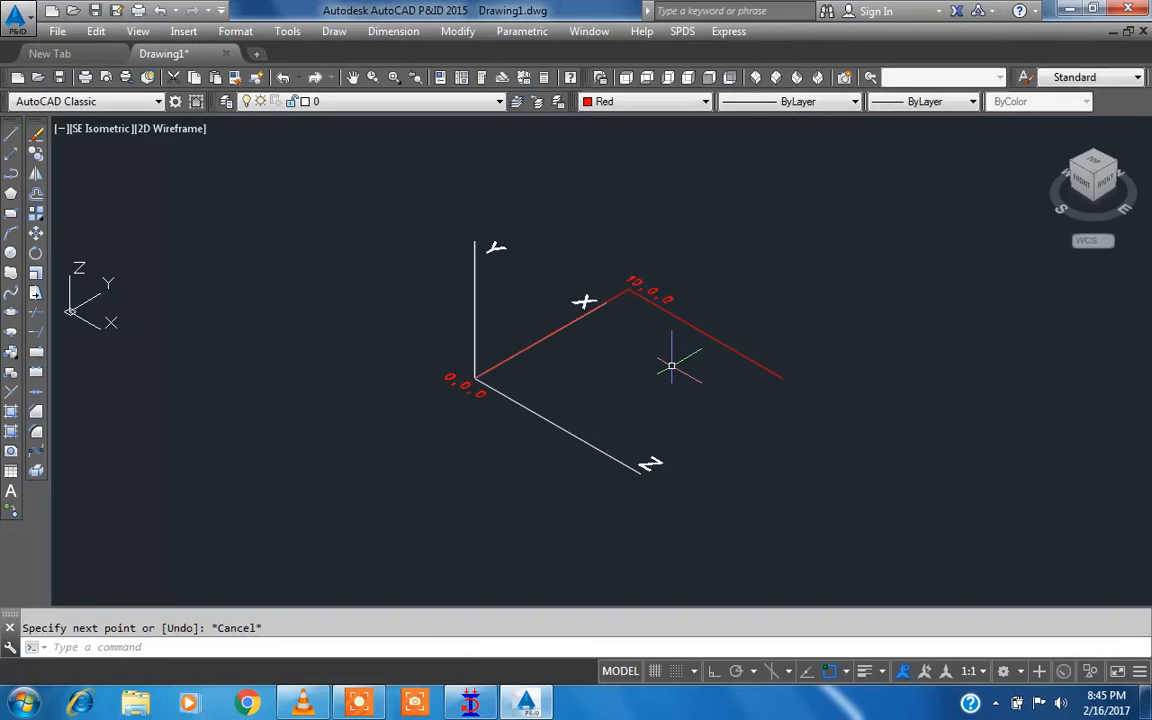
Copy the "10,0,0" label to the free end of the red line that runs parallel to the Z axis.
scroll(674, 366, "up", 2)
type("c")
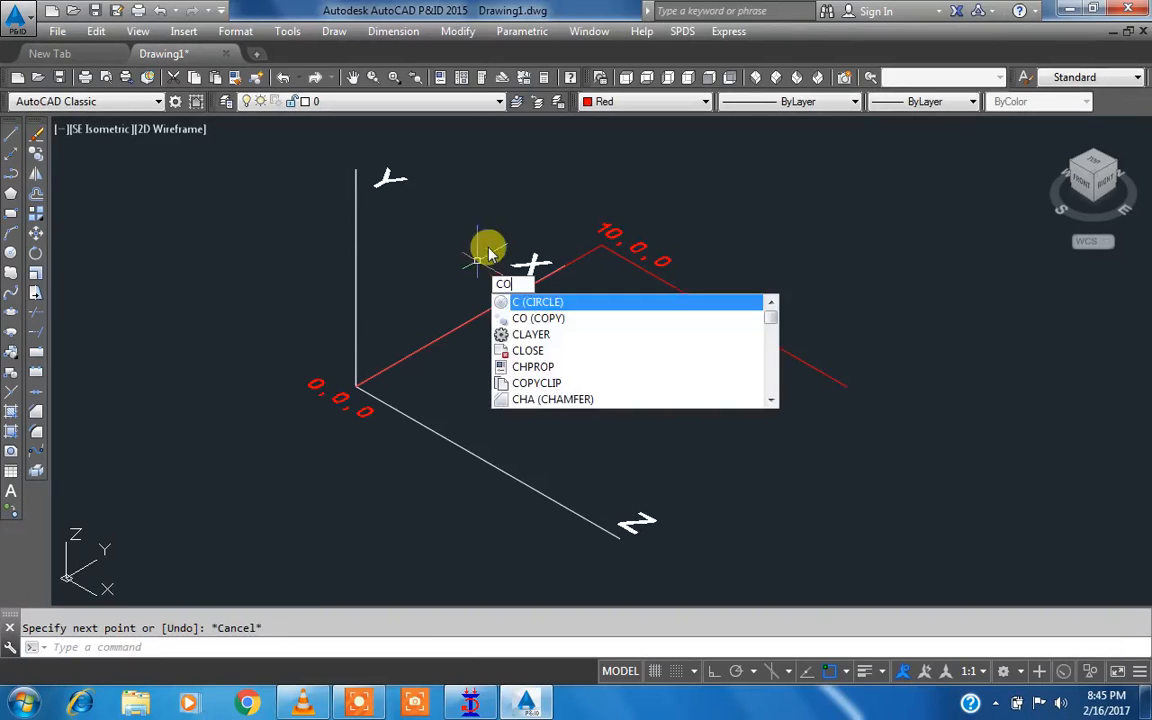
type("o")
key("Return")
left_click(612, 231)
key("Return")
left_click(617, 230)
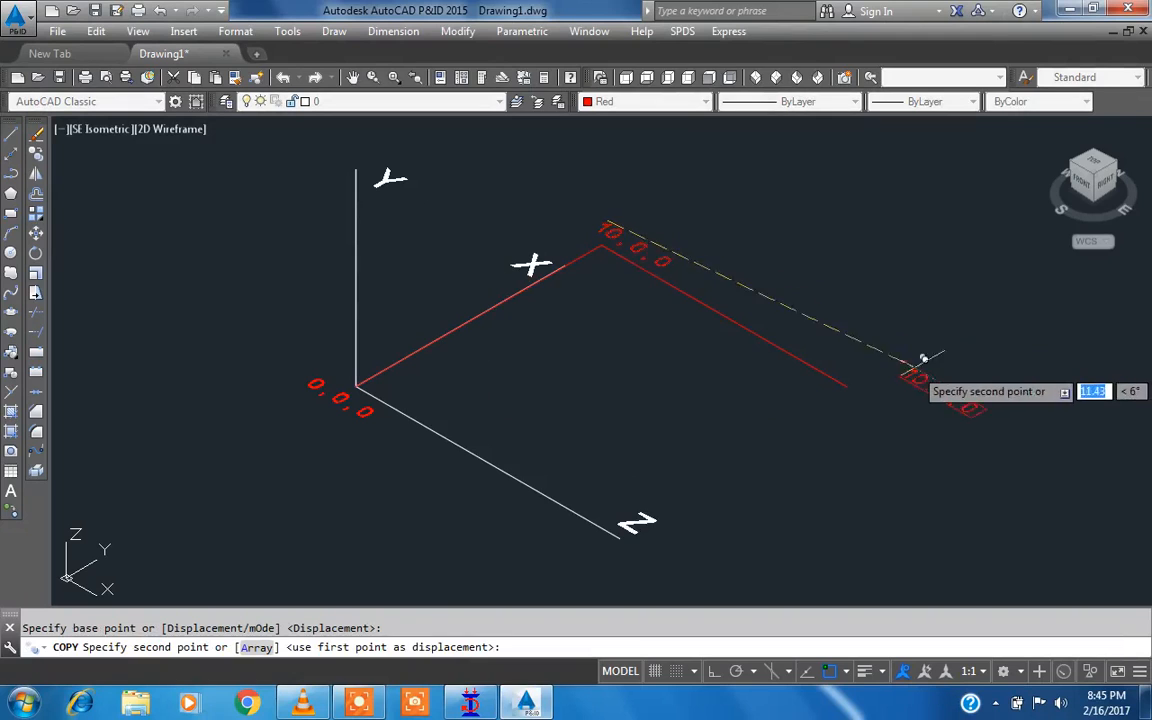
left_click(877, 361)
key("Escape")
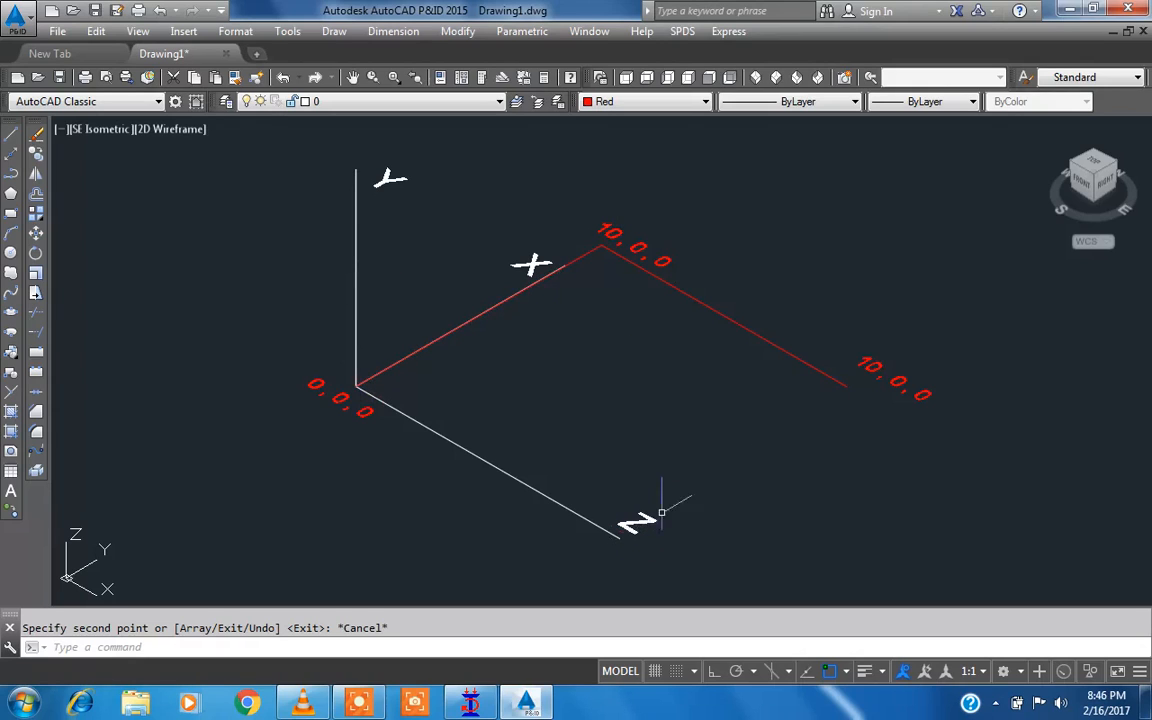
Edit the copied label at the end of the second red line to read "10,0,10".
double_click(922, 390)
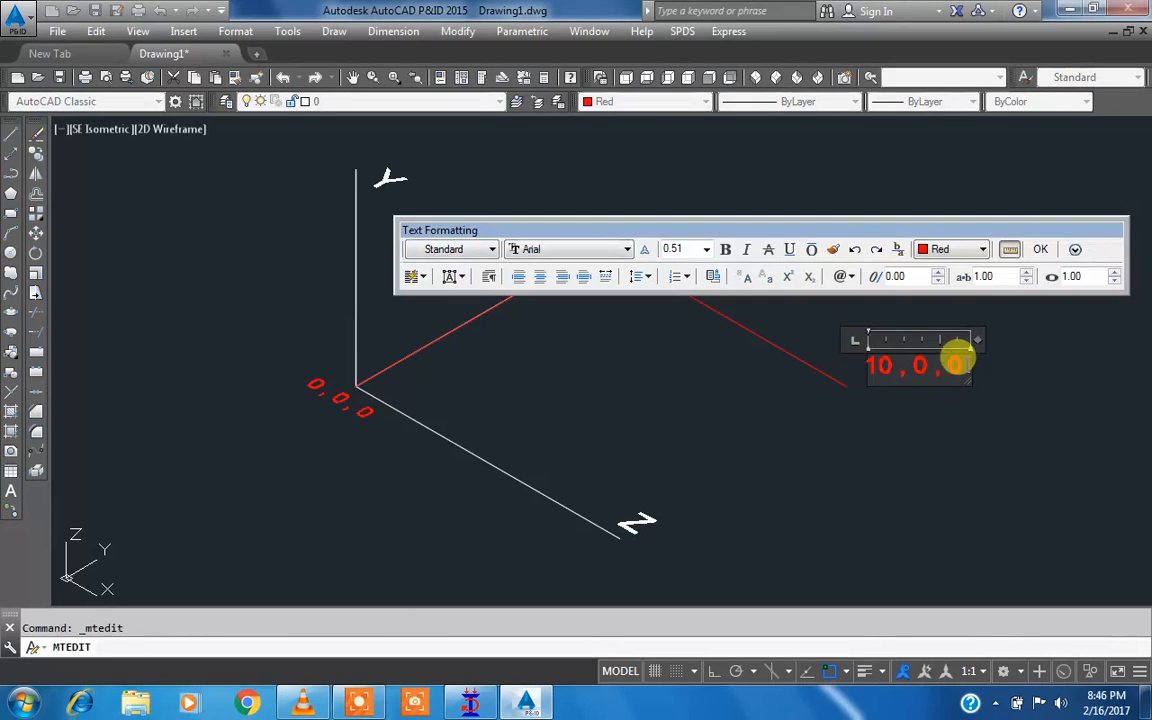
left_click(948, 367)
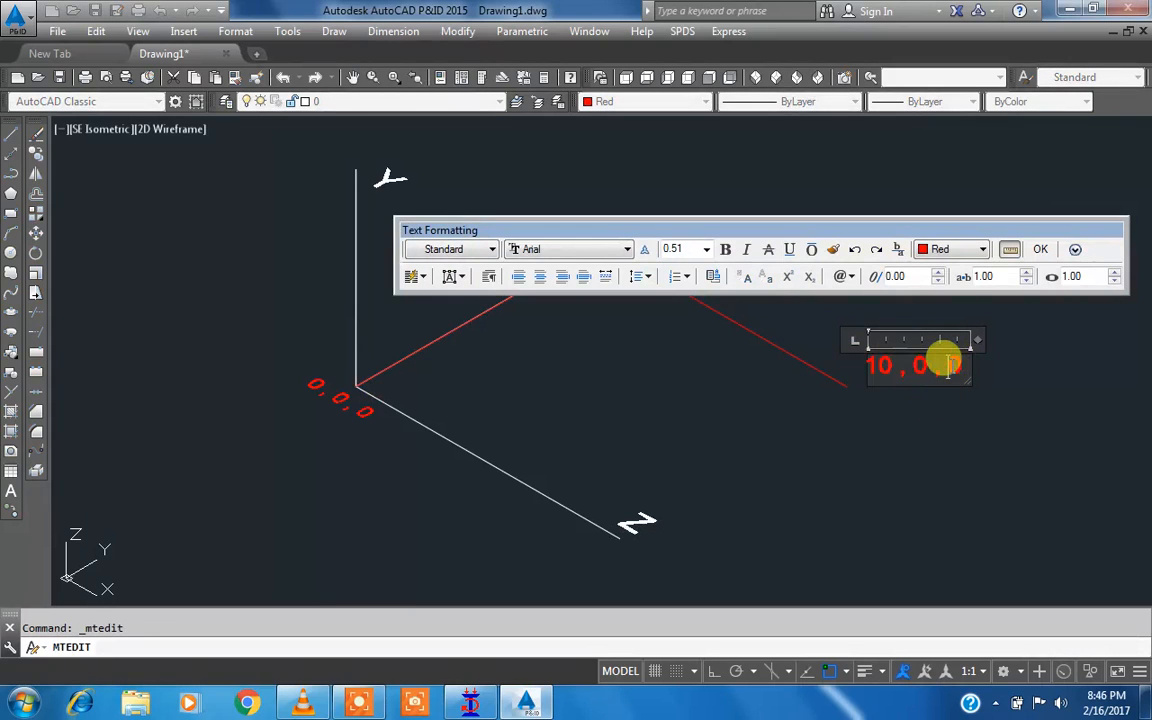
type("10")
left_click(1040, 249)
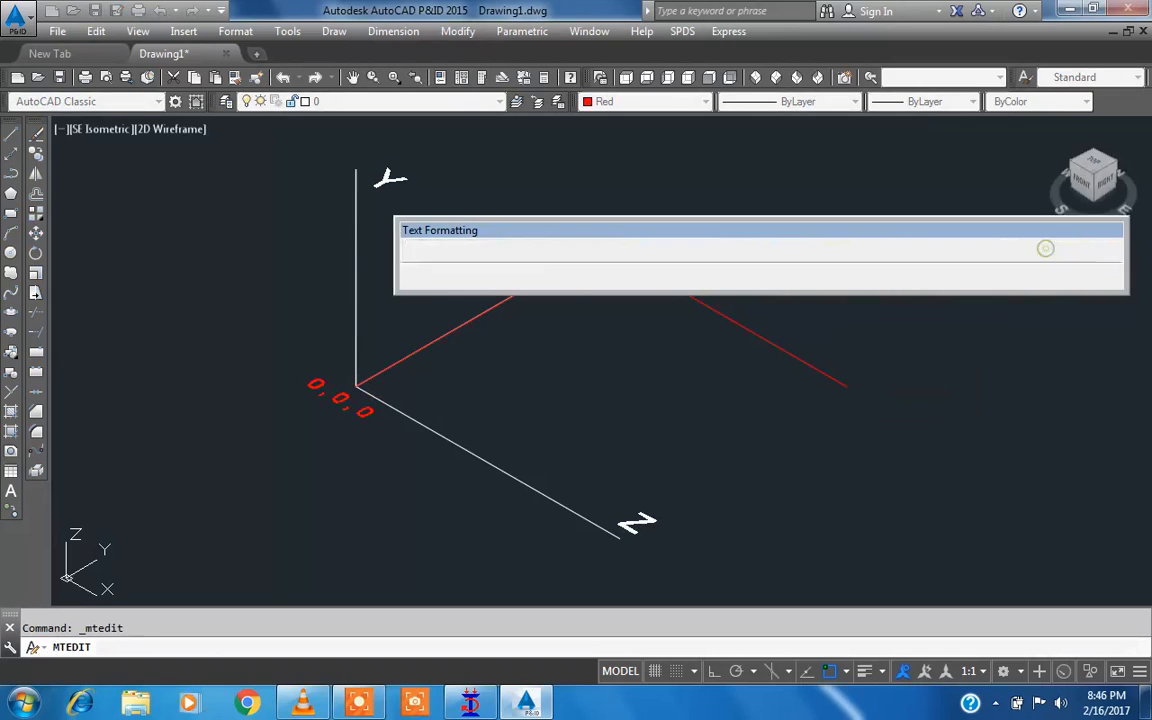
left_click(892, 377)
left_click(938, 395)
left_click(977, 419)
key("Escape")
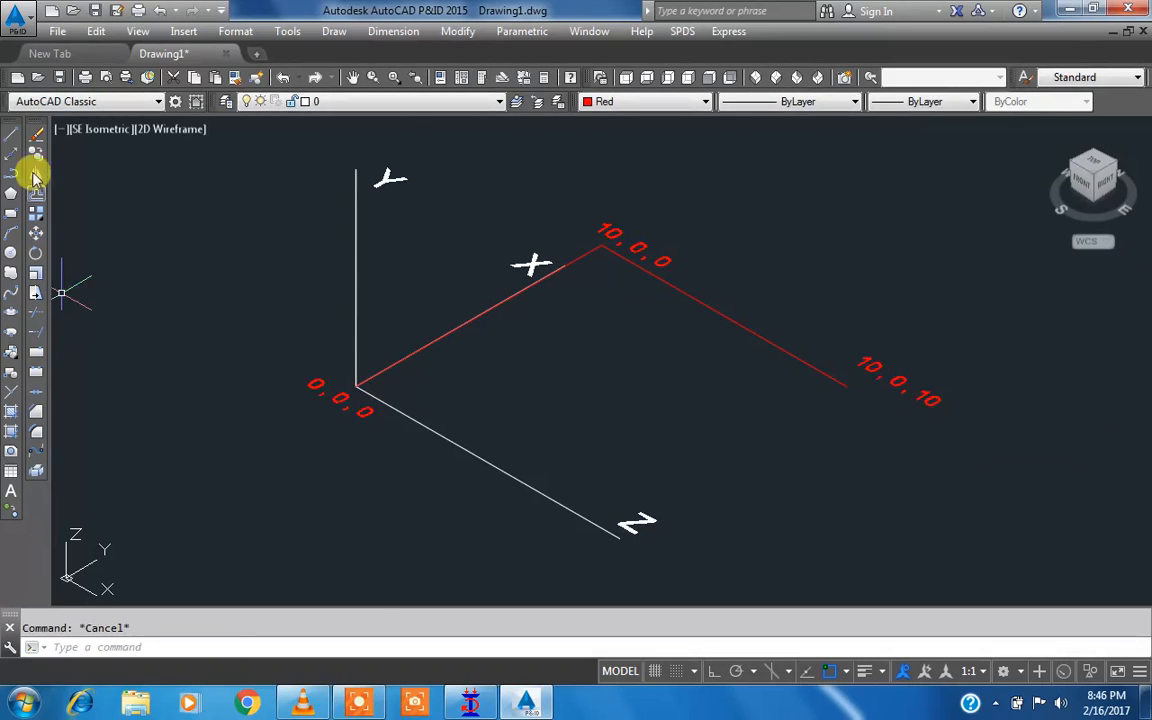
Draw a red line from the 10,0,10 point parallel to the X axis, ending on the Z axis.
left_click(11, 135)
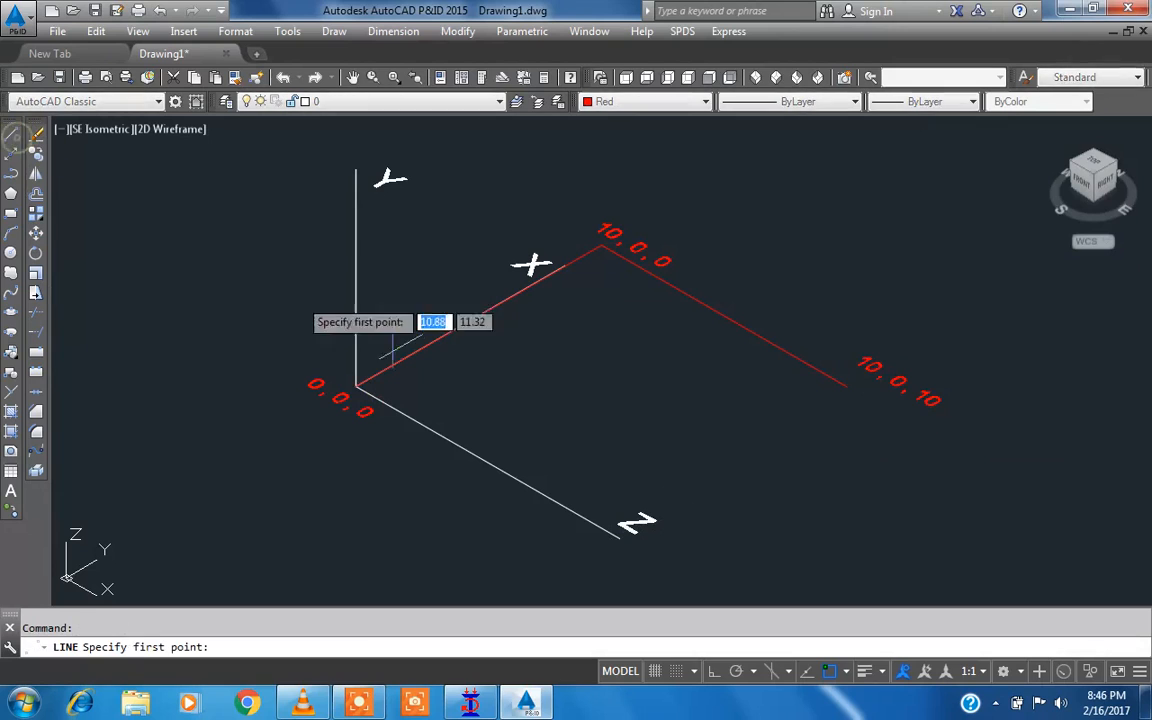
left_click(846, 387)
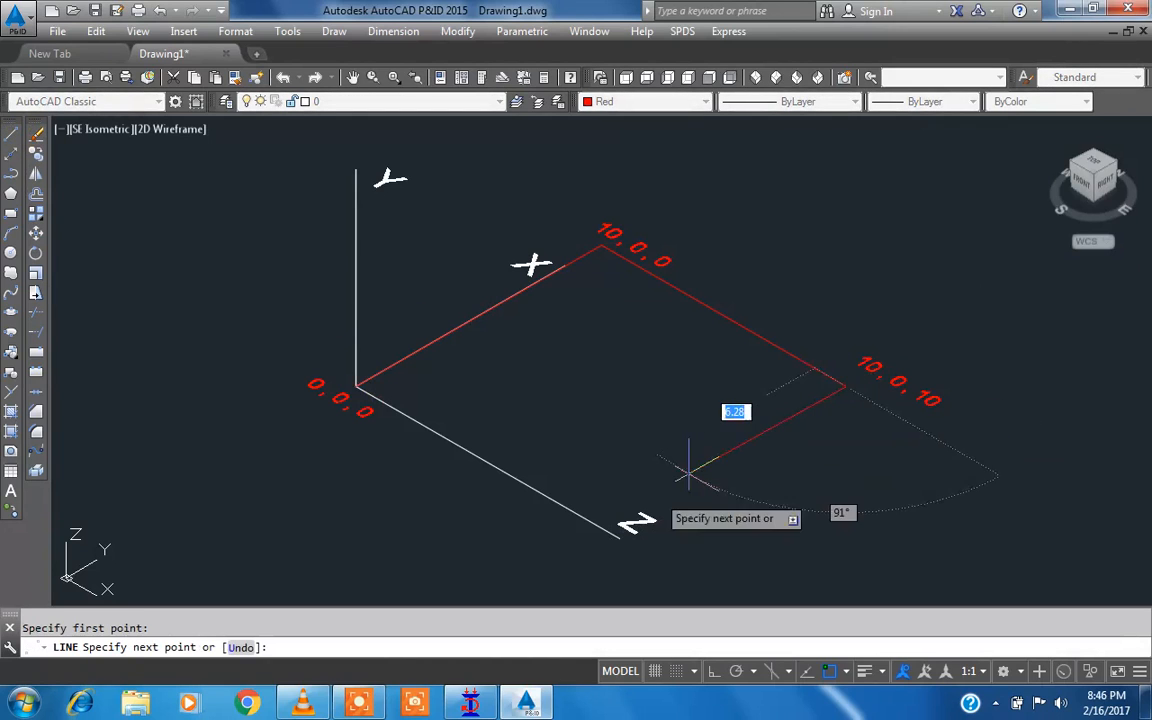
left_click(600, 530)
key("Escape")
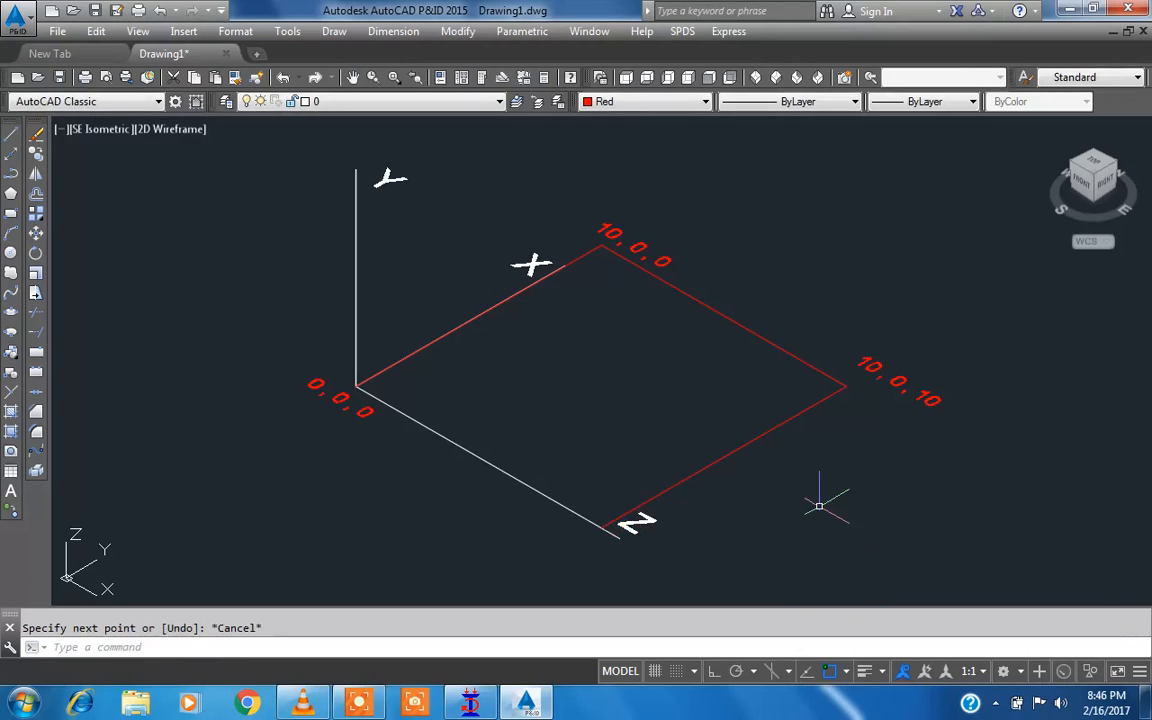
Copy the "10,0,10" label beside the third red line's end on the Z axis.
type("co")
key("Return")
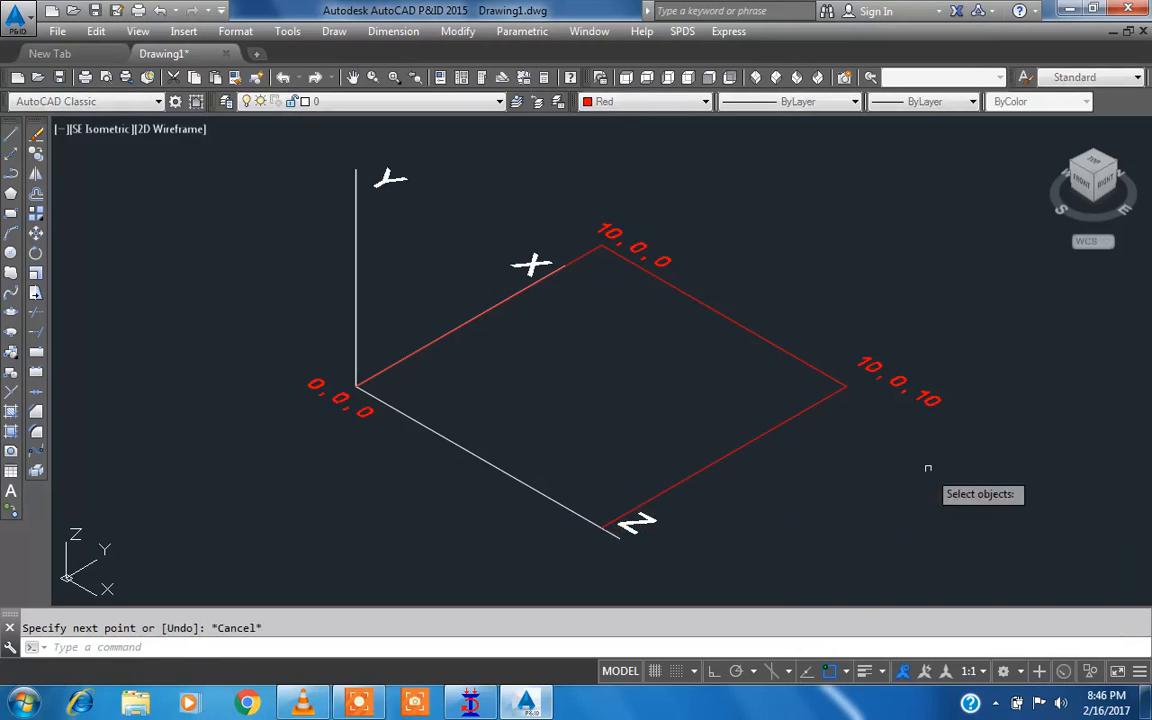
left_click(918, 396)
key("Return")
left_click(965, 426)
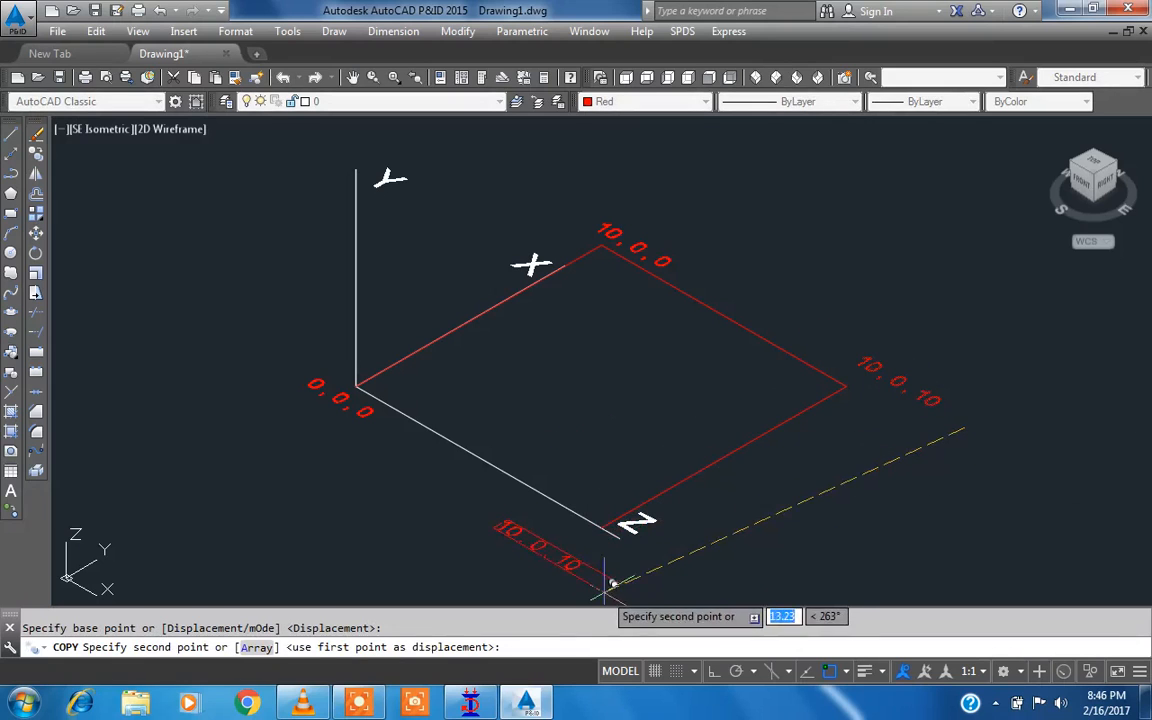
left_click(612, 568)
key("Escape")
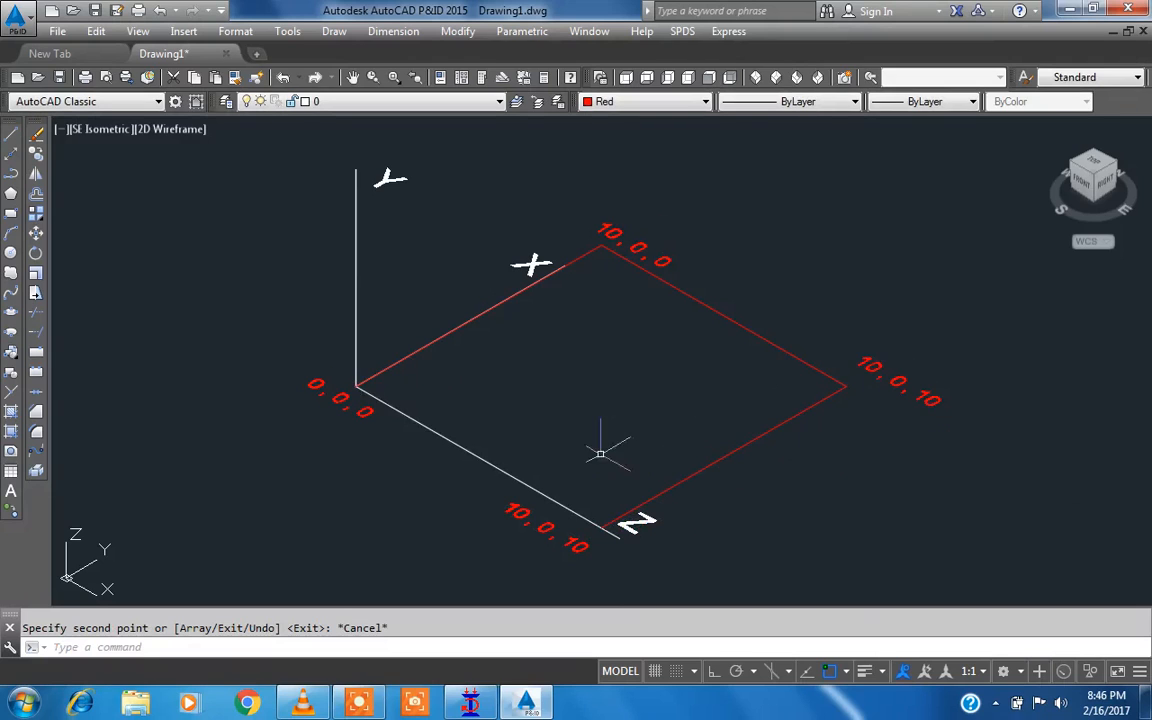
Edit the copied label near the Z axis end to read "0,0,10".
left_click(519, 516)
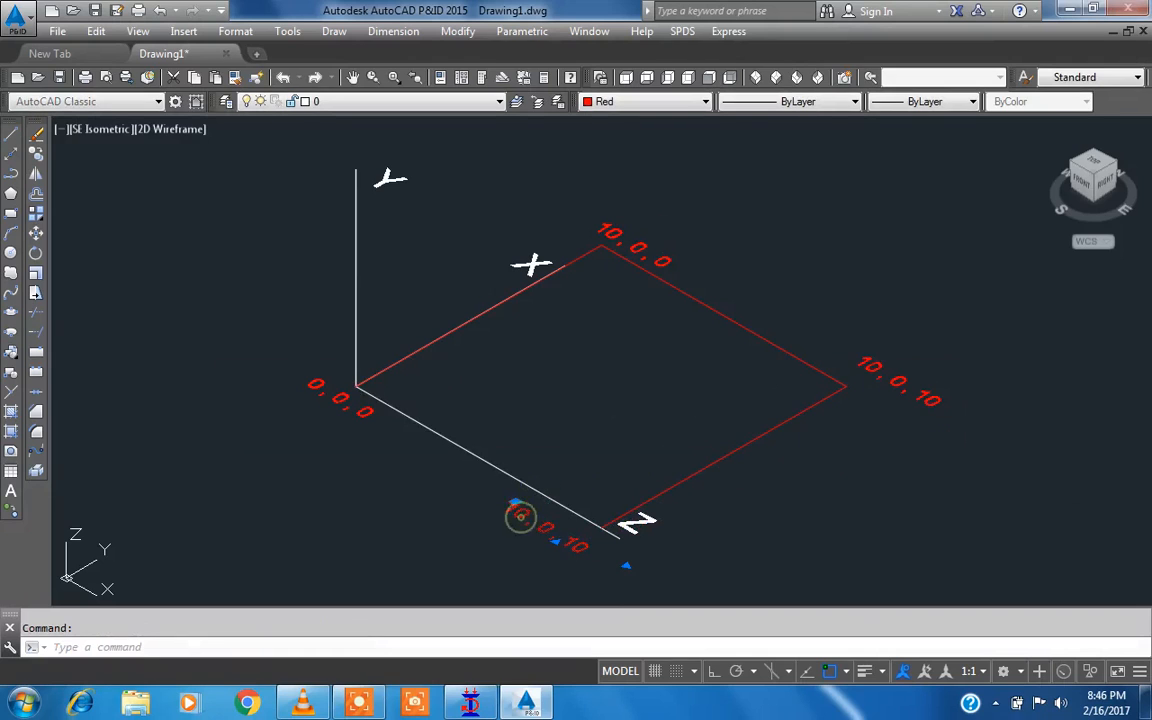
double_click(519, 516)
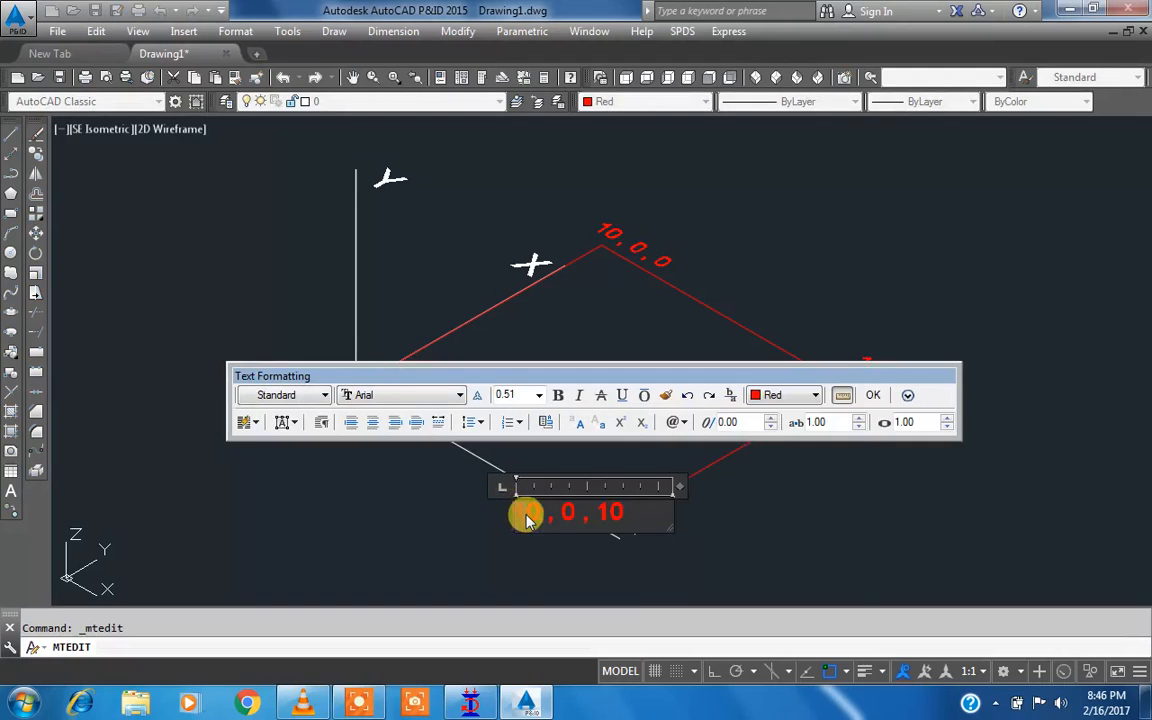
left_click(873, 394)
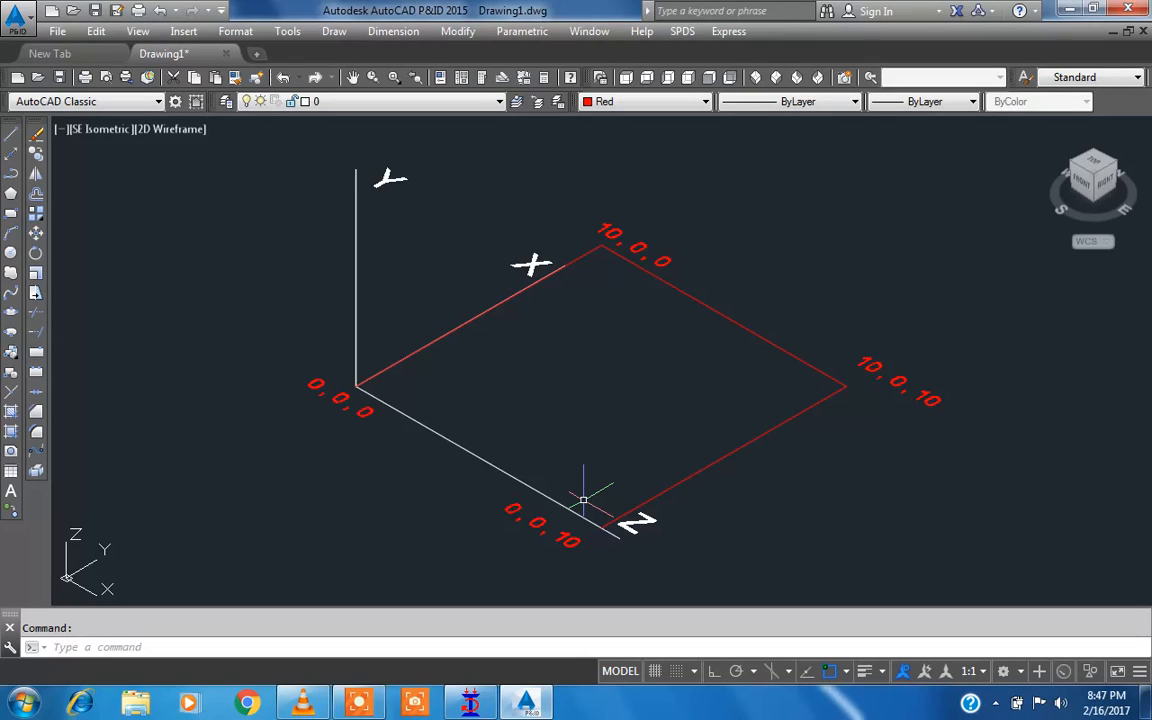
Close the red square by drawing a line from the 0,0,10 point back to the origin.
left_click(12, 133)
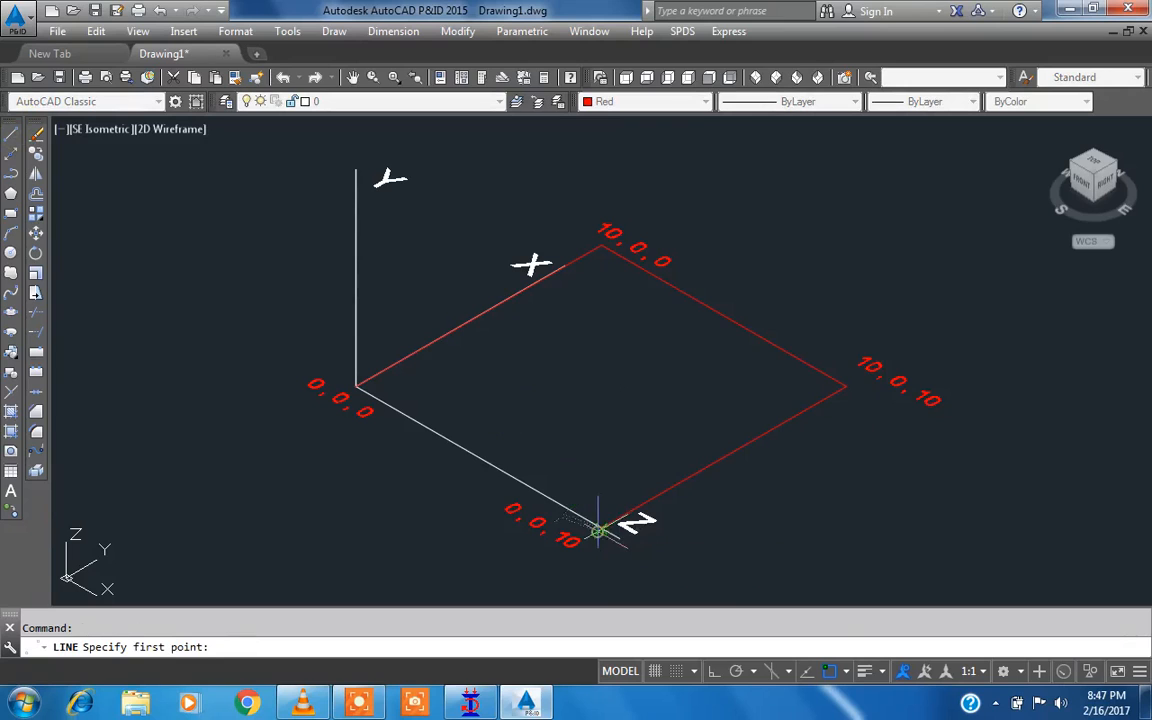
left_click(602, 528)
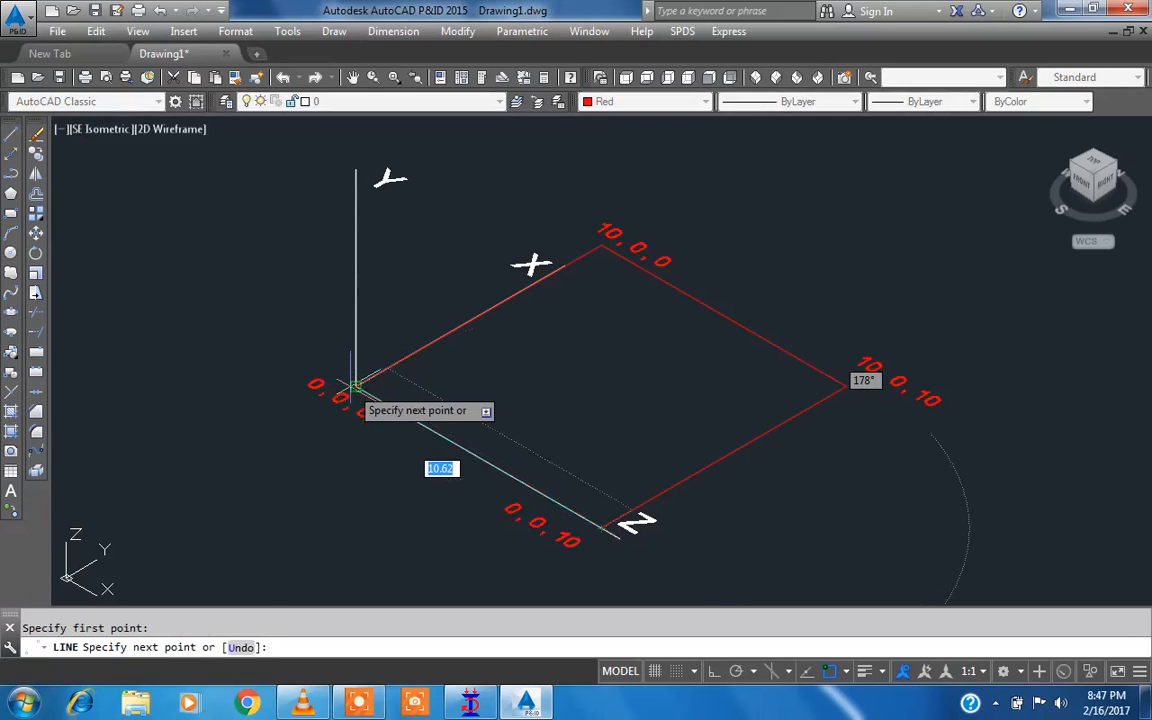
left_click(356, 386)
key("Escape")
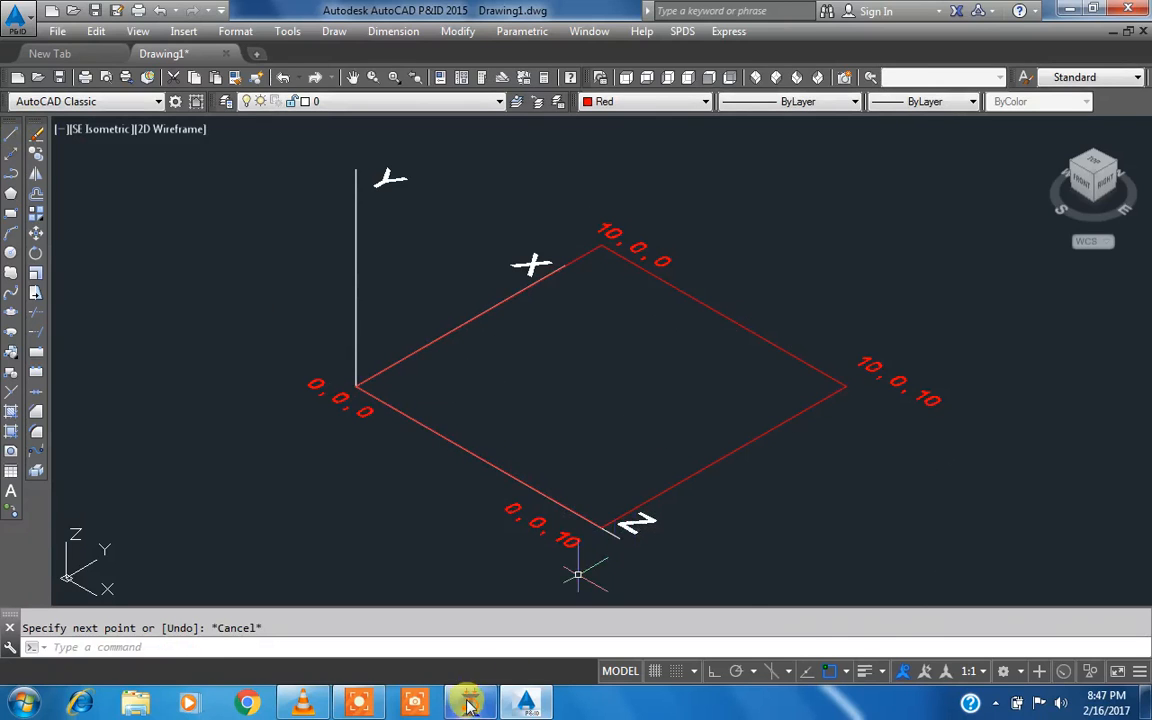
Switch to STAAD.Pro and enter node 3 at X 10, Y 0, Z 10 in the Nodes table, checking the coordinates against the AutoCAD sketch.
key("alt+Tab")
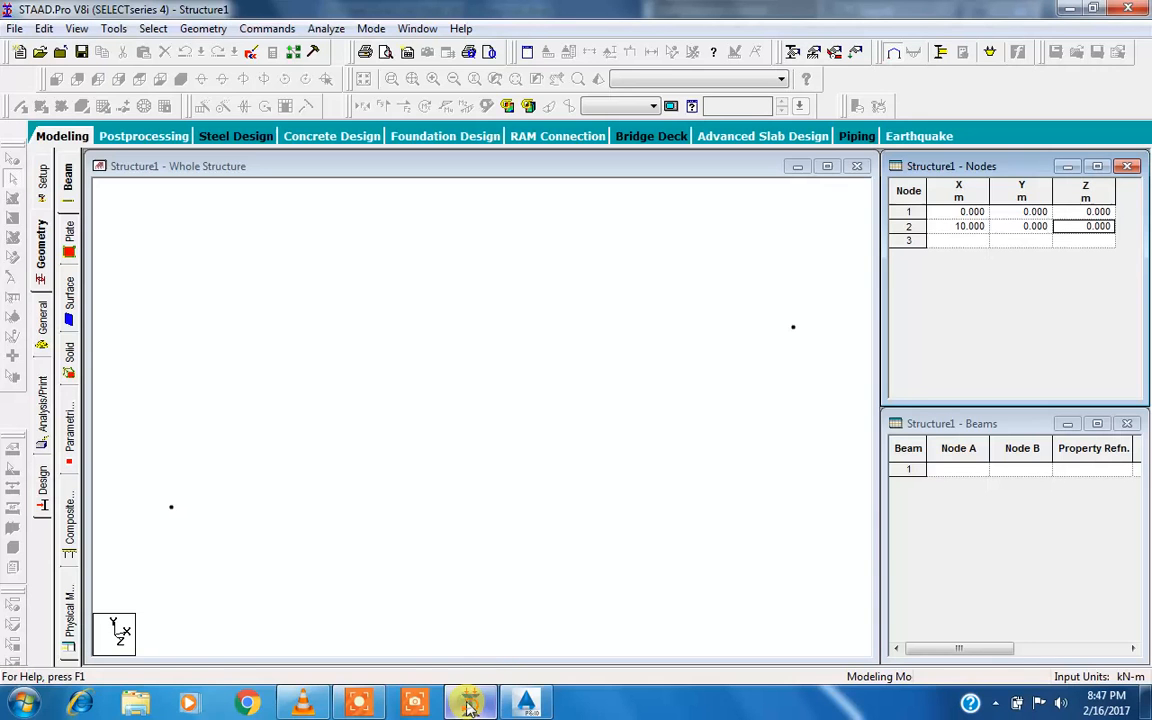
left_click(954, 242)
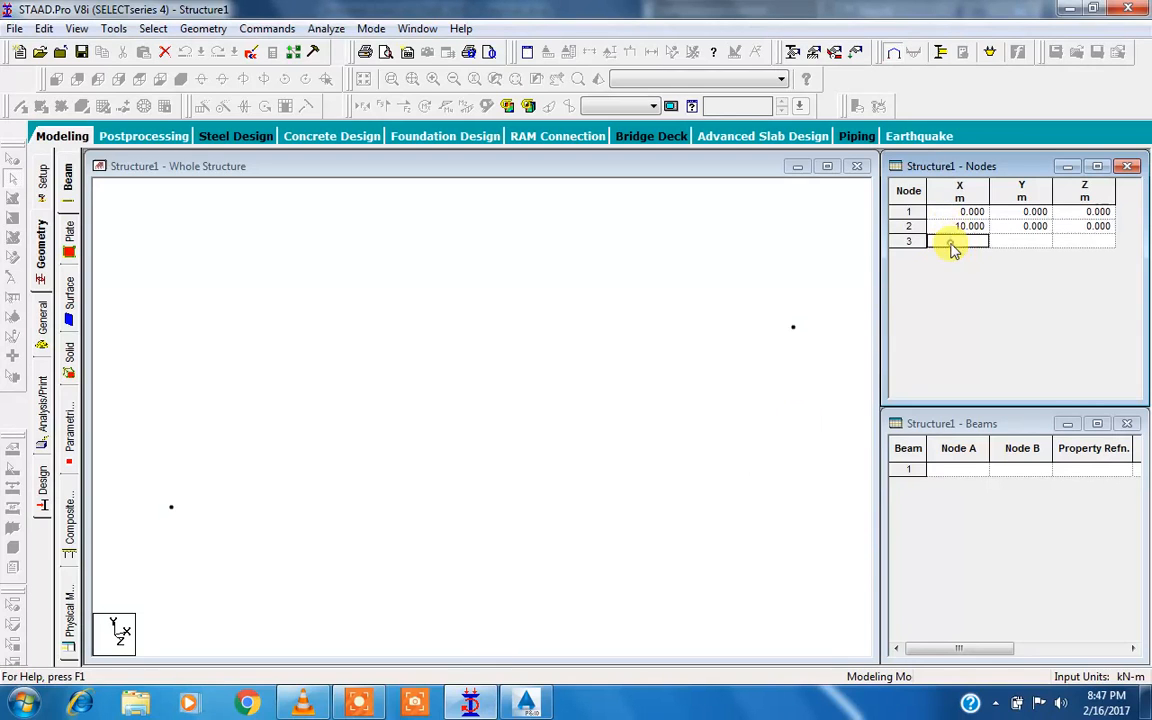
left_click(526, 703)
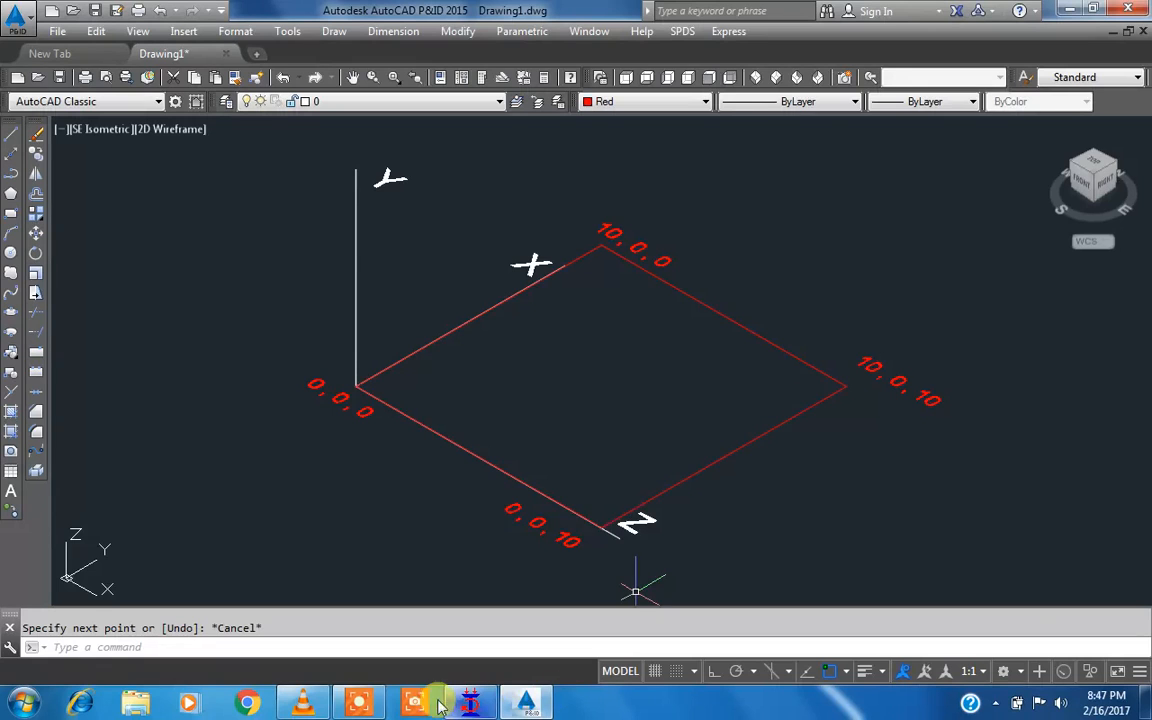
left_click(470, 703)
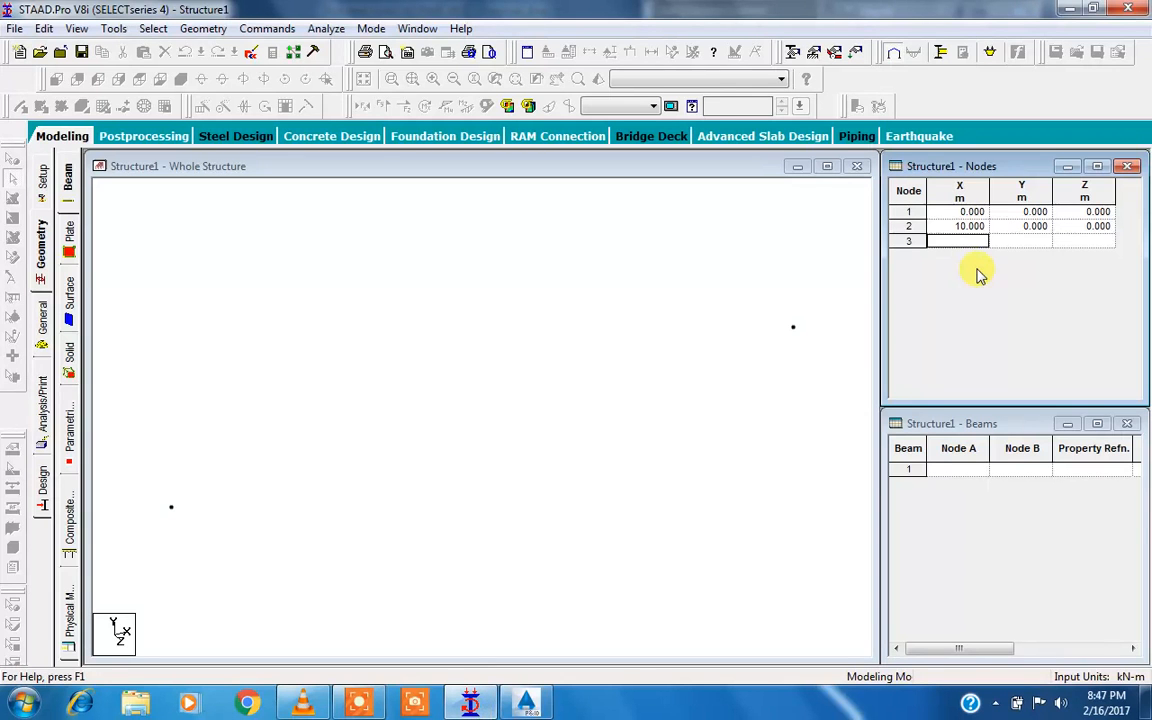
type("10")
key("Tab")
key("Tab")
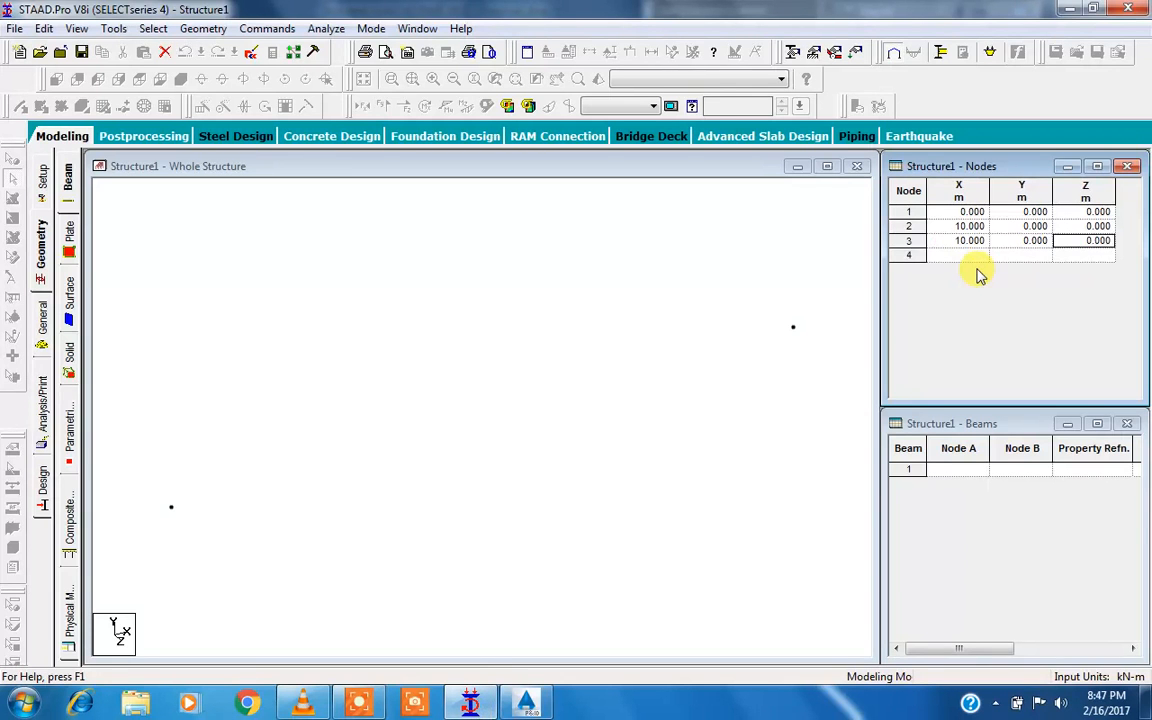
type("10")
key("Return")
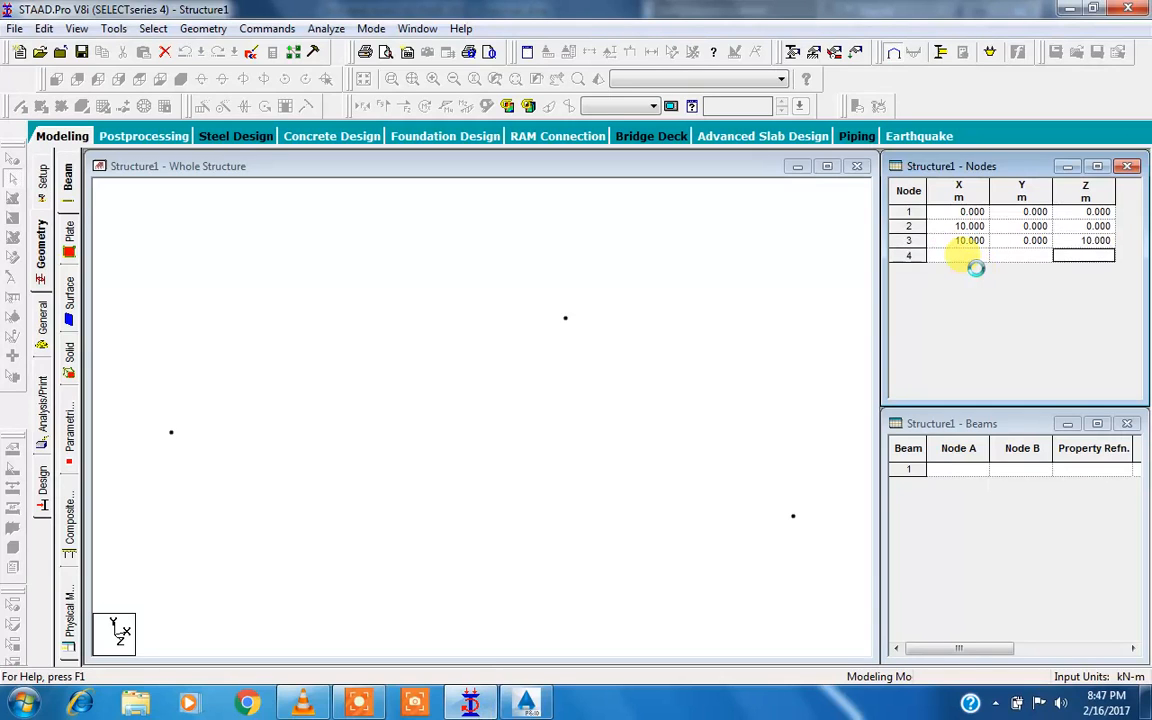
Check the fourth corner in the AutoCAD sketch and enter node 4 at X 0, Y 0, Z 10 in STAAD.Pro's Nodes table.
left_click(526, 703)
left_click(471, 704)
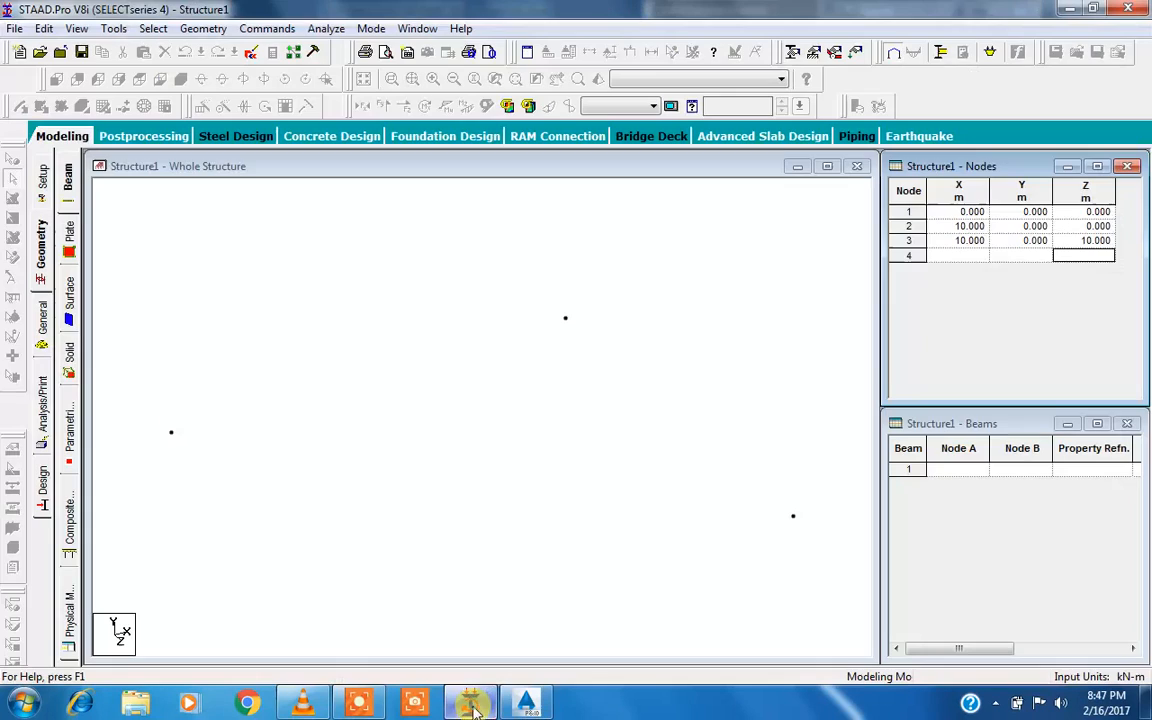
left_click(966, 258)
type("0")
key("Tab")
key("Tab")
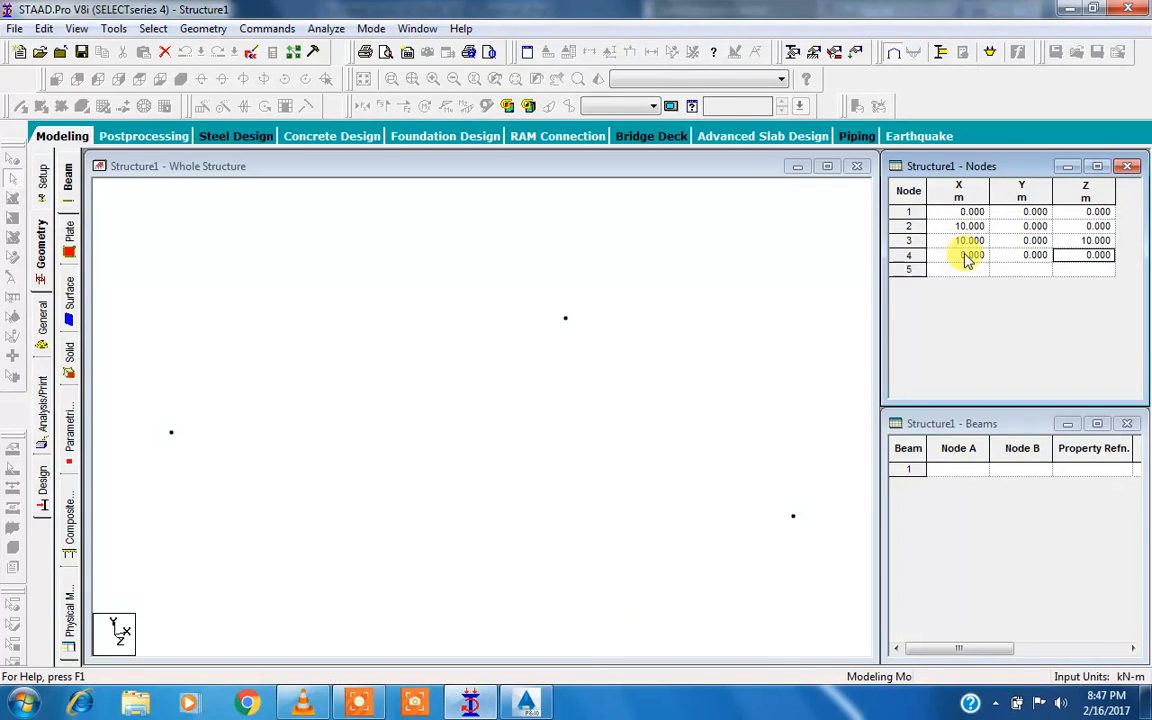
type("10")
key("Tab")
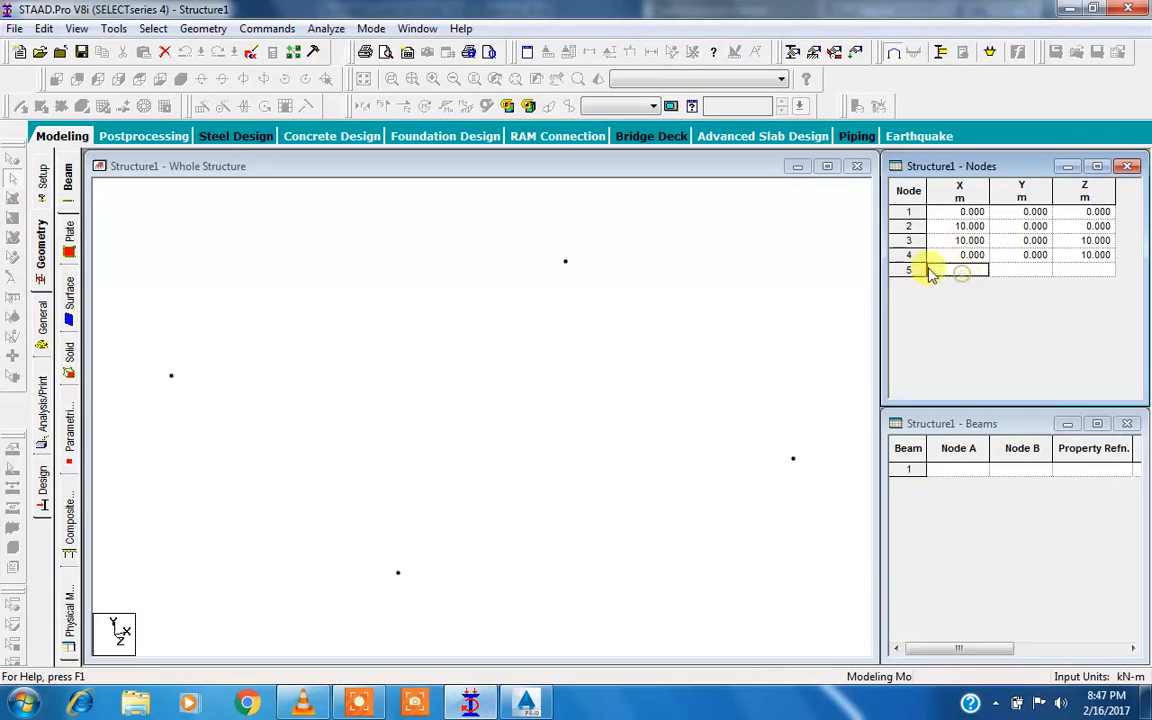
Add a beam from node 1 to node 2 and highlight it from the Beams table.
left_click(595, 334)
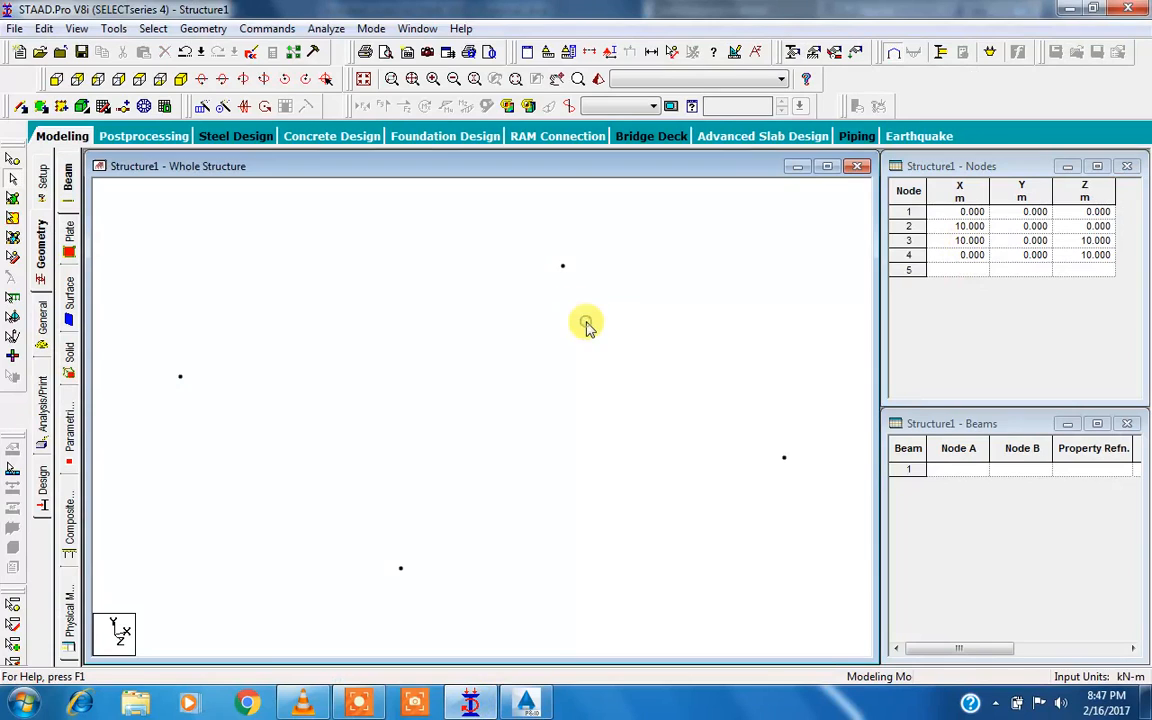
left_click(20, 106)
left_click_drag(180, 378, 563, 267)
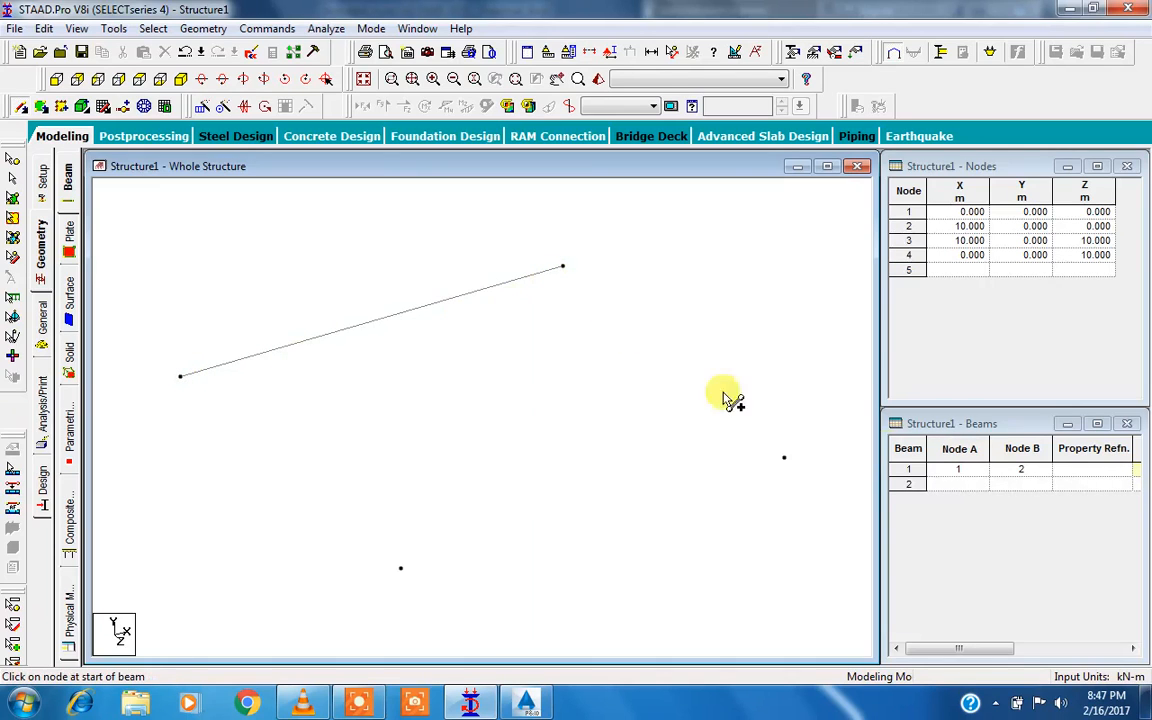
left_click(908, 470)
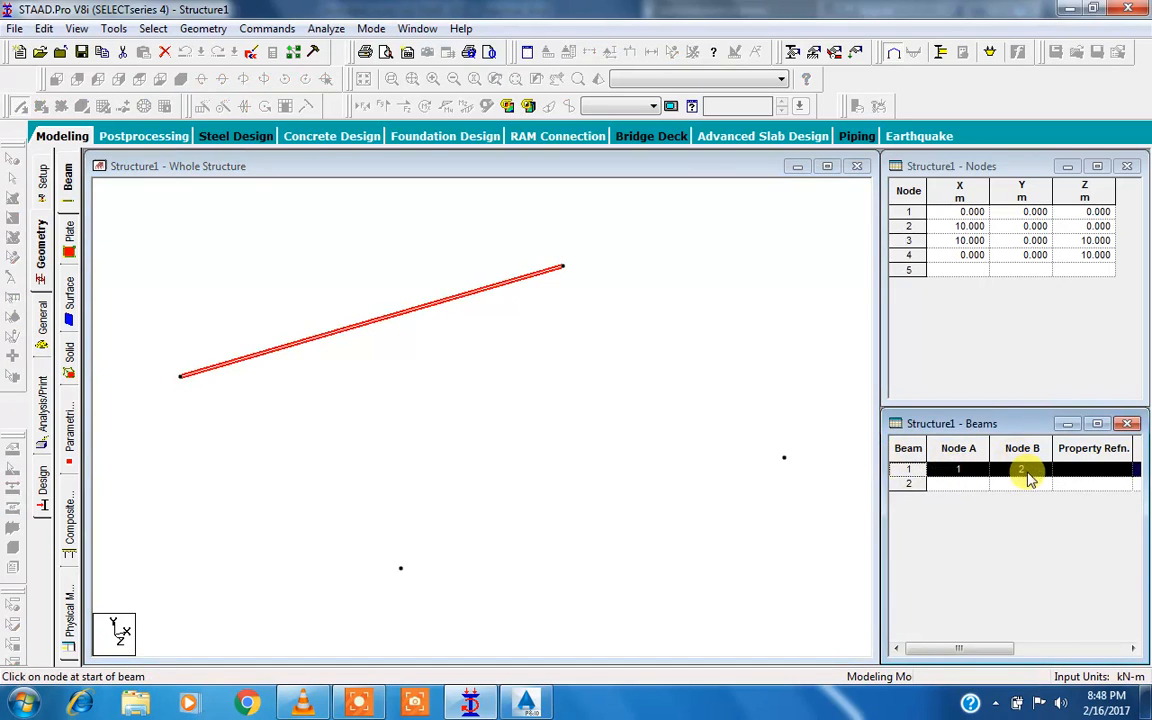
left_click(135, 230)
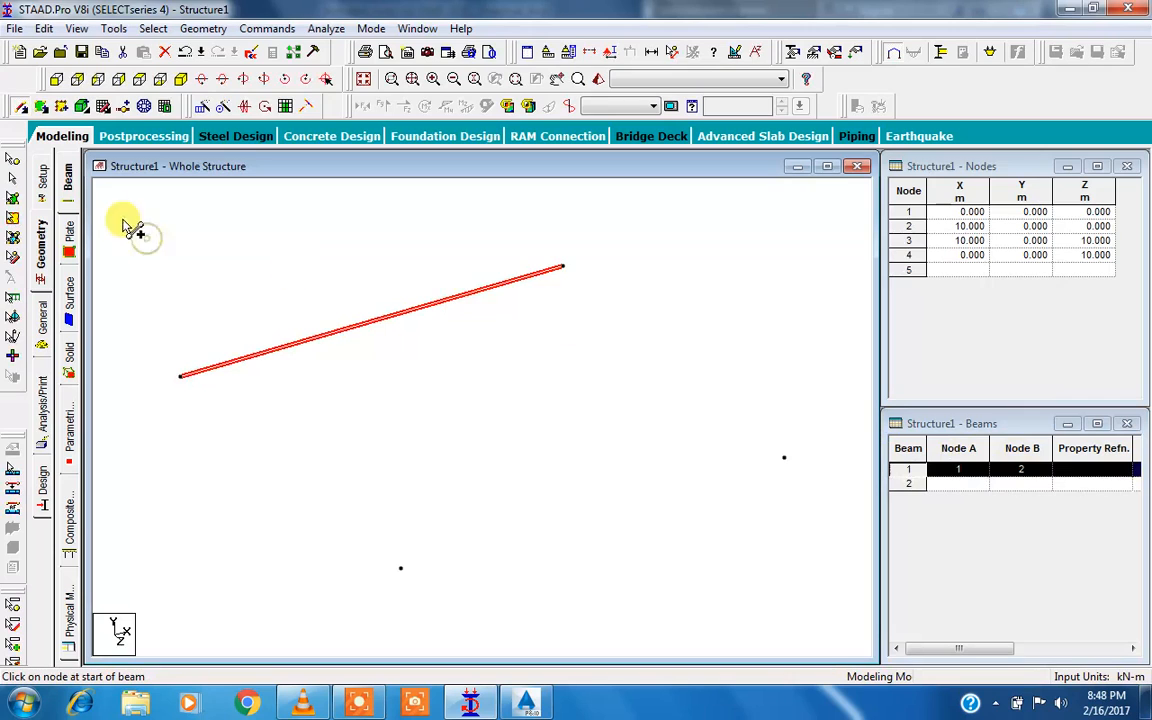
Add beams connecting node 2 to 3, node 3 to 4 and node 4 to 1 to close the square.
left_click_drag(563, 266, 181, 376)
left_click(642, 390)
left_click(392, 416)
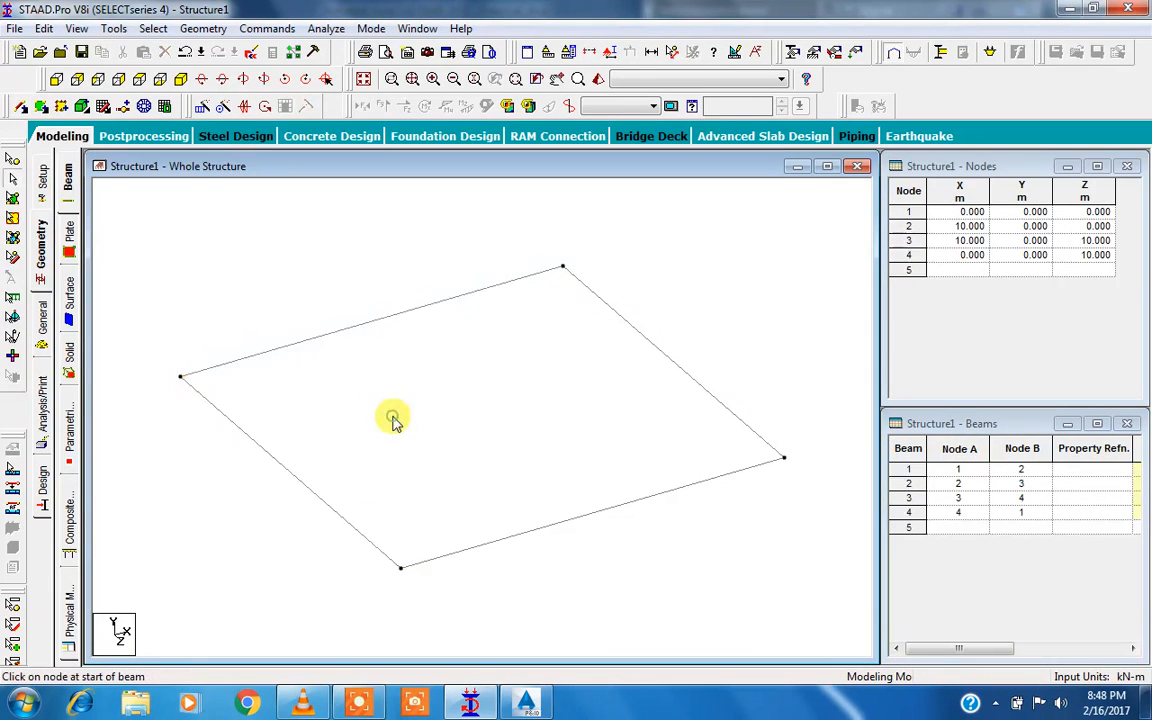
scroll(563, 323, "down", 1)
middle_click_drag(559, 326, 552, 343)
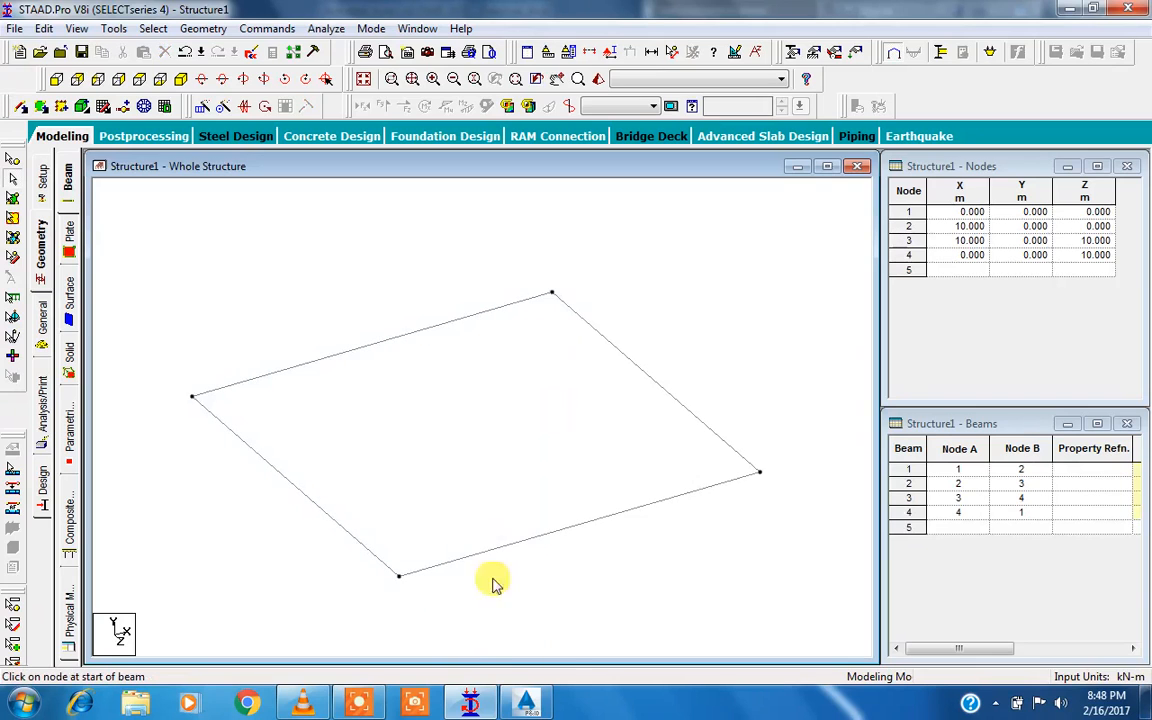
Compare the closed square of beams with the labelled corner coordinates in the AutoCAD sketch, and return to STAAD.Pro.
left_click(527, 703)
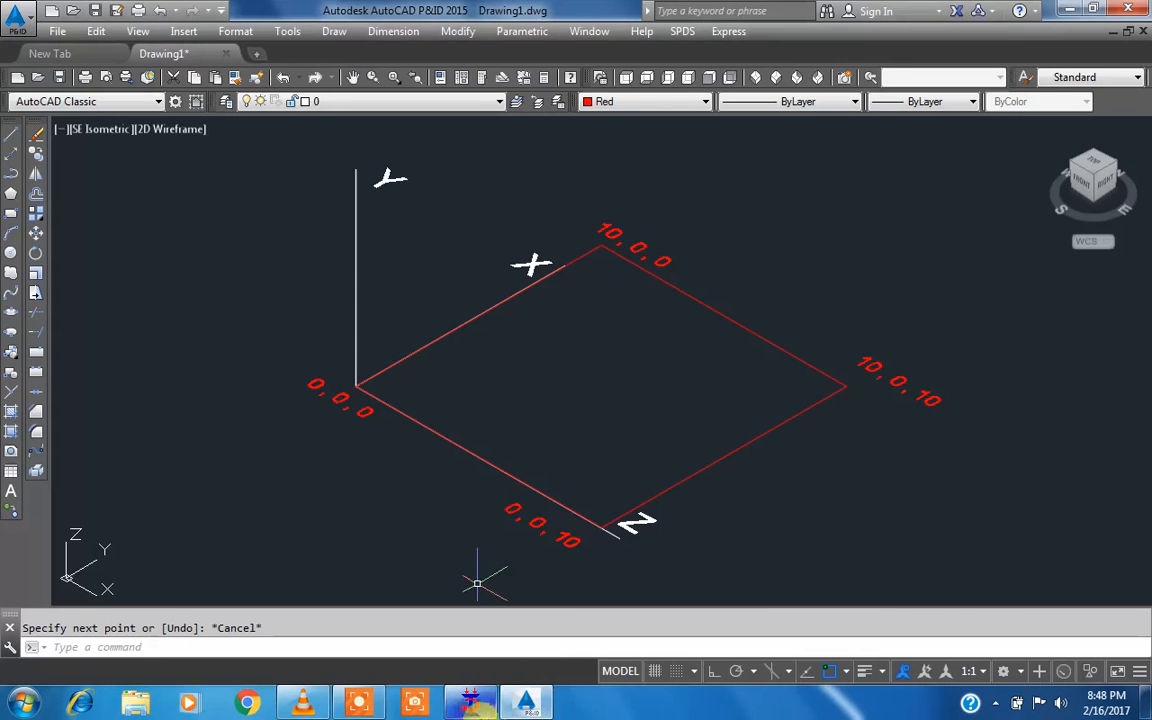
left_click(470, 703)
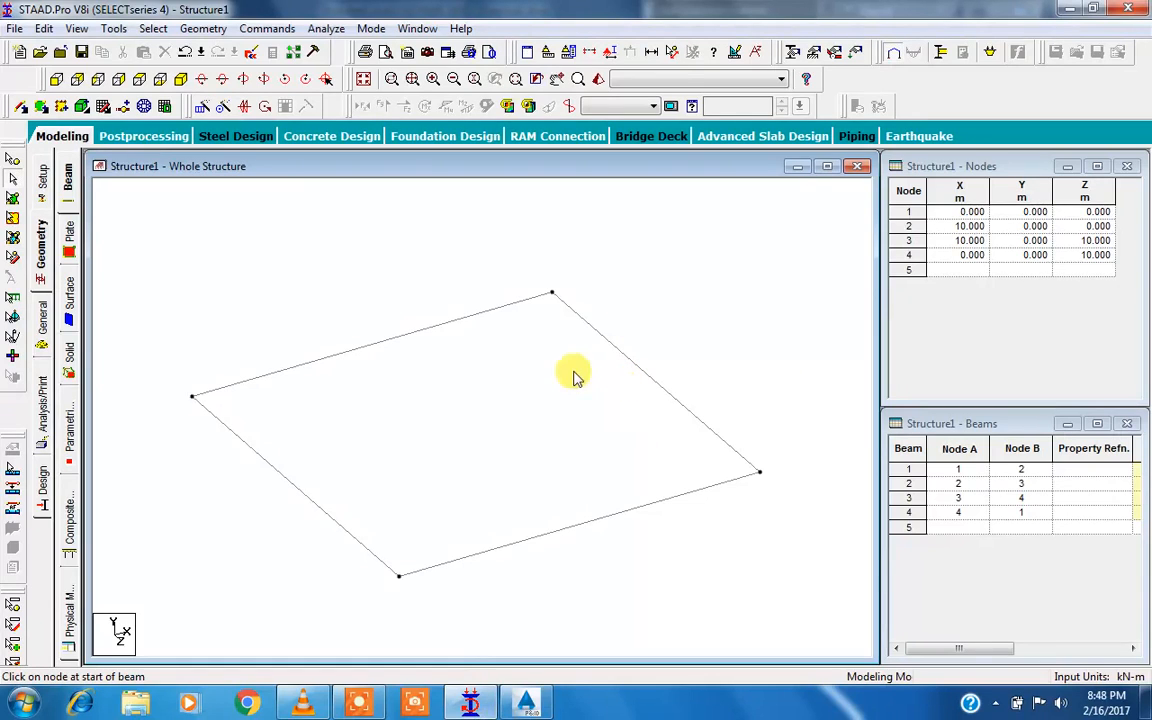
scroll(556, 372, "down", 2)
middle_click_drag(510, 393, 531, 398)
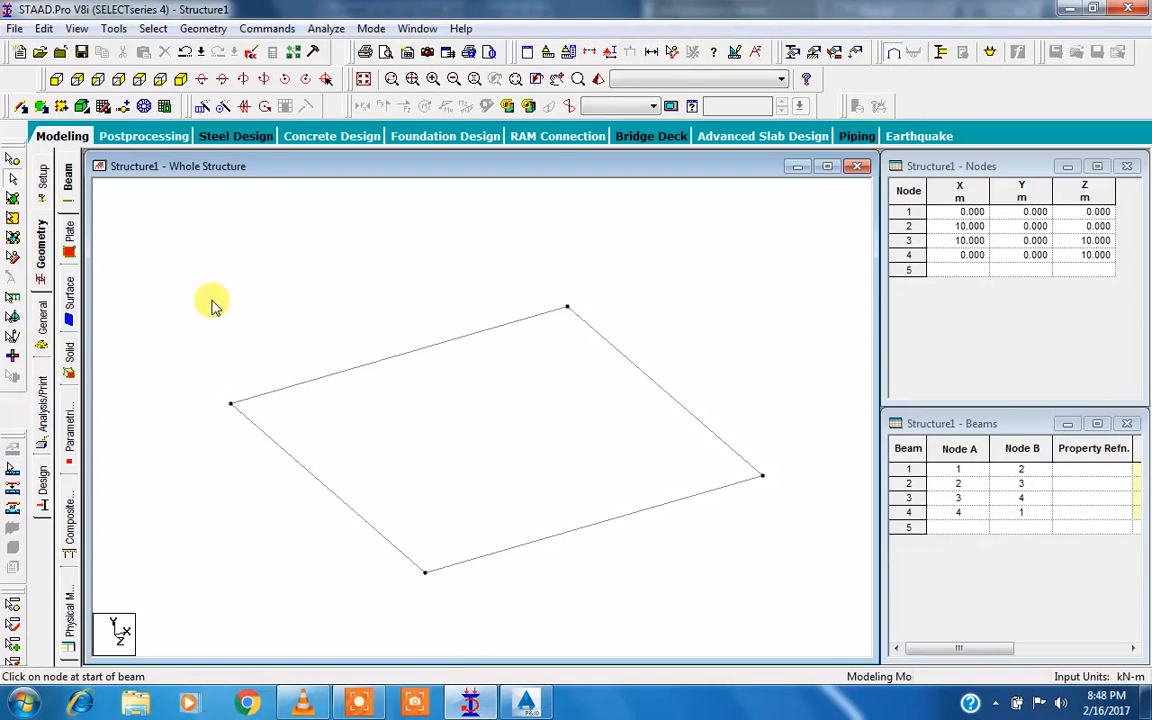
Select node 1 and node 2 in turn with the Nodes Cursor to match them with their rows in the Nodes table.
left_click(20, 162)
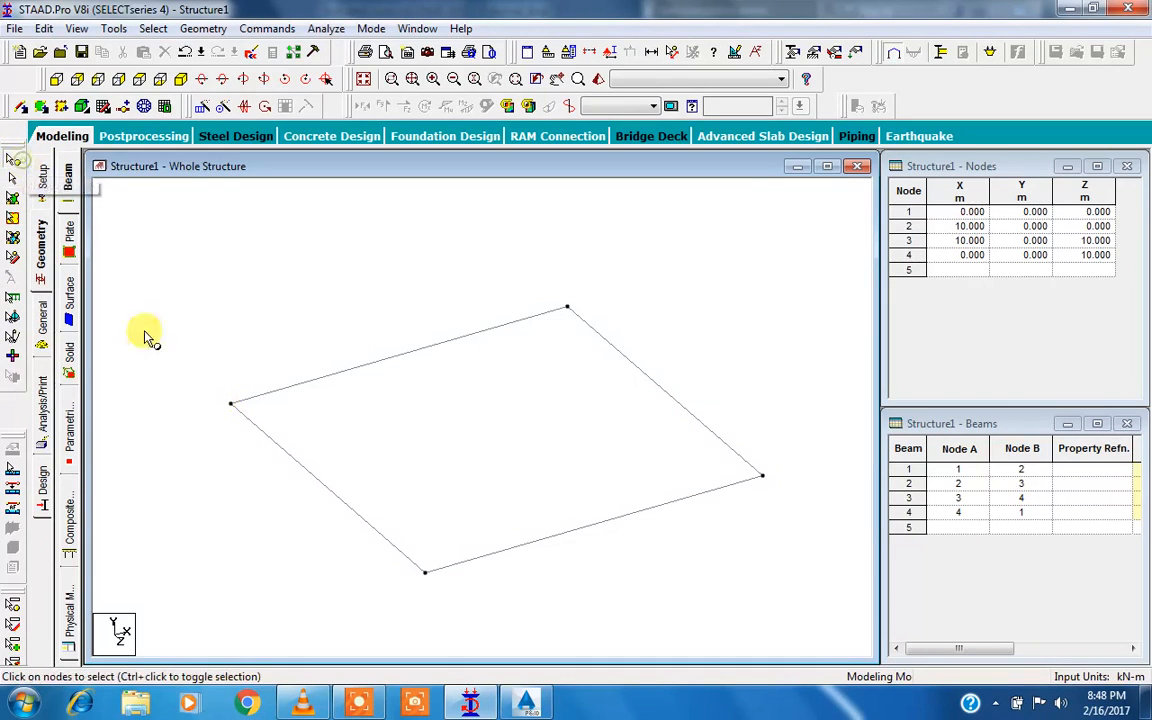
left_click(231, 405)
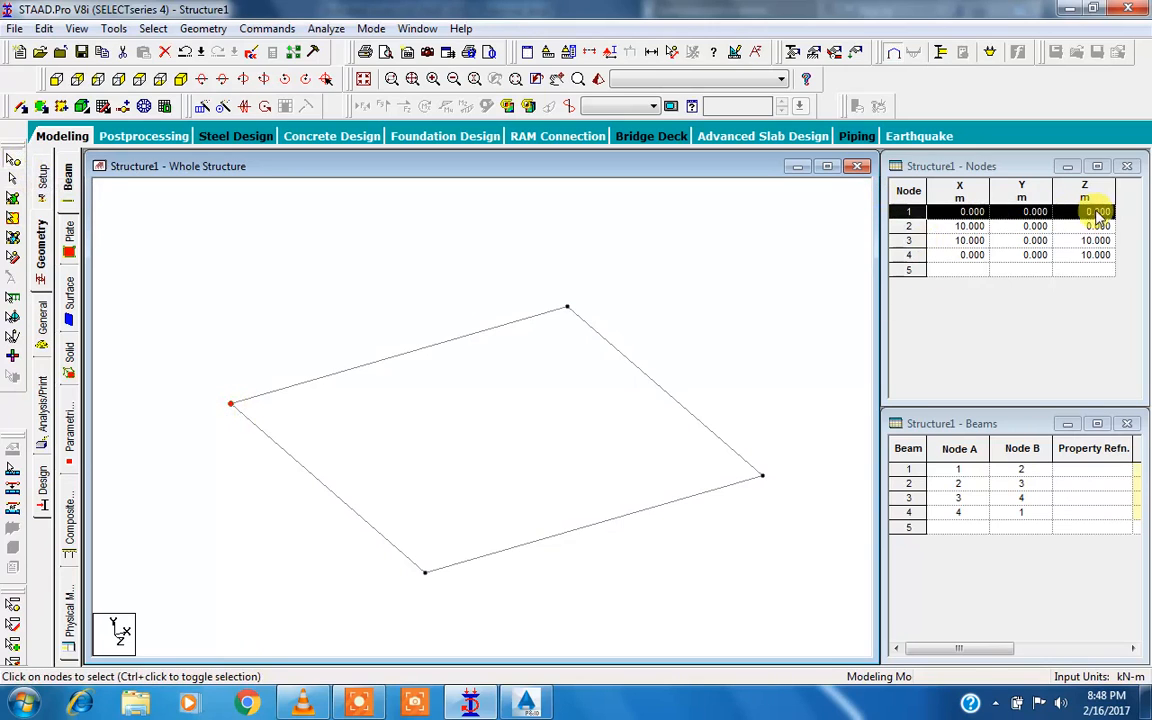
left_click(567, 309)
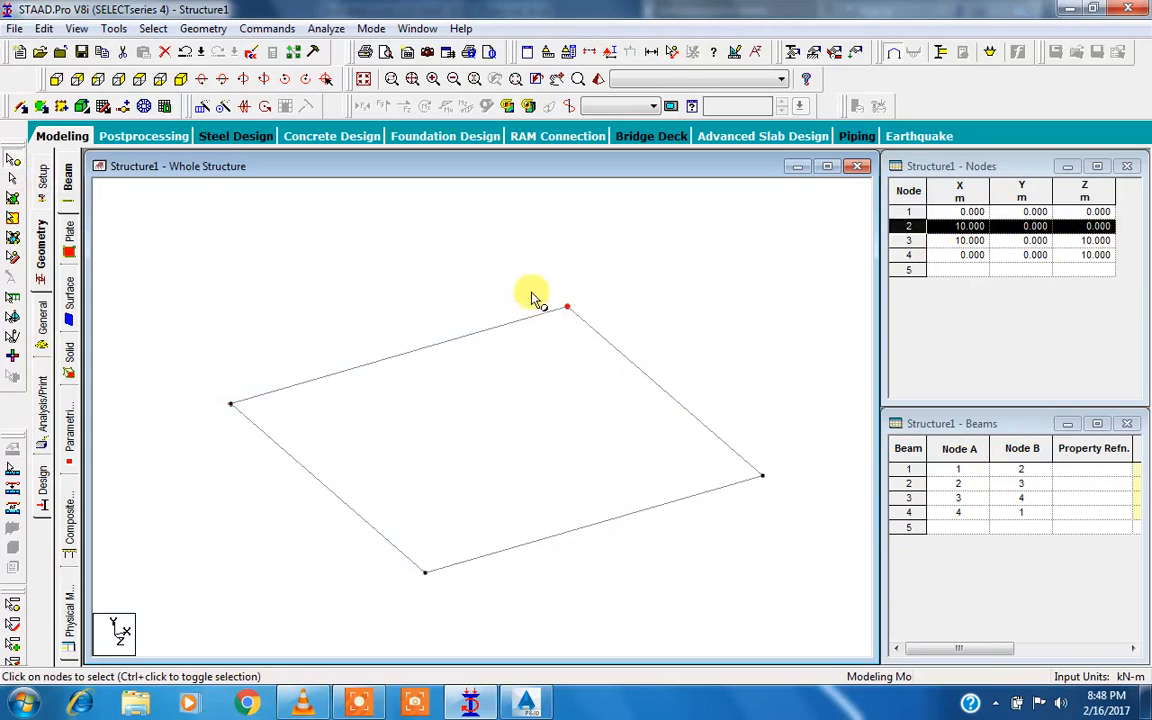
Select the beam between nodes 1 and 2, window-select geometry around nodes 1 and 4, and clear the selection.
left_click(13, 180)
left_click(316, 378)
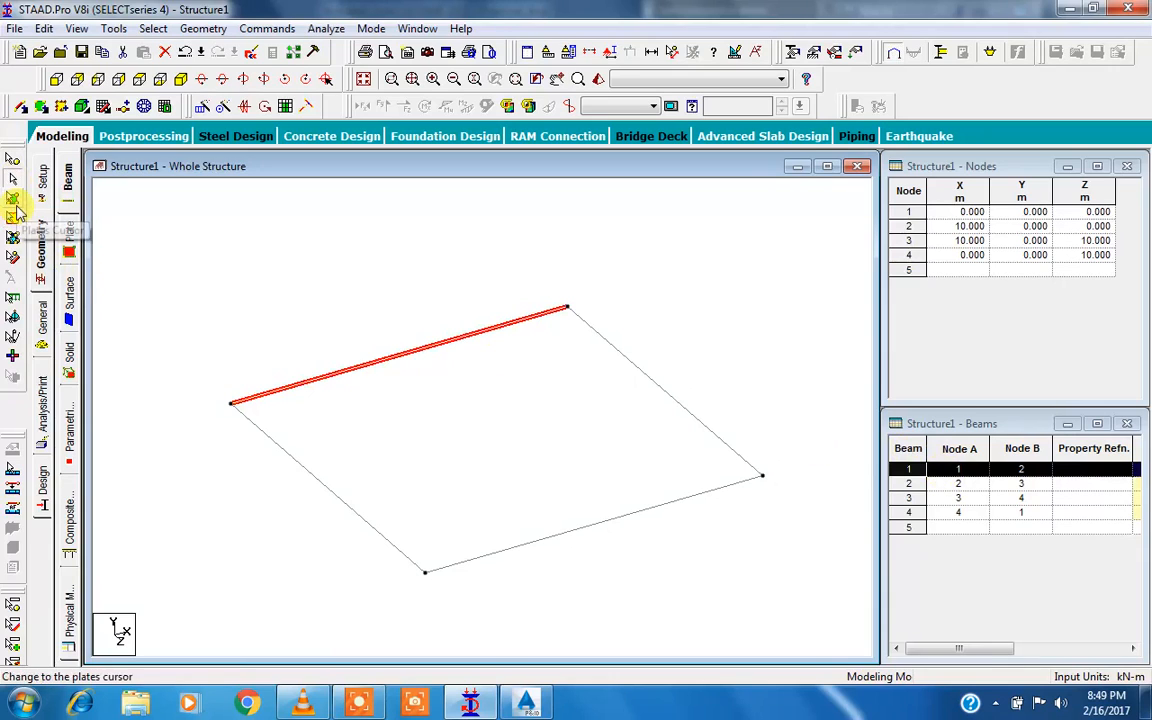
left_click(13, 260)
left_click_drag(495, 580, 213, 342)
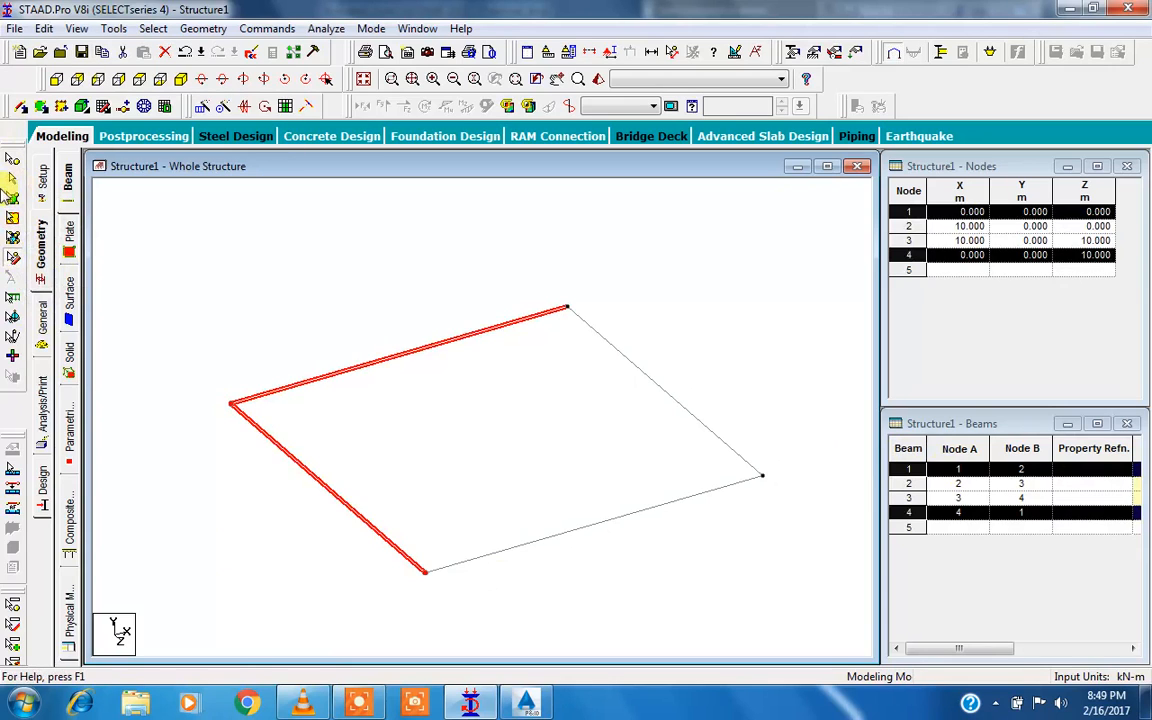
left_click(262, 242)
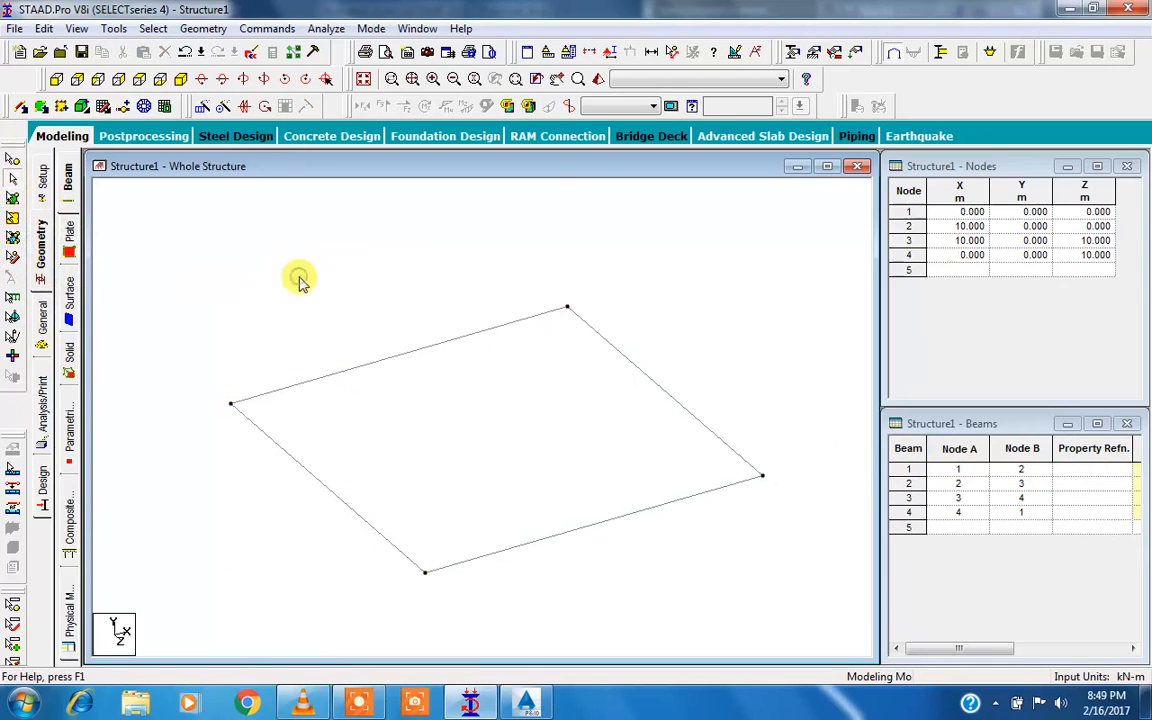
Display dimensions for all beams using Dimension to View, and remove them again.
left_click(652, 55)
left_click_drag(258, 186, 782, 88)
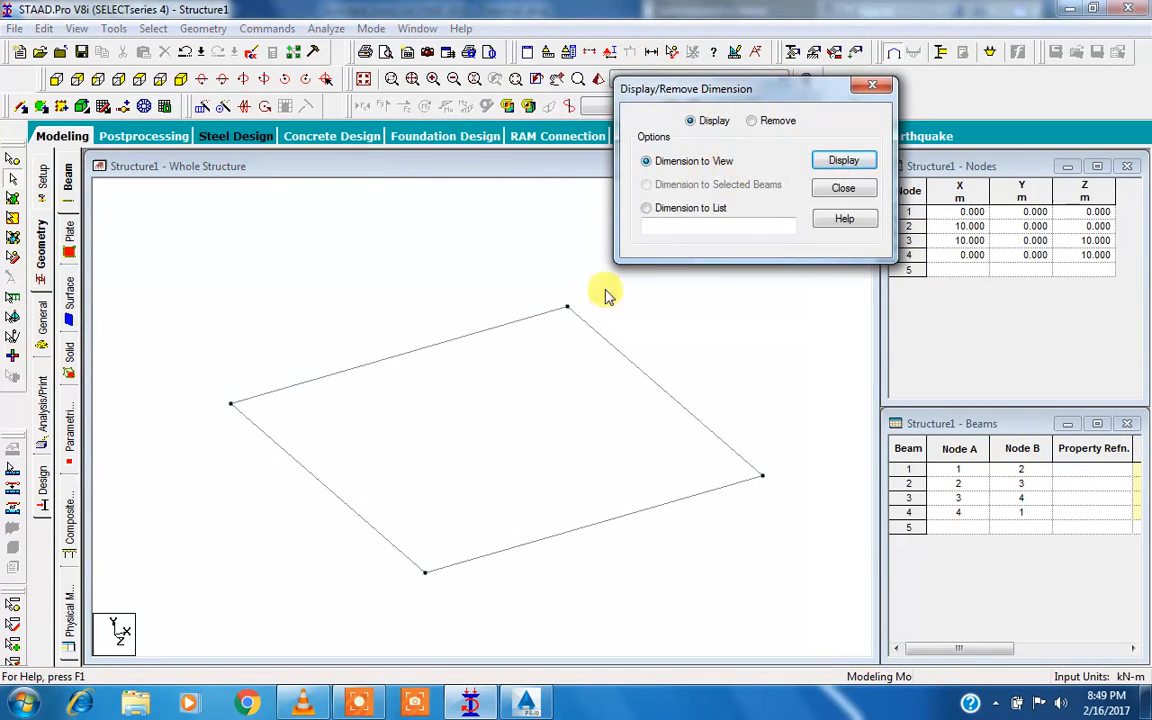
left_click(843, 161)
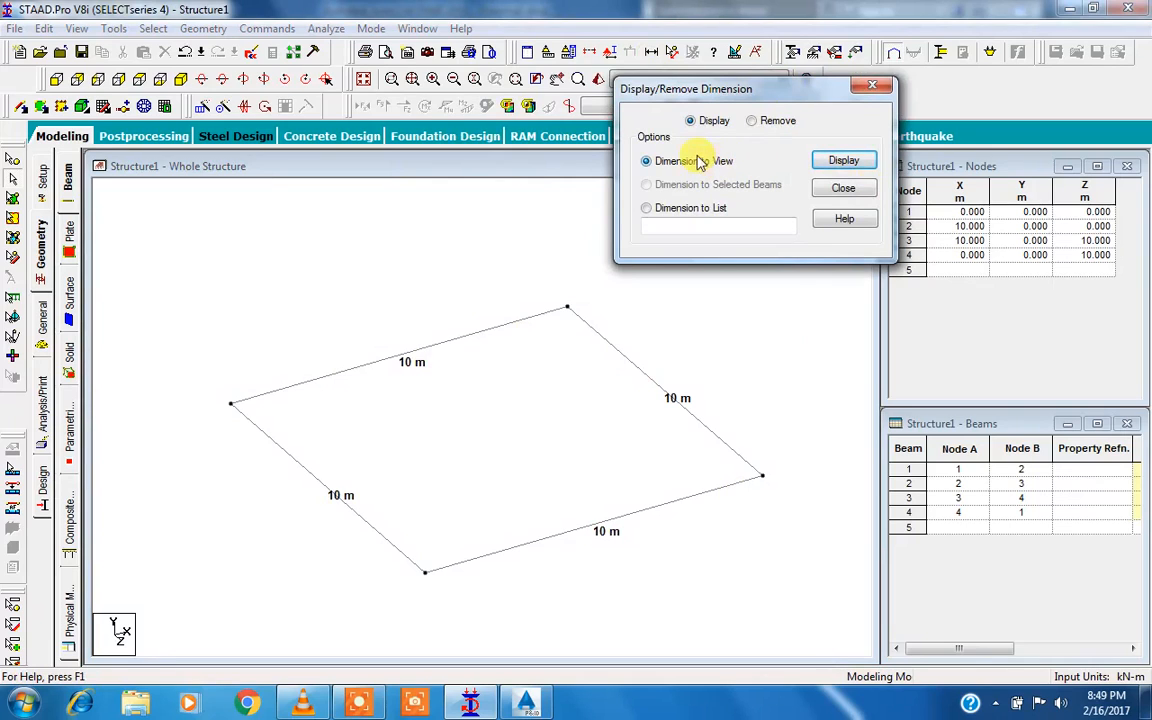
left_click(833, 162)
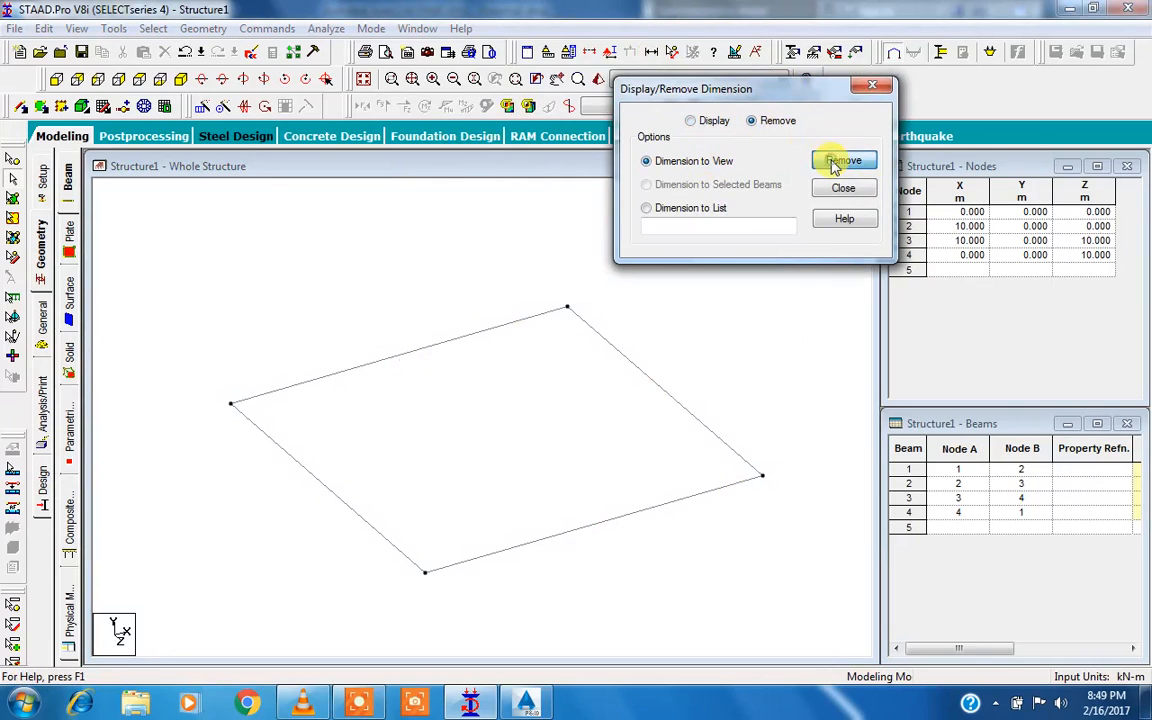
Display the dimension of only the selected beam between nodes 1 and 2, remove it and clear the selection.
left_click(469, 336)
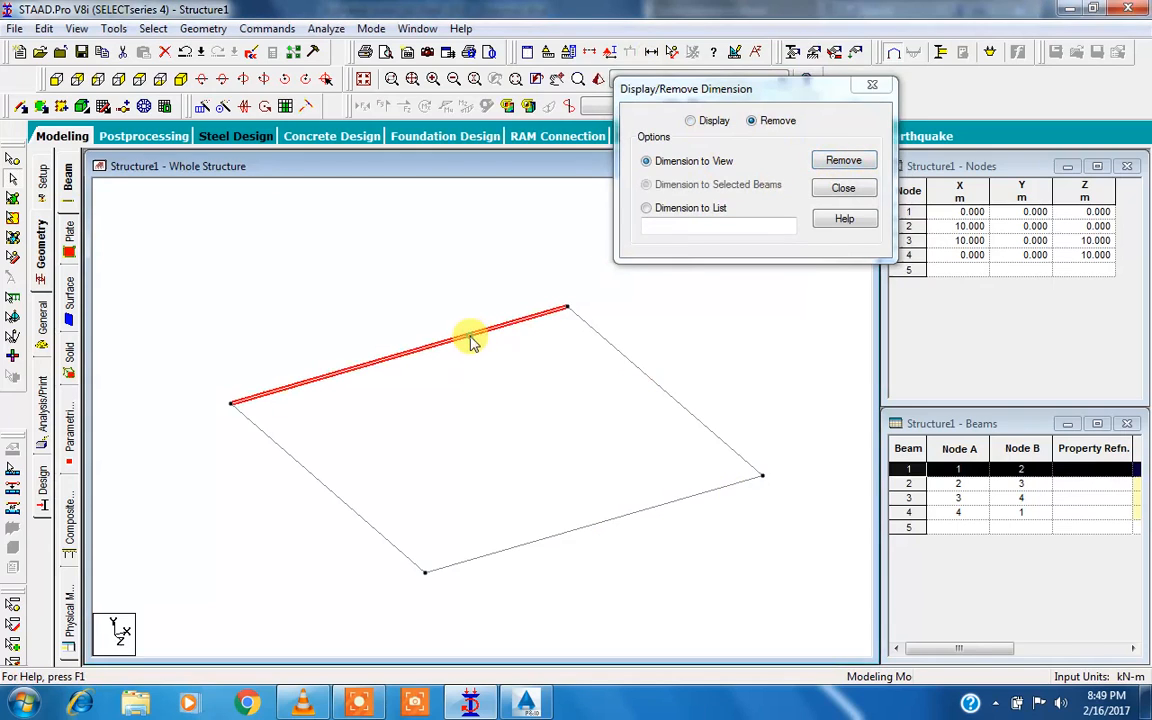
left_click(709, 124)
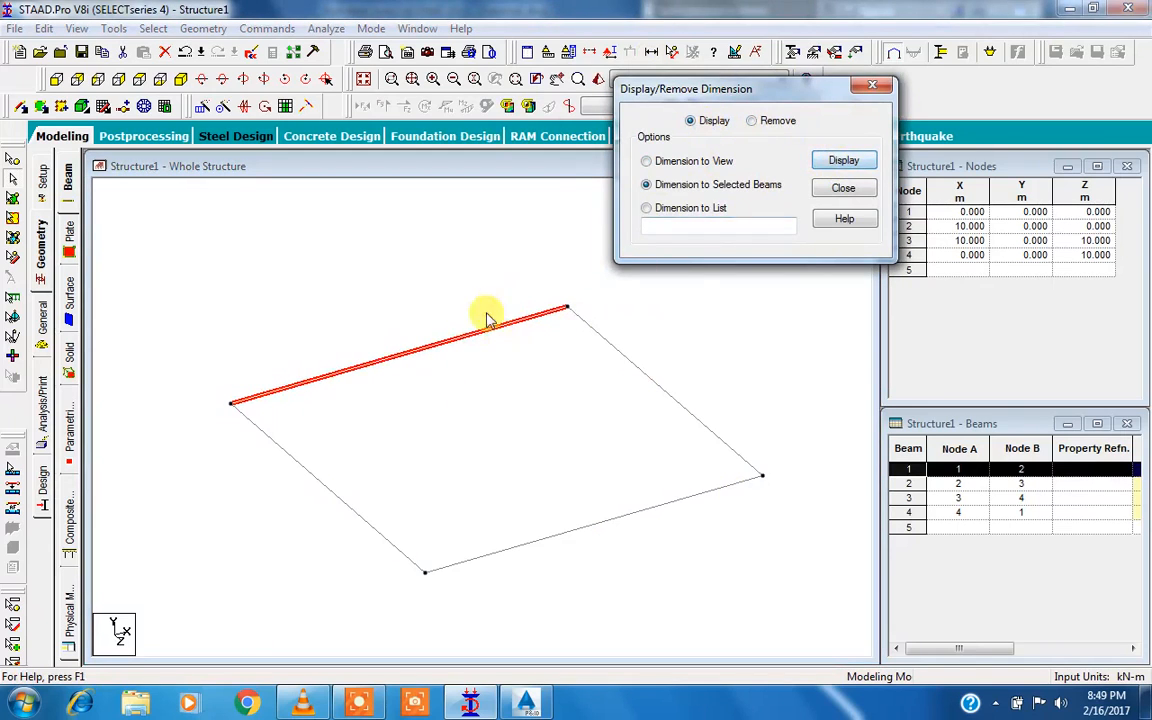
left_click(843, 161)
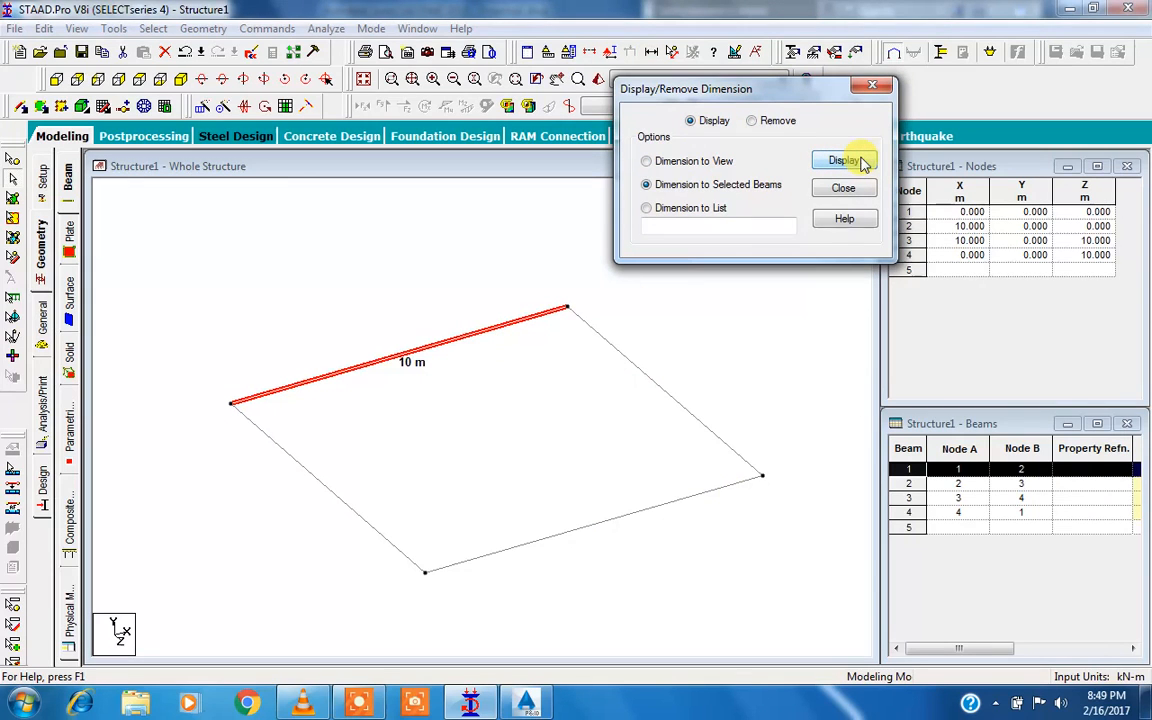
left_click(773, 121)
left_click(843, 161)
left_click(872, 85)
left_click(658, 300)
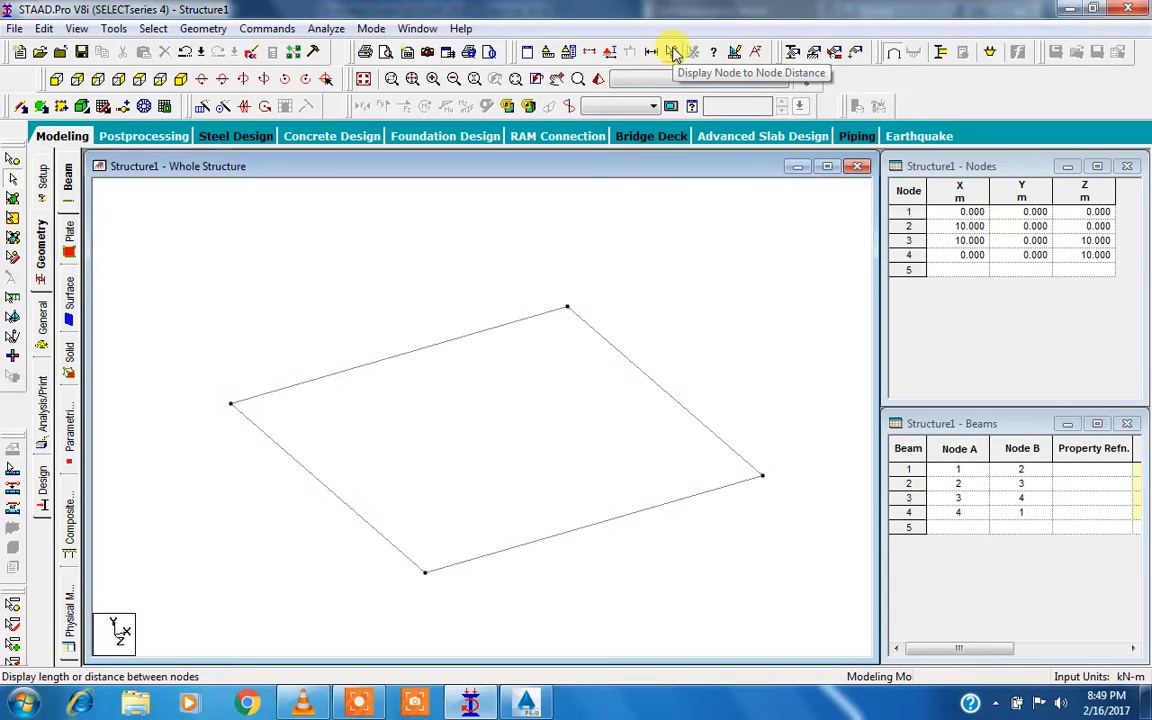
Measure the node-to-node distance between nodes 1 and 2, and remove the distance display.
left_click(673, 52)
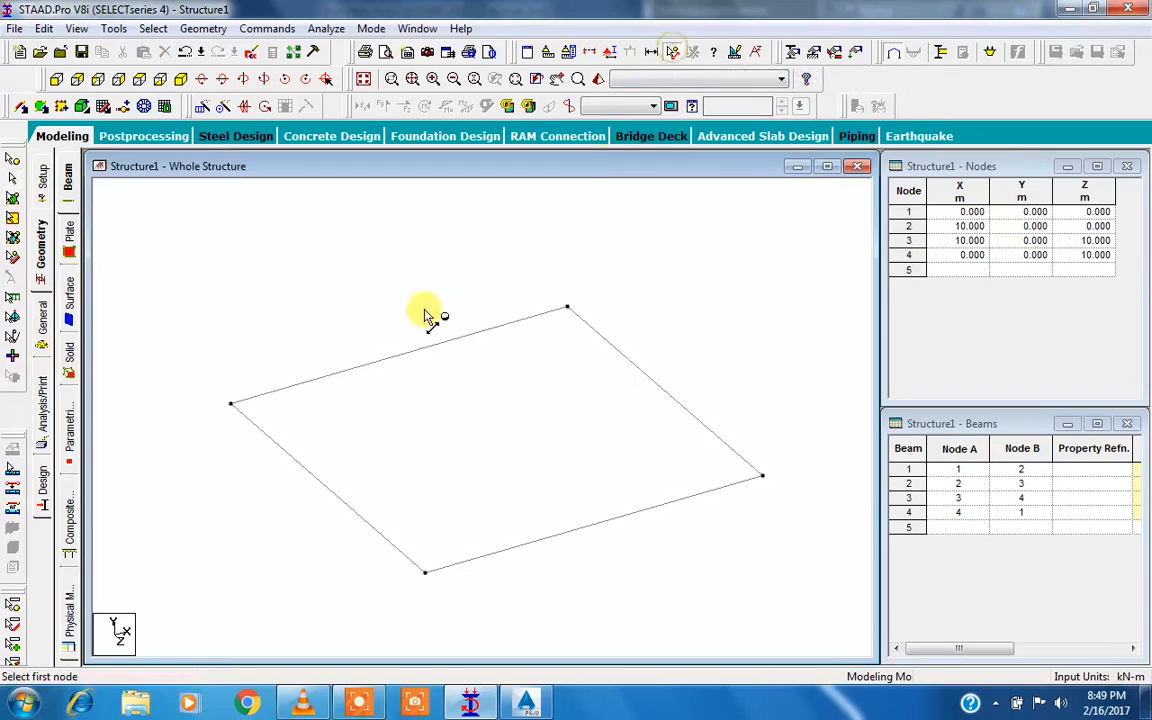
left_click(567, 308)
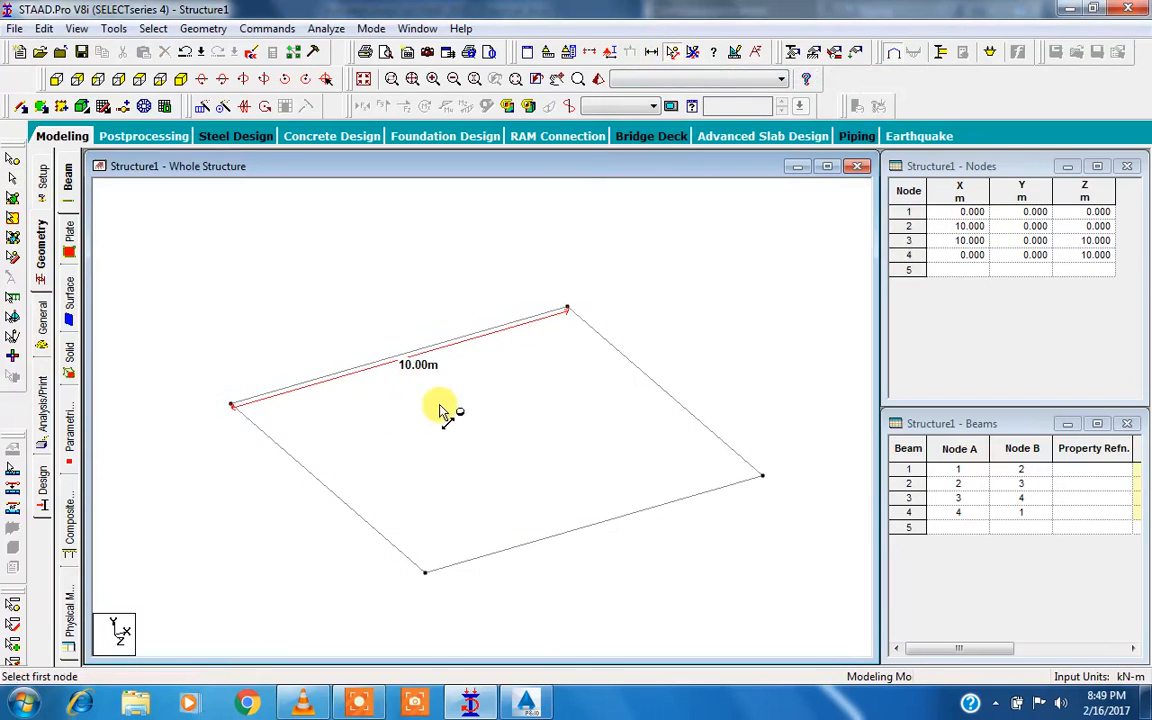
left_click(692, 55)
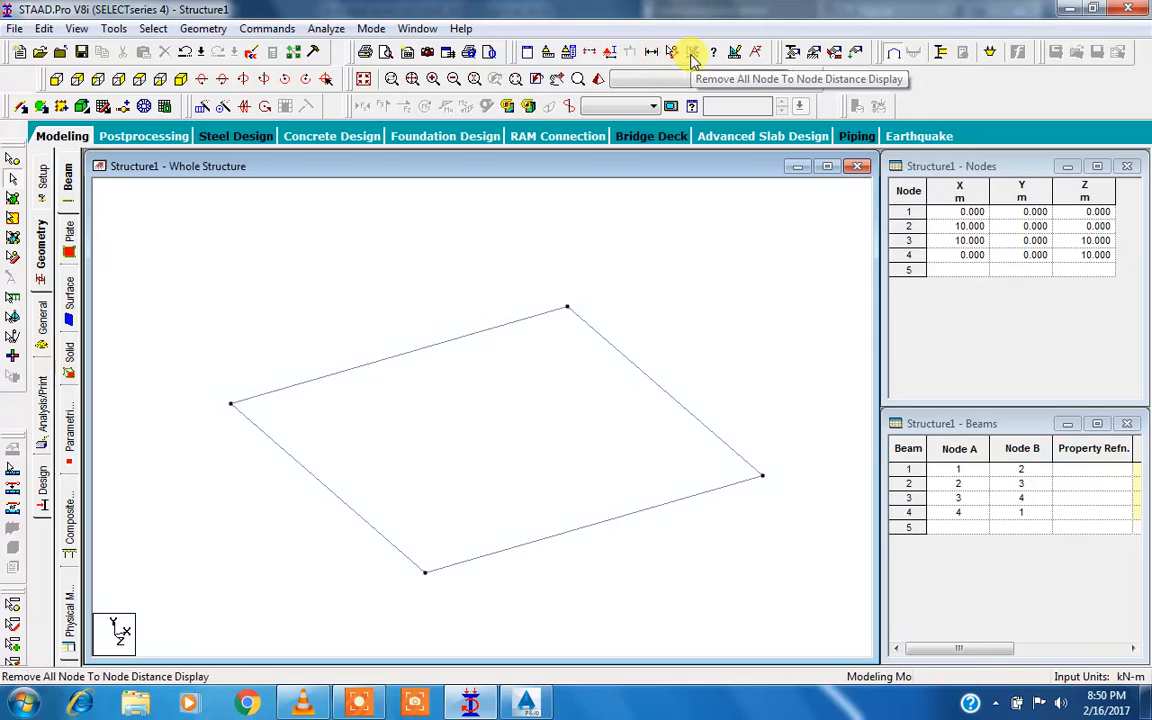
Display the dimensions of all four beams in the view and close the dimension settings.
scroll(602, 322, "down", 1)
middle_click_drag(601, 322, 586, 322)
scroll(481, 489, "down", 1)
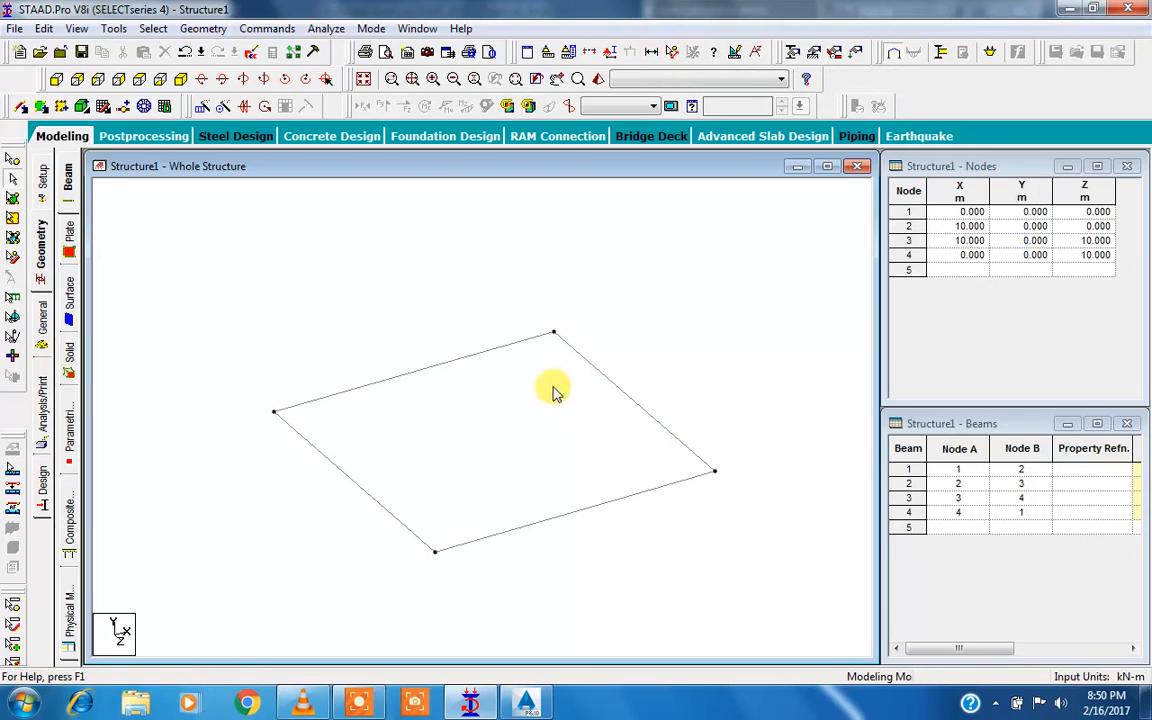
middle_click_drag(555, 383, 441, 421)
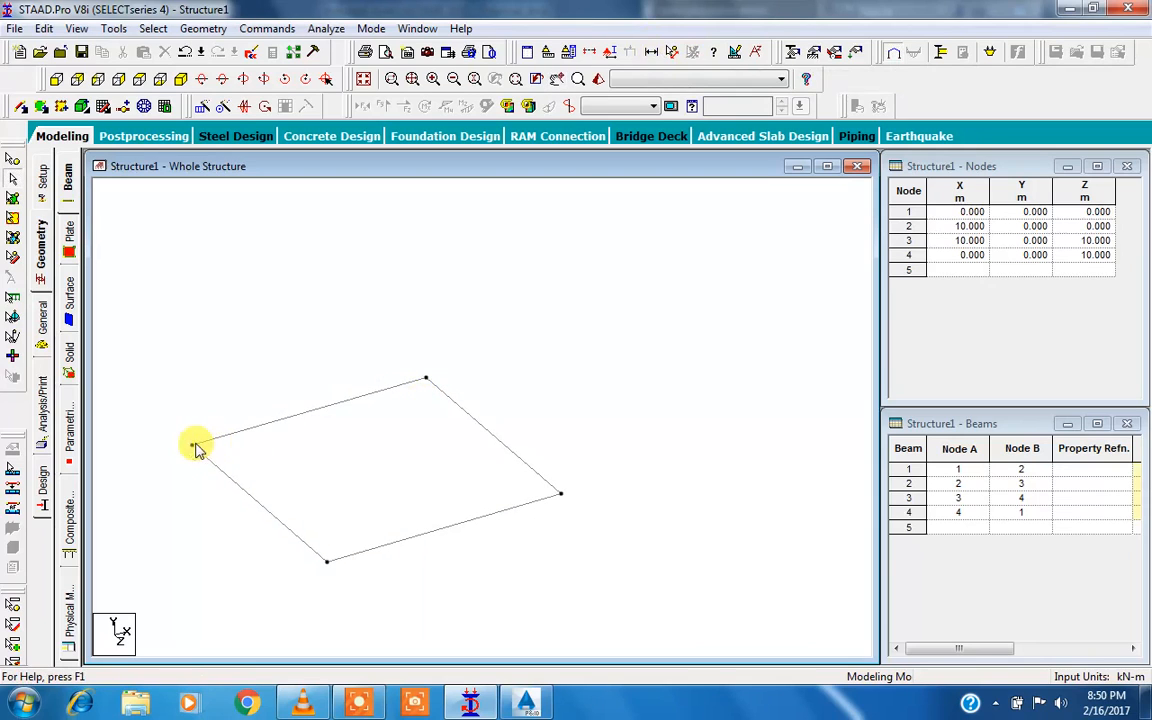
left_click(654, 53)
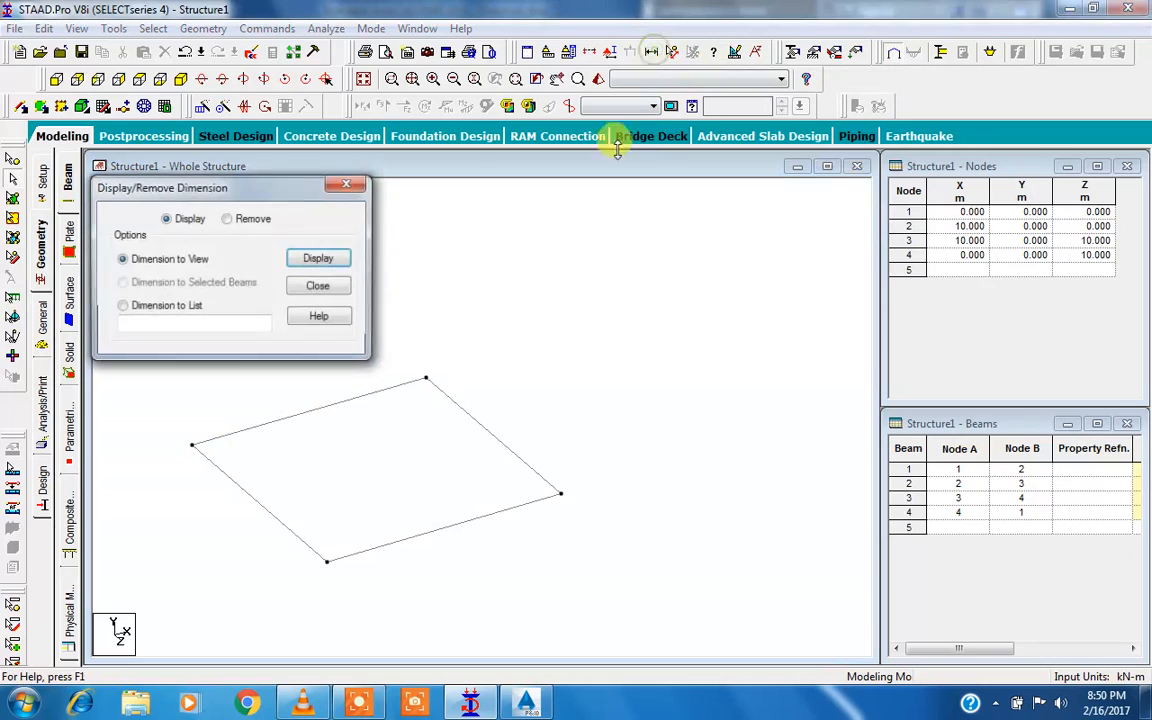
left_click(343, 188)
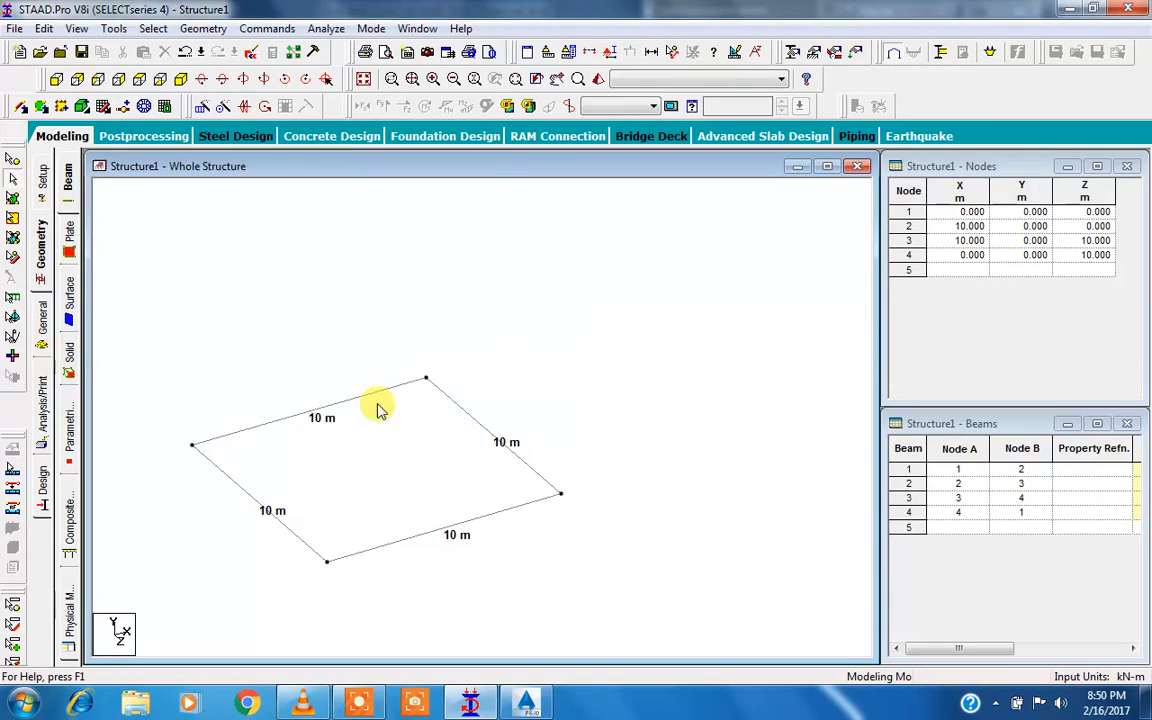
Enter node 5 at X 20, Y 0, Z 0 in the Nodes table.
left_click(947, 272)
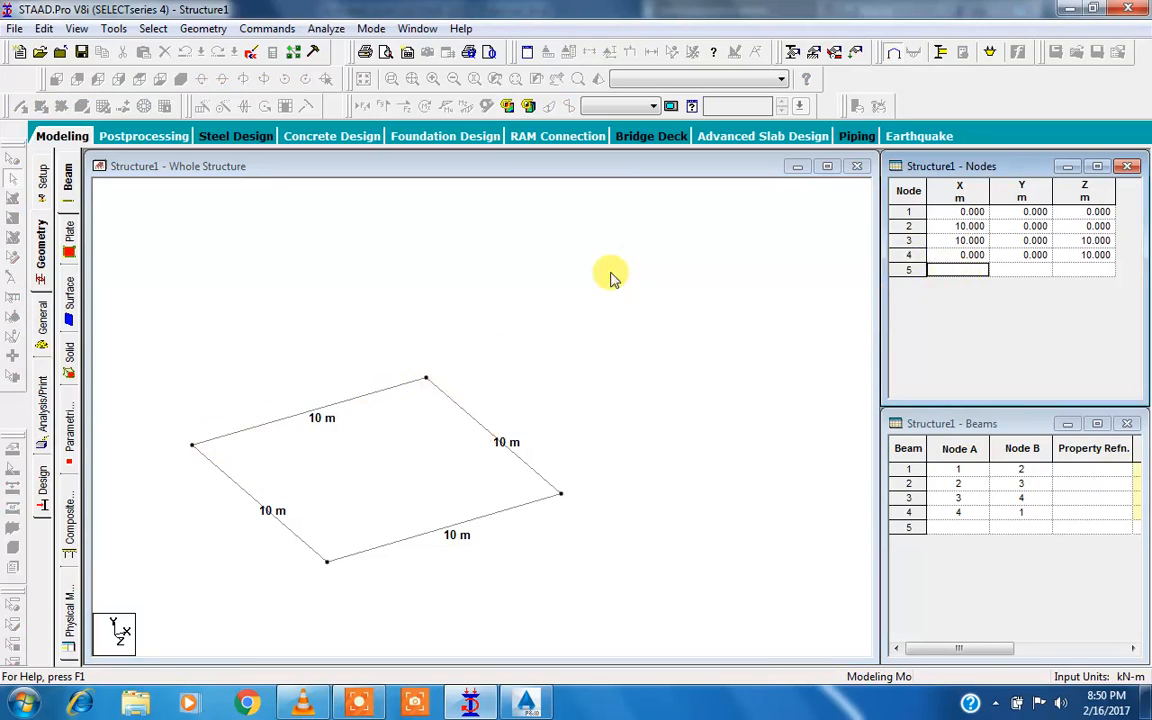
type("20")
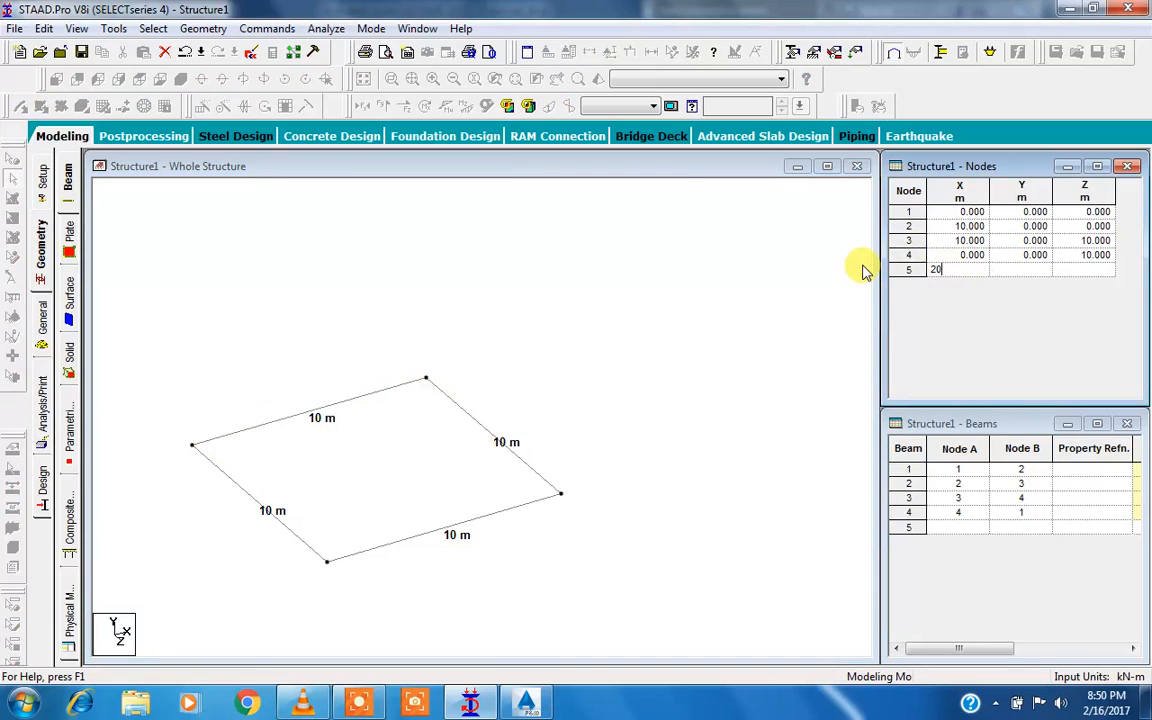
key("Return")
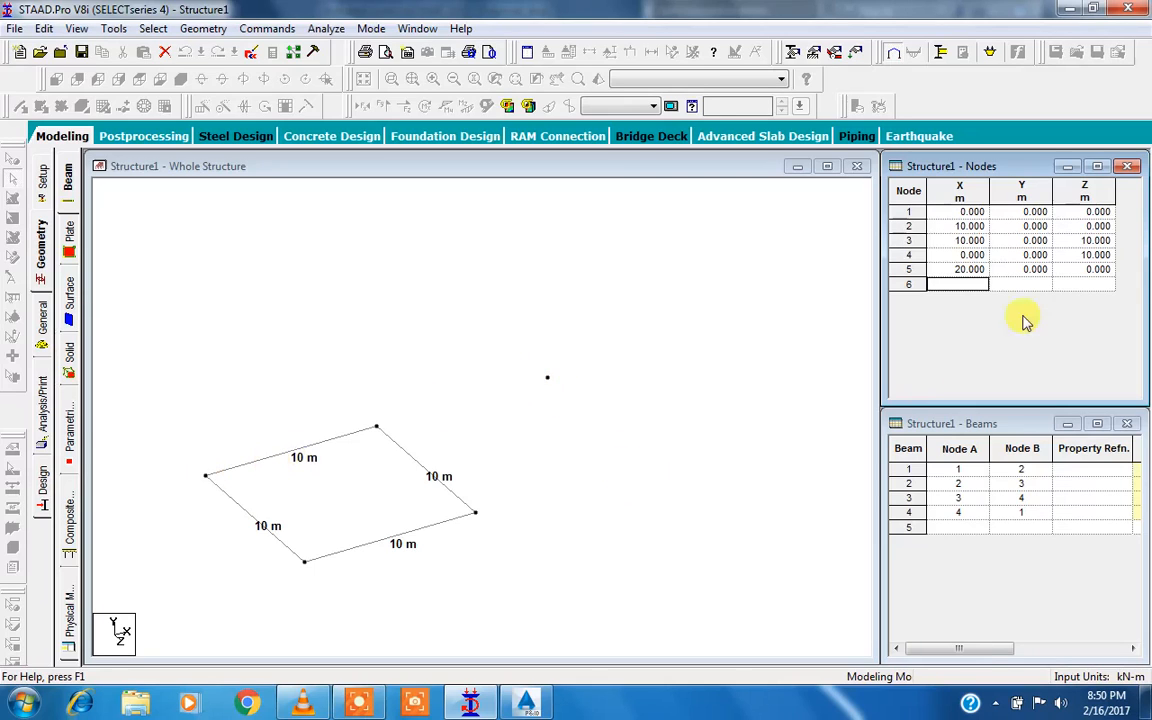
Enter node 6 at X 20, Y 0, Z 10 in the Nodes table.
type("20")
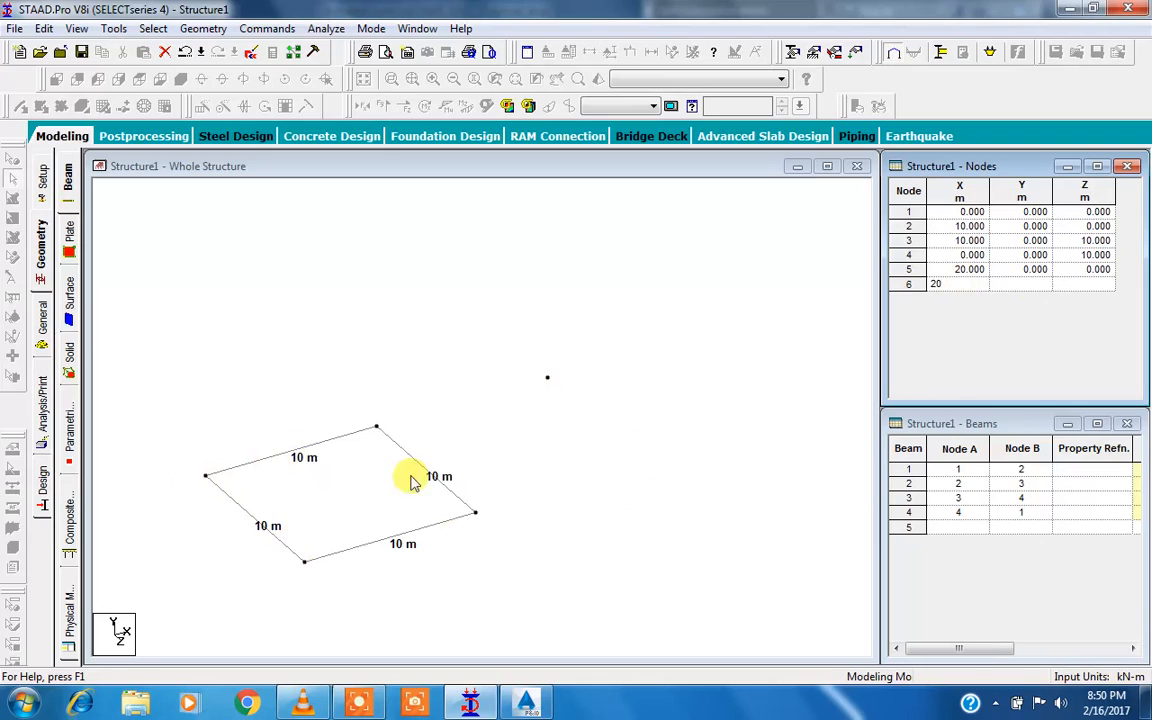
left_click(1070, 285)
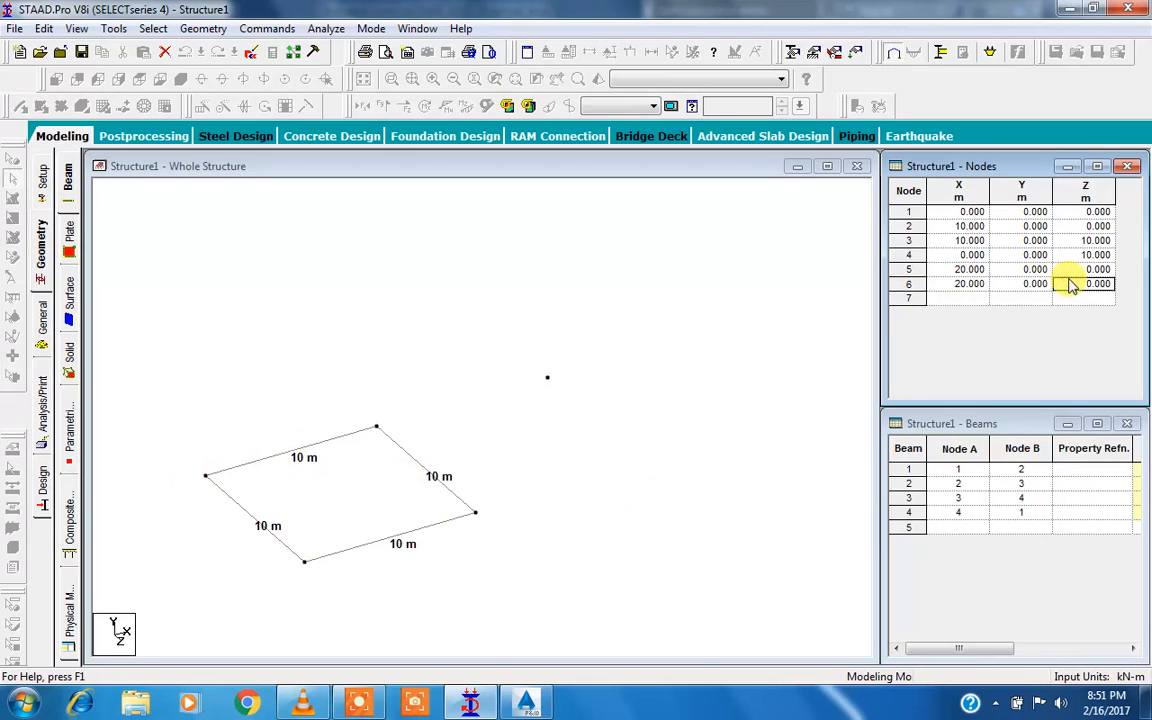
type("10")
key("Return")
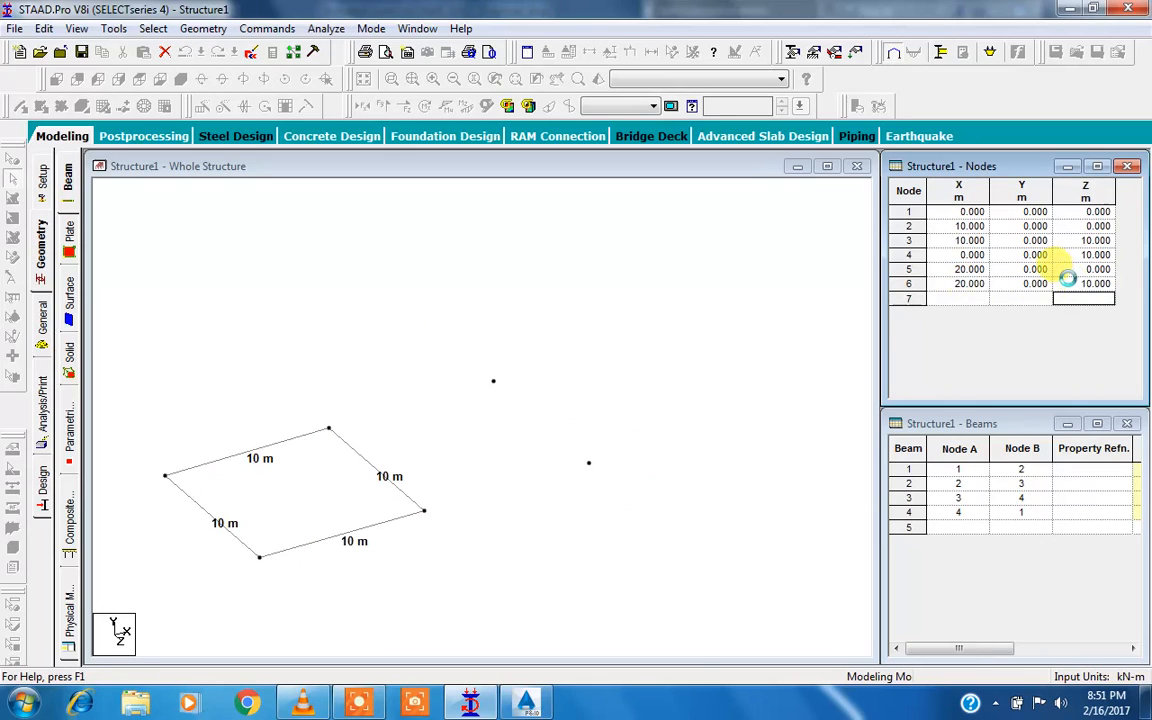
Add beams connecting node 2 to 5, node 5 to 6 and node 6 to 3 to form the second bay.
left_click(452, 425)
scroll(558, 370, "down", 1)
middle_click_drag(448, 480, 476, 472)
left_click(23, 107)
mouse_move(366, 428)
left_mouse_down()
mouse_move(502, 388)
mouse_move(589, 463)
mouse_move(581, 455)
mouse_move(455, 510)
mouse_move(445, 496)
left_mouse_up()
scroll(427, 452, "down", 2)
scroll(342, 481, "up", 3)
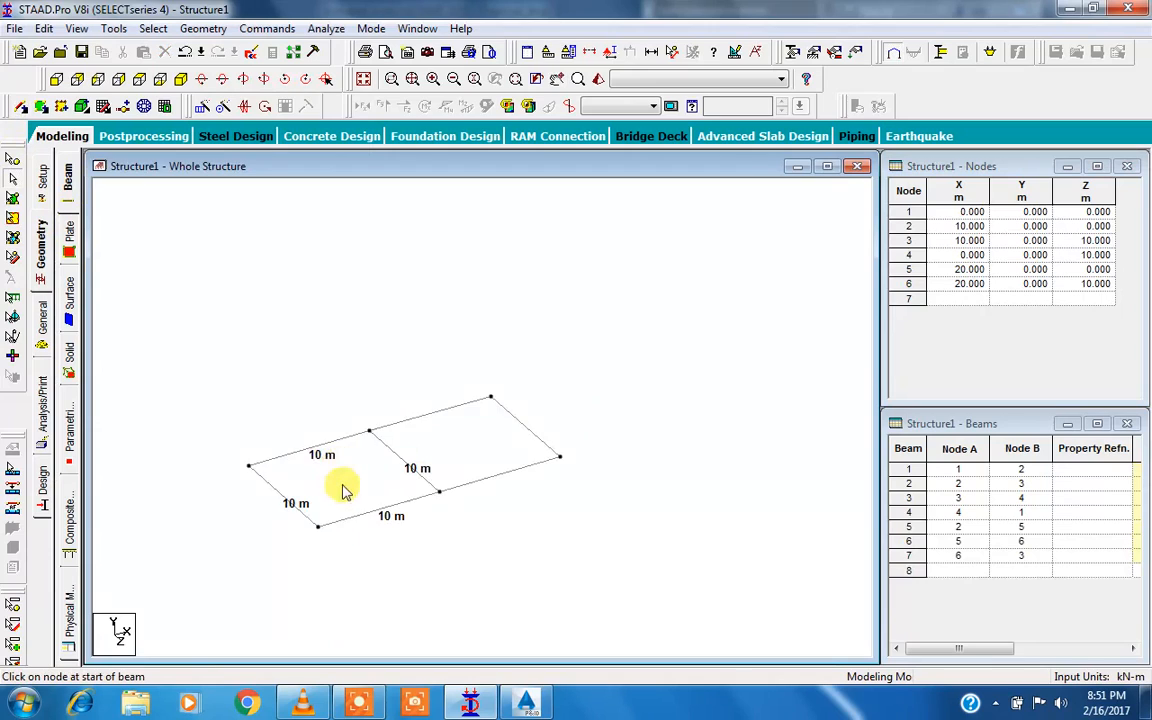
scroll(477, 430, "up", 1)
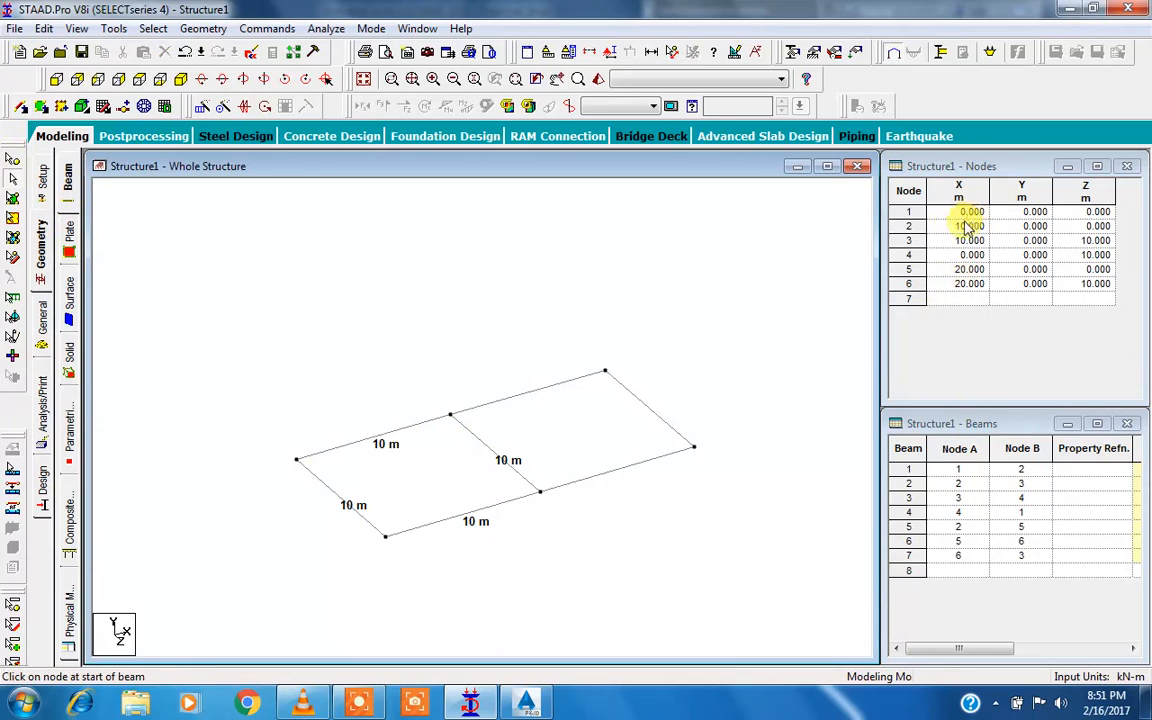
Enter node 7 at X 0, Y 5, Z 0 in the Nodes table, directly above node 1.
left_click(966, 300)
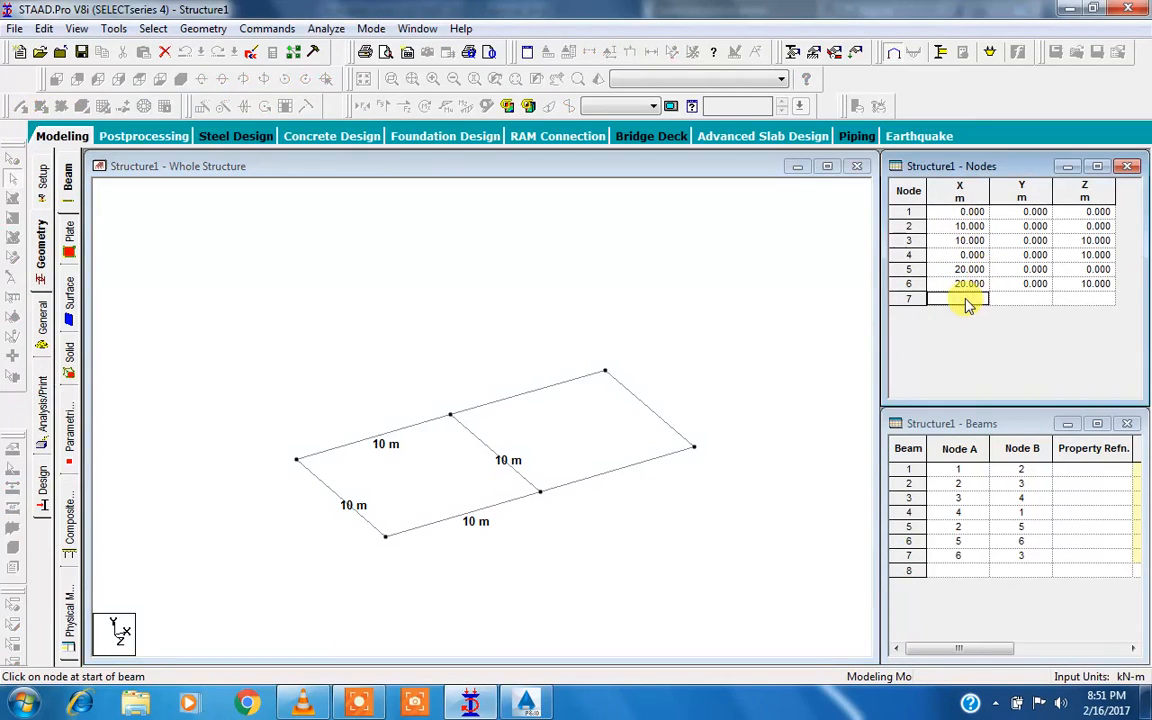
type("0")
left_click(1012, 299)
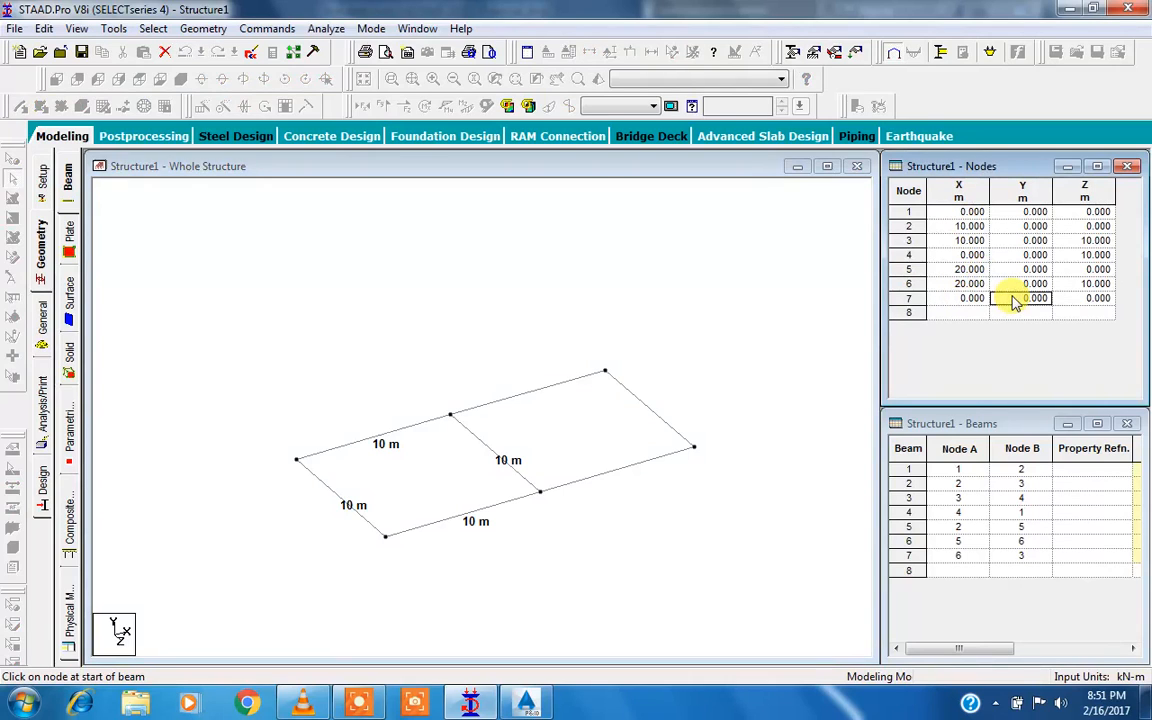
type("5")
left_click(1073, 300)
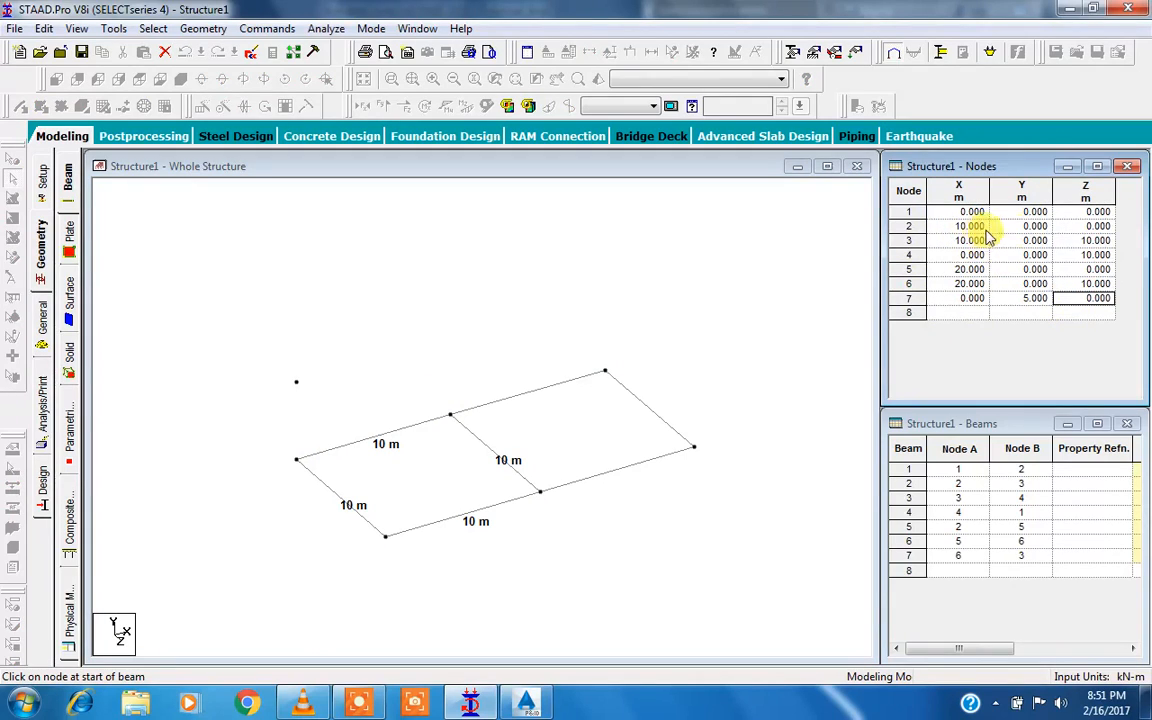
Enter node 8 at X 10, Y 5, Z 0 in the Nodes table, directly above node 2.
left_click(963, 313)
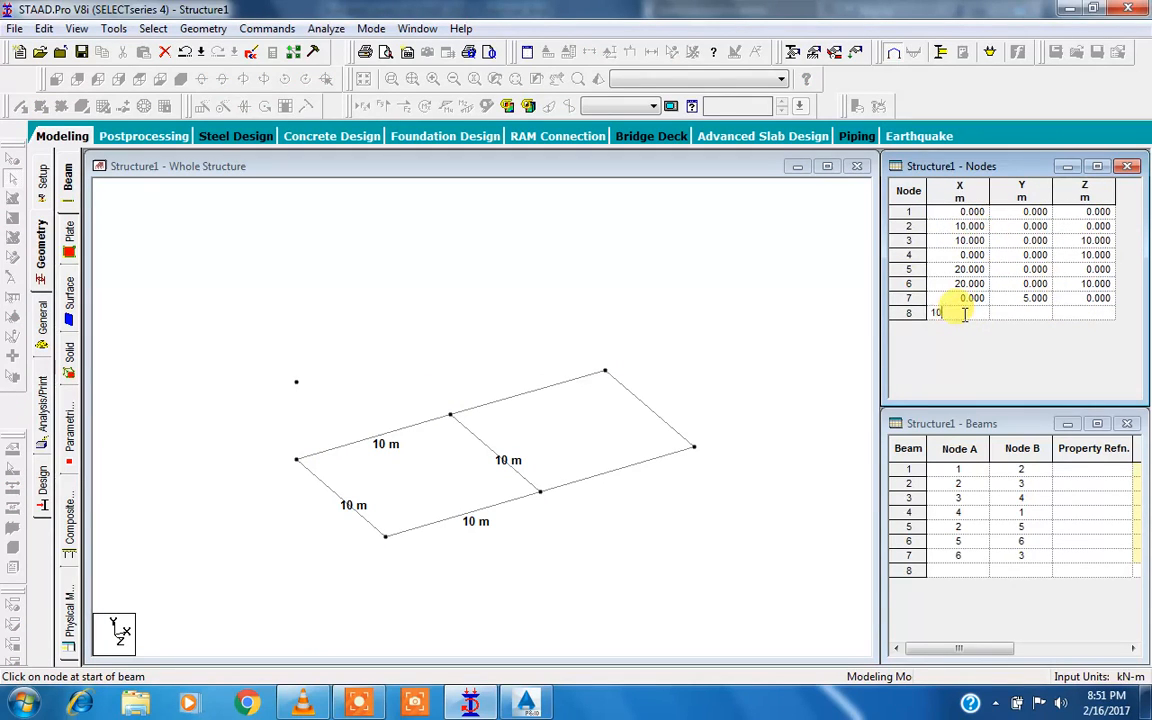
type("10")
key("Tab")
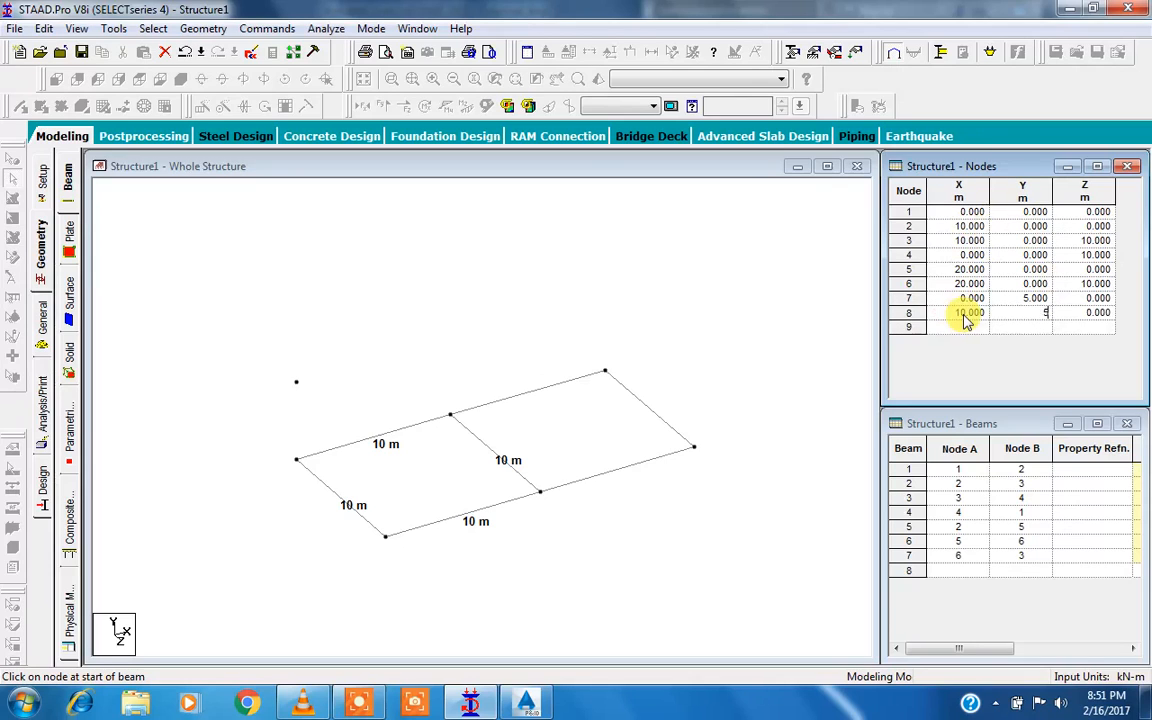
type("5")
key("Tab")
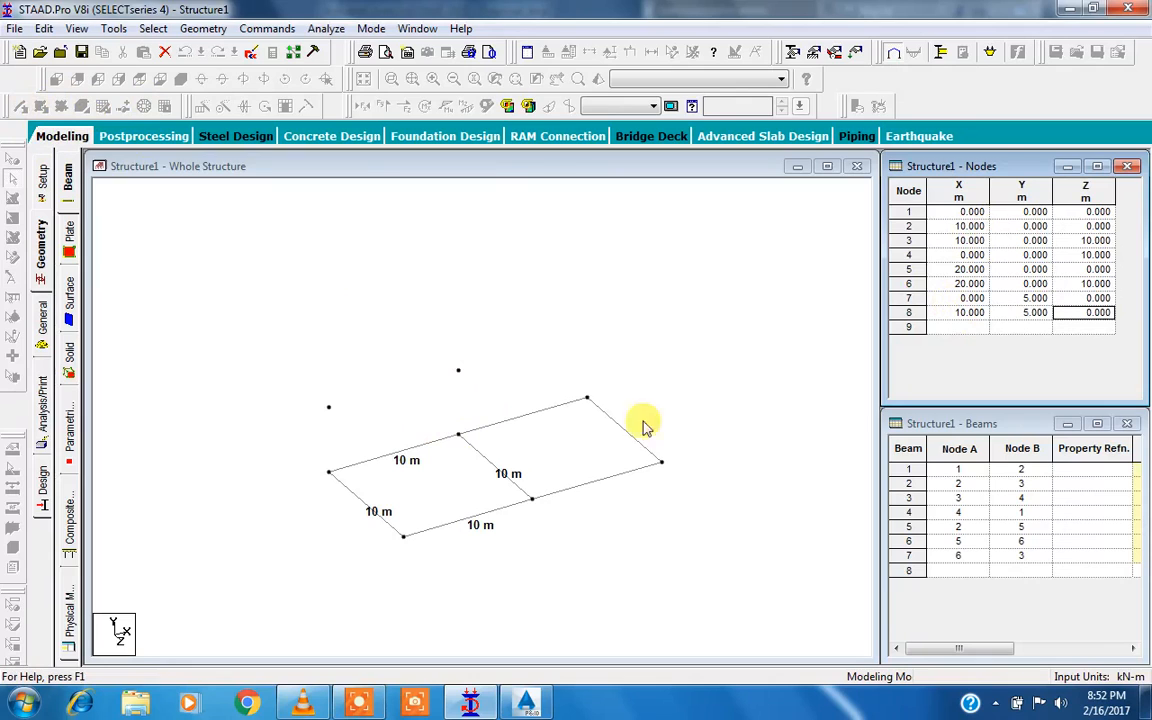
left_click(332, 266)
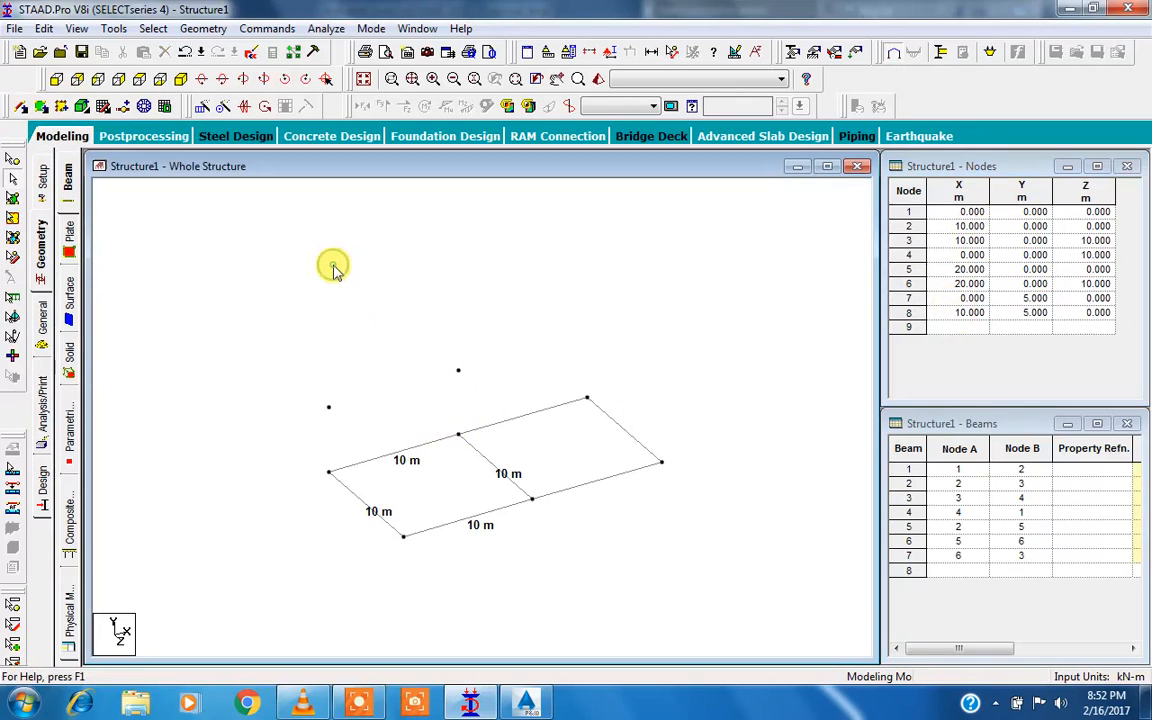
Add vertical beams connecting node 1 to 7 and node 2 to 8 as columns.
left_click(22, 107)
left_click_drag(329, 471, 330, 406)
left_click_drag(458, 433, 458, 371)
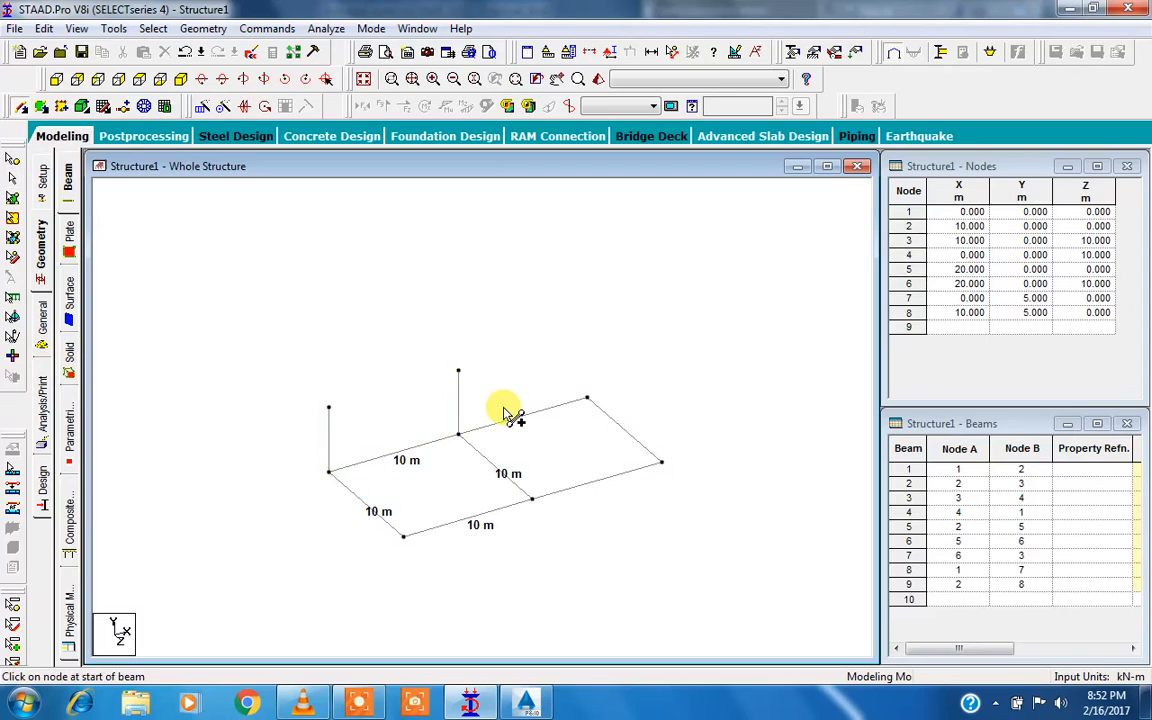
Undo the two columns and the creation of node 8, and leave the beam command.
key("ctrl+z")
key("ctrl+z")
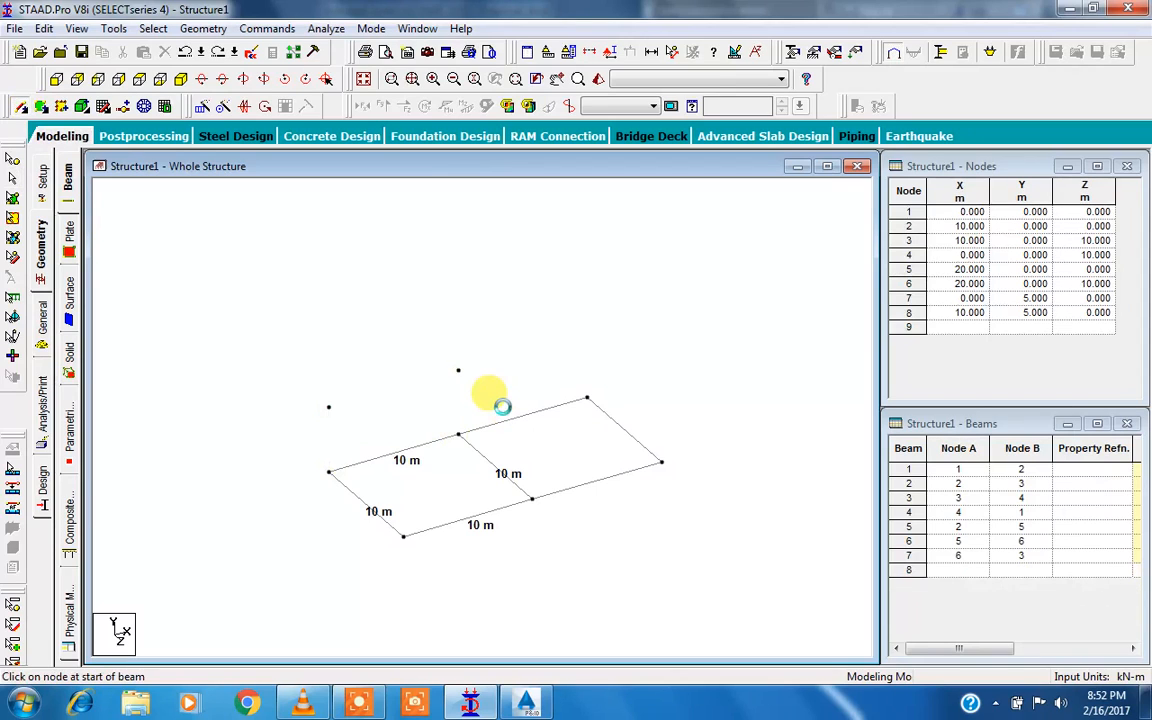
key("ctrl+z")
key("ctrl+z")
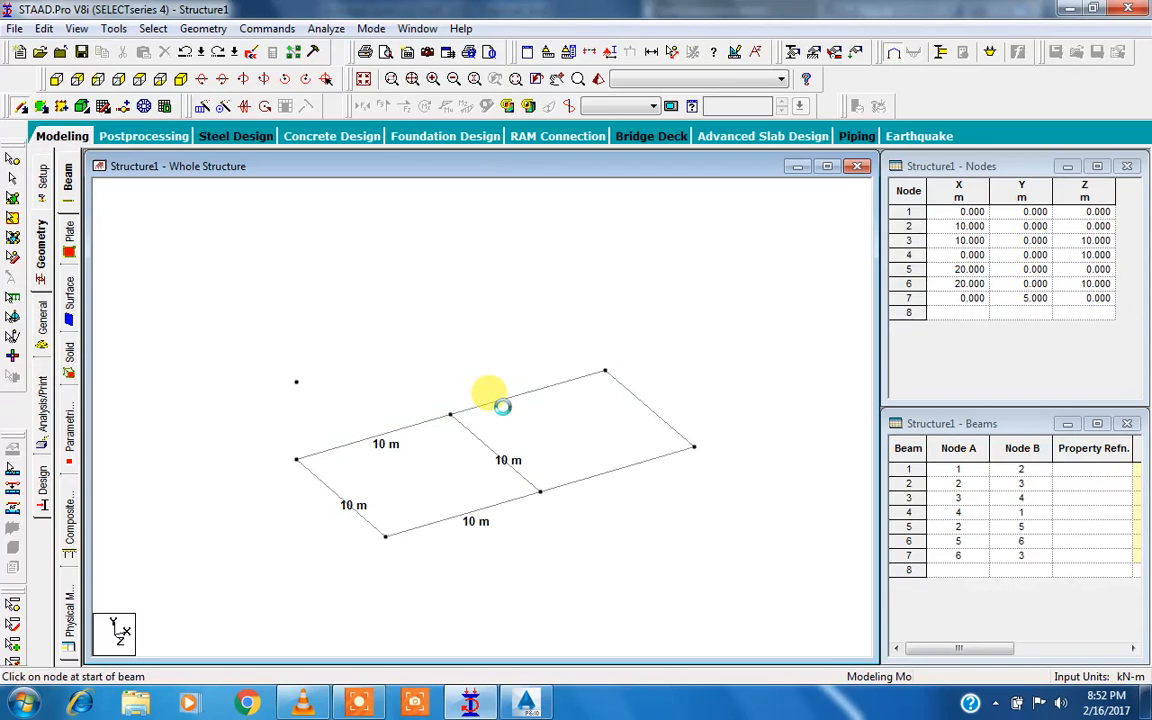
key("Escape")
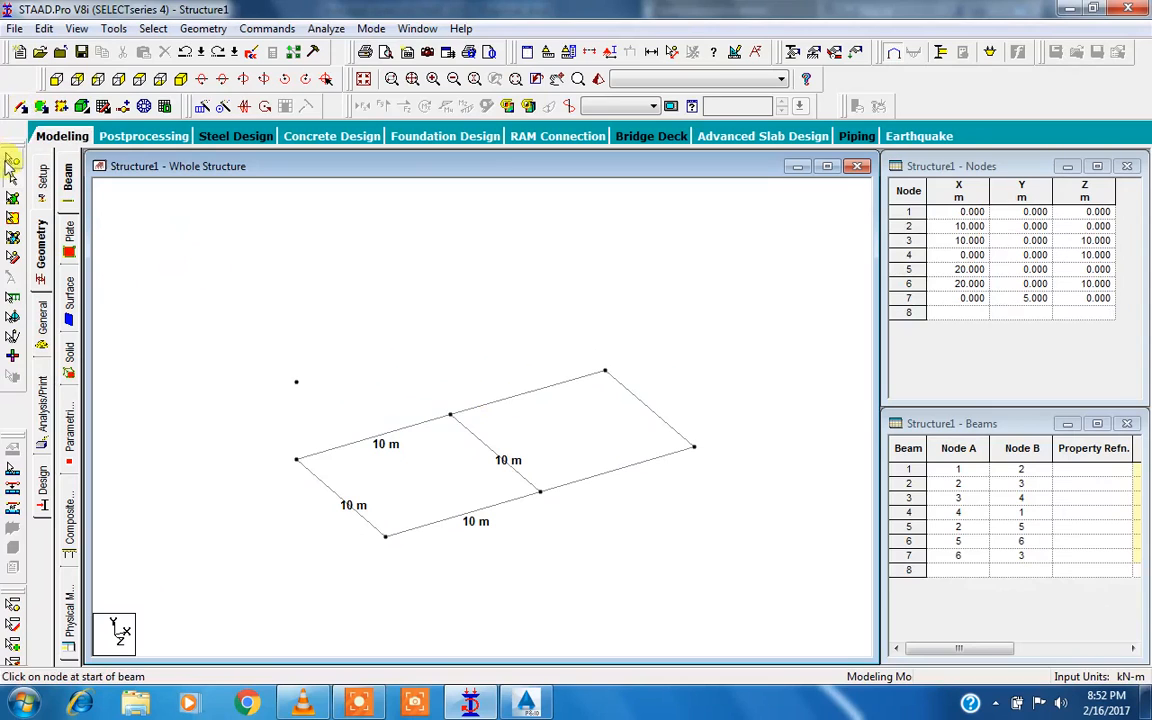
Delete the isolated node 7 above node 1.
left_click(283, 393)
key("Delete")
key("Return")
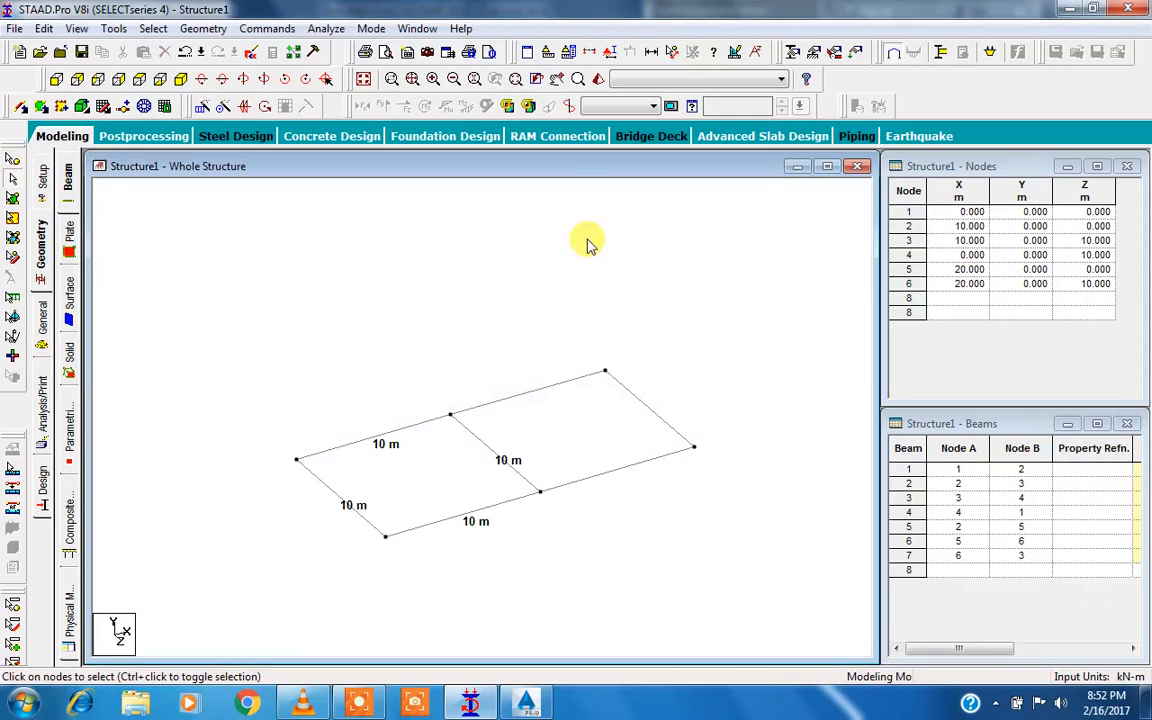
scroll(455, 421, "down", 1)
middle_click_drag(455, 421, 434, 417)
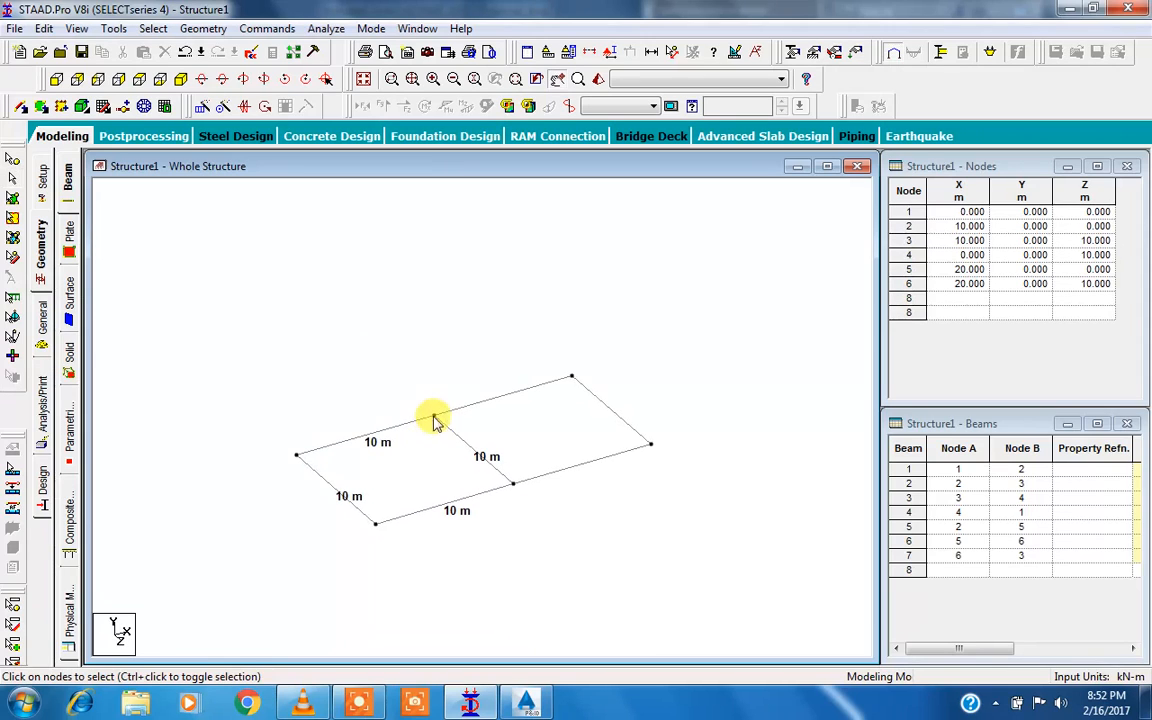
left_click(203, 107)
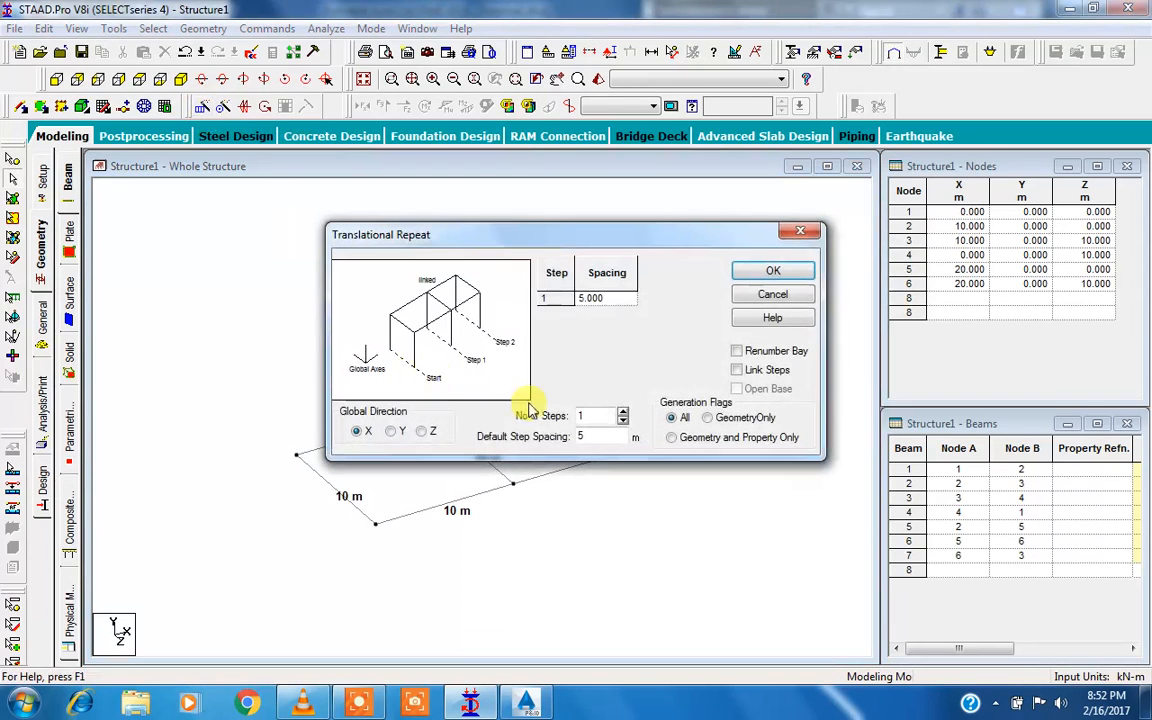
left_click(800, 231)
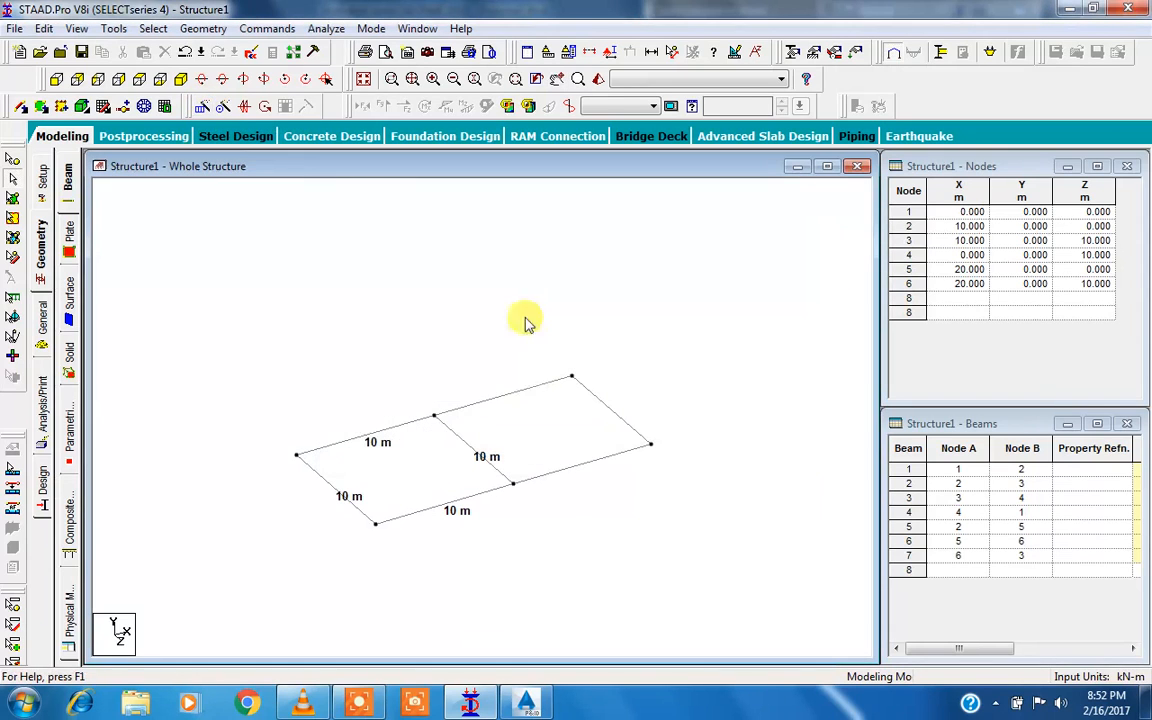
Select all seven floor beams and set up a Translational Repeat along global Y with 2 steps, declining the auto save.
left_click_drag(670, 562, 268, 332)
left_click(203, 107)
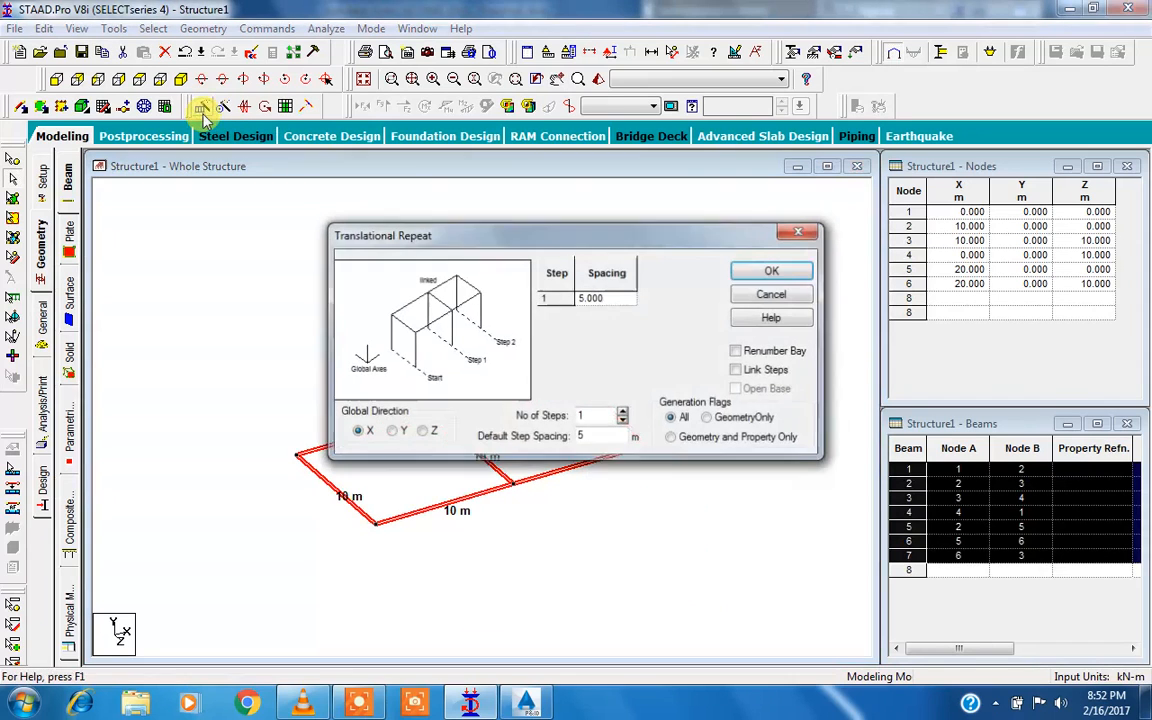
left_click_drag(568, 233, 816, 132)
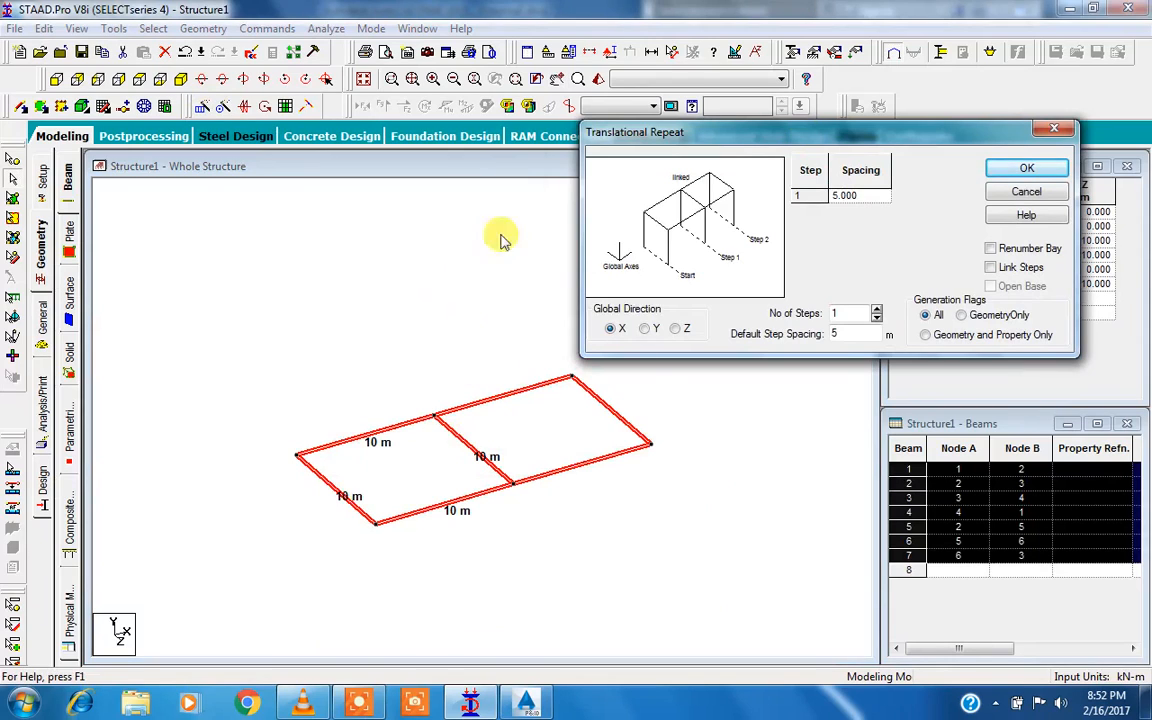
left_click(644, 330)
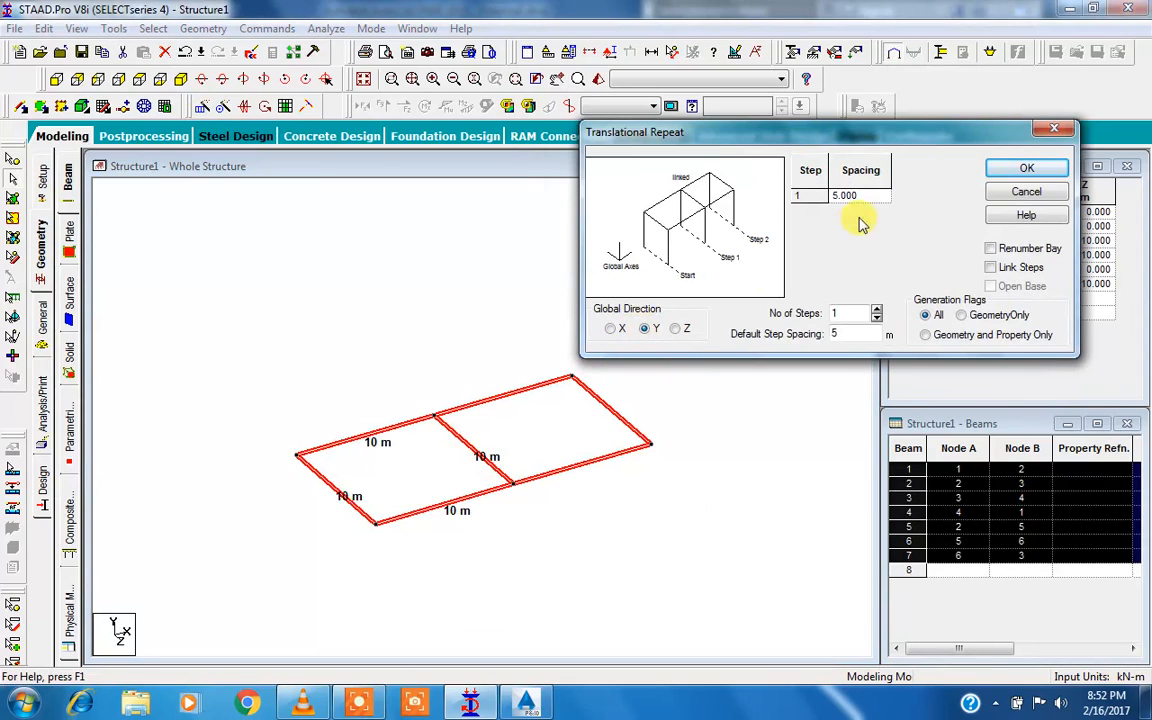
left_click(877, 311)
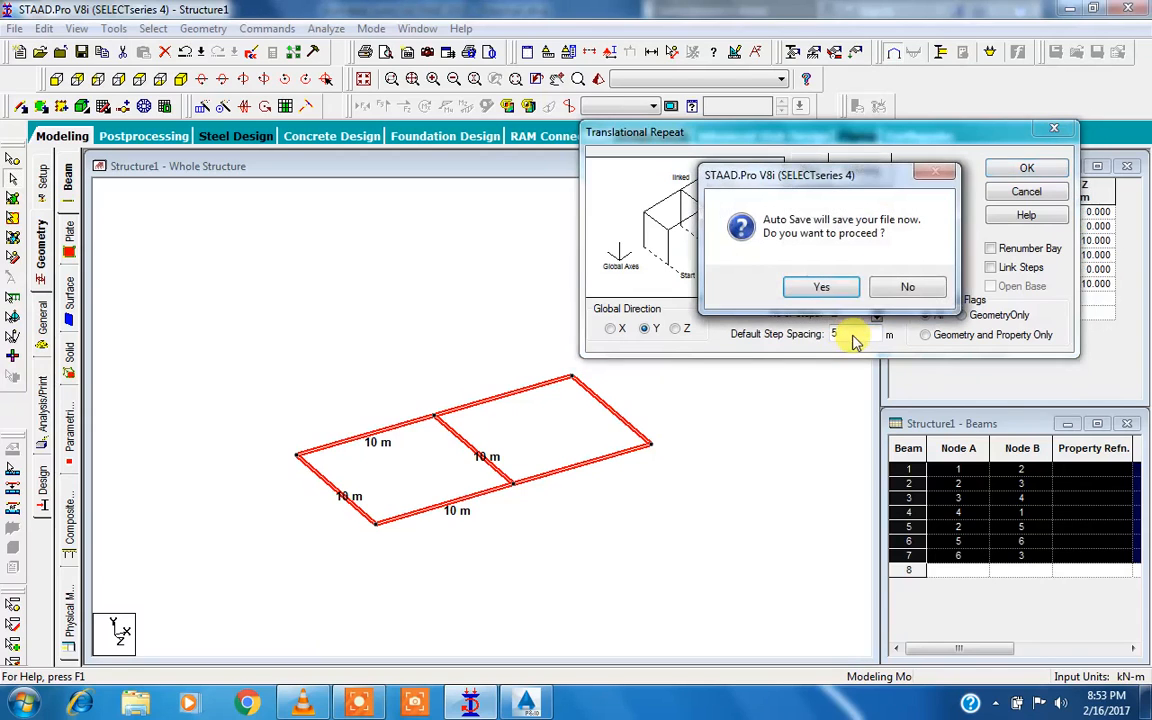
left_click(903, 288)
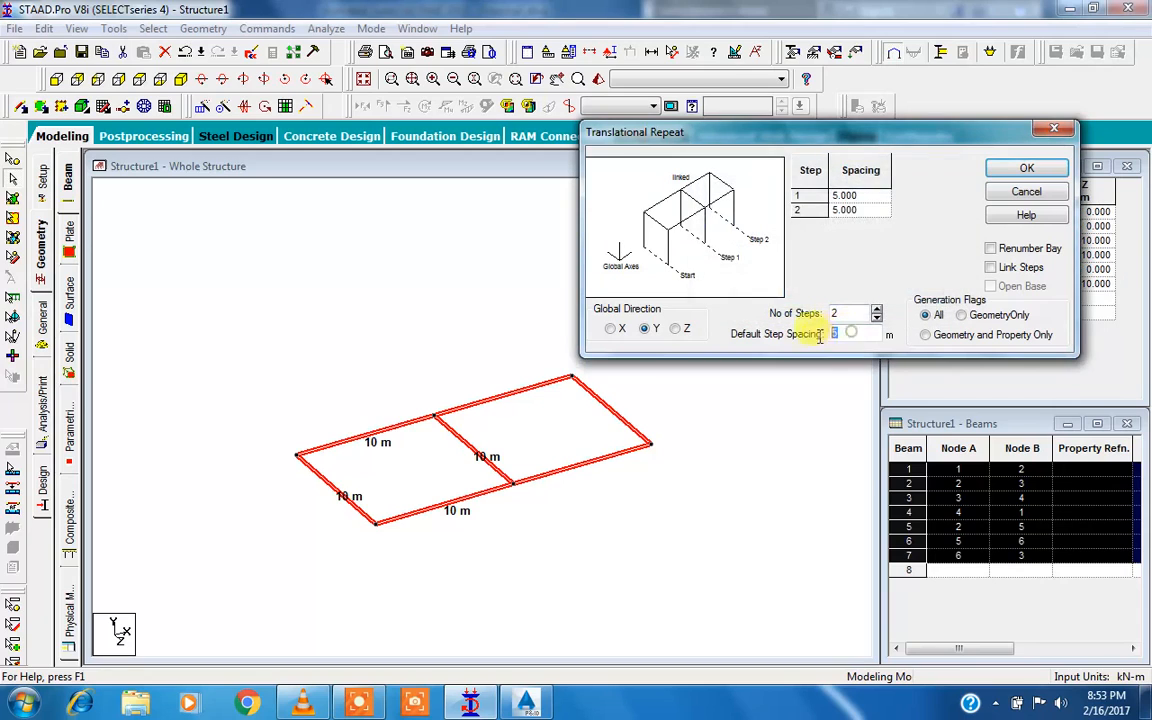
Set the spacing of repeat step 1 to 6 m.
left_click(866, 194)
left_click(869, 210)
left_click(868, 197)
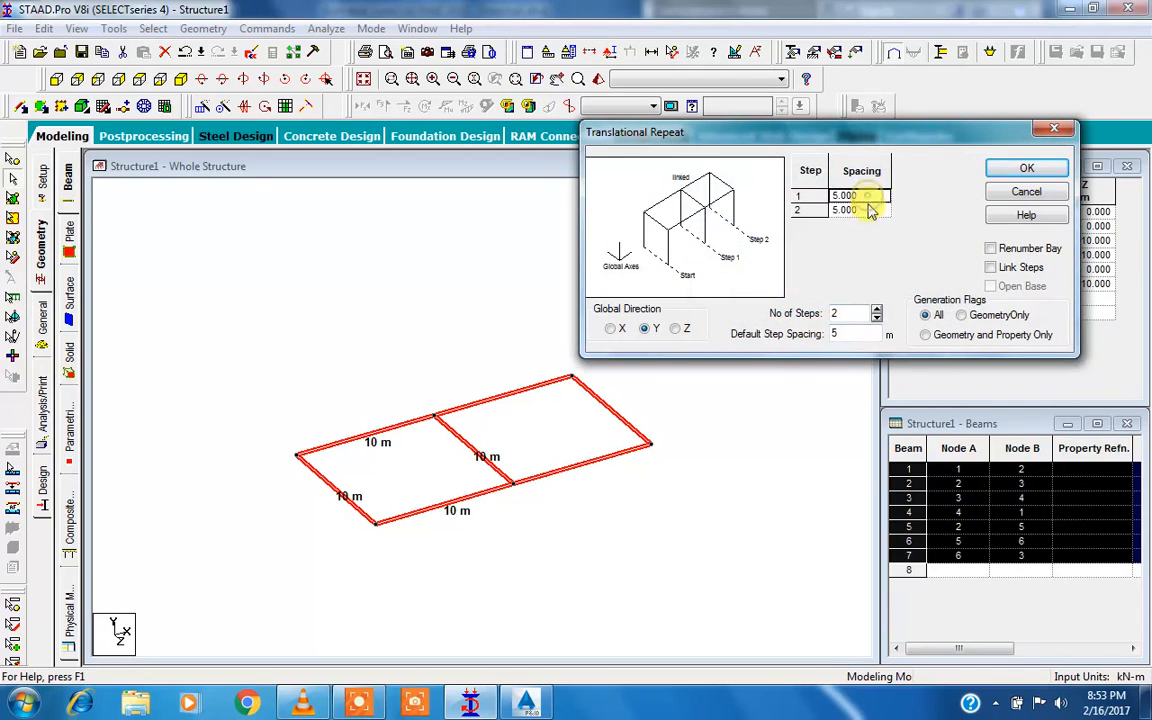
left_click(868, 211)
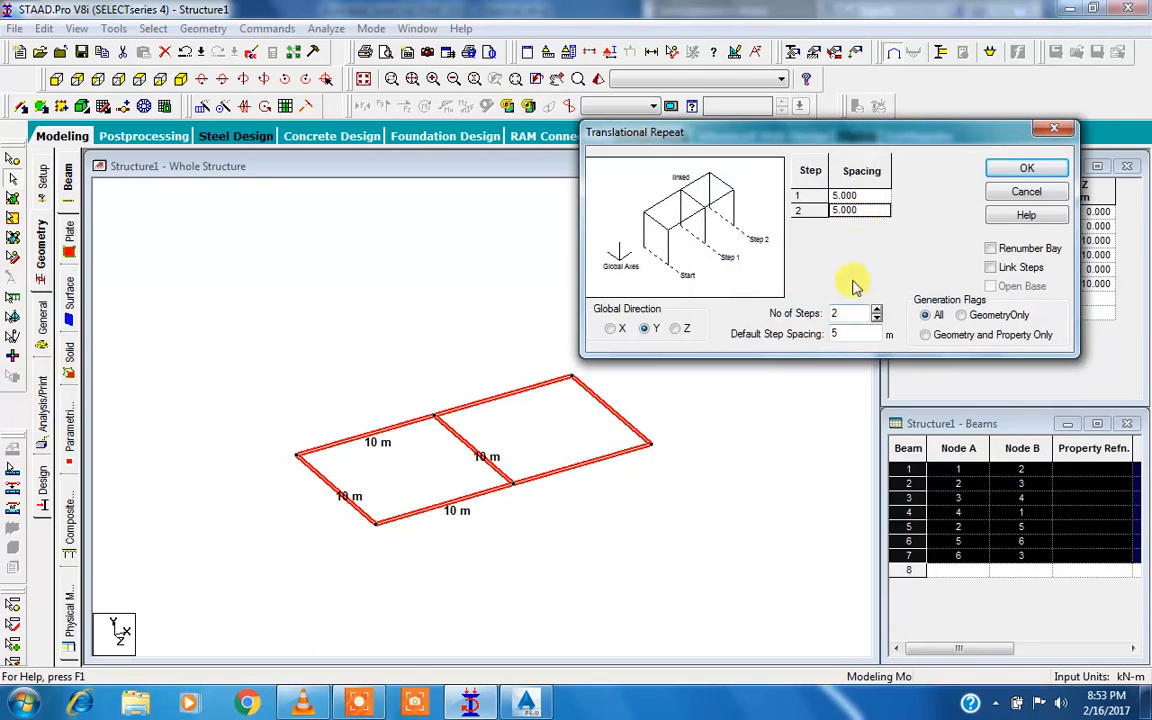
double_click(864, 195)
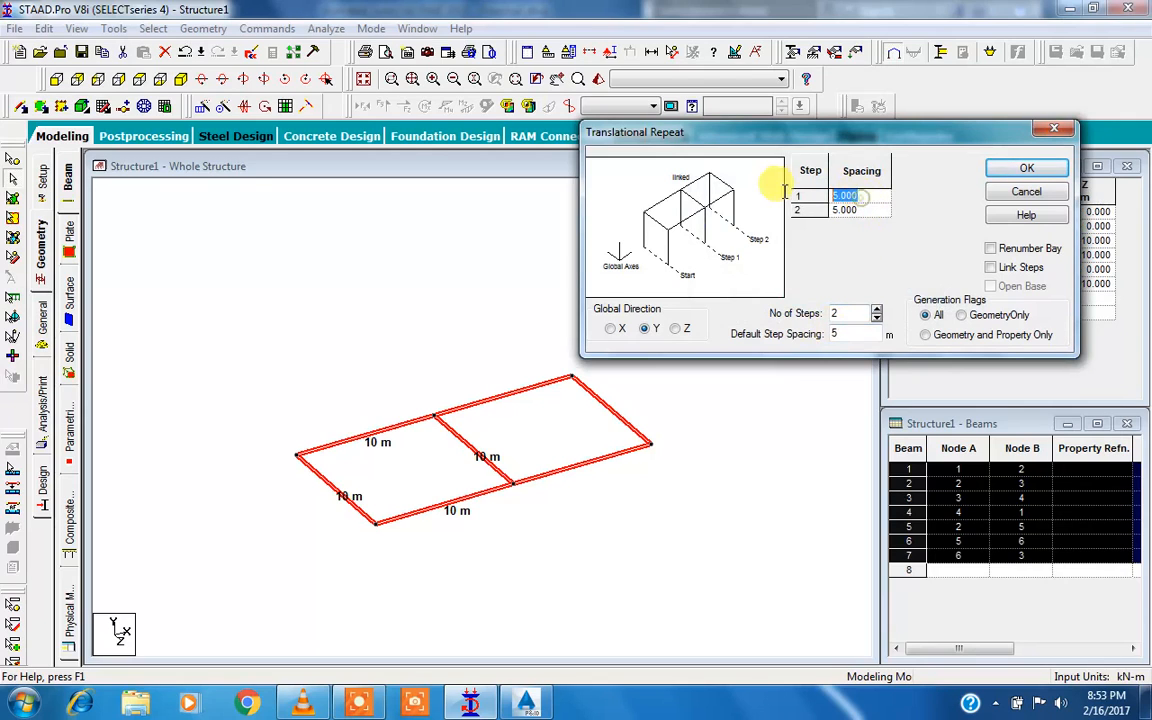
left_click(872, 211)
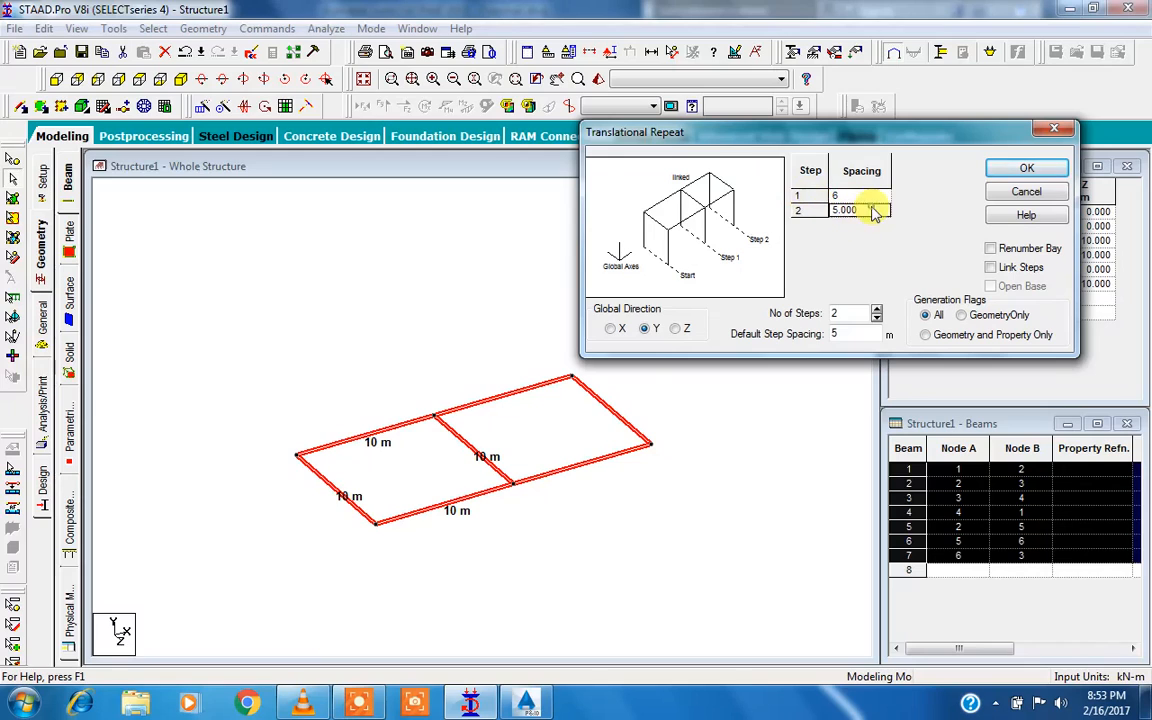
left_click(849, 333)
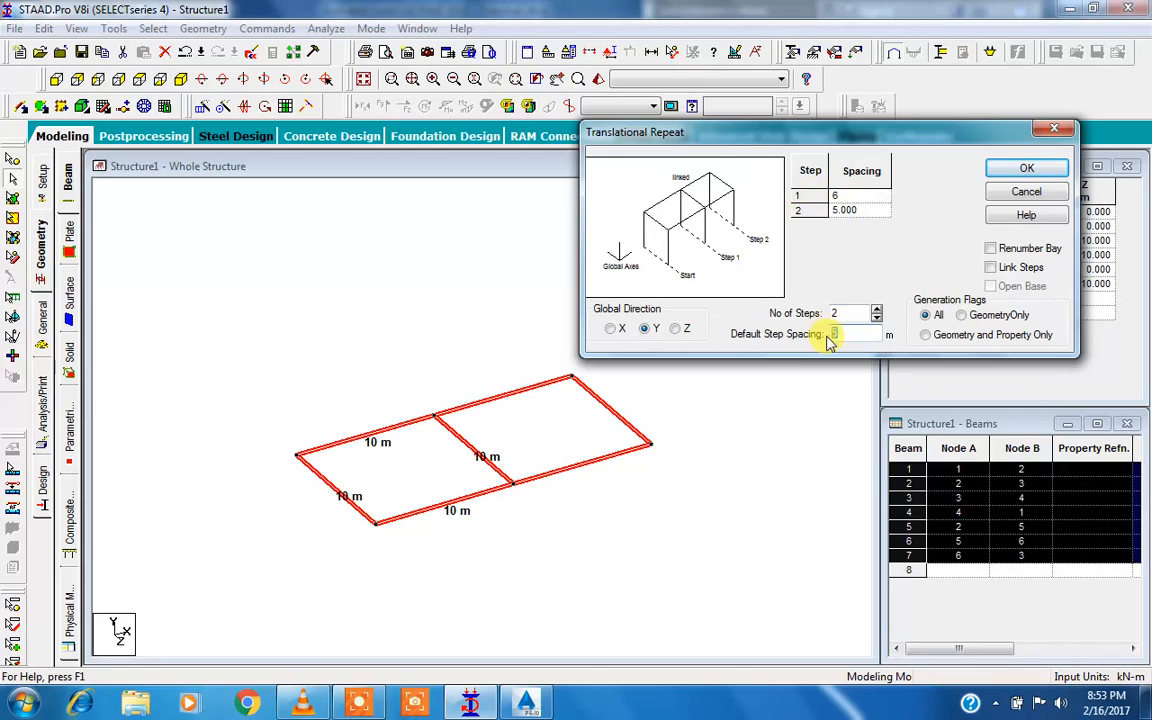
Set the spacing of repeat step 1 to 5 m, enable Link Steps and generate the two upper levels.
left_click(866, 197)
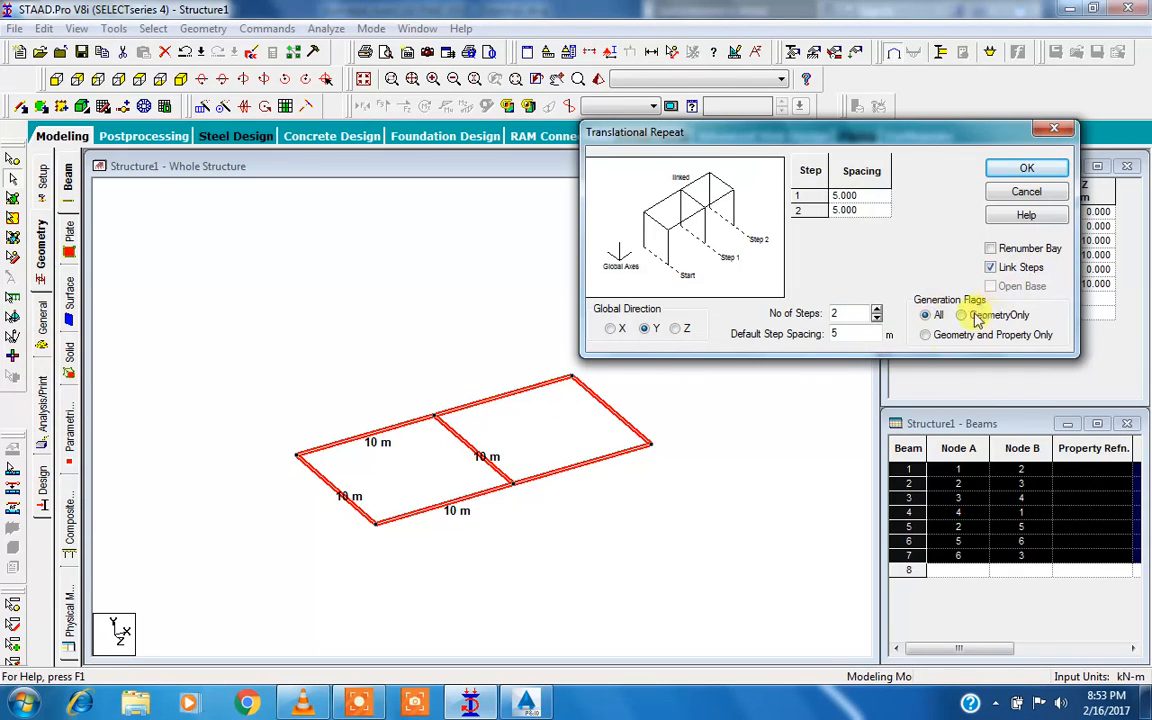
left_click(1026, 171)
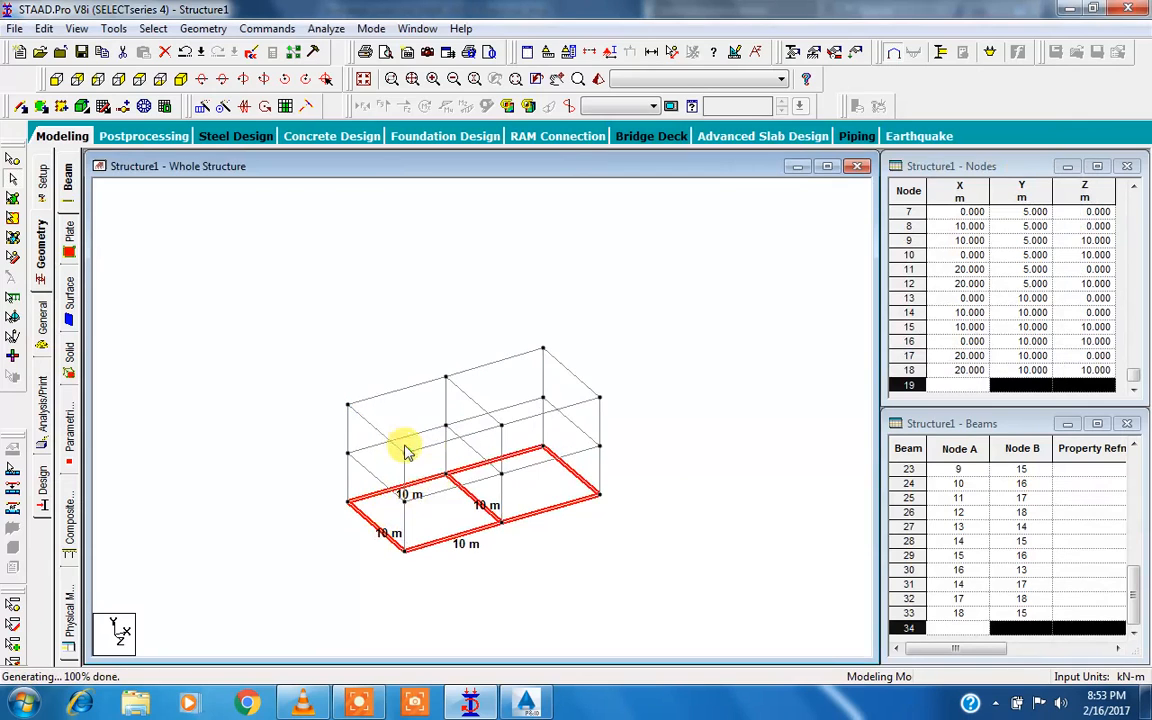
Delete the selected horizontal beams at the base level, leaving the columns standing on their base nodes.
middle_click_drag(485, 458, 471, 361)
scroll(425, 374, "up", 1)
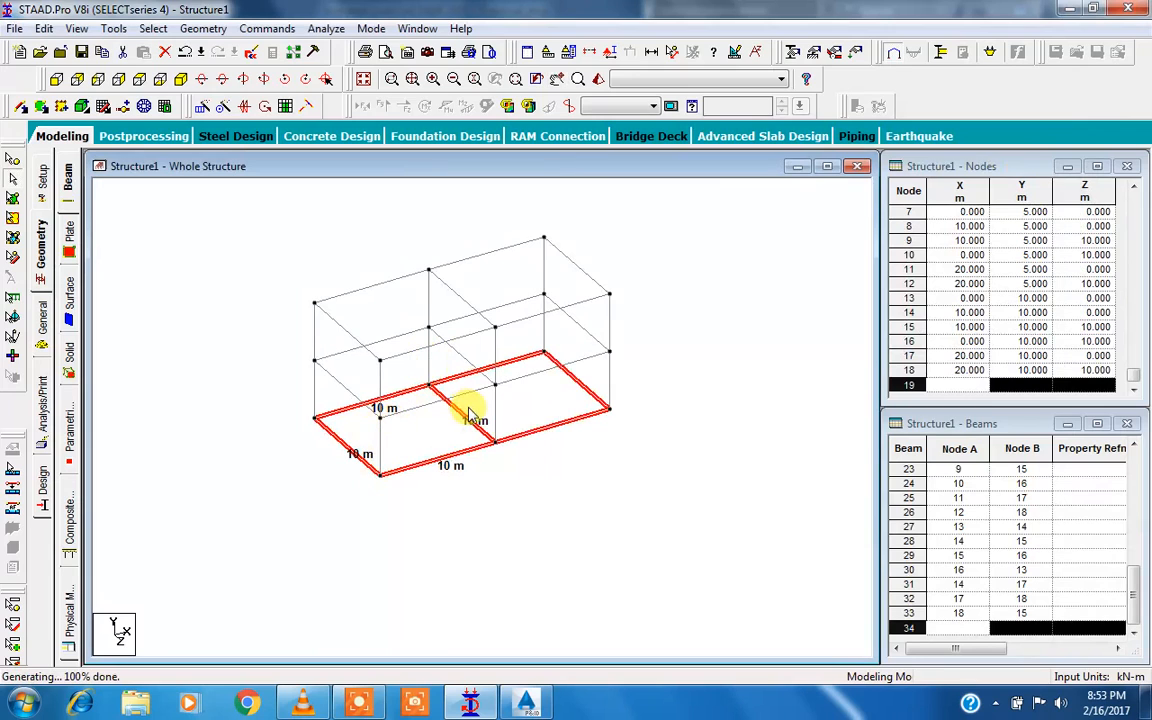
key("Delete")
key("Return")
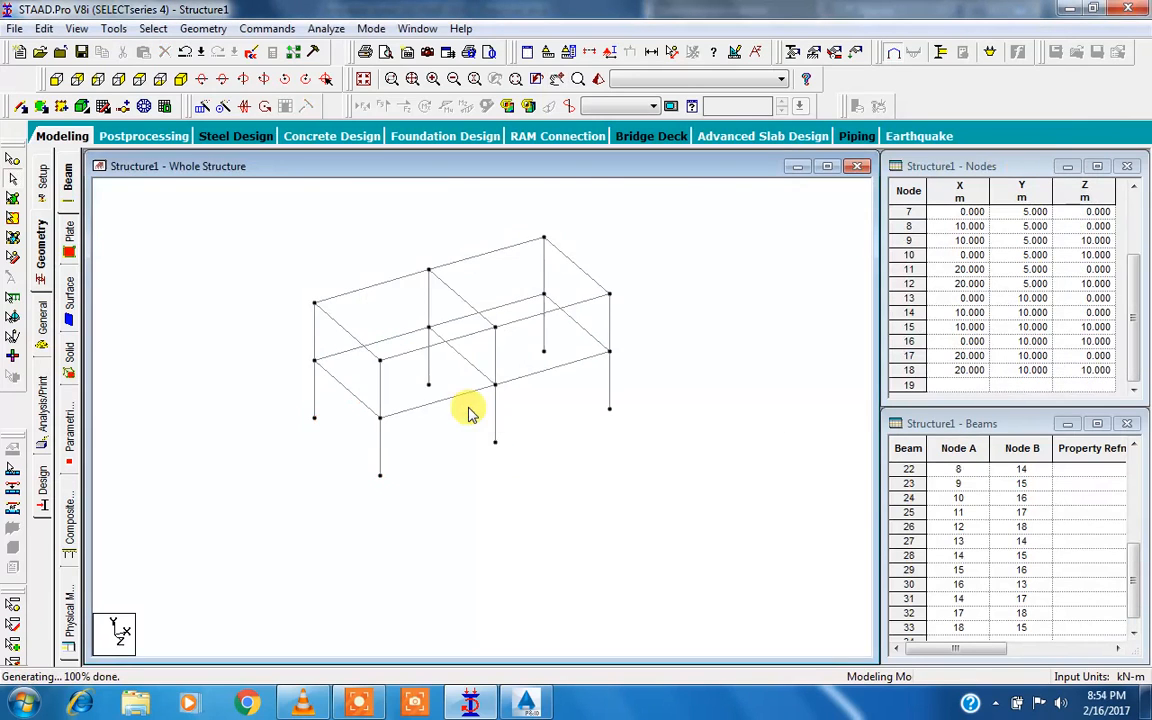
Repeat the six-member end frame at X 20 by one 5 m step along global X, with Link Steps and Open Base enabled.
scroll(432, 339, "up", 3)
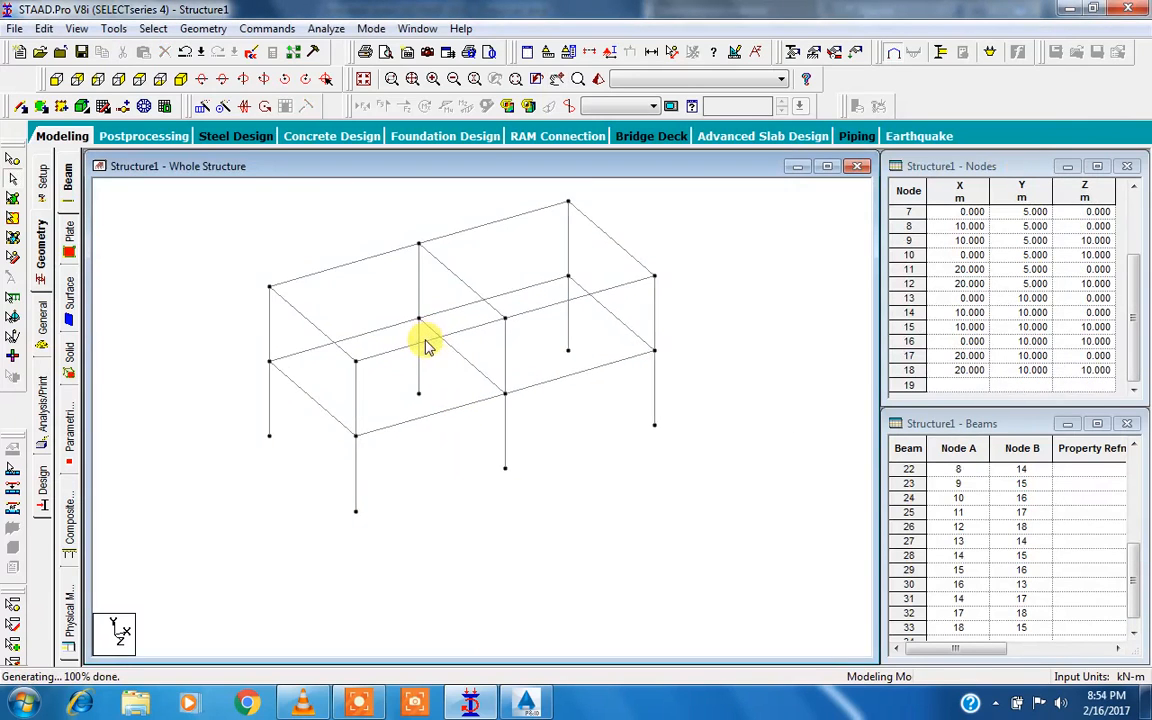
middle_click_drag(388, 289, 366, 330)
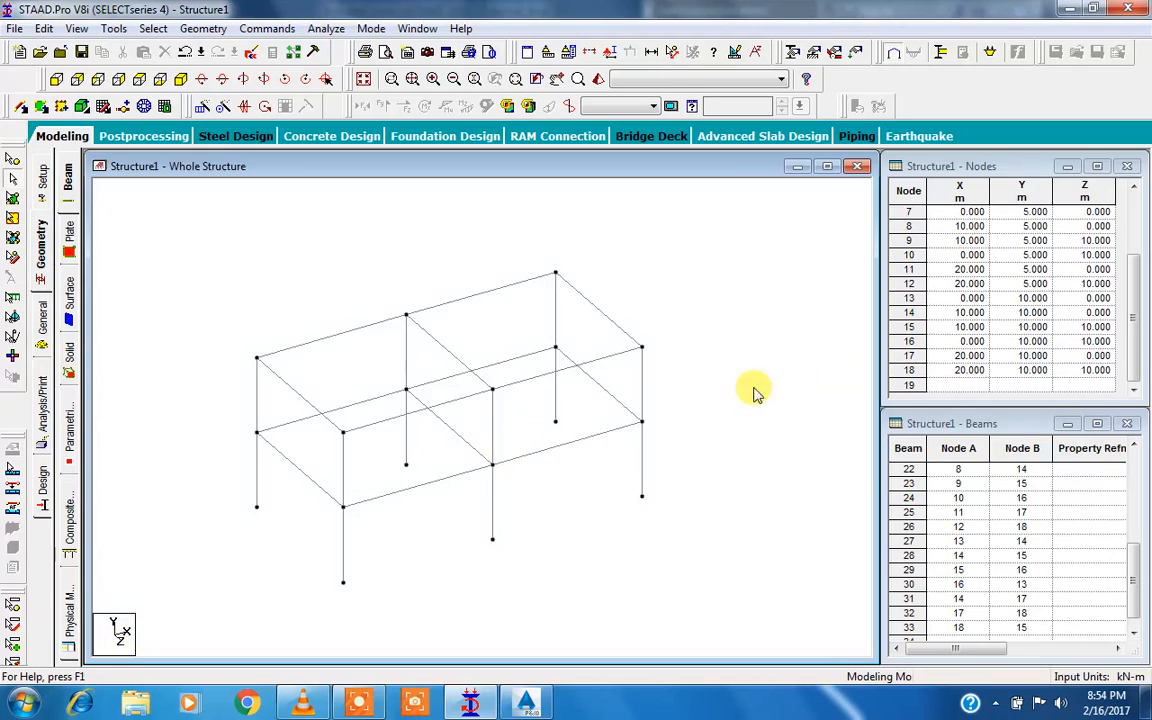
left_click(642, 462)
left_click(641, 385, "ctrl")
left_click(598, 310, "ctrl")
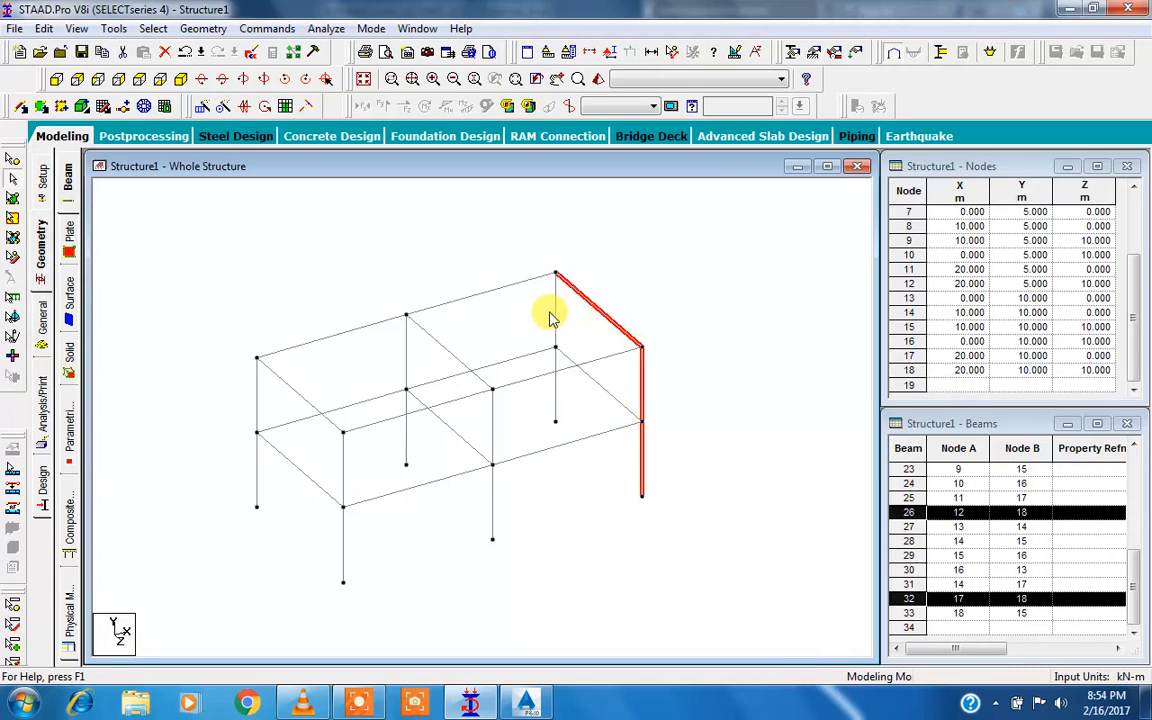
left_click(586, 374, "ctrl")
left_click(556, 388, "ctrl")
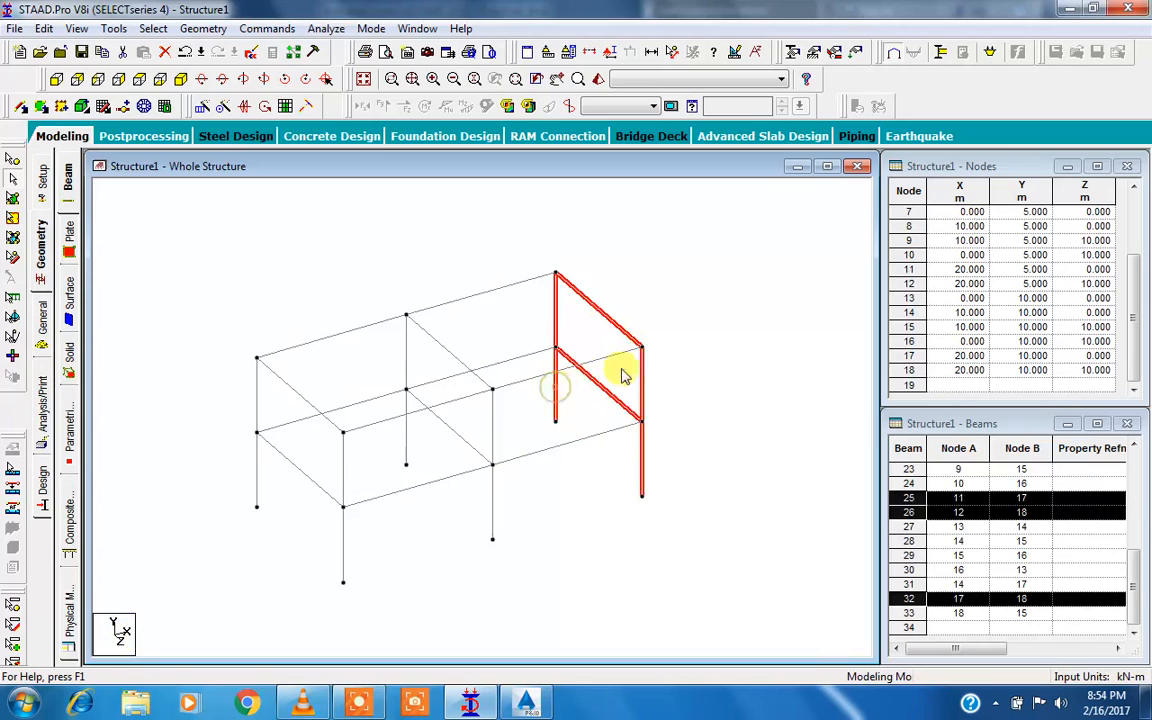
left_click(202, 106)
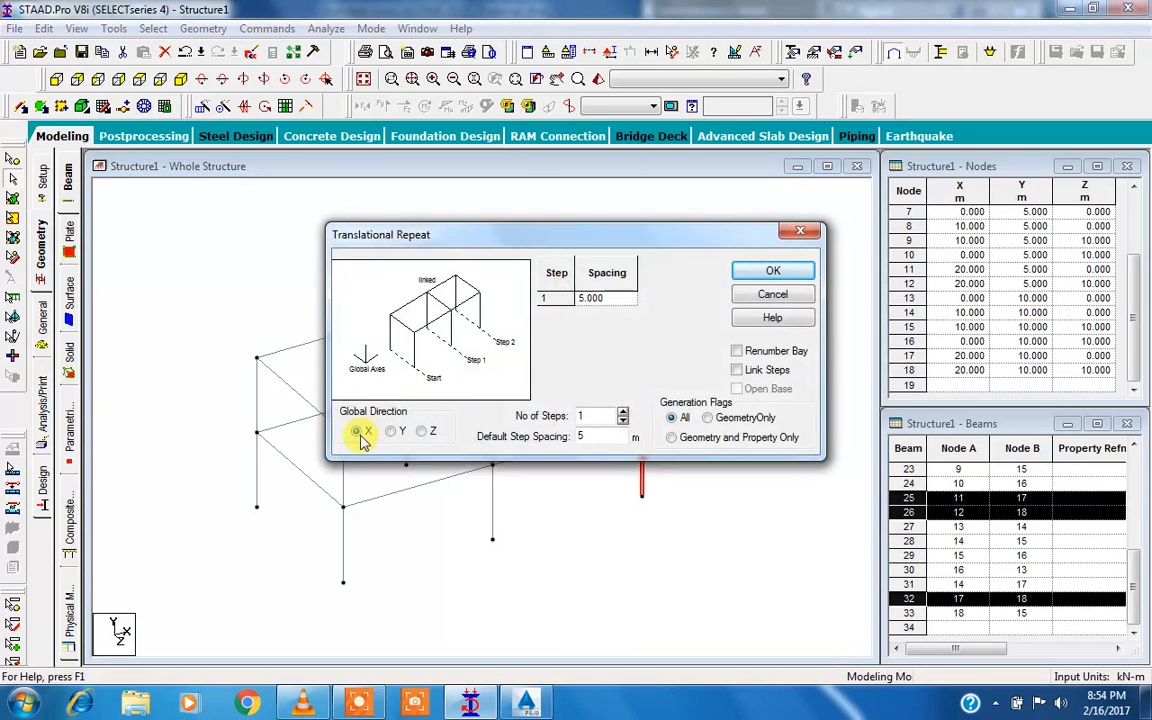
left_click(594, 415)
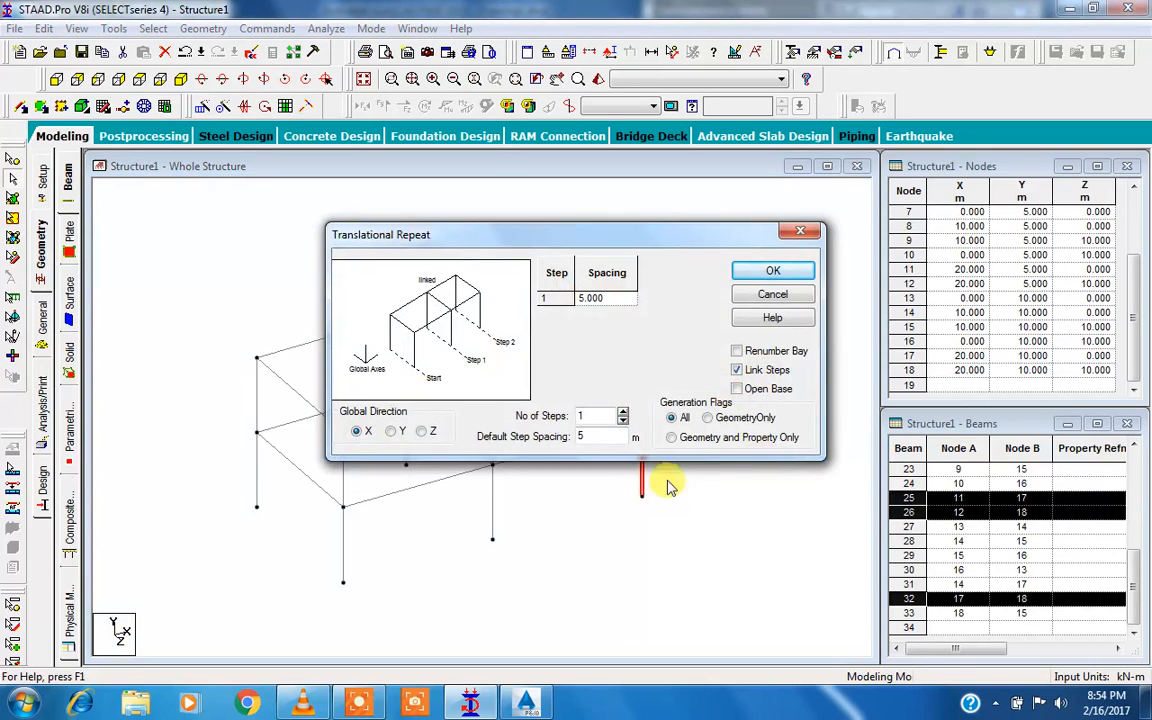
left_click_drag(666, 244, 320, 172)
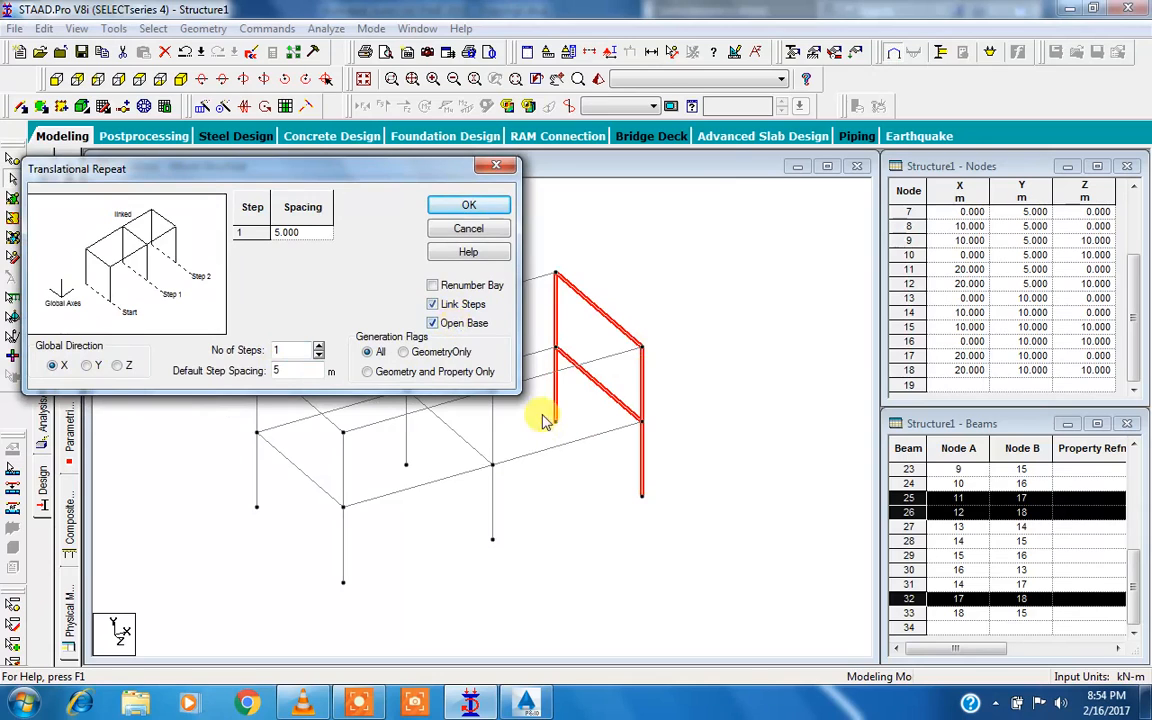
left_click(469, 206)
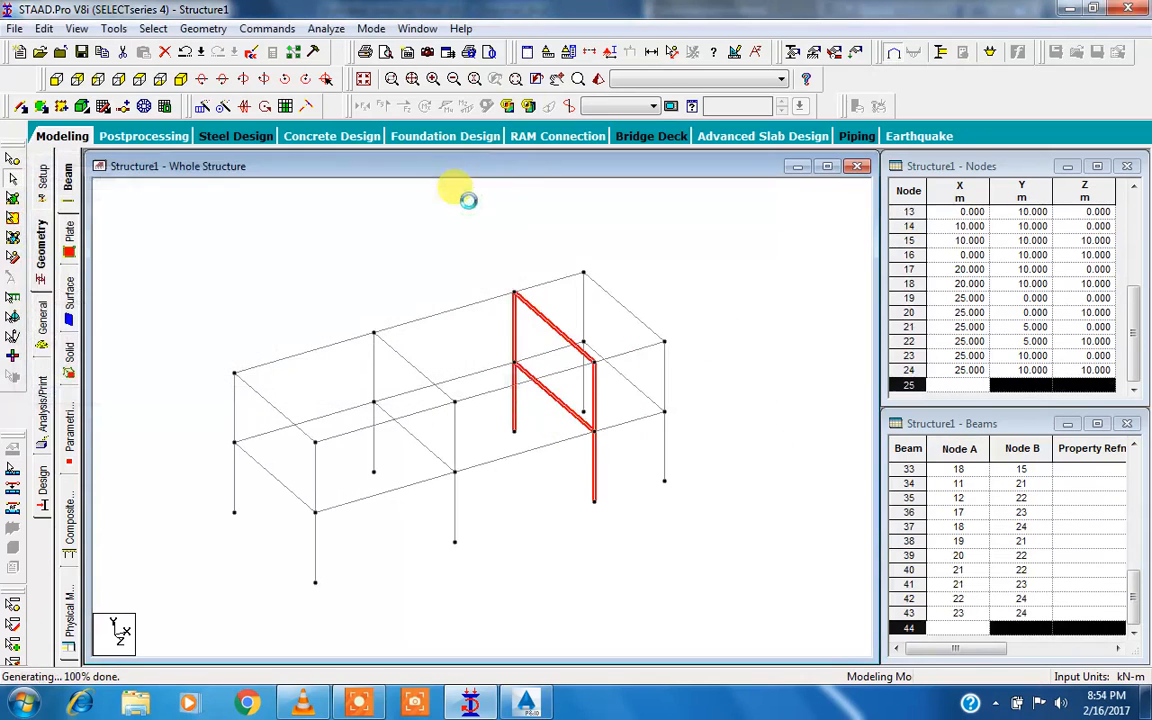
left_click(686, 356)
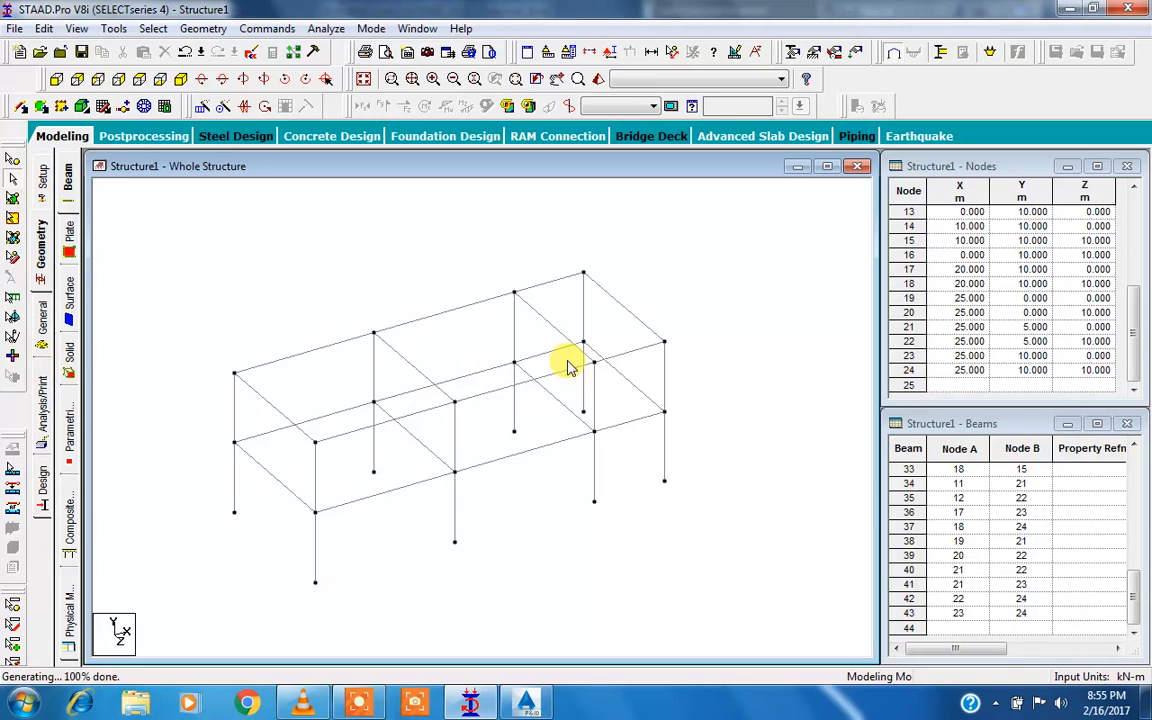
Delete all beams of the structure together with the nodes left without members.
left_click(568, 365)
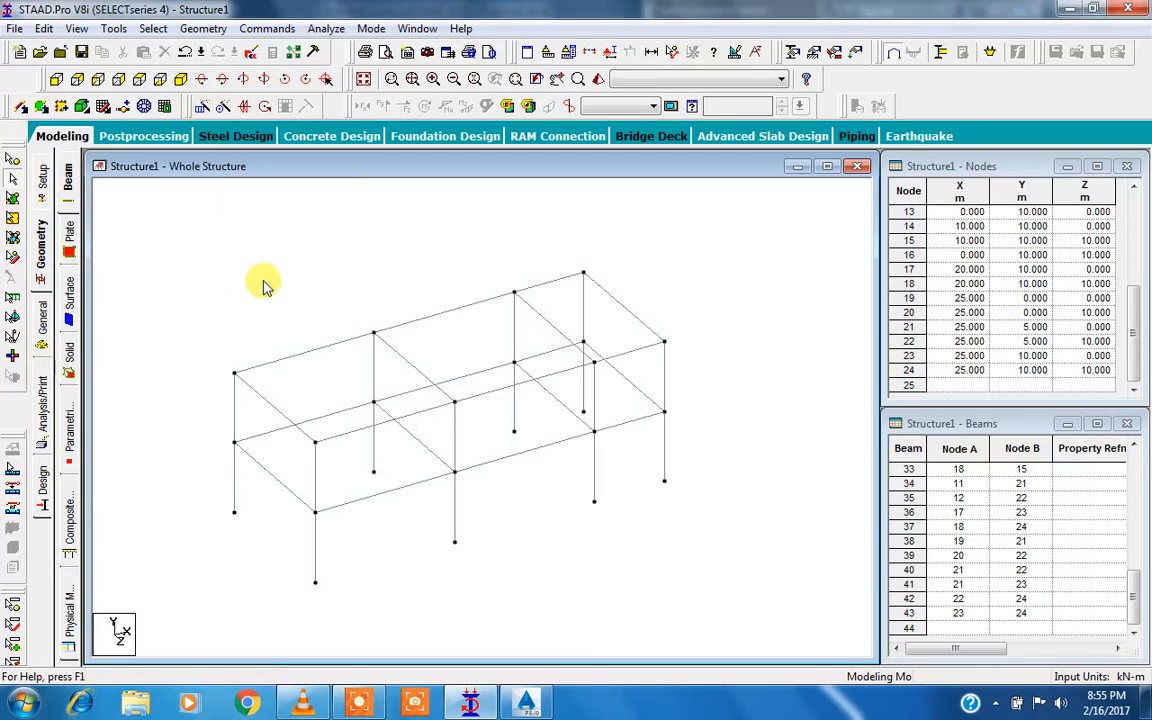
scroll(540, 350, "down", 1)
middle_click_drag(440, 352, 479, 352)
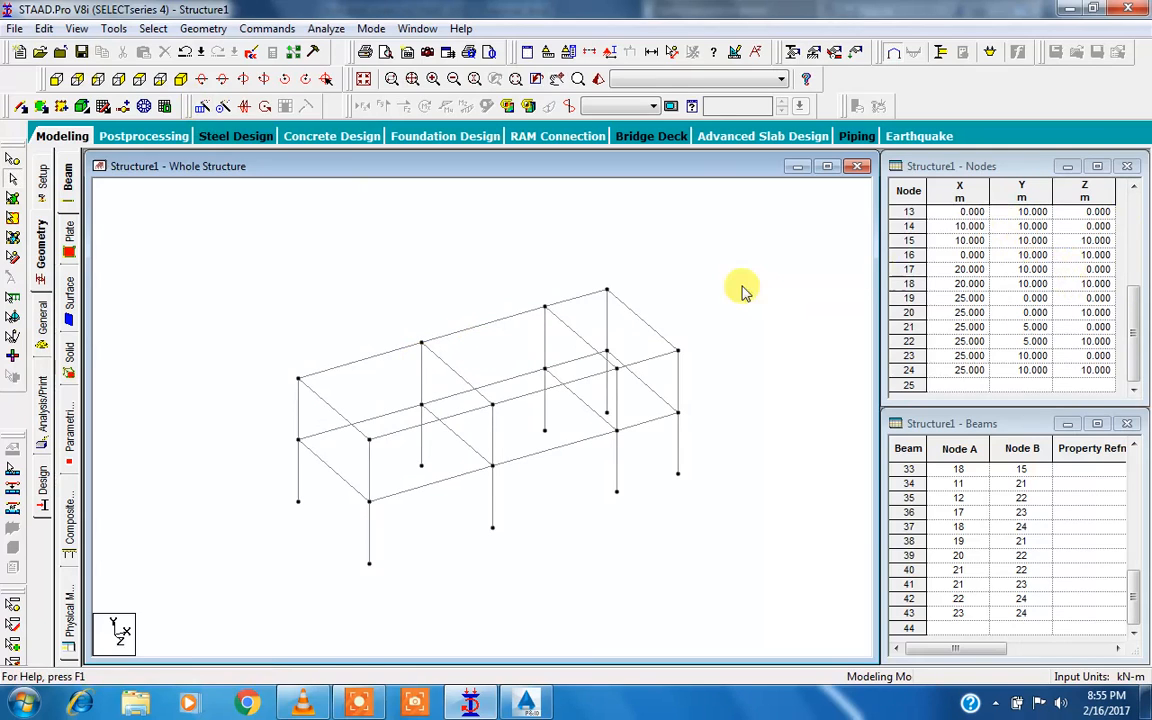
key("ctrl+a")
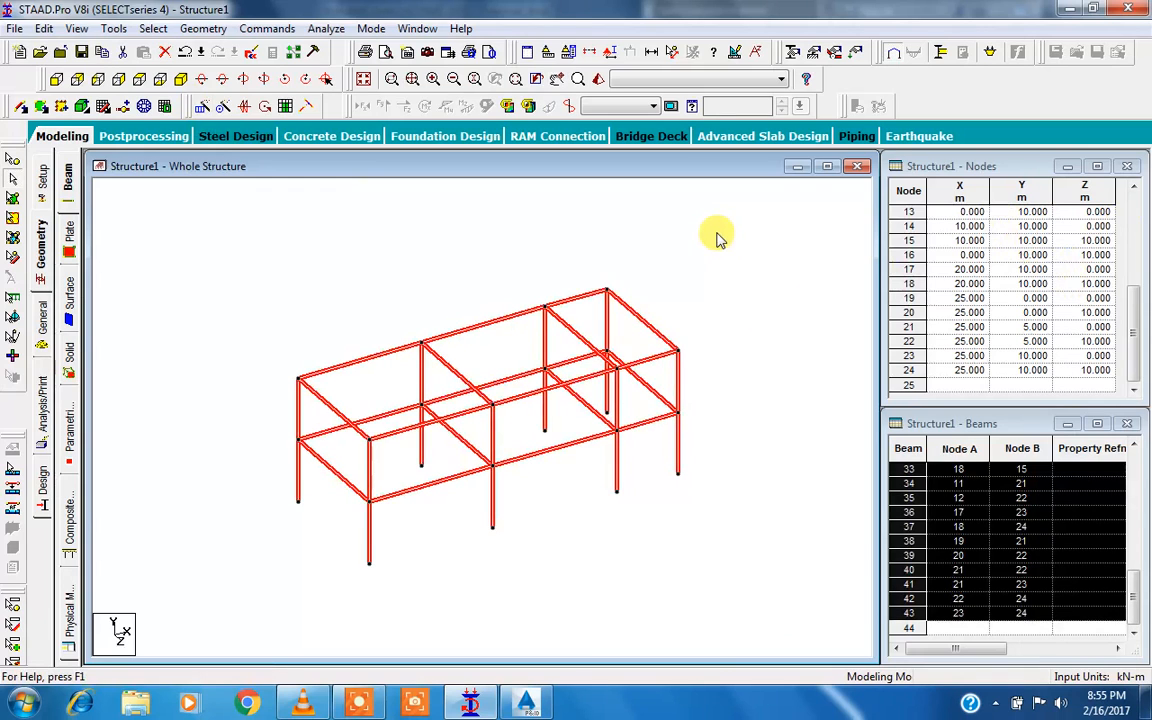
key("Delete")
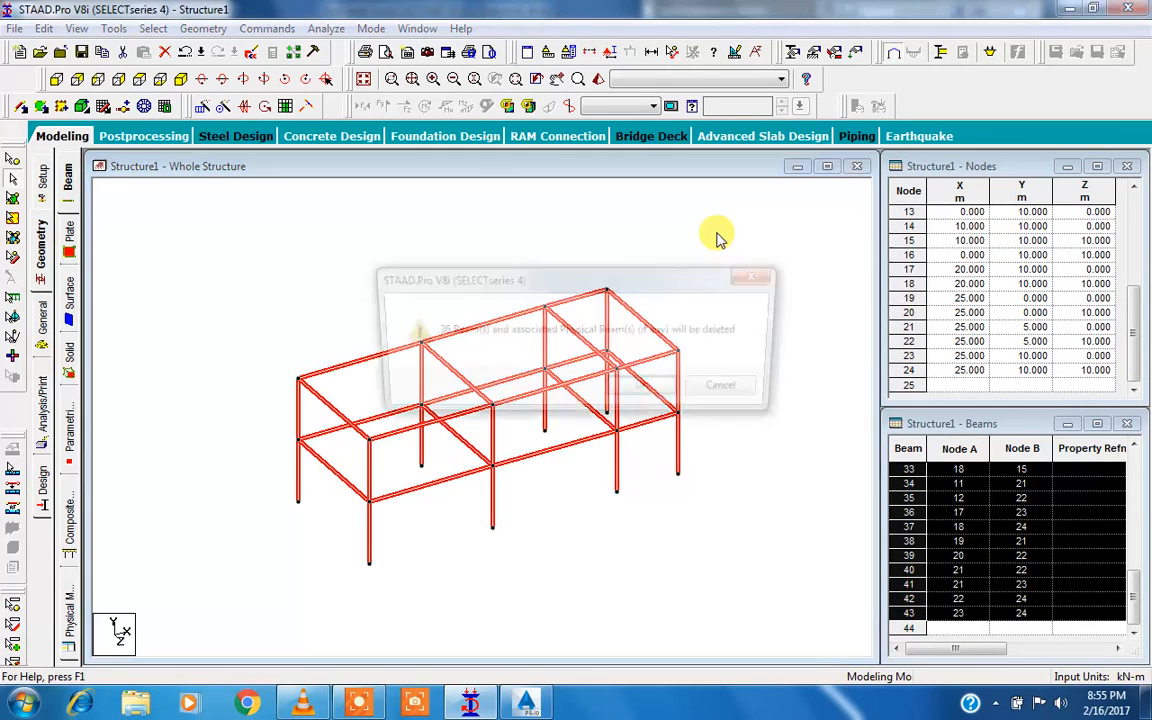
key("Return")
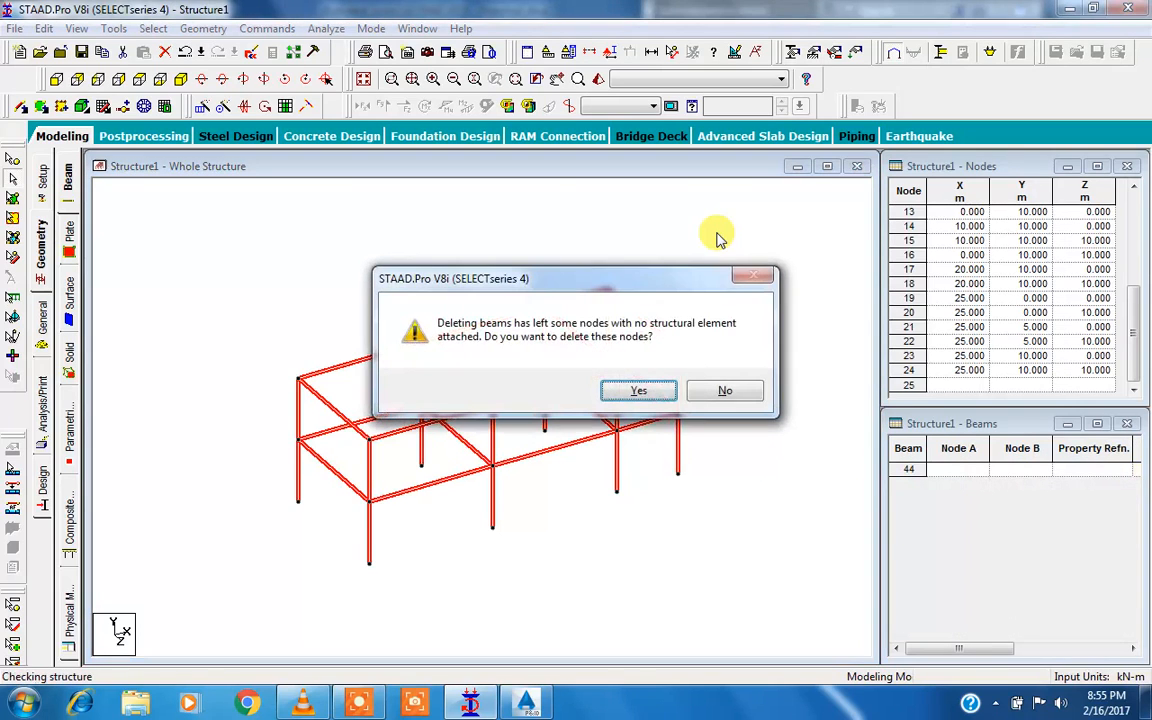
left_click(645, 394)
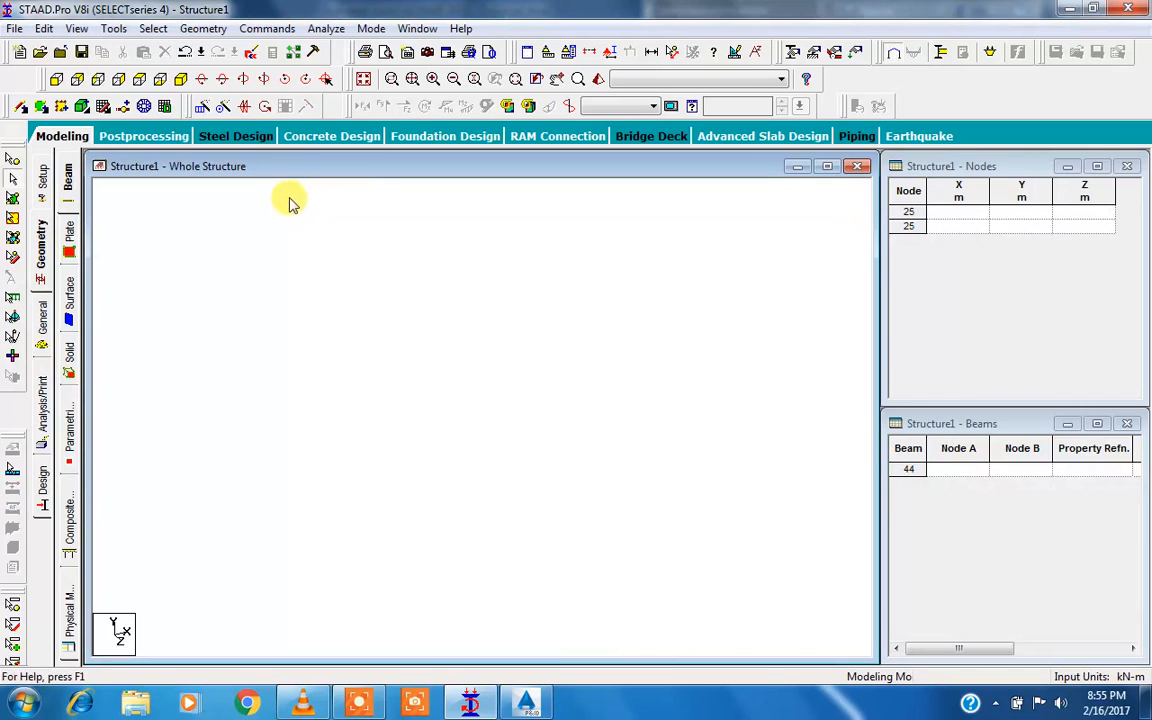
Start Snap/Grid Node for beams and move its dialog fully into view beside the default grid.
left_click(203, 28)
mouse_move(210, 66)
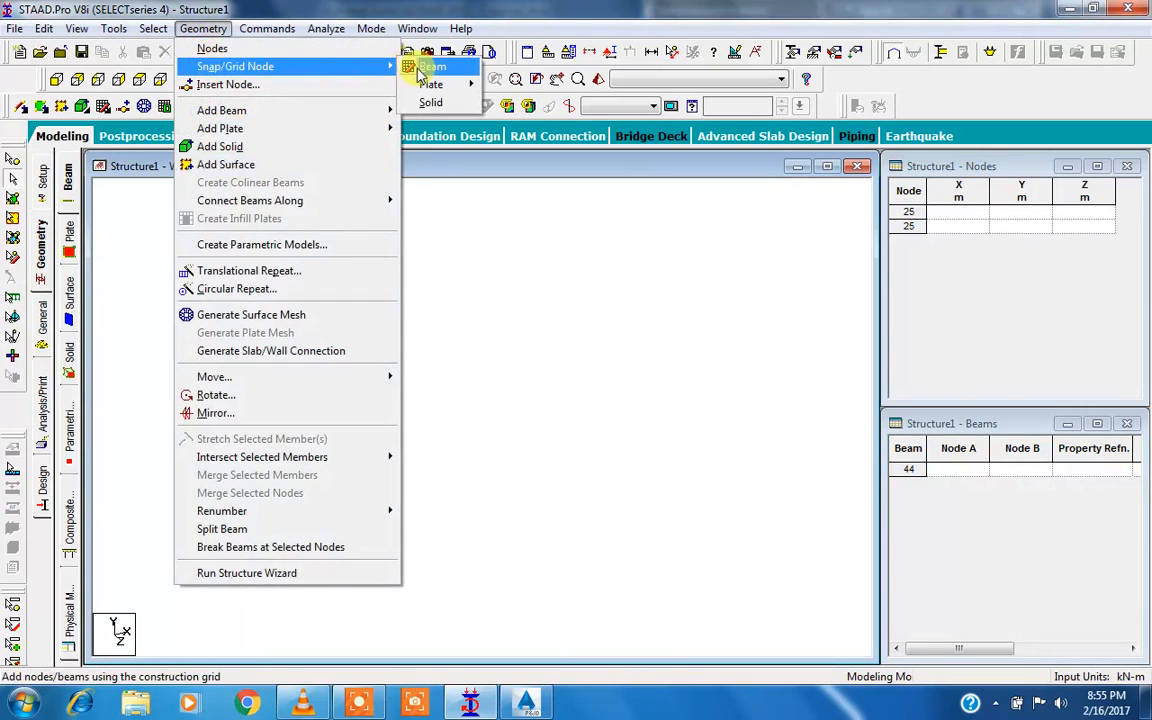
left_click(428, 67)
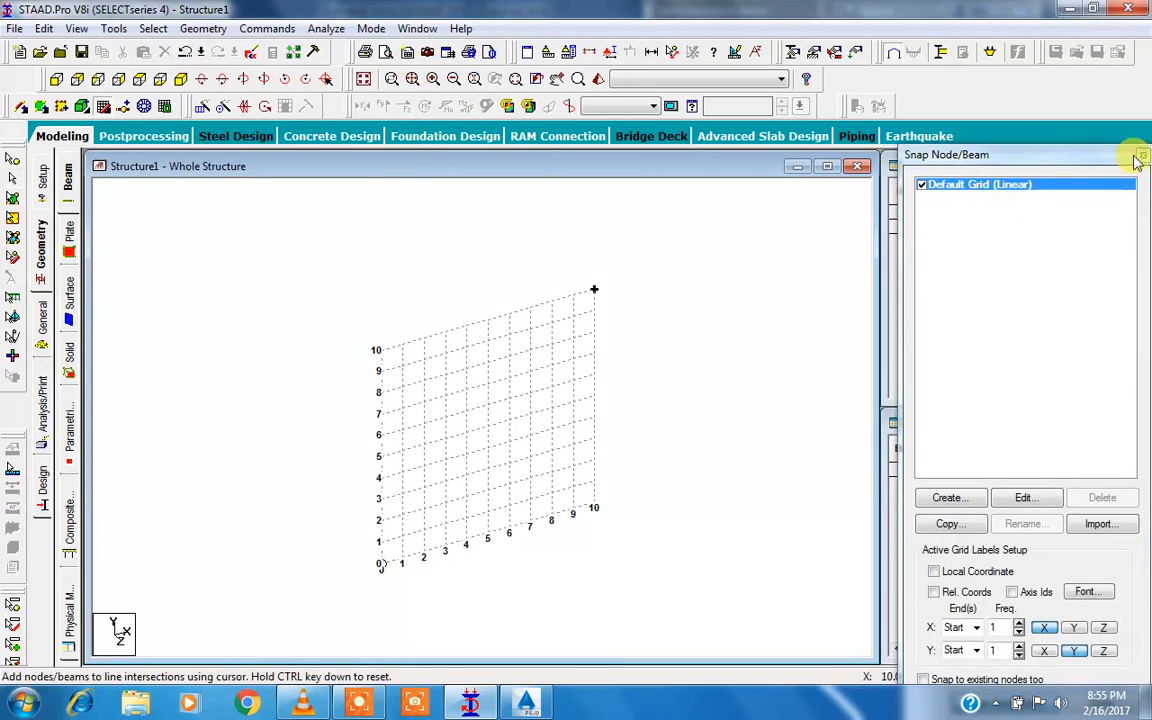
left_click_drag(1042, 153, 1014, 98)
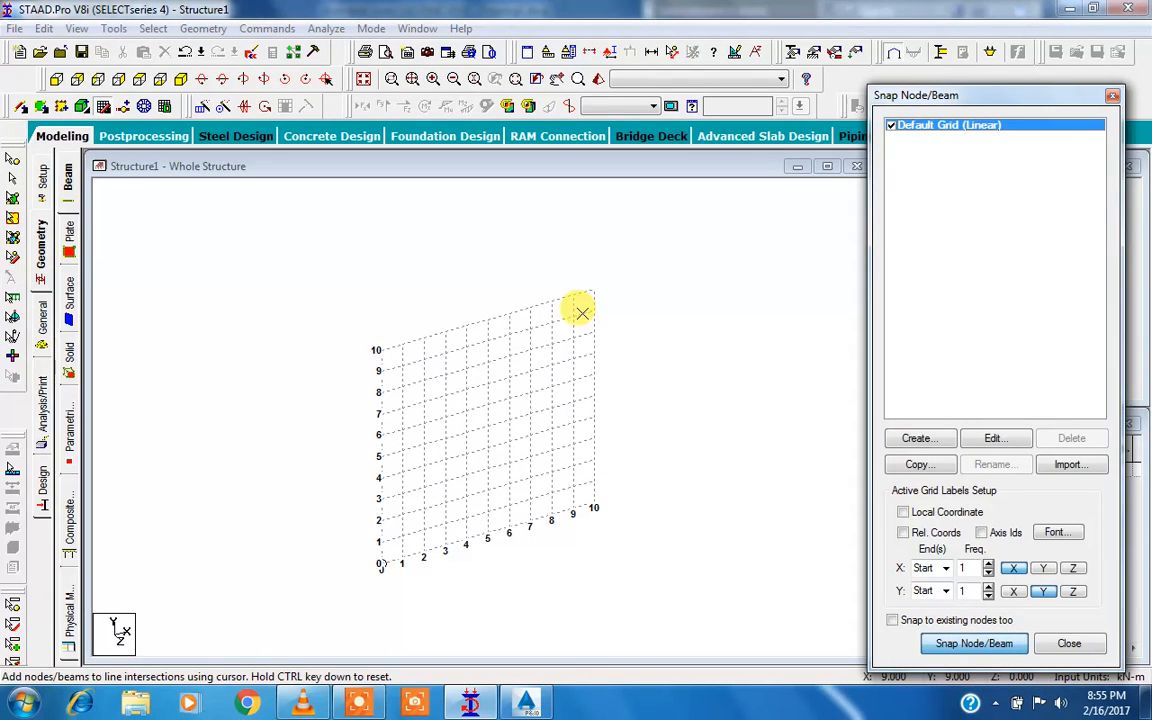
Switch to the AutoCAD drawing, show it in top view with the grid on for closer inspection, and return to STAAD.Pro.
left_click(303, 702)
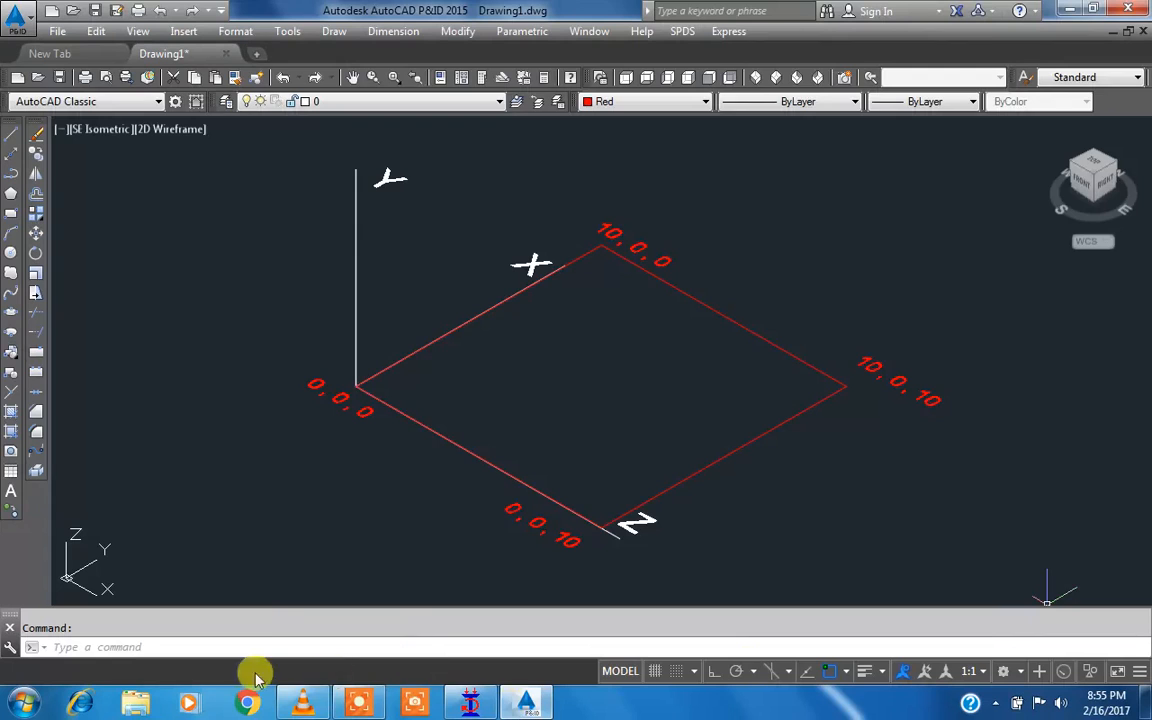
left_click(626, 77)
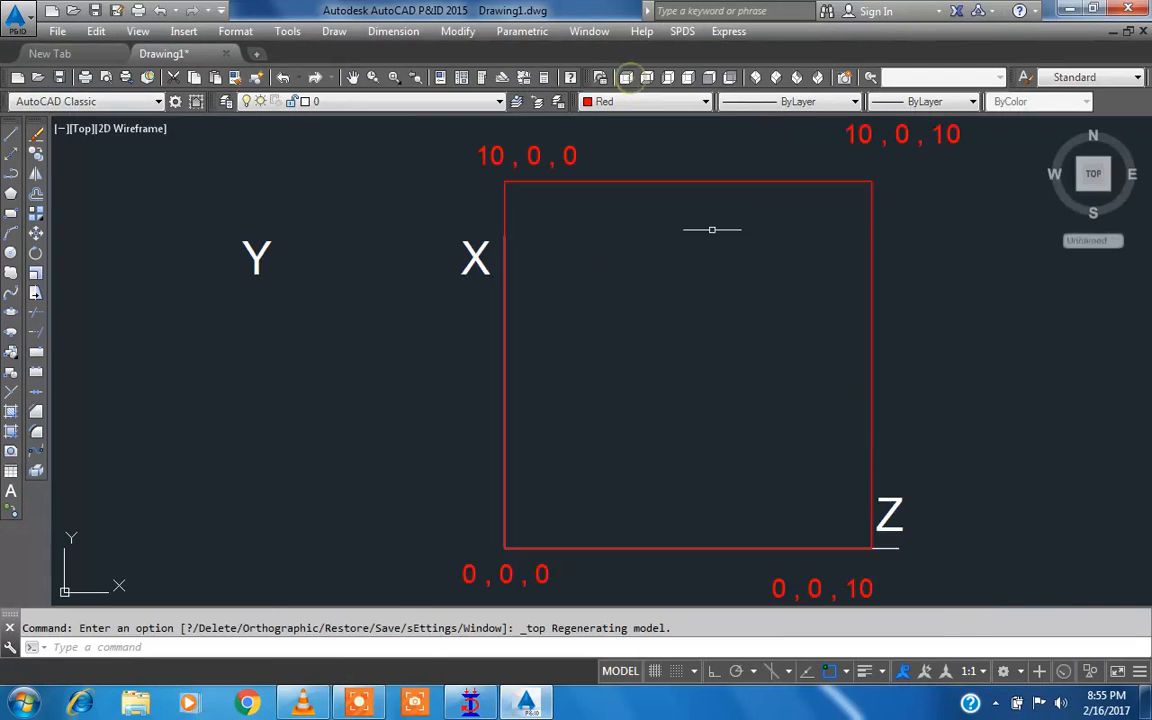
left_click(655, 671)
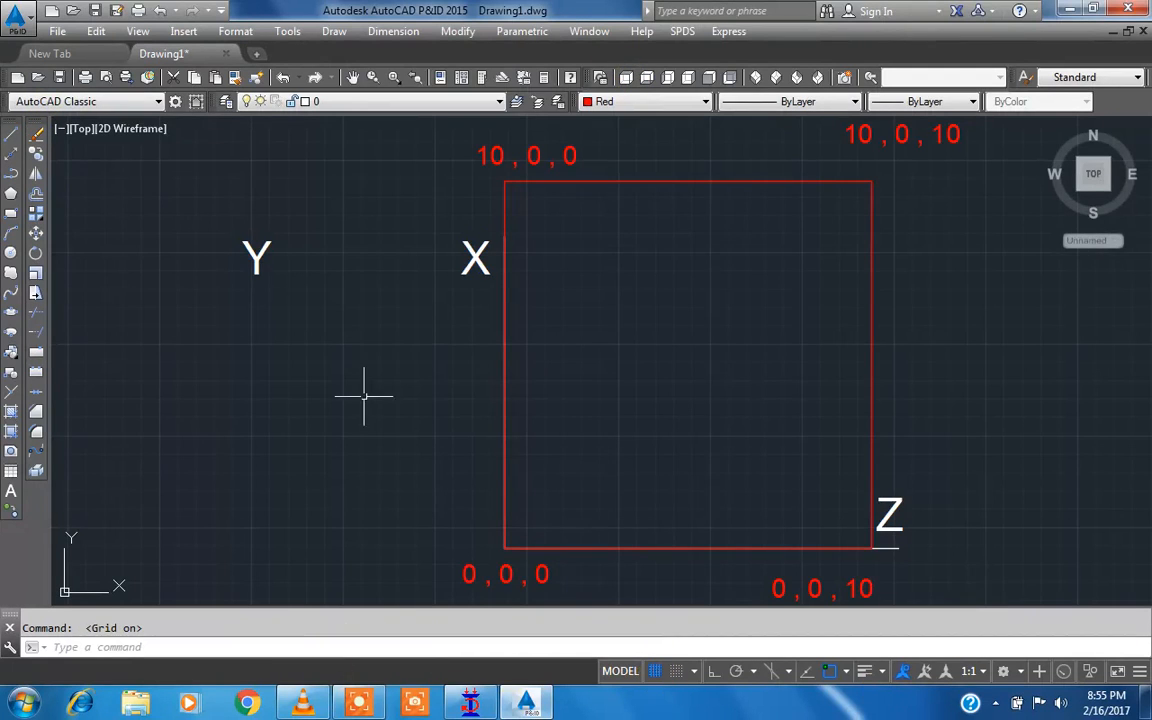
scroll(228, 395, "up", 6)
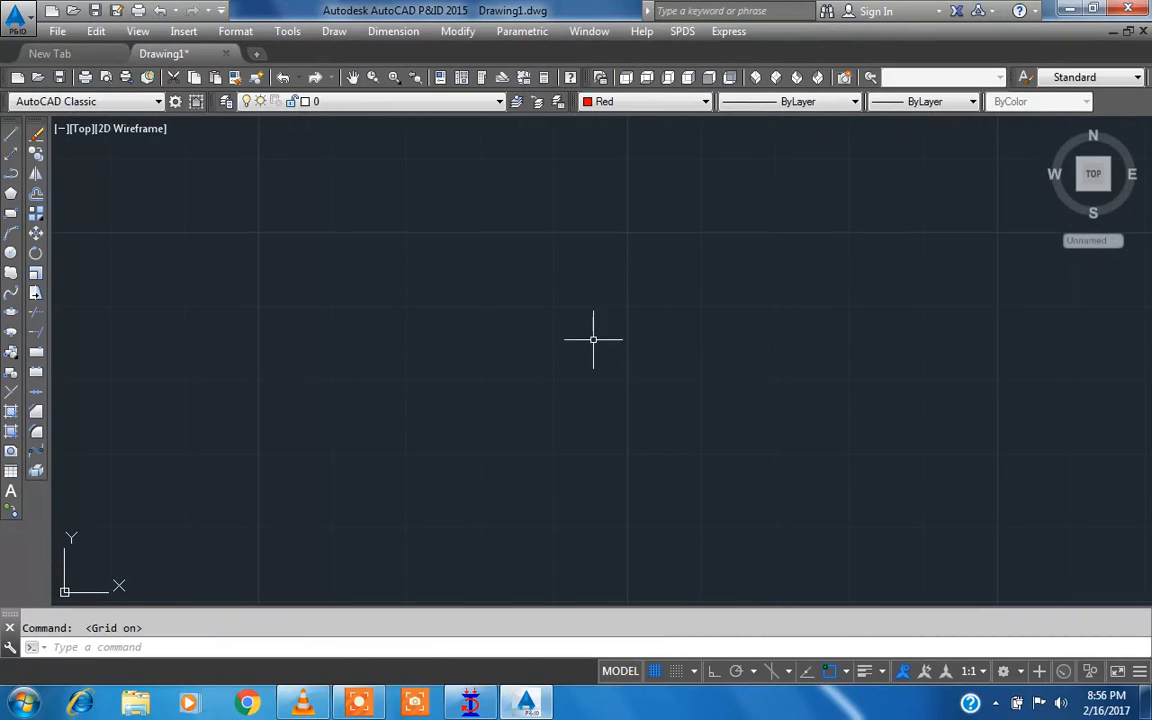
left_click(468, 705)
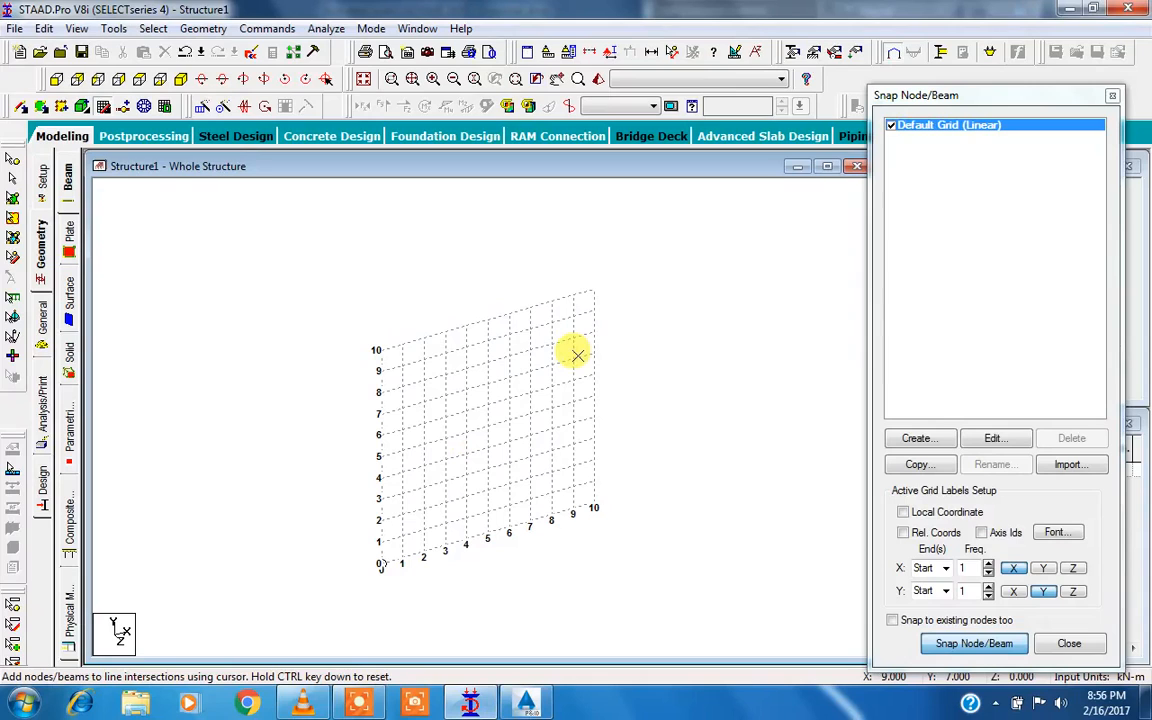
left_click(366, 698)
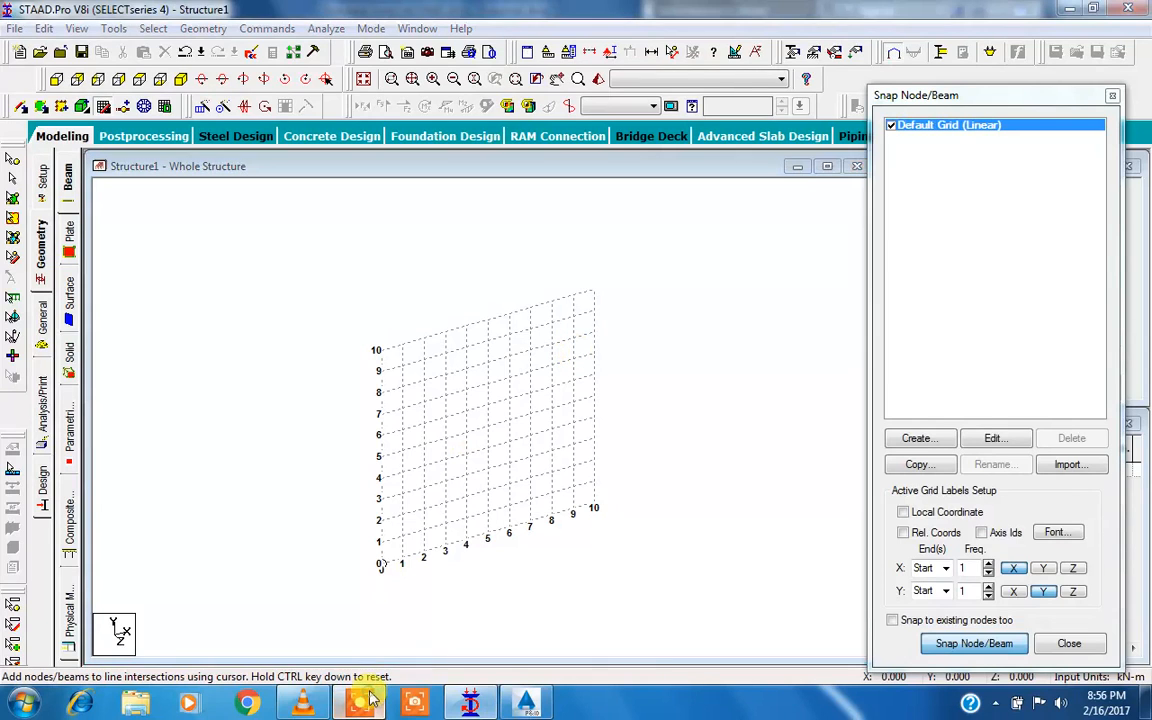
left_click(570, 675)
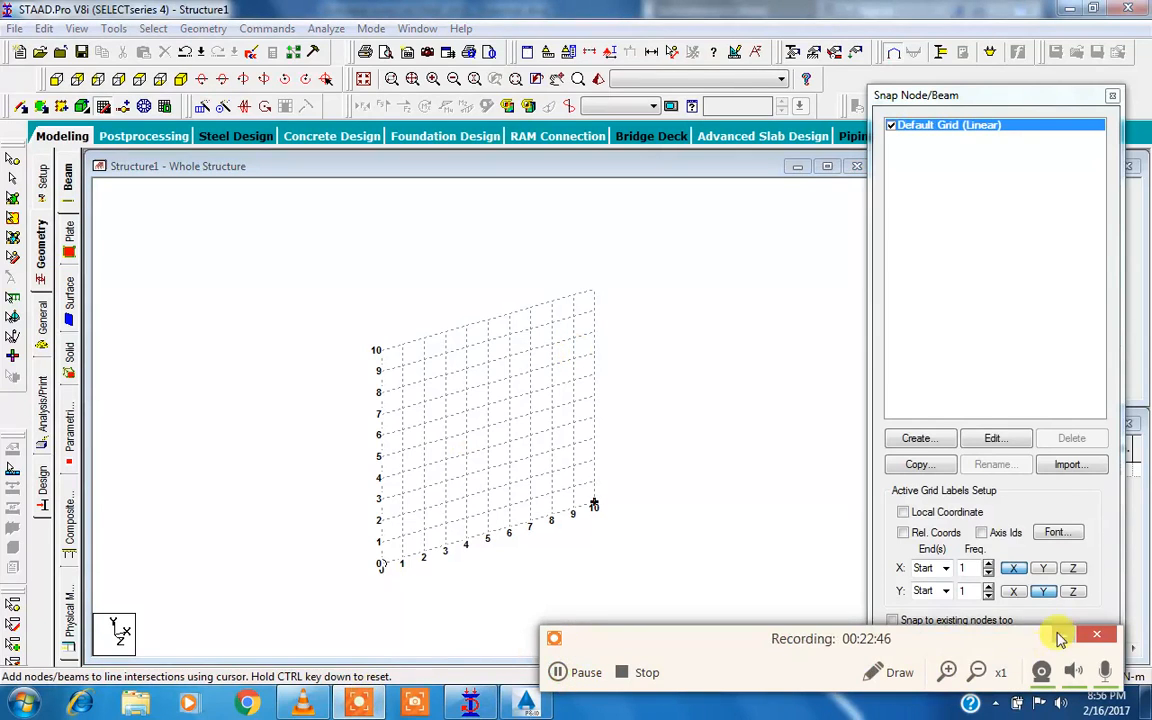
left_click(1062, 636)
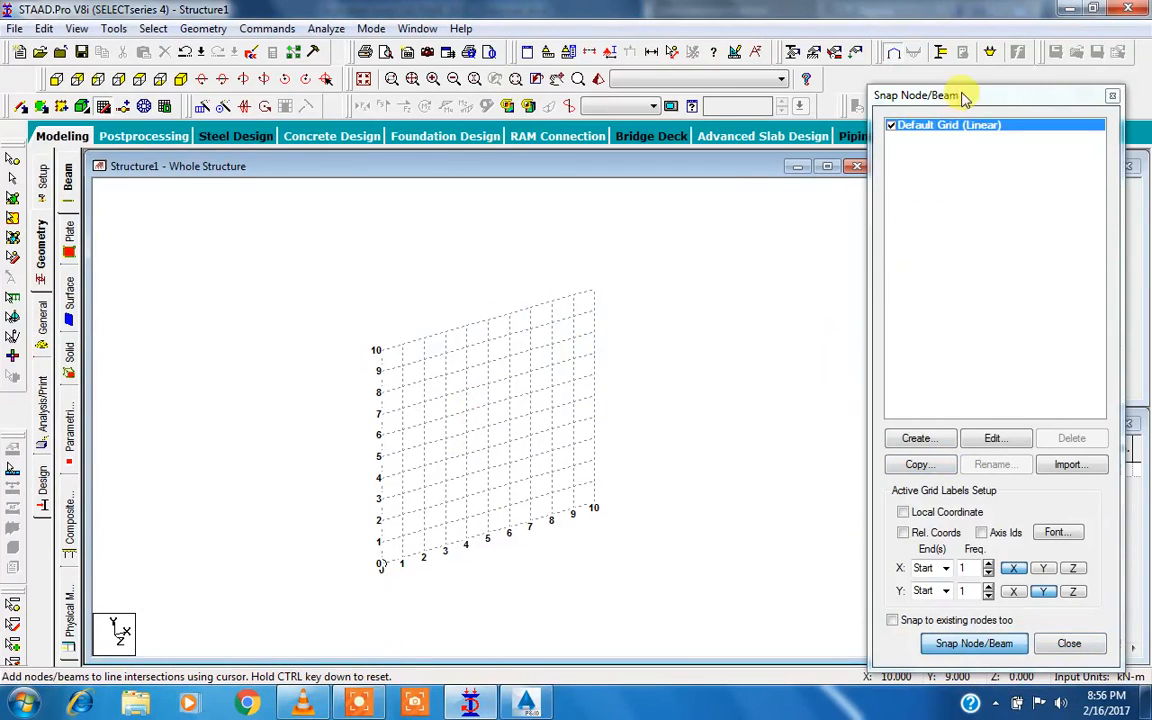
Edit the default linear grid and set its plane to X-Z.
left_click_drag(959, 95, 956, 62)
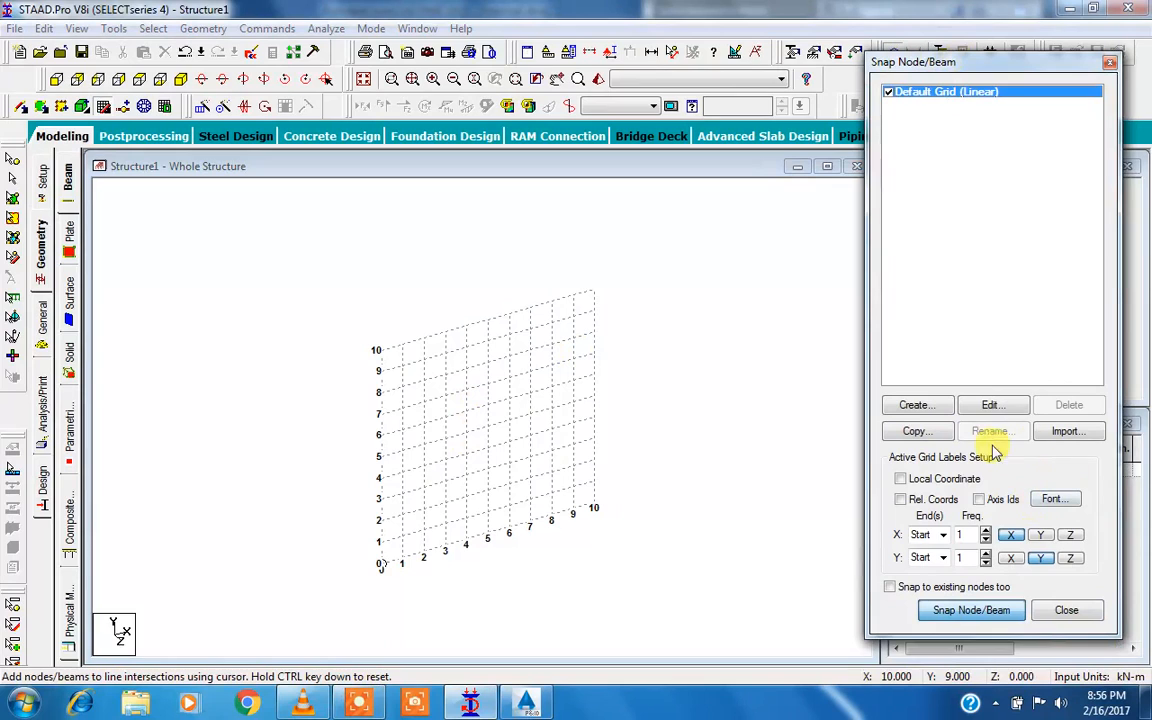
left_click(988, 407)
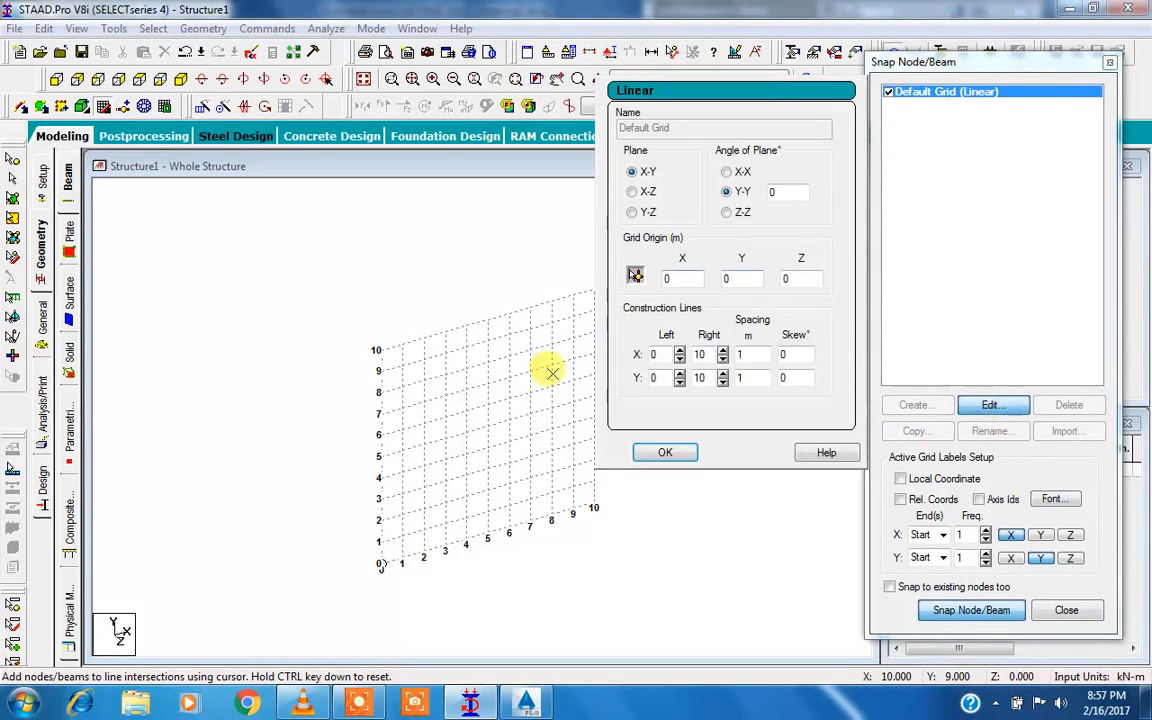
left_click(633, 192)
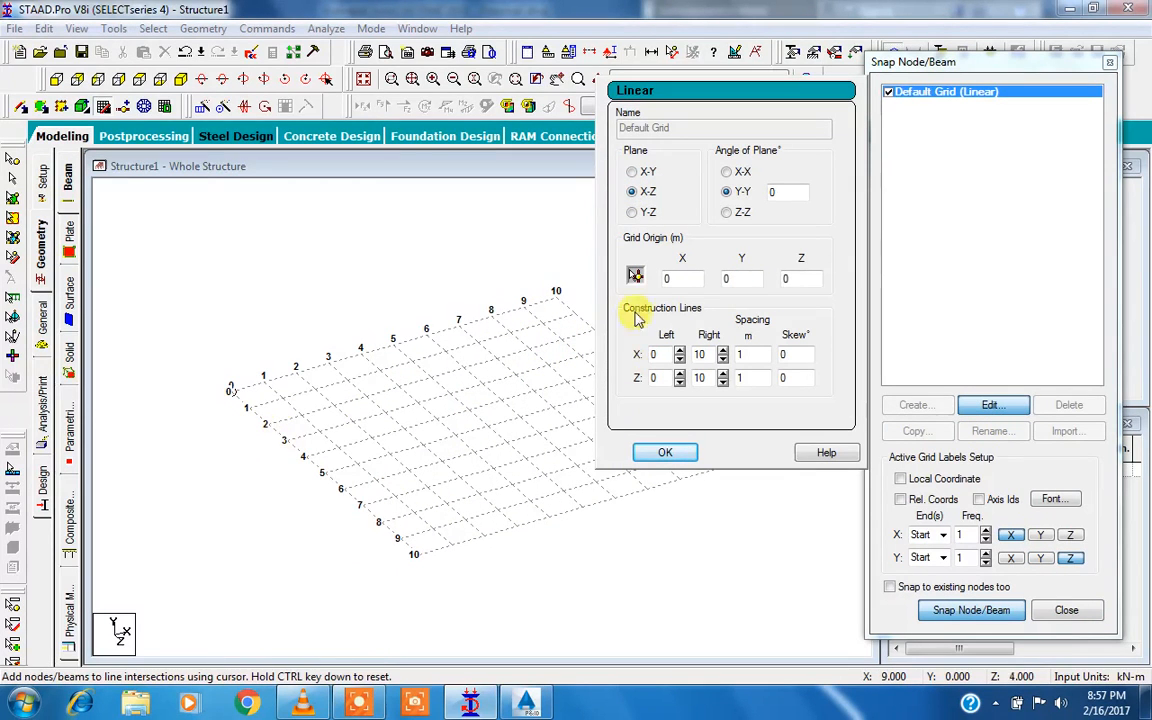
Set the grid origin to X 2, Y 2 and Z 2 m.
left_click(637, 275)
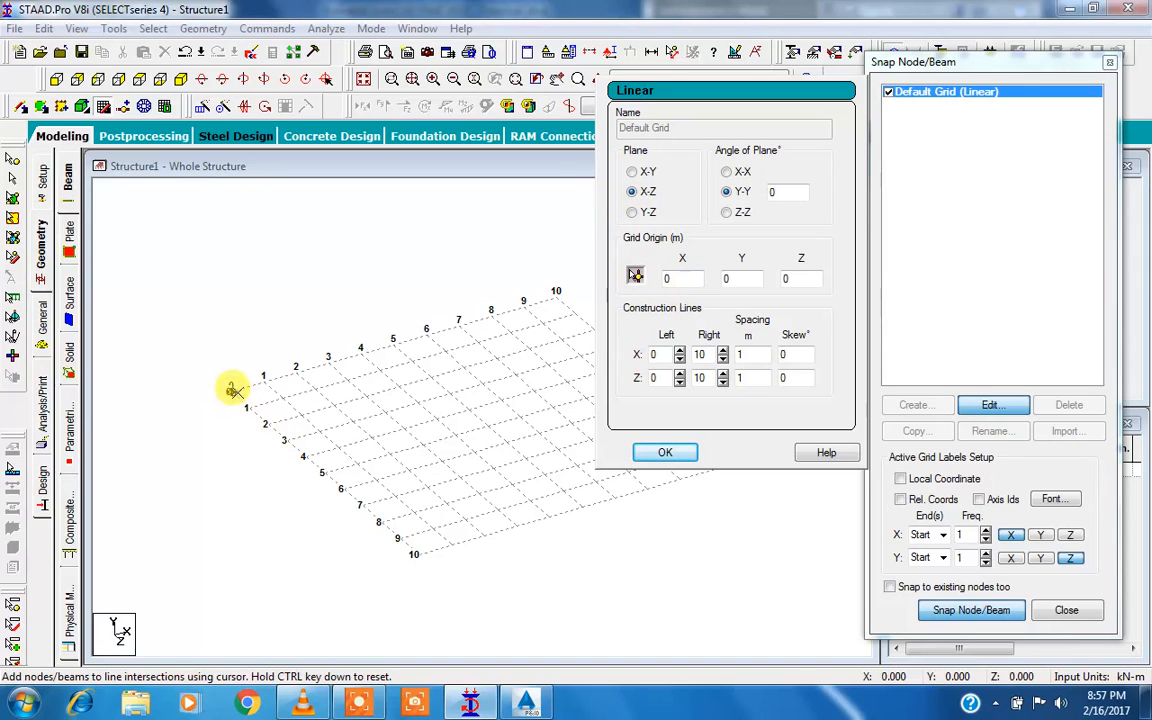
double_click(689, 279)
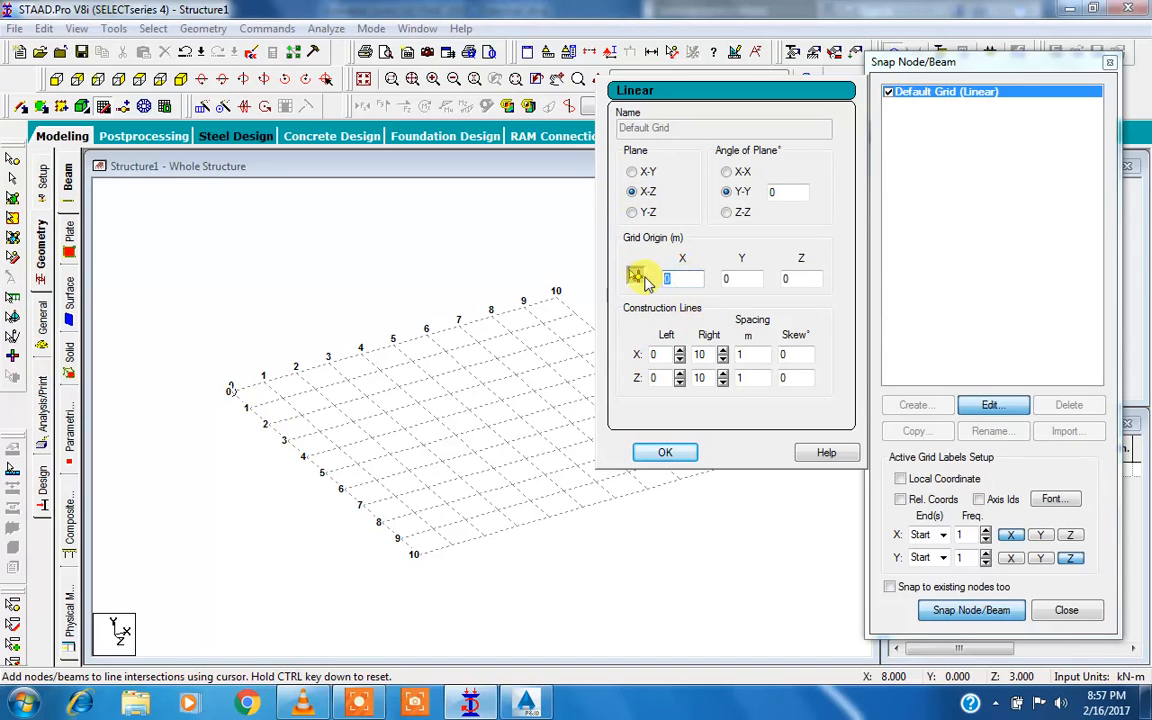
left_click_drag(754, 279, 720, 275)
type("2")
left_click_drag(800, 280, 773, 279)
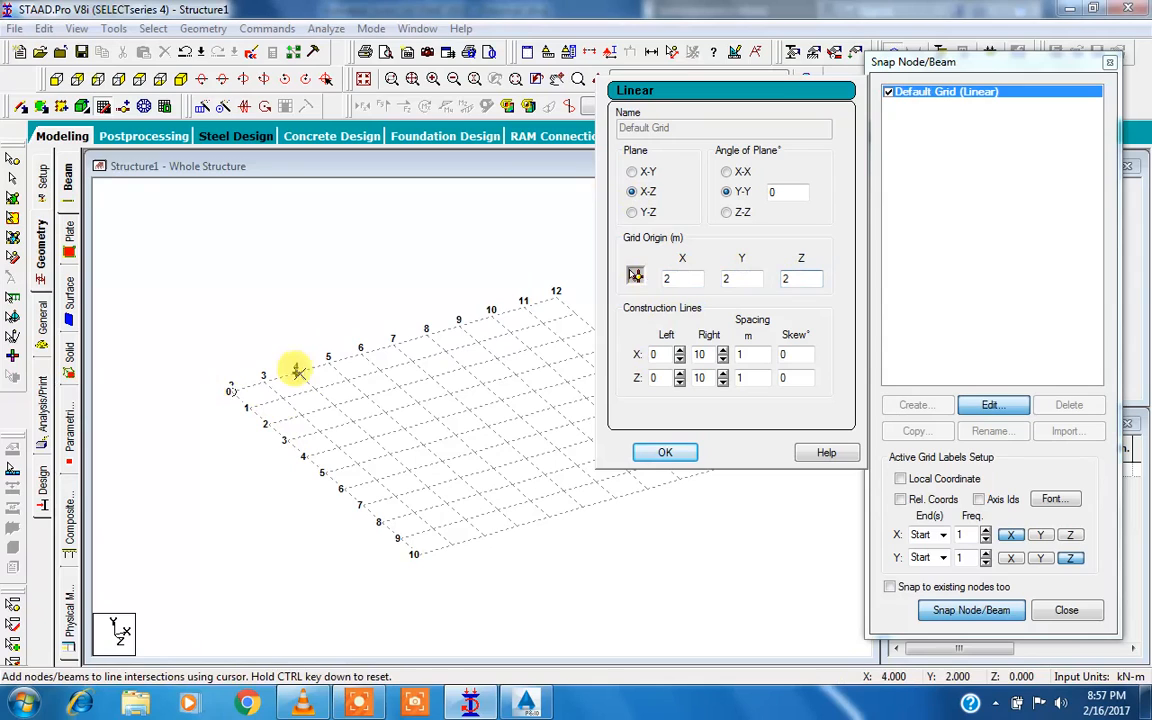
Reset the grid origin to X 0, Y 0 and Z 0 m.
left_click(742, 275)
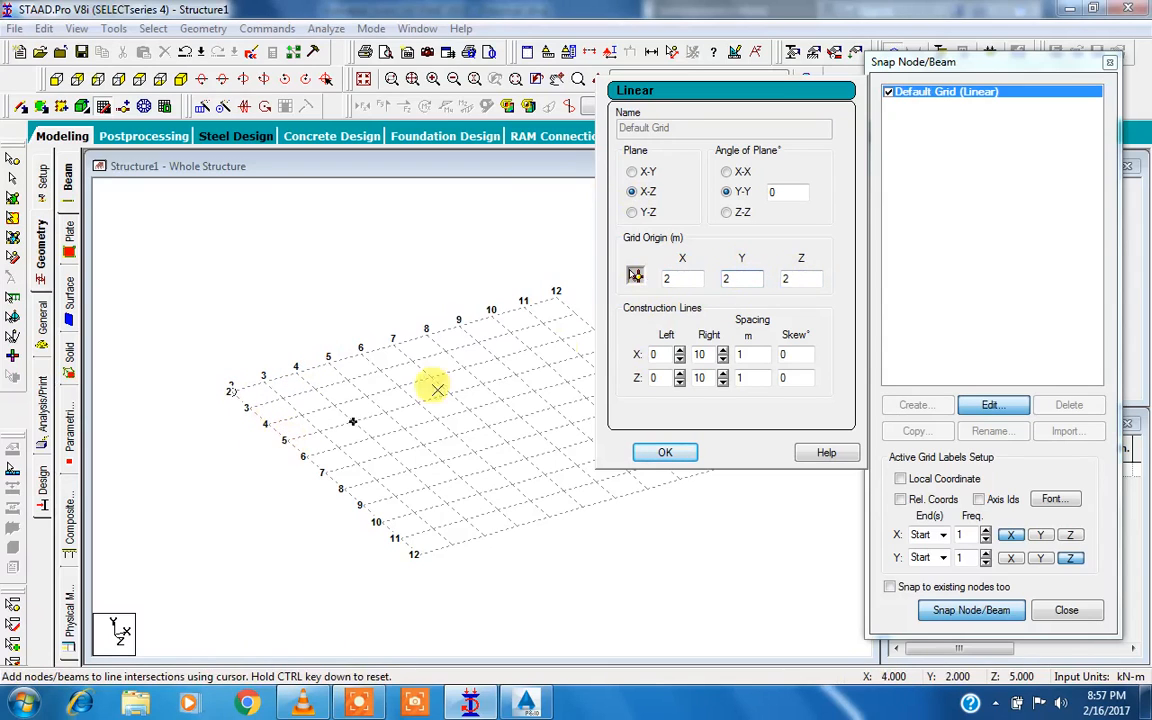
type("0")
left_click_drag(752, 279, 724, 279)
type("0")
left_click_drag(806, 278, 758, 279)
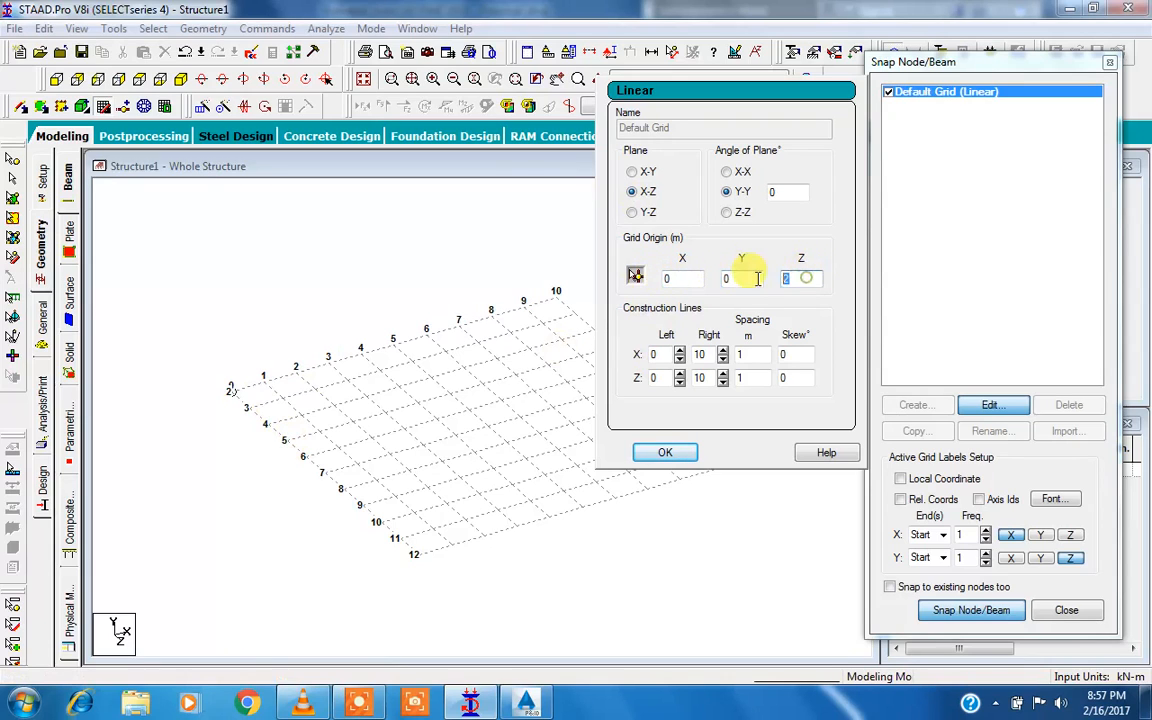
type("0")
left_click(741, 274)
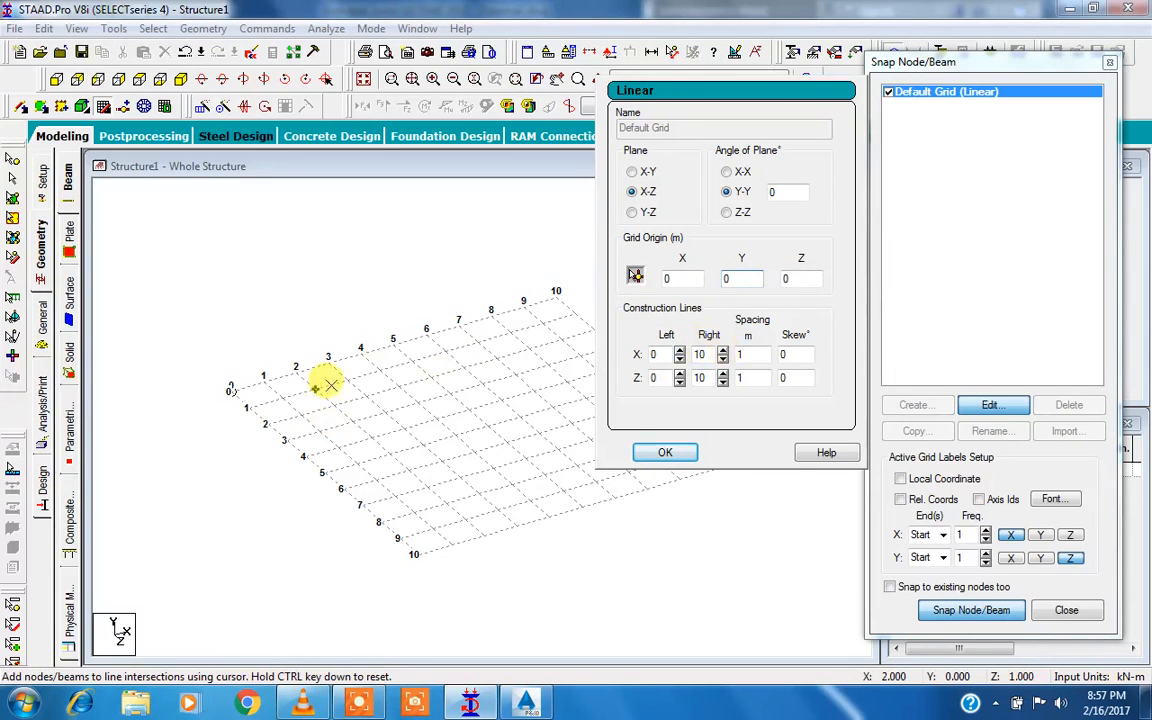
Try a higher number of right-hand construction lines along X, and return it to 10.
left_click(724, 351)
left_click(724, 351)
left_click(723, 360)
left_click(723, 360)
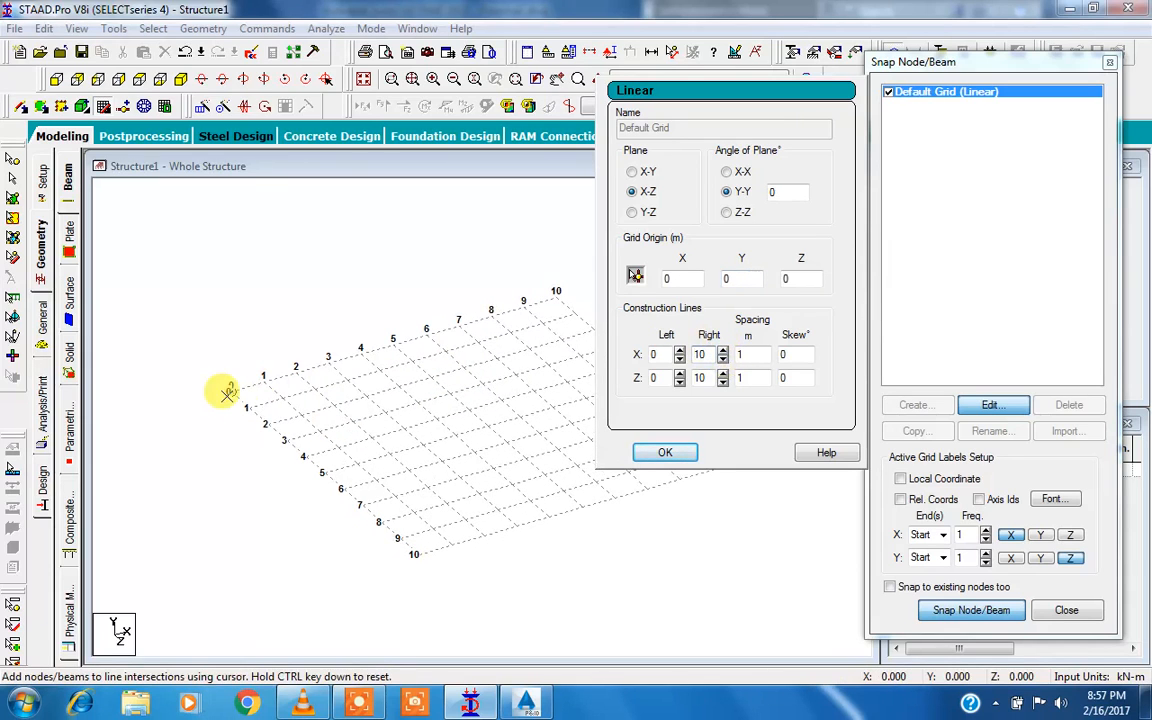
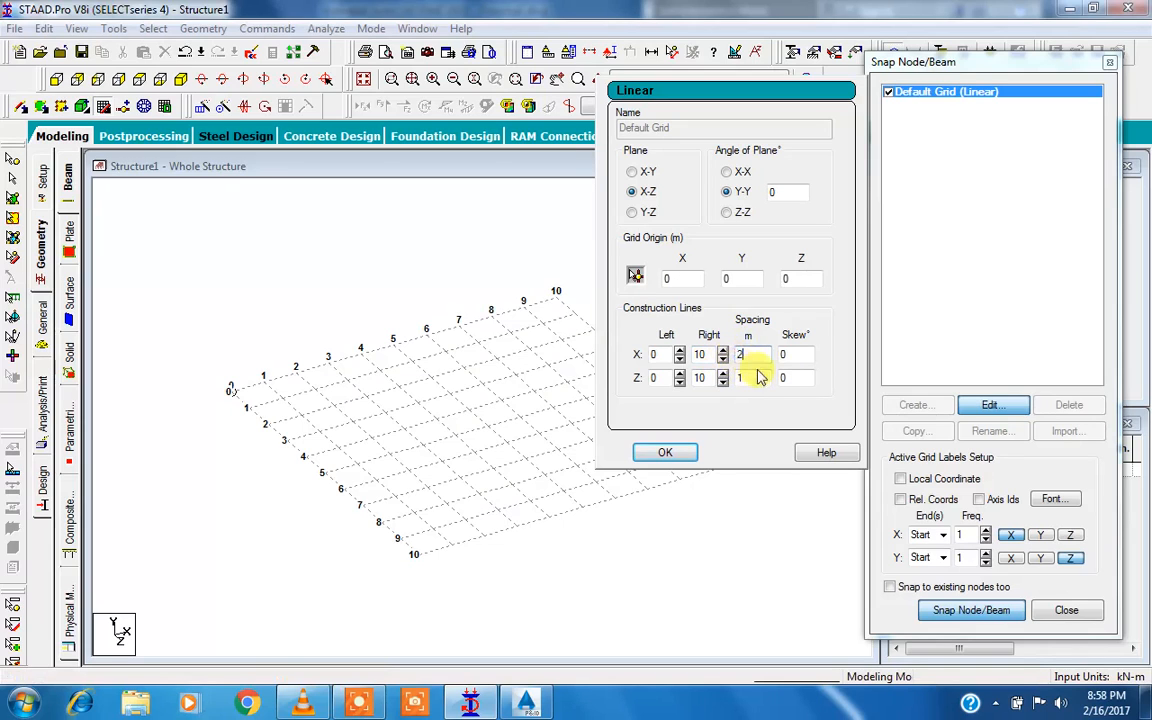
Set the spacing of the X construction lines to 2 m and accept the grid settings.
type("2")
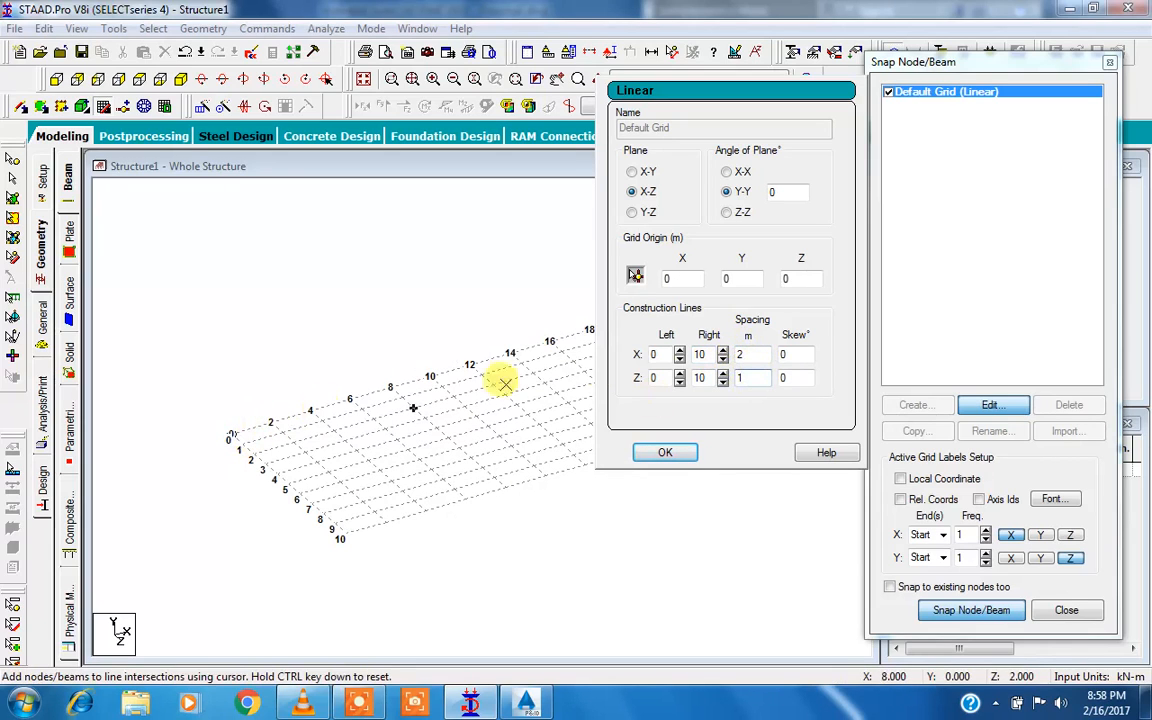
left_click(666, 453)
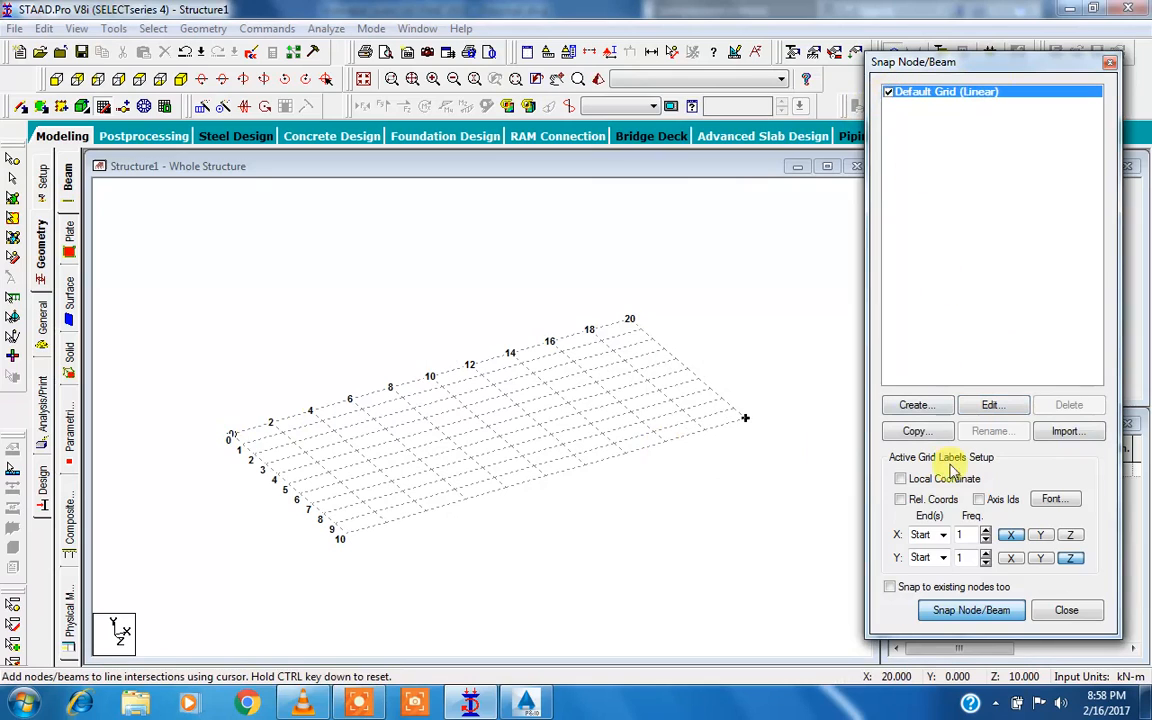
Turn Snap Node/Beam mode off and on again for the X-Z grid.
left_click(970, 610)
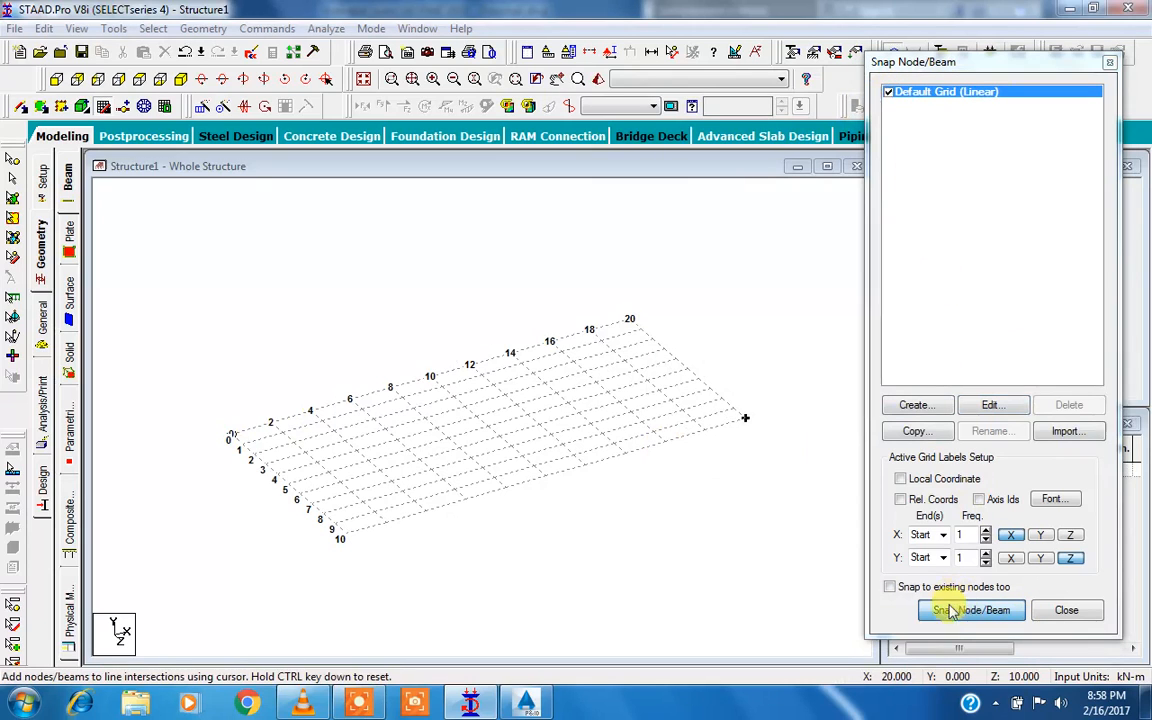
left_click(1072, 393)
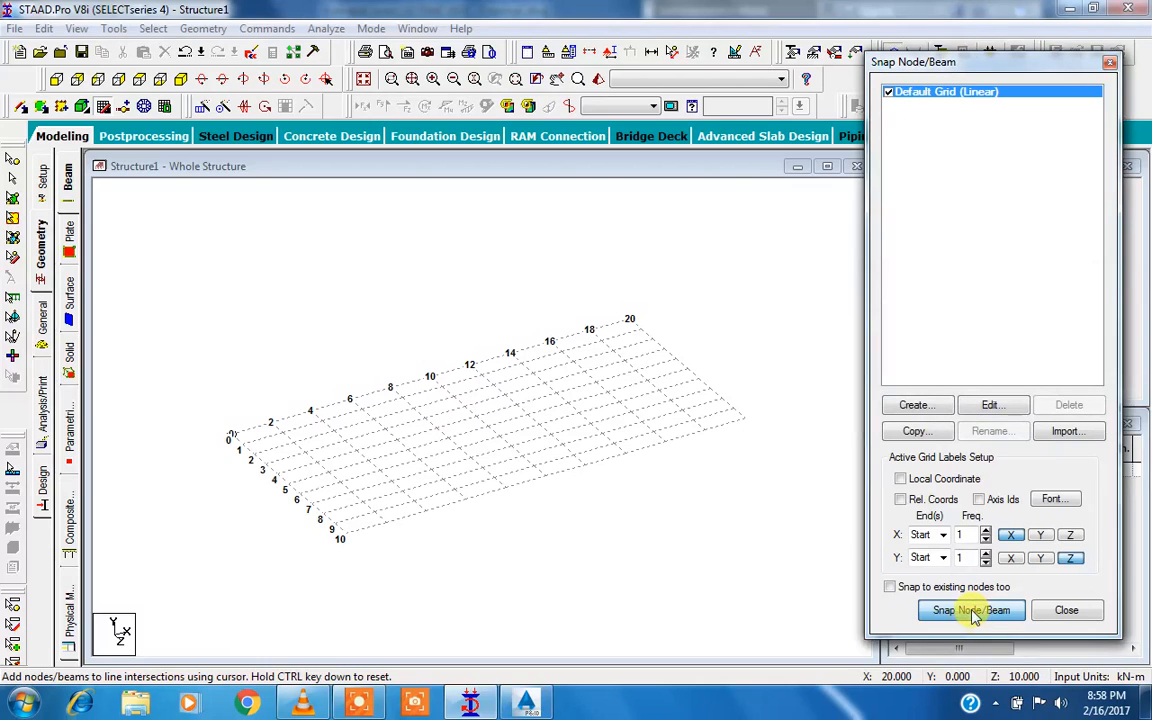
left_click(970, 611)
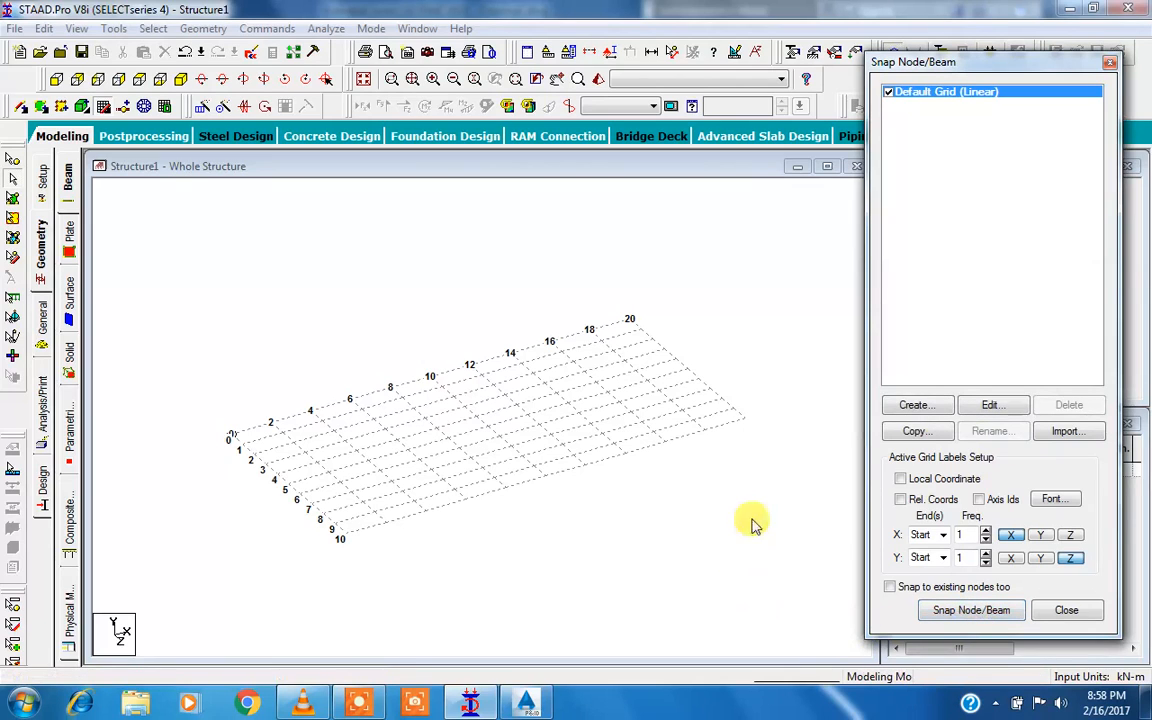
left_click(929, 613)
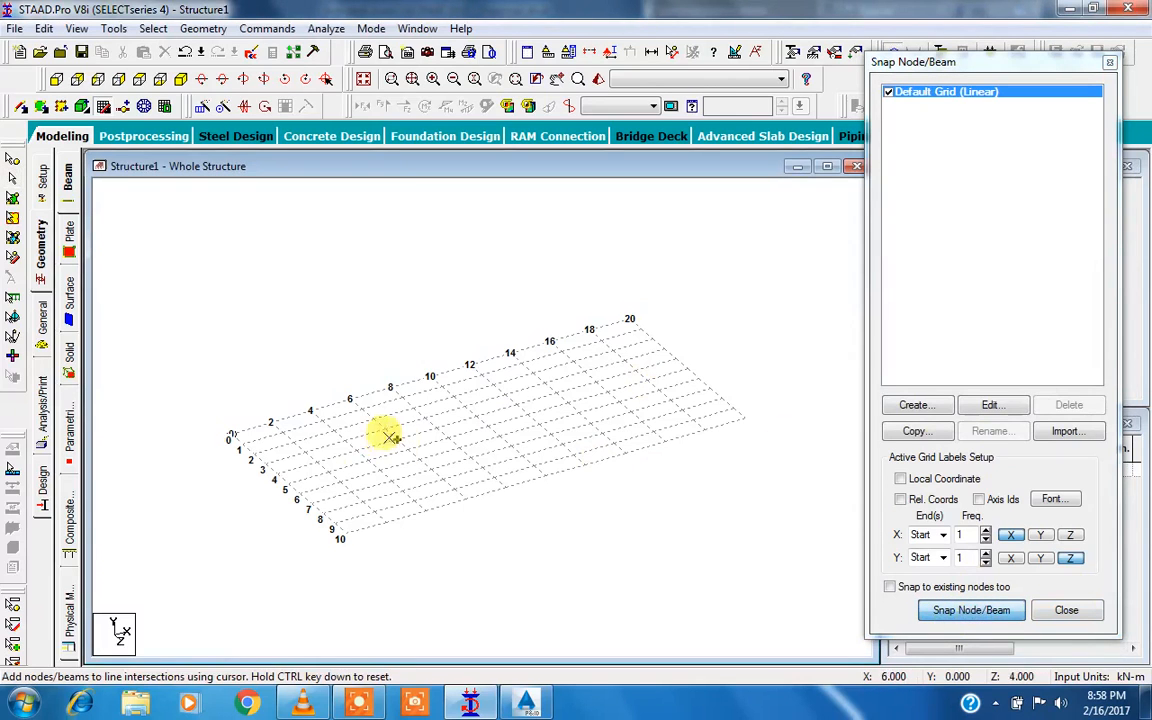
scroll(276, 451, "up", 2)
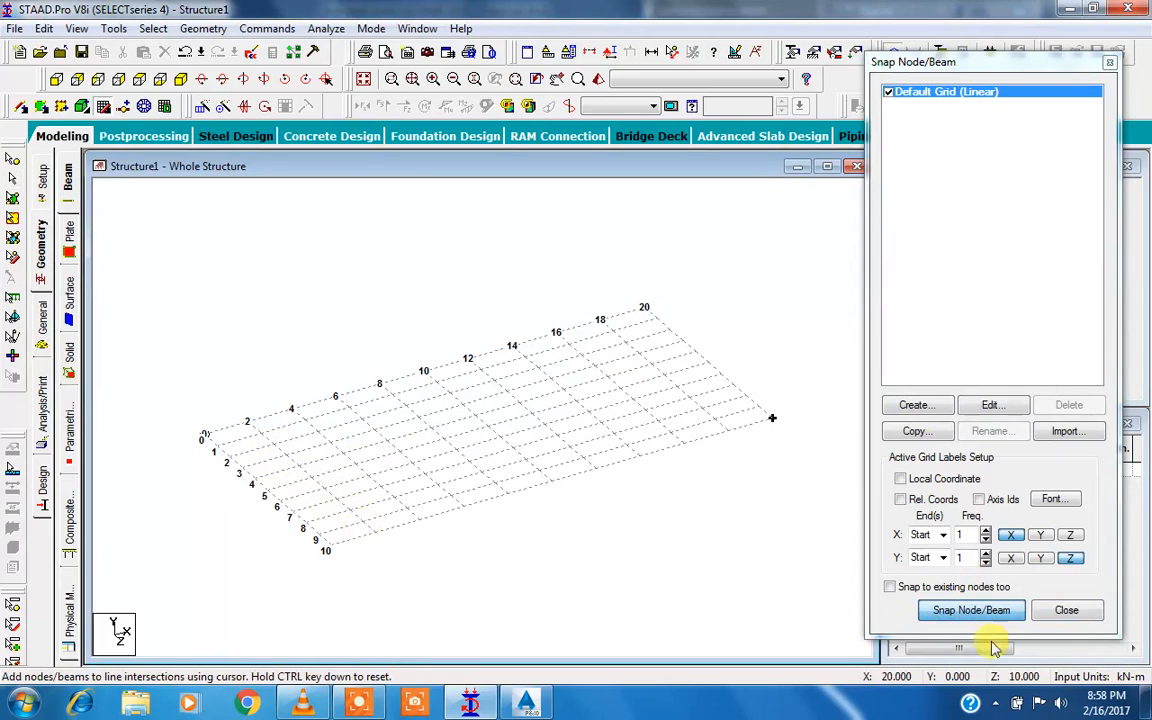
Draw three connected beams along the X axis at Z 0, with nodes at X 0, 4, 8 and 12 m.
left_click(975, 610)
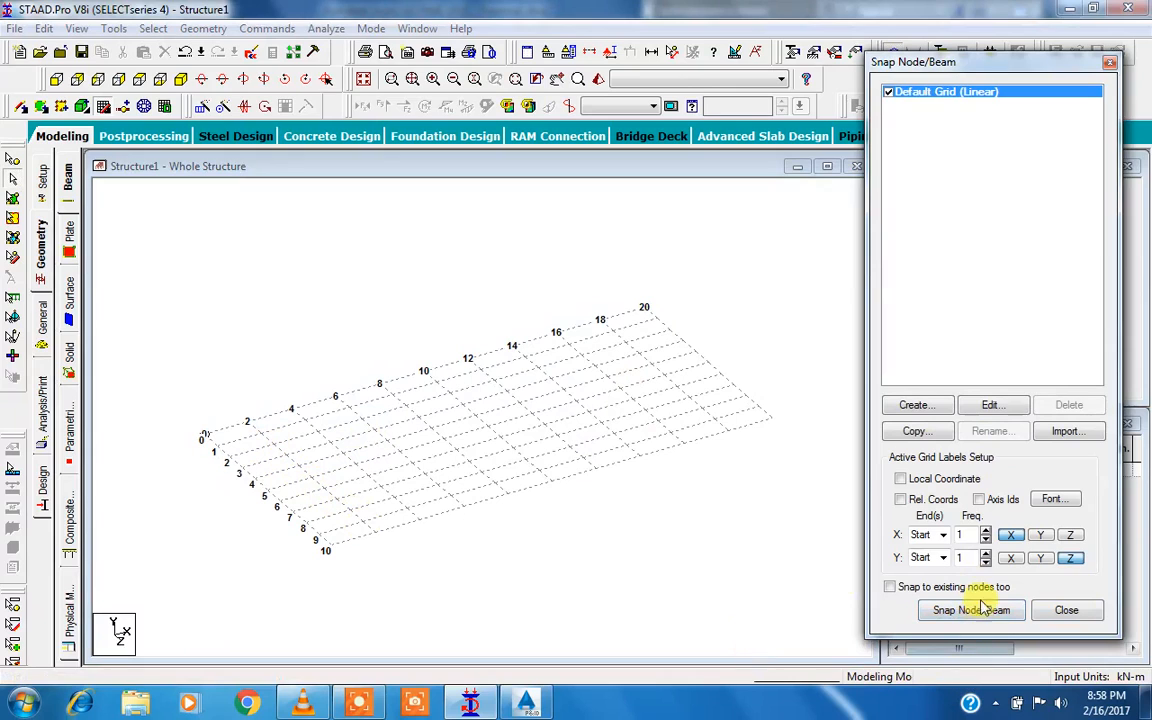
left_click(955, 611)
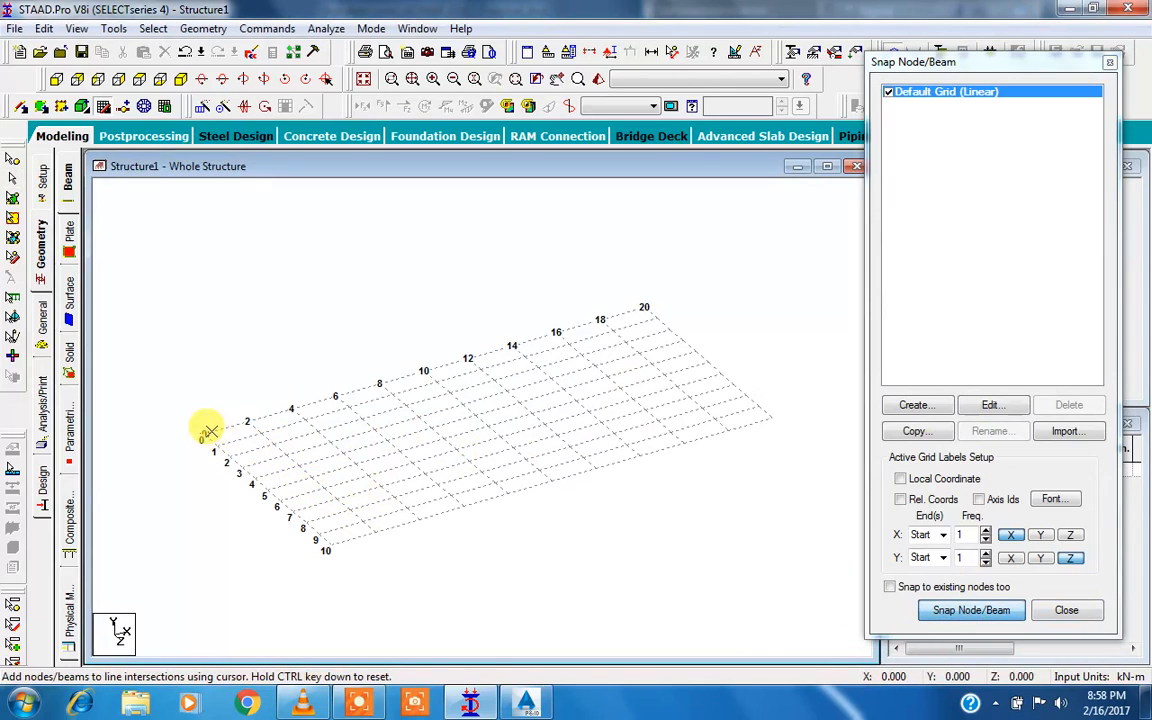
left_click(205, 435)
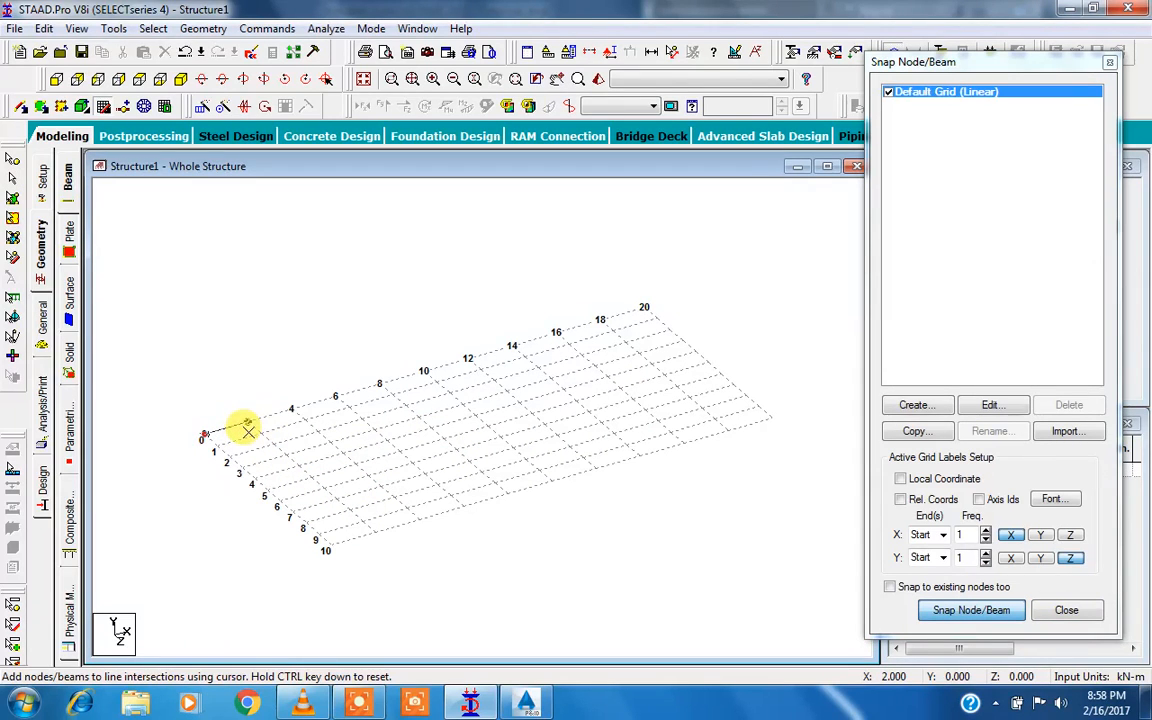
left_click_drag(951, 62, 960, 335)
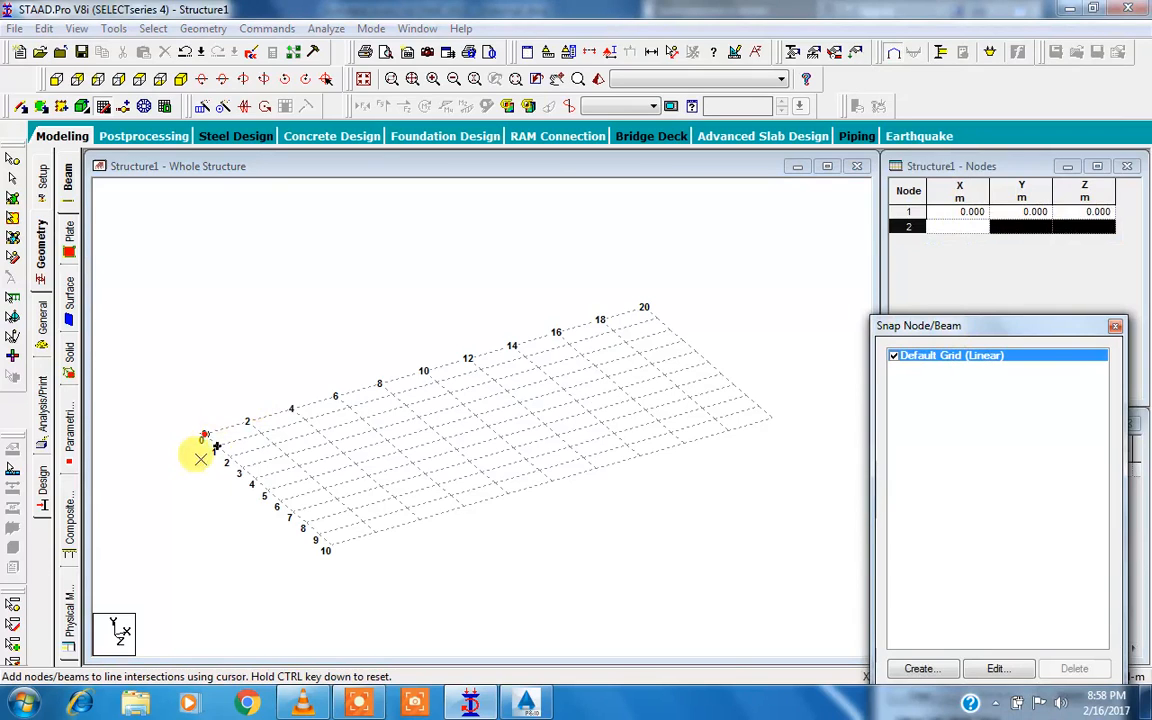
left_click(292, 407)
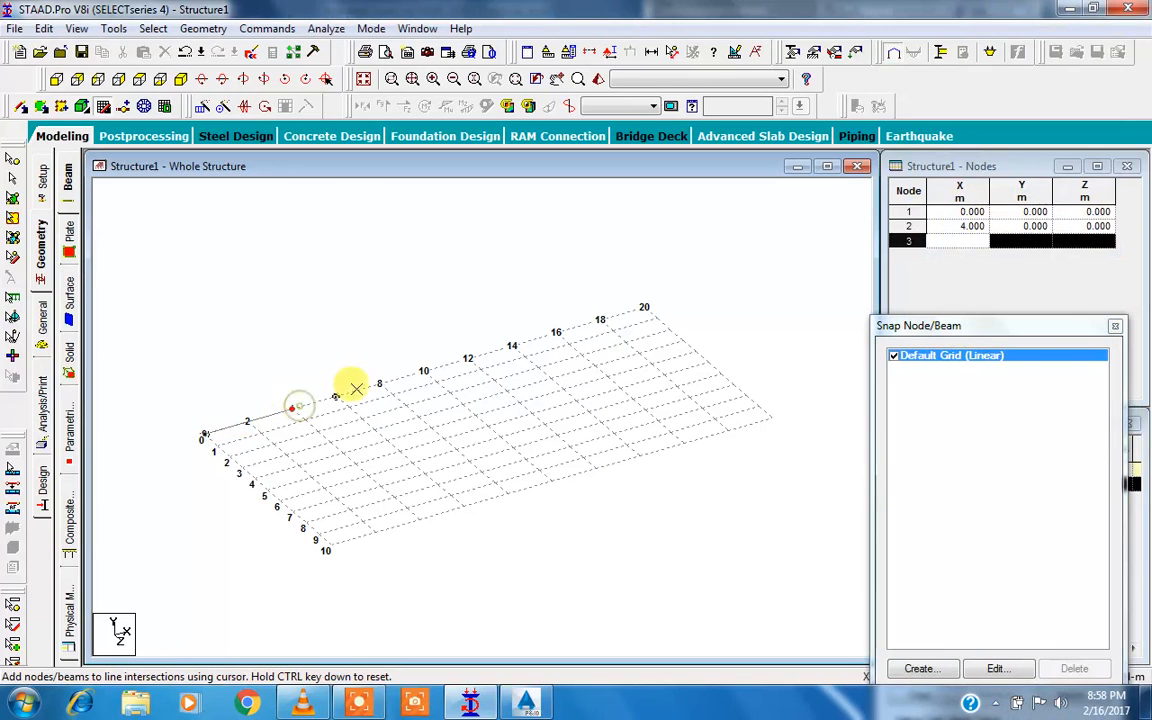
left_click(379, 383)
left_click(464, 357)
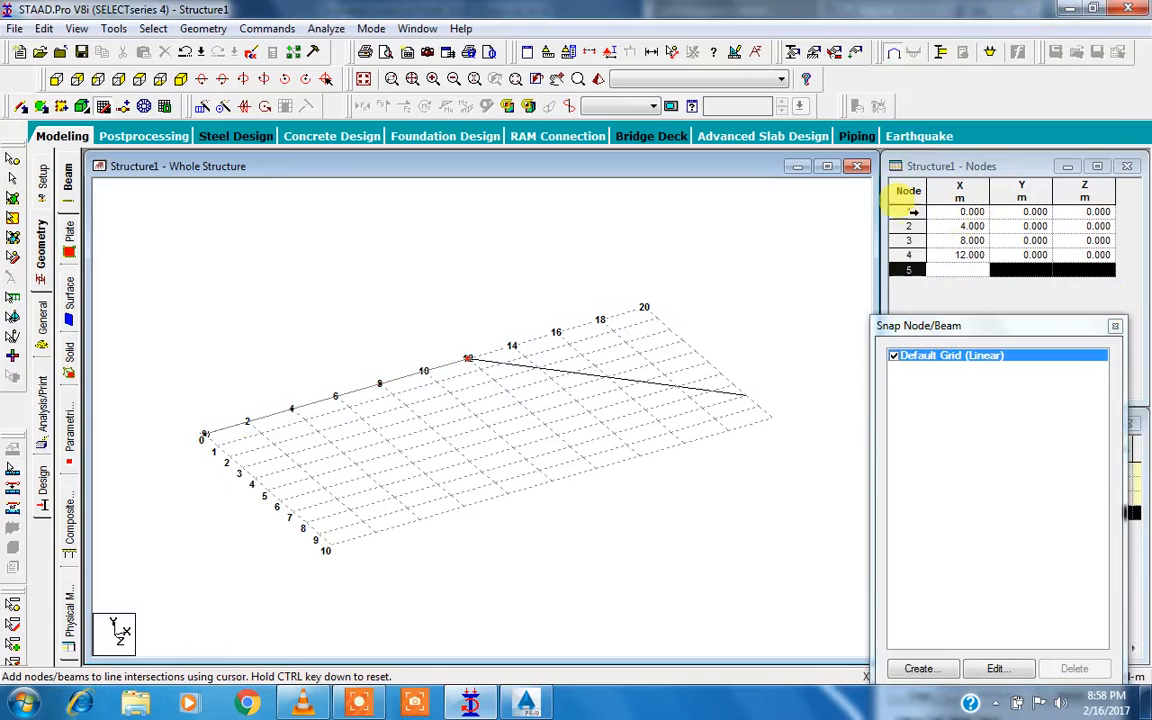
Continue the beam chain through X 12, Z 3 and X 12, Z 6, then back along Z 6 through X 8, X 4 and X 0.
left_click_drag(1010, 329, 845, 553)
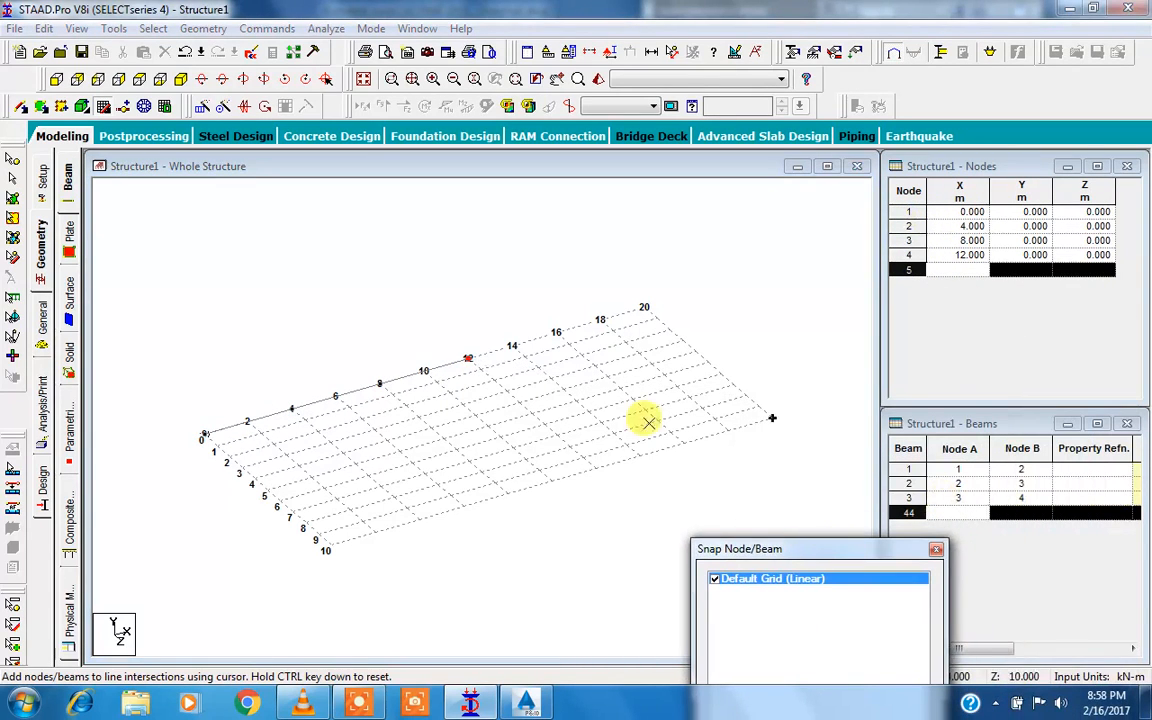
left_click(504, 389)
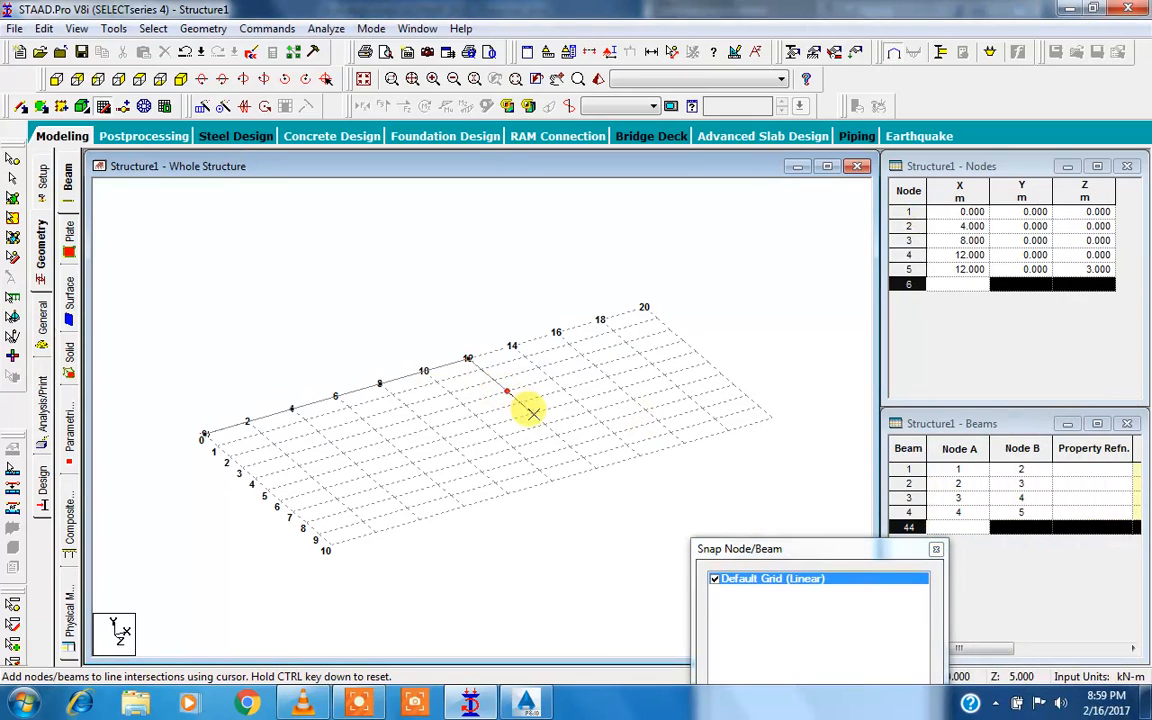
left_click(541, 421)
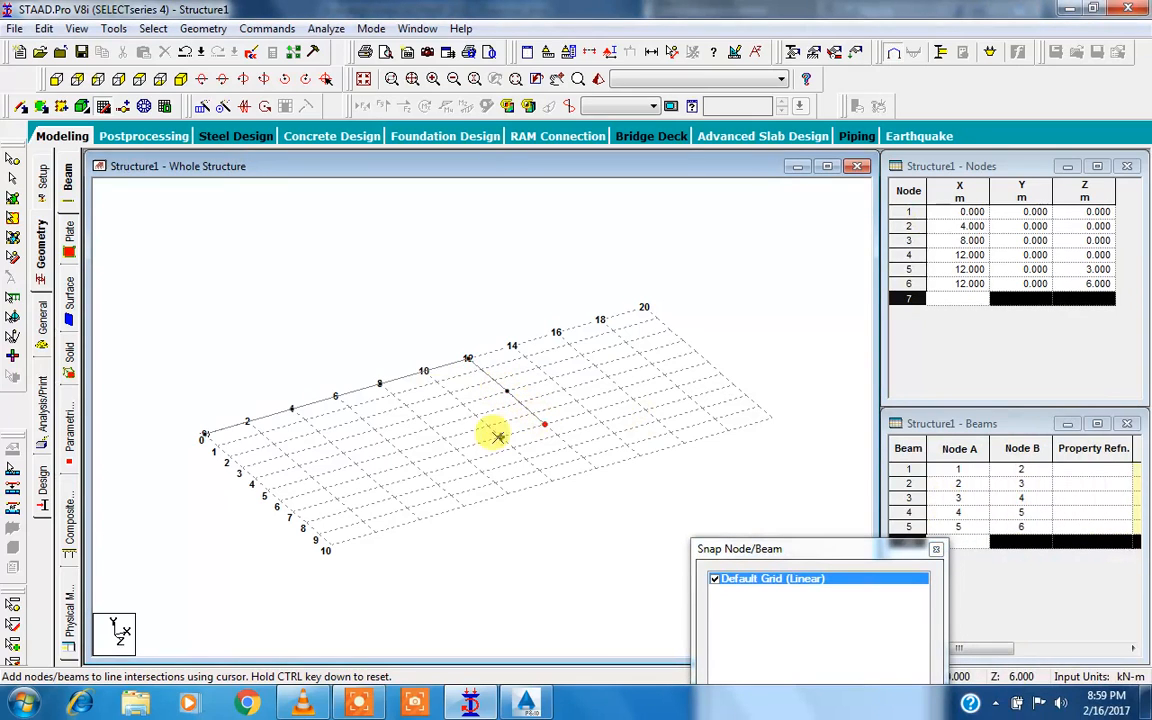
left_click(456, 447)
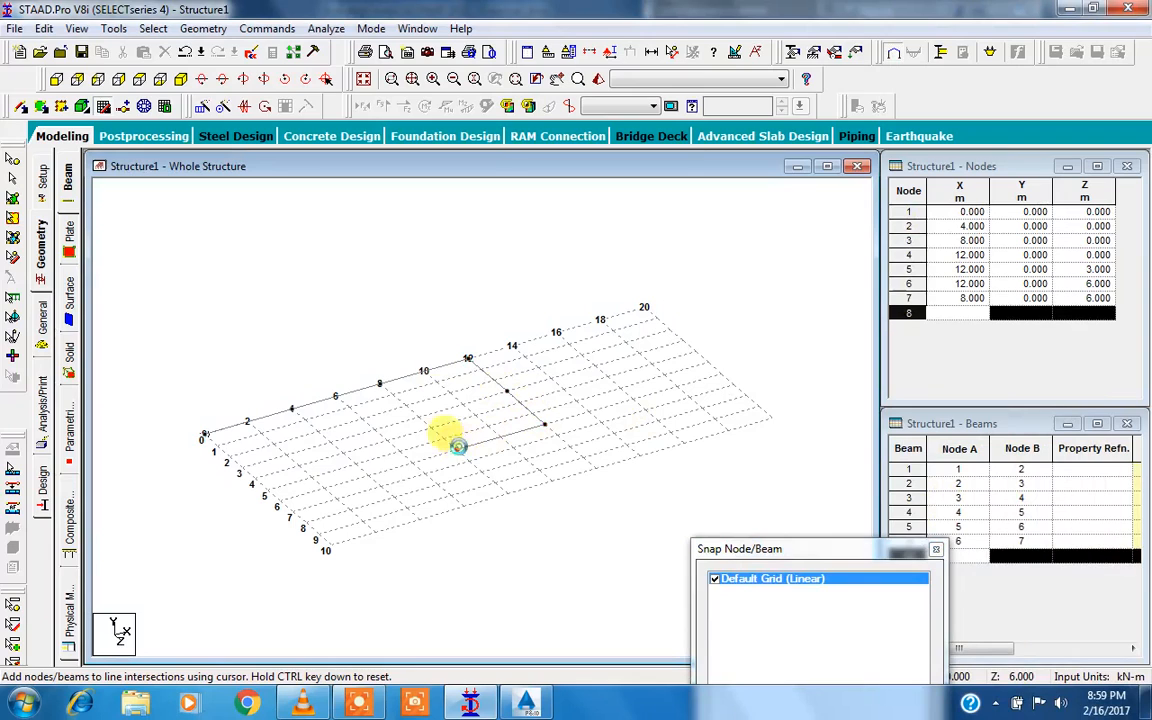
left_click(367, 475)
left_click(281, 497)
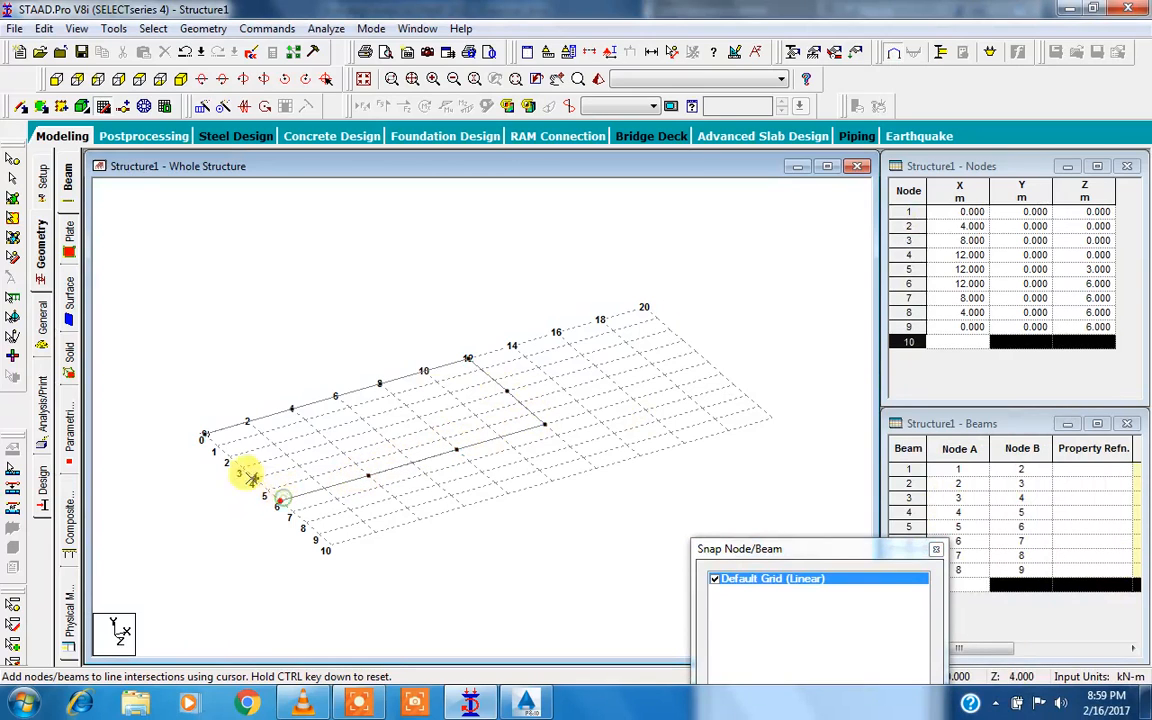
Close the rectangle with beams through X 0, Z 3 to the origin, and leave the snap grid.
left_click(241, 467)
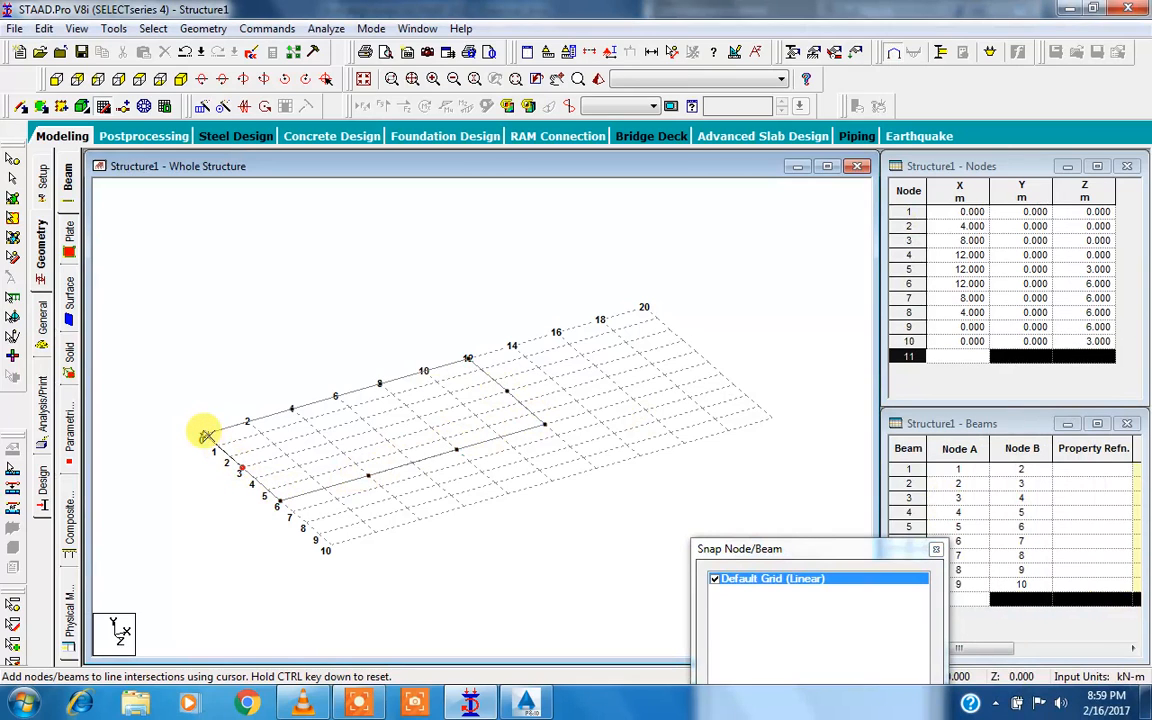
left_click(205, 435)
left_click_drag(792, 549, 746, 207)
left_click(887, 204)
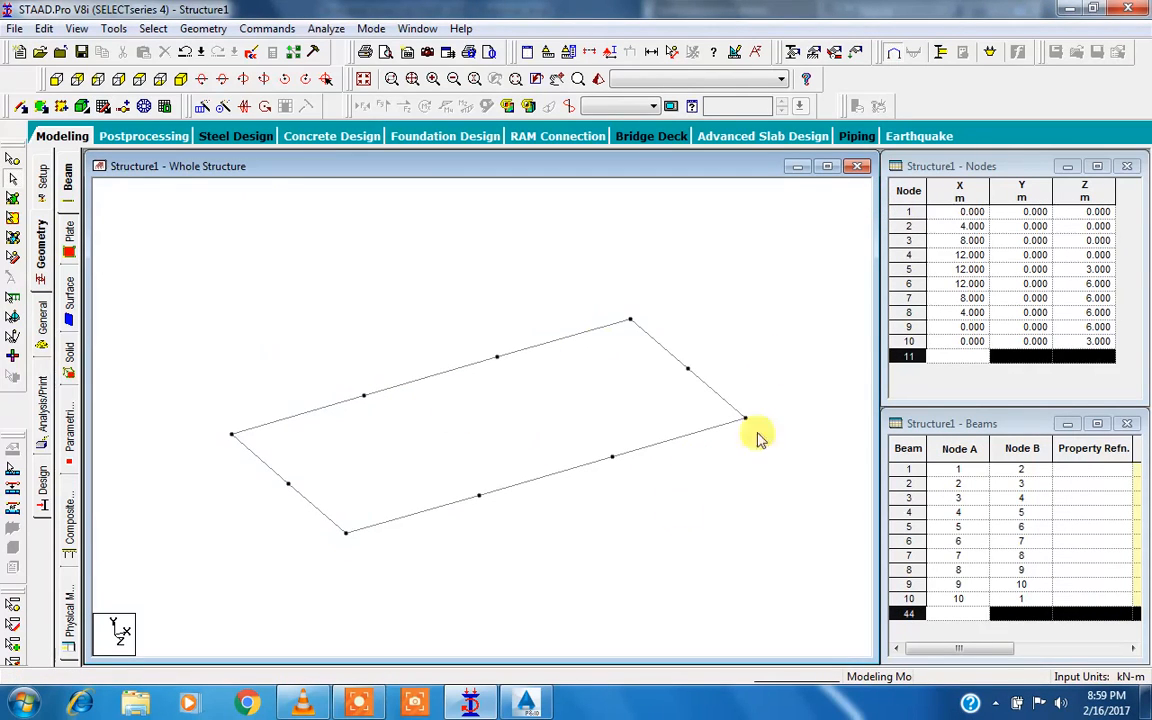
Add beams across the rectangle between the opposite nodes at X 4, X 8 and Z 3.
left_click(22, 106)
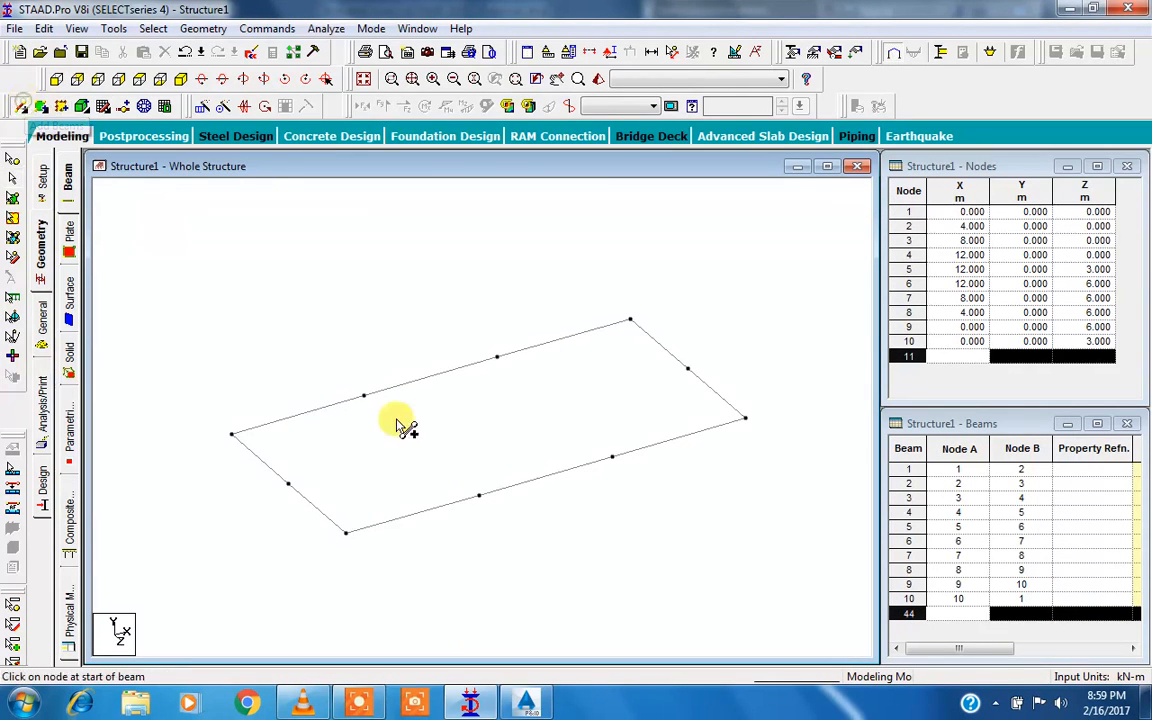
left_click_drag(366, 397, 479, 495)
left_click_drag(498, 358, 612, 457)
left_click_drag(290, 482, 688, 369)
scroll(504, 304, "down", 2)
scroll(433, 286, "down", 1)
key("Escape")
scroll(582, 437, "down", 1)
middle_click_drag(582, 439, 542, 371)
scroll(360, 305, "up", 1)
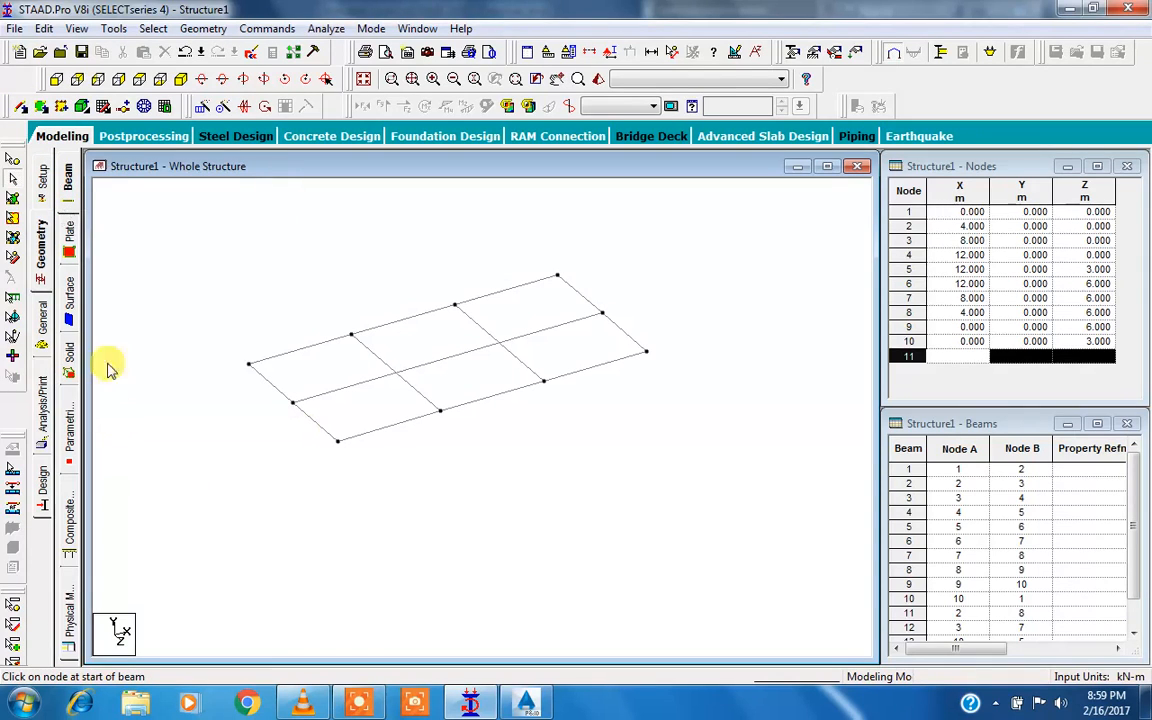
Try the X-Y plane for the default snap grid, return it to X-Z, and close the grid.
left_click(192, 30)
mouse_move(250, 66)
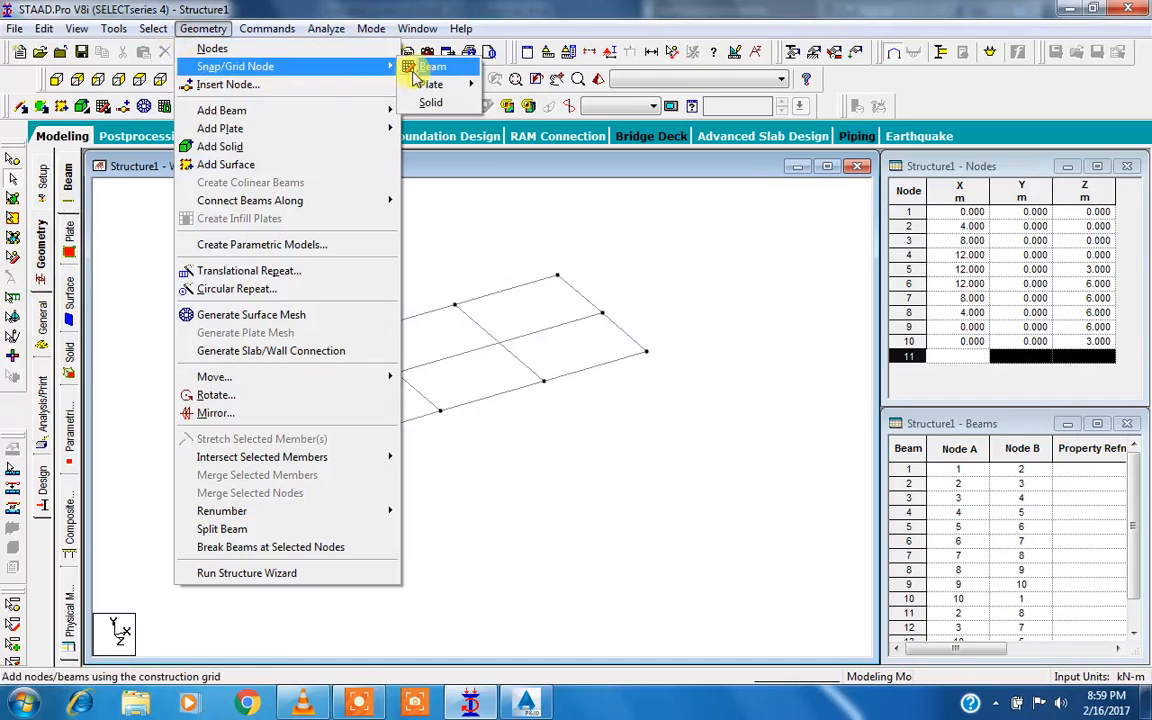
left_click(420, 68)
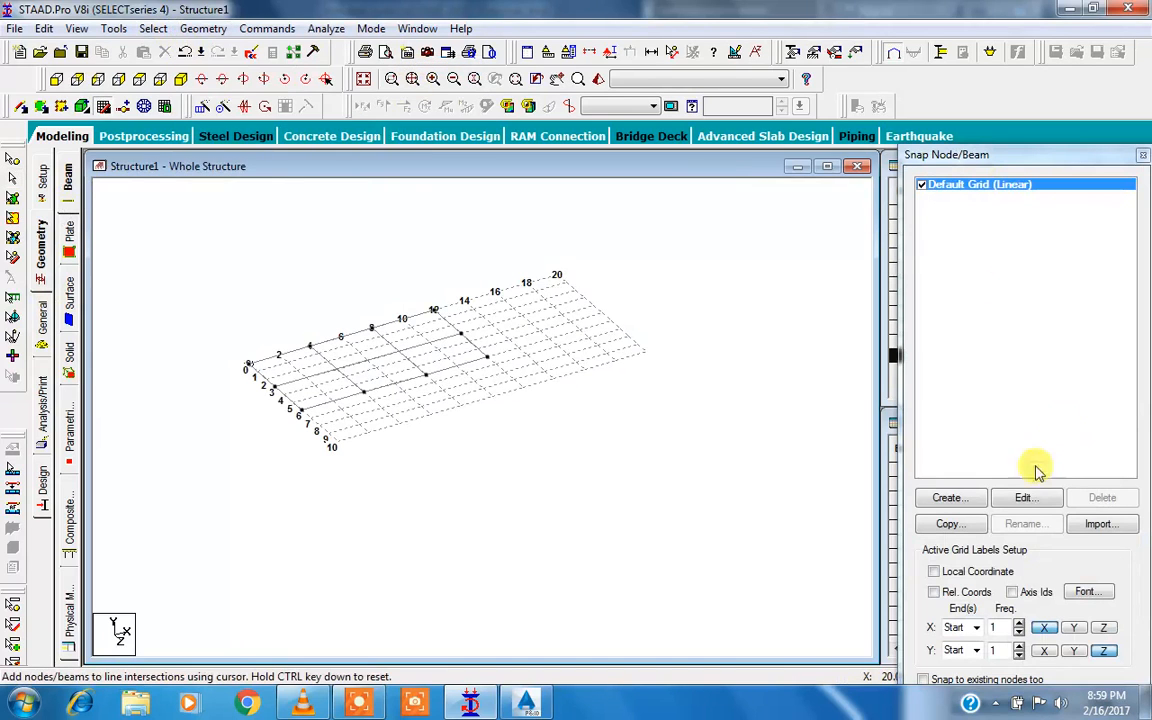
left_click(1026, 497)
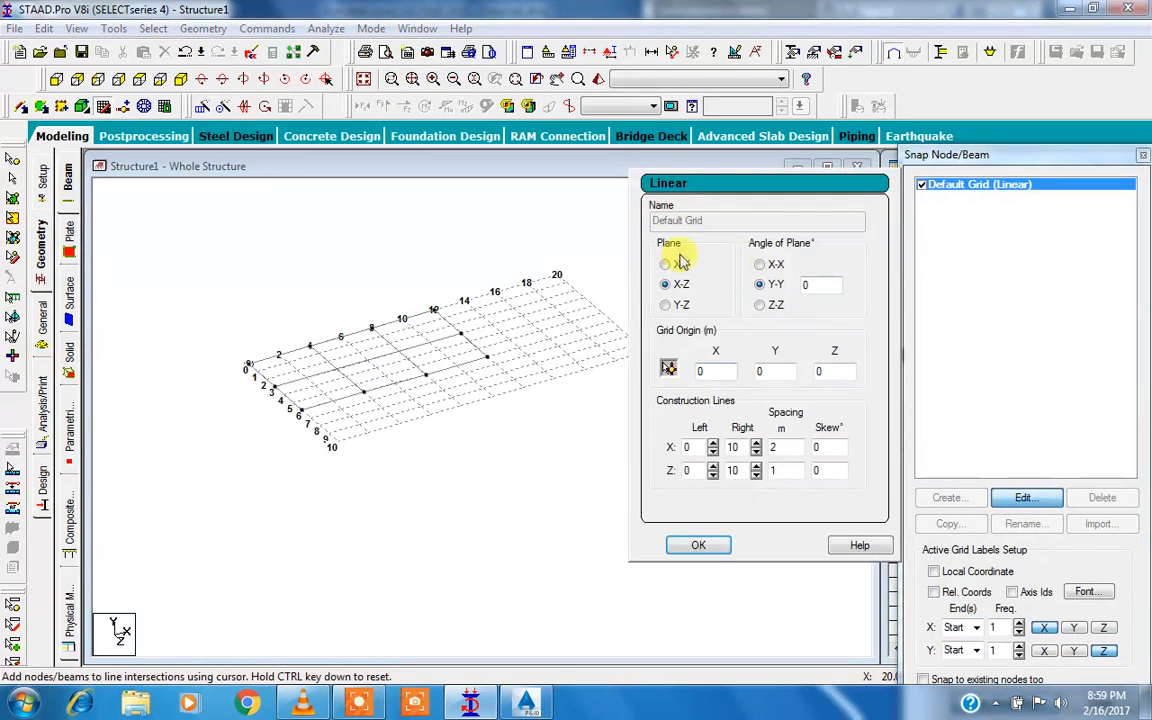
left_click(664, 265)
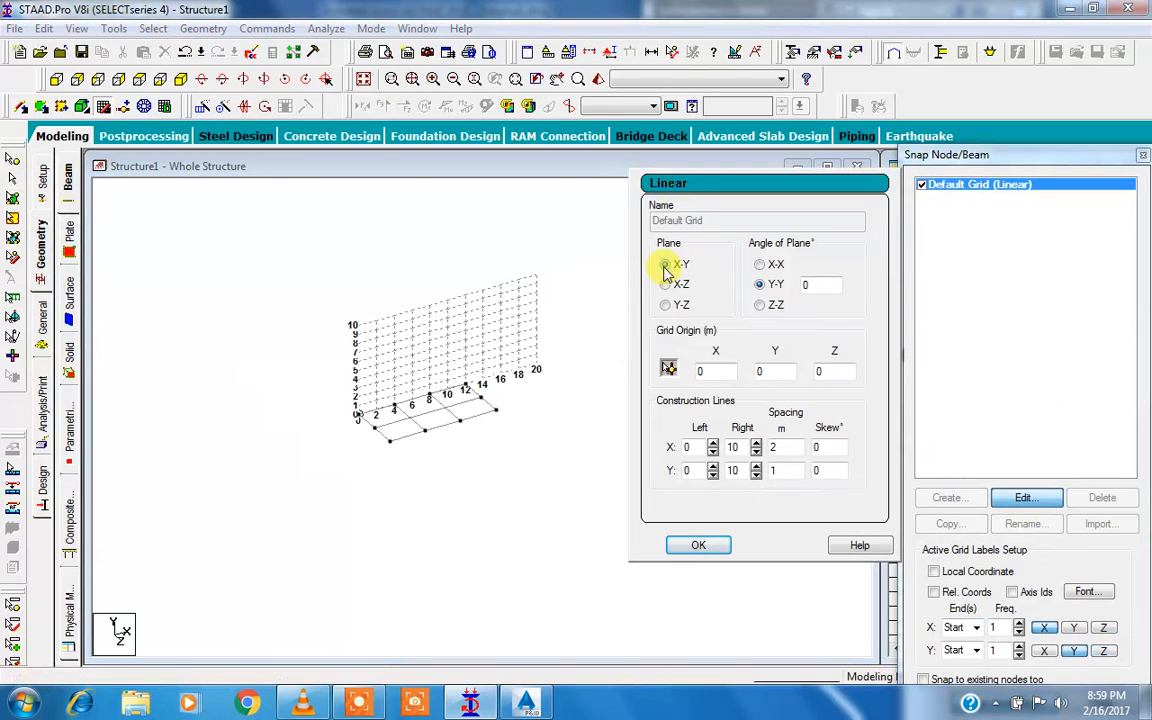
left_click(666, 285)
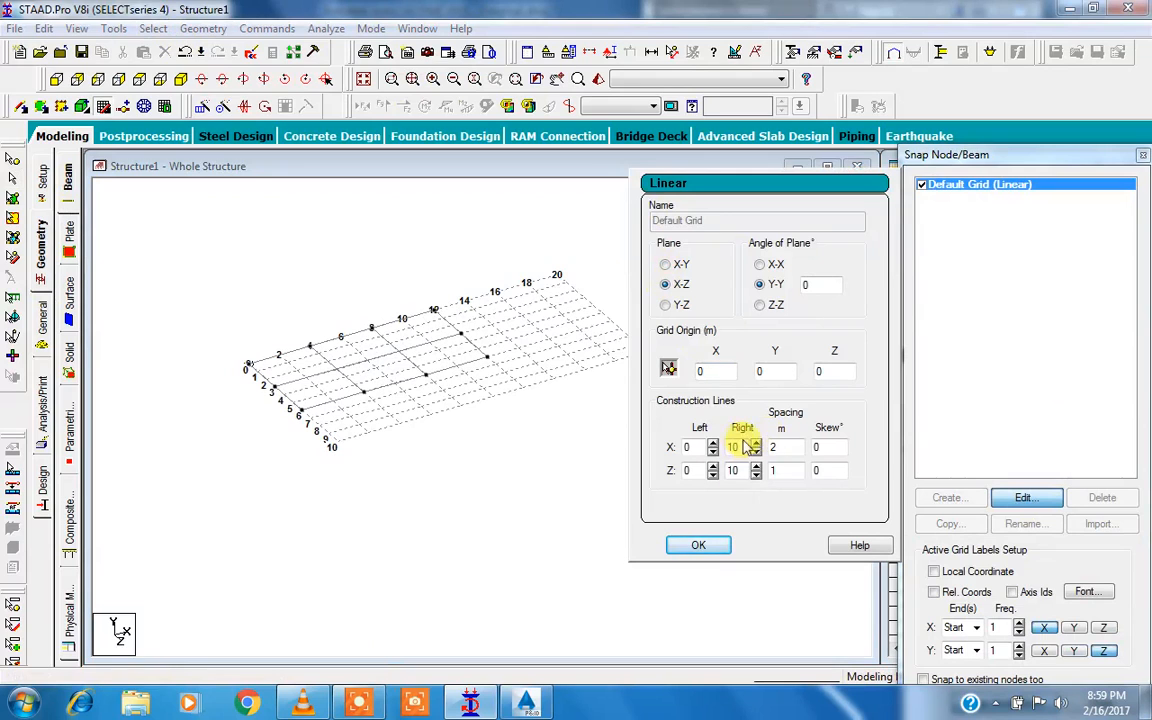
left_click(712, 543)
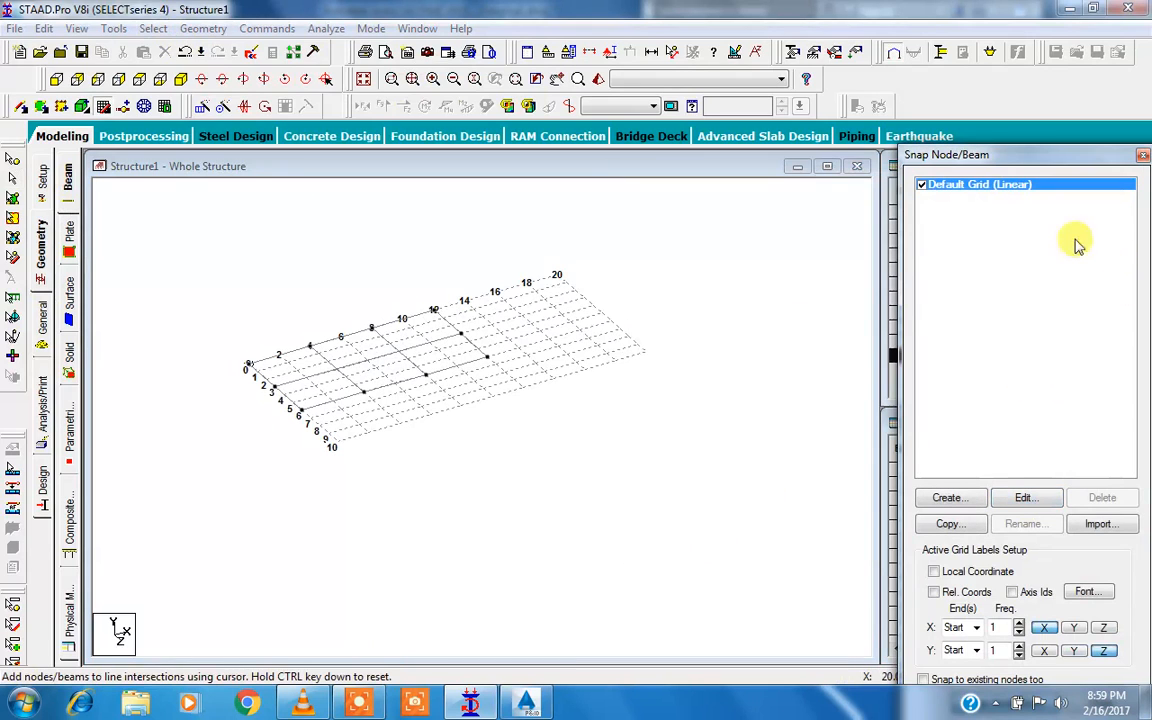
left_click_drag(996, 157, 985, 22)
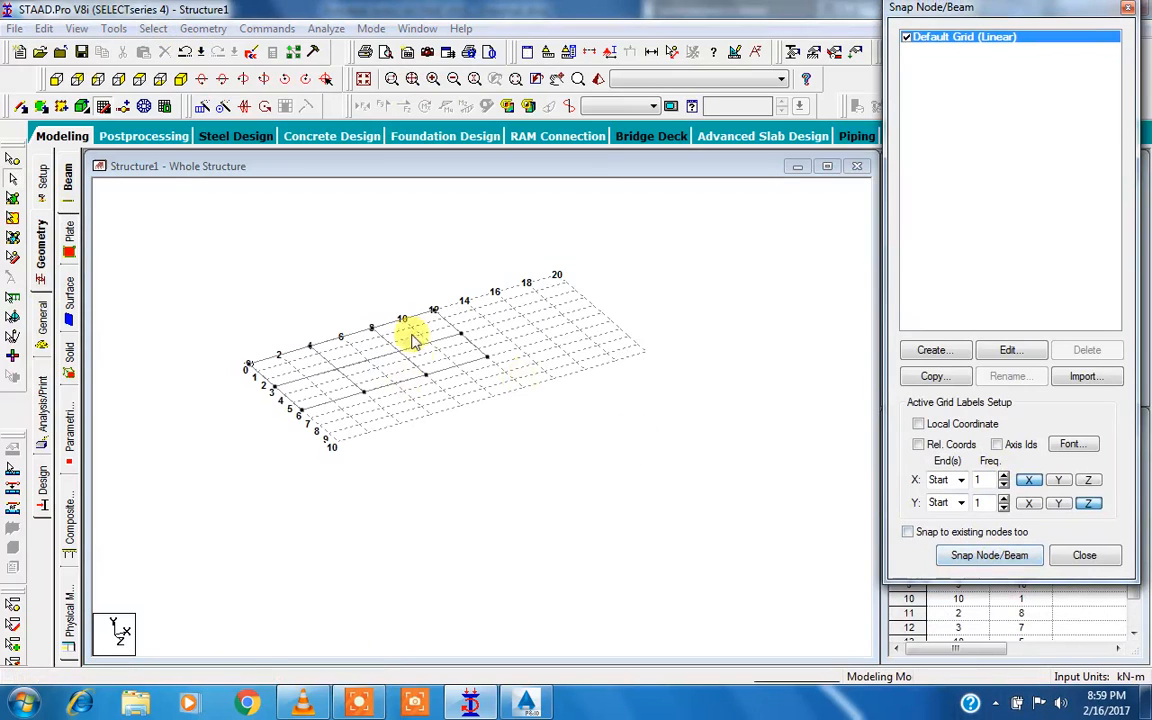
left_click(1128, 12)
Delete all beams of the rectangular frame together with their unattached nodes.
left_click_drag(674, 232, 222, 528)
key("Delete")
key("Return")
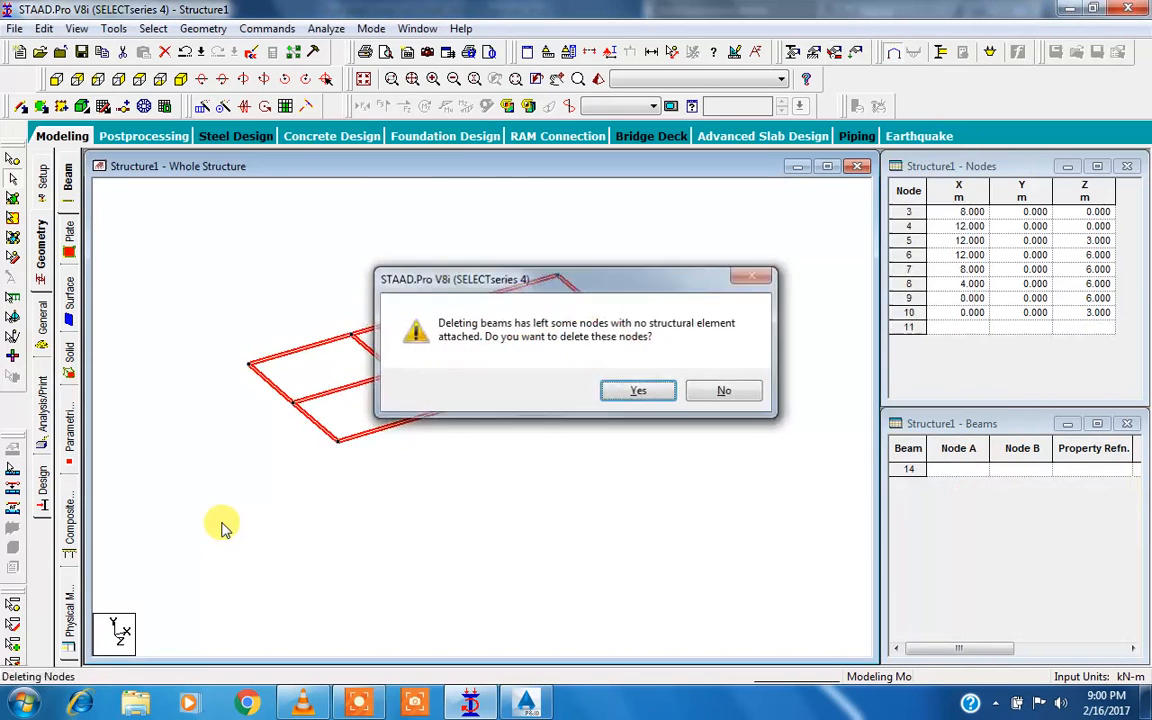
key("Return")
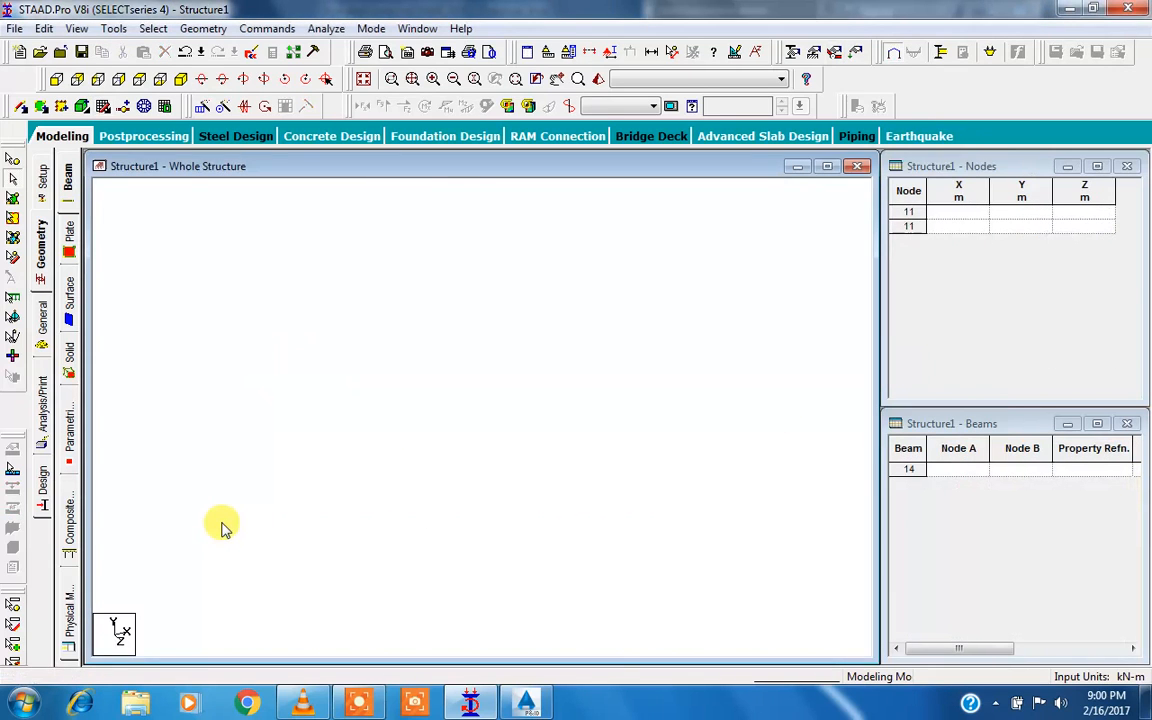
Open the beam snap grid and switch the default grid to the X-Y plane.
left_click(153, 28)
mouse_move(203, 28)
mouse_move(235, 66)
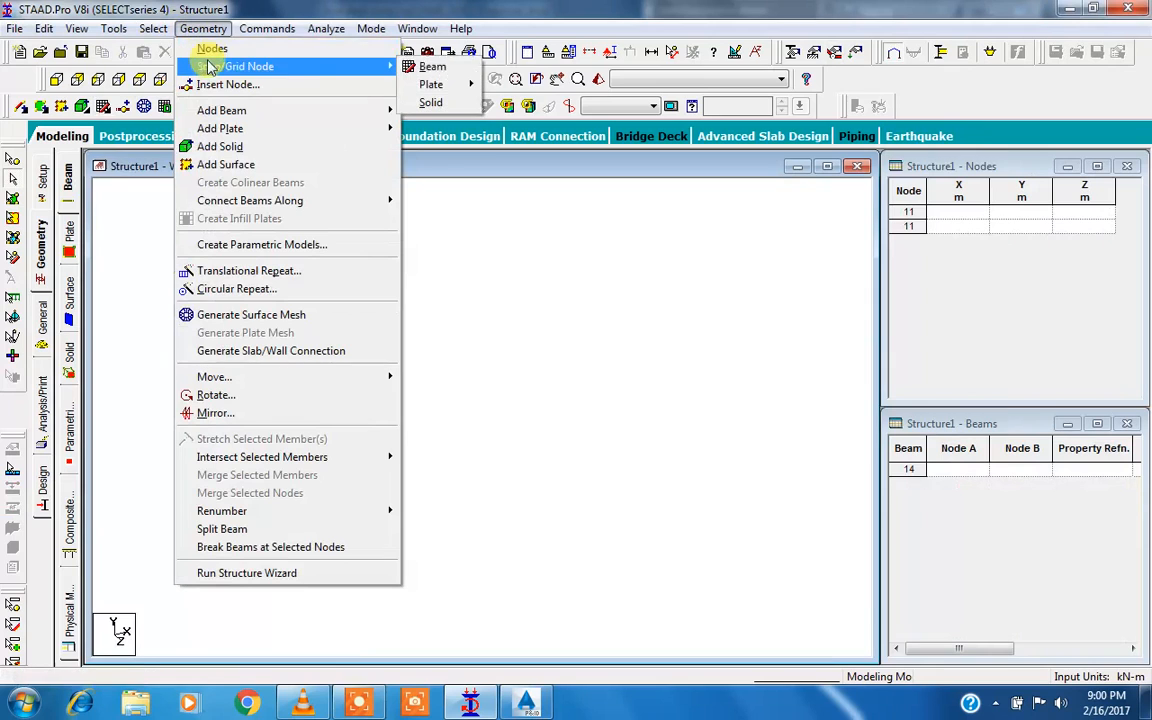
left_click(410, 66)
left_click(1022, 499)
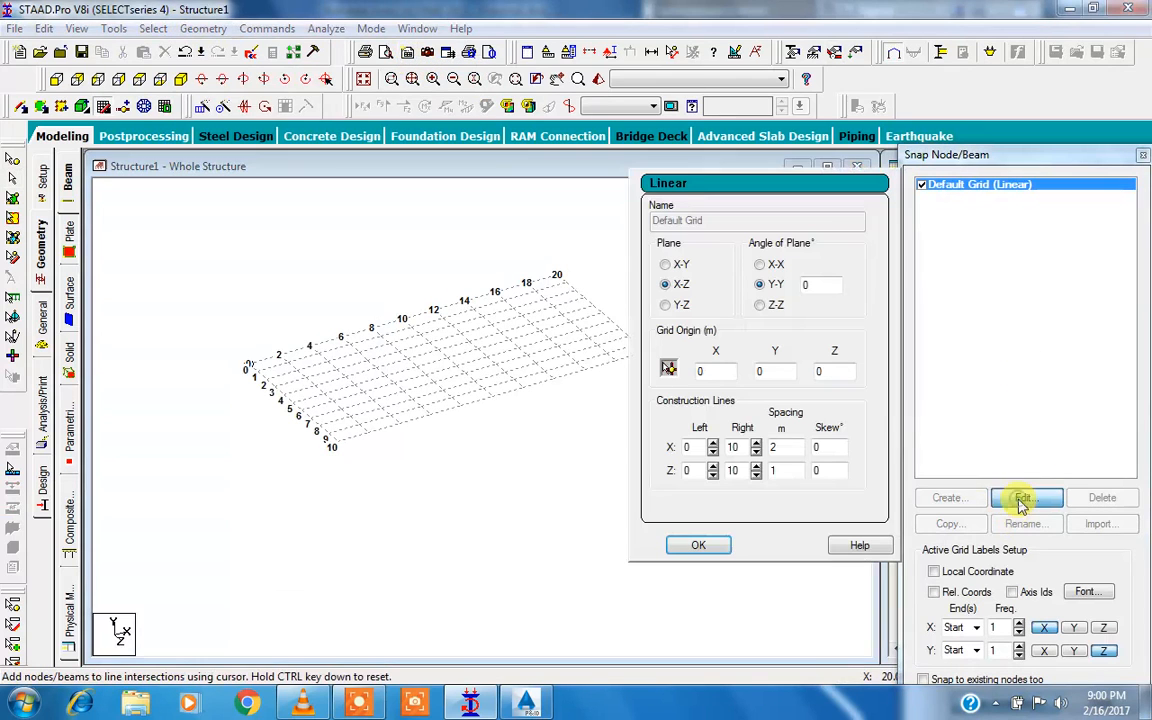
left_click(677, 266)
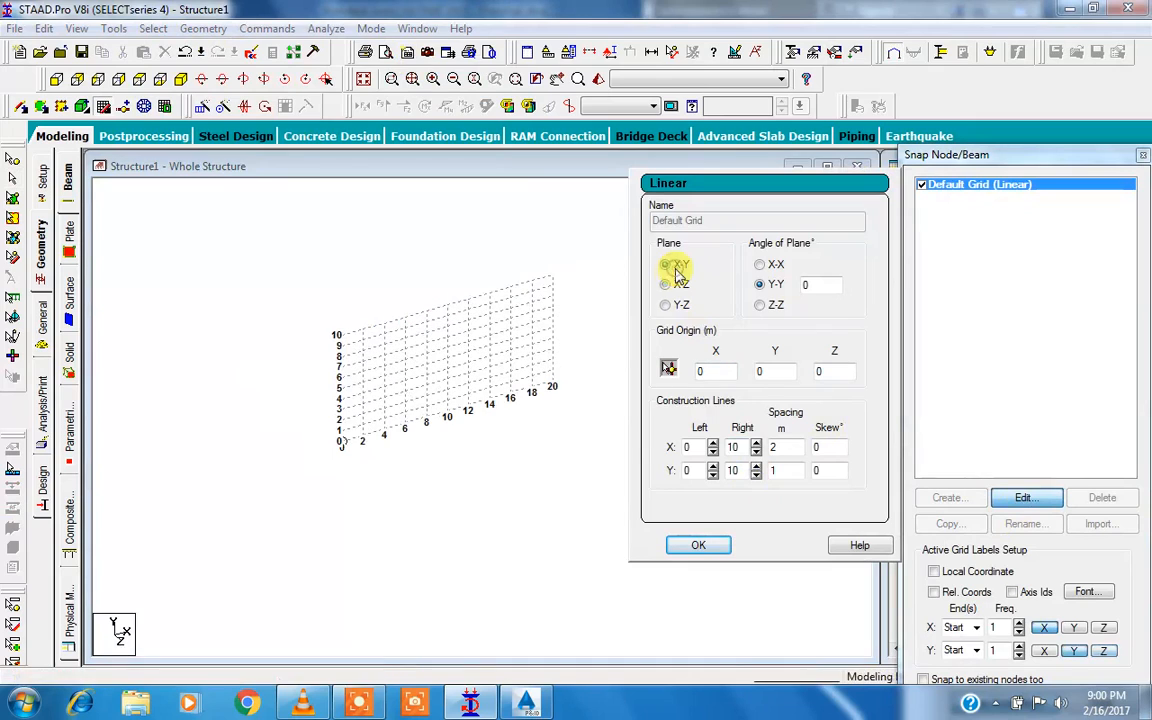
left_click(699, 547)
Draw a triangle of beams on the X-Y grid from the origin to X 8, Y 4, to X 14, Y 0, and back.
double_click(983, 156)
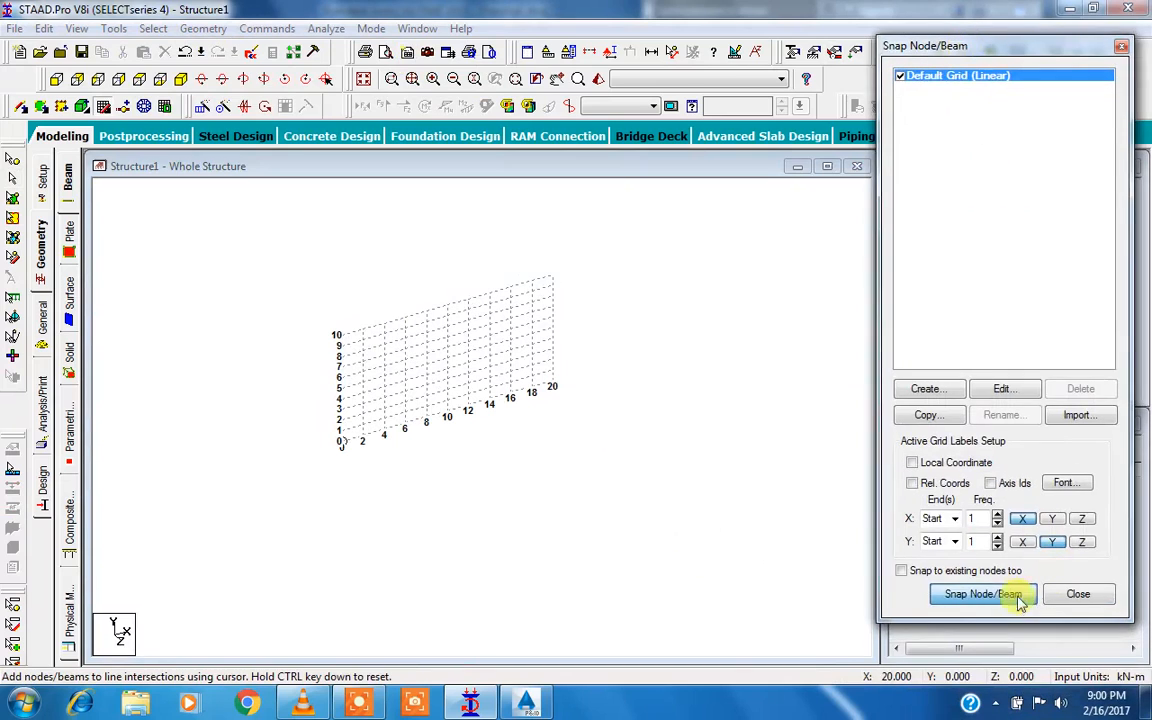
left_click(968, 595)
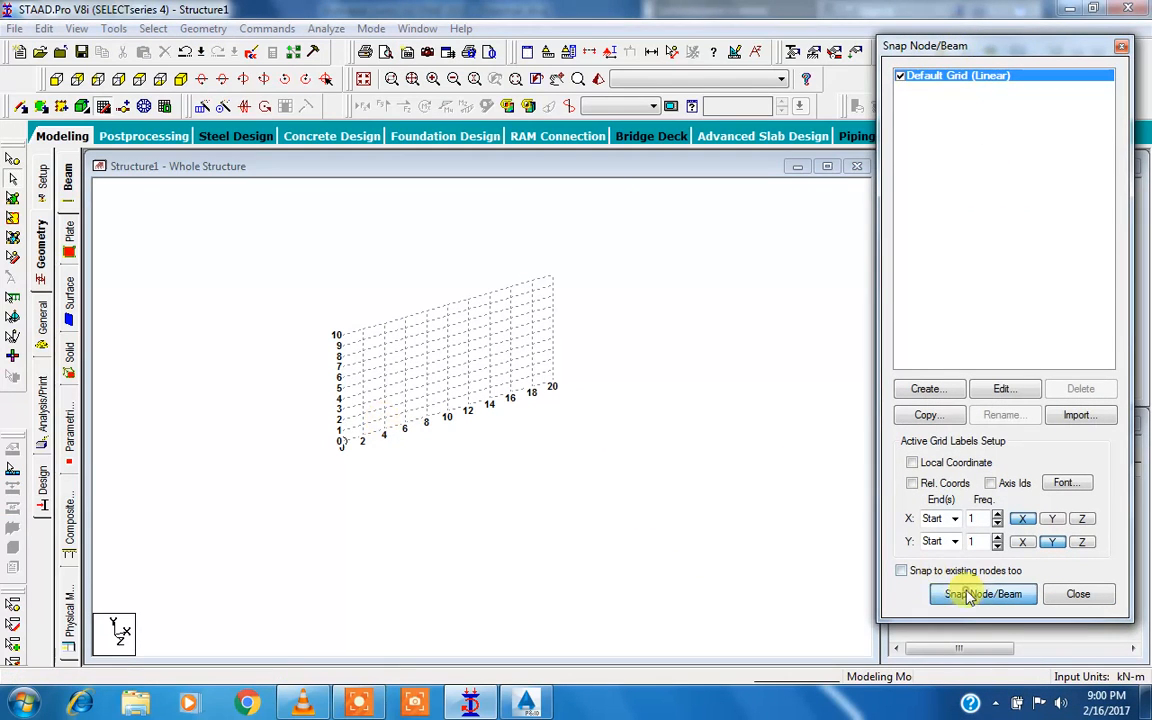
left_click(318, 459)
left_click(422, 379)
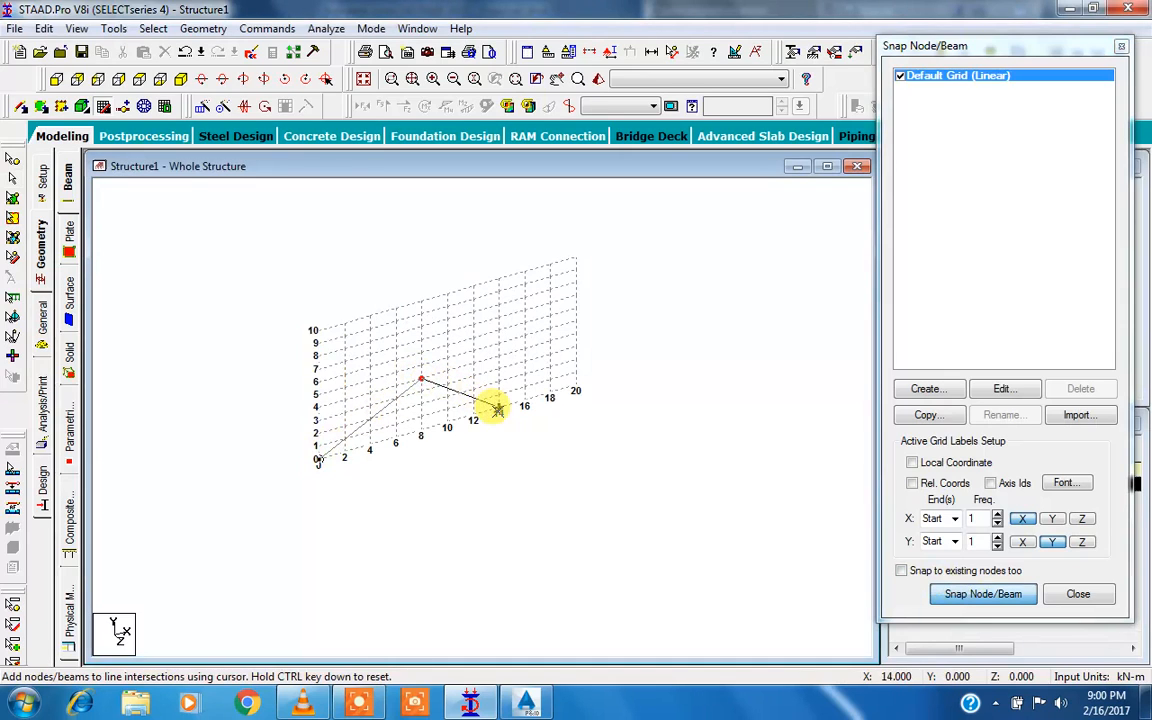
left_click(497, 410)
left_click(318, 459)
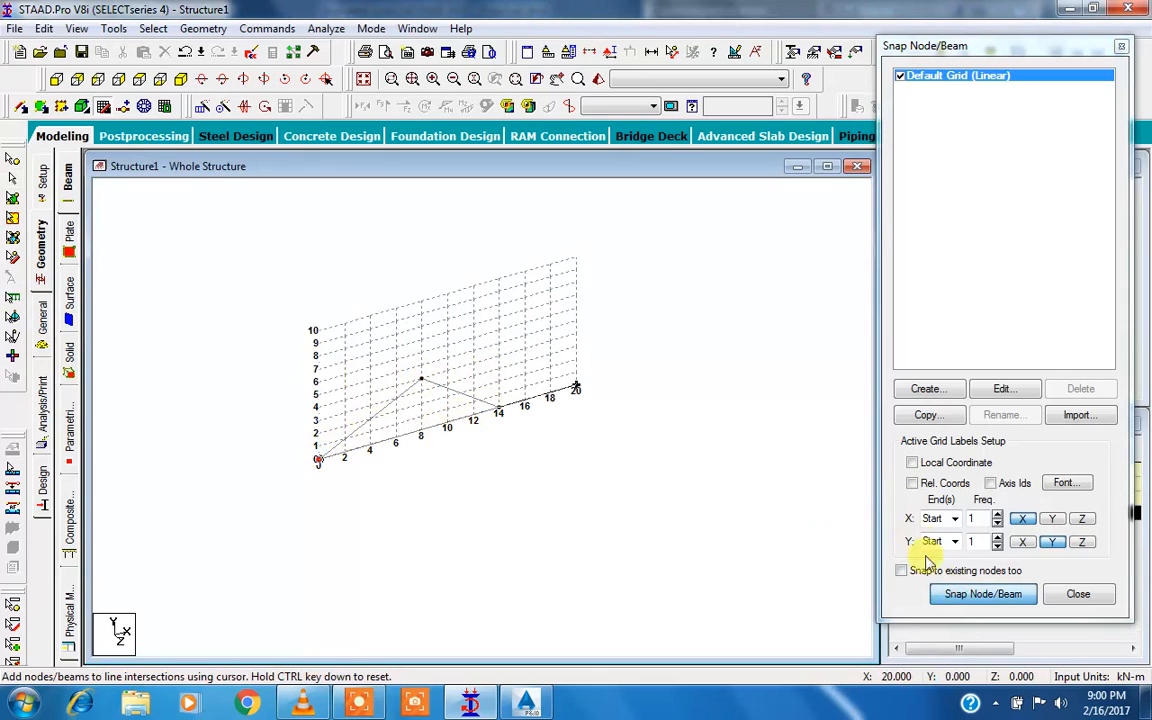
Draw a vertical beam from the apex to X 8, Y 0, place a node at X 10, Y 3, and turn Snap Node/Beam mode off.
left_click(953, 597)
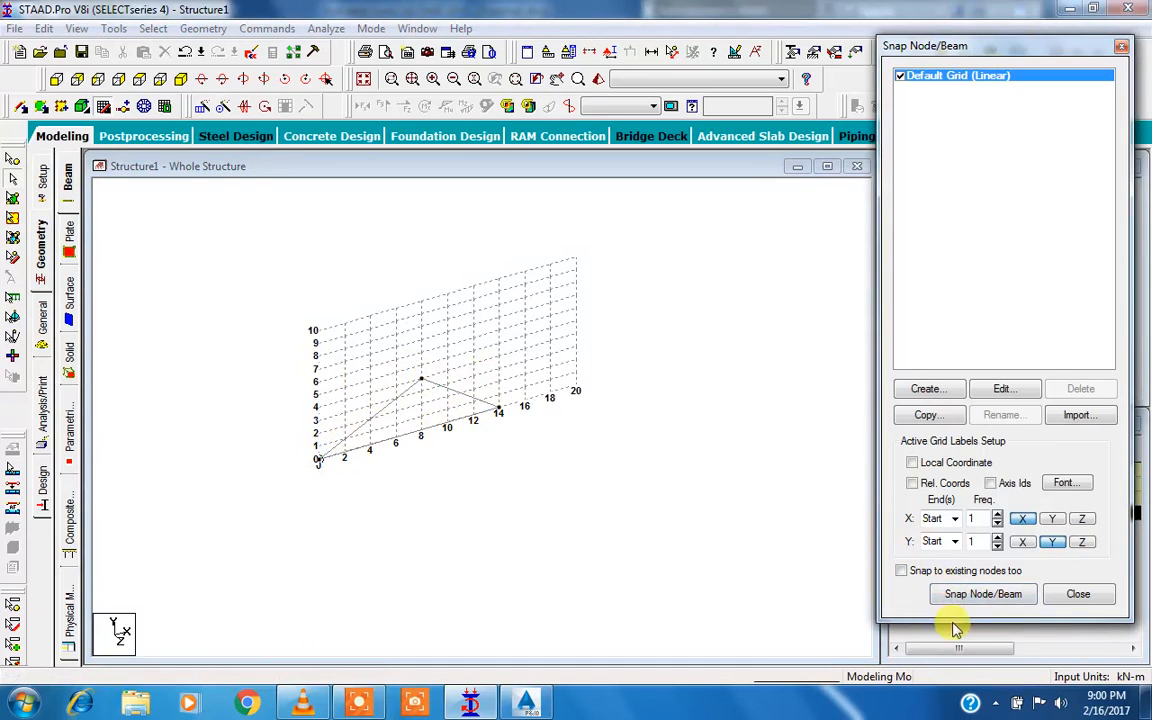
left_click(978, 594)
scroll(445, 406, "up", 3)
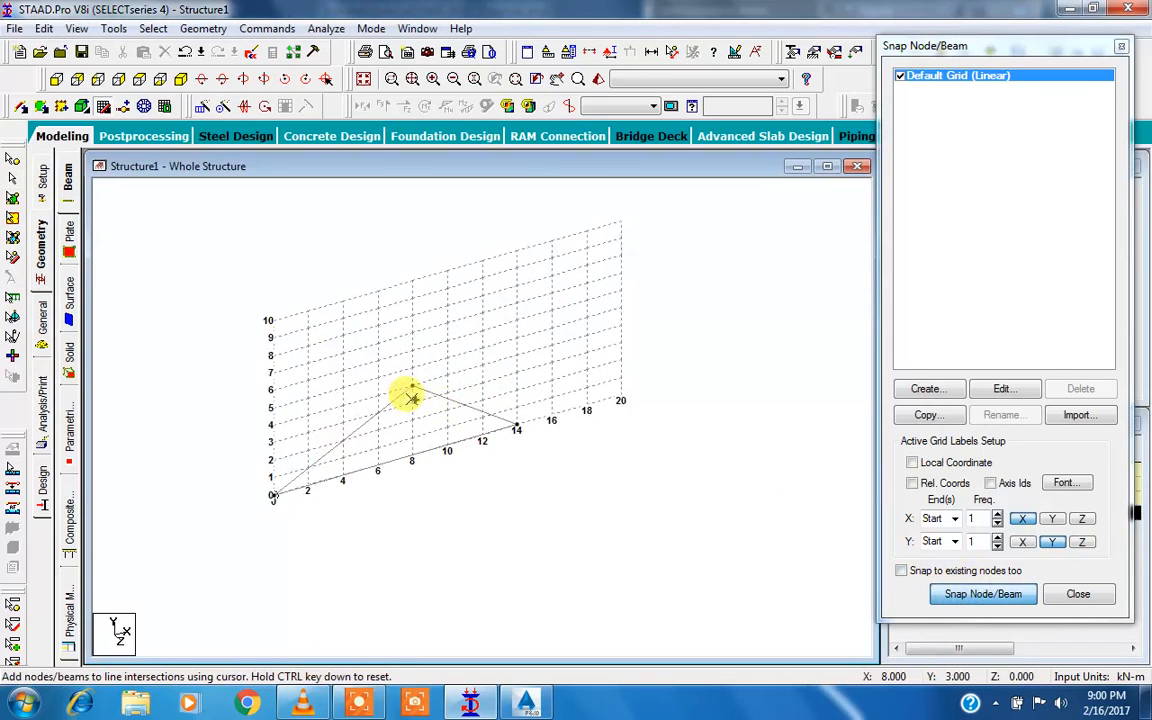
left_click(410, 387)
left_click(410, 463)
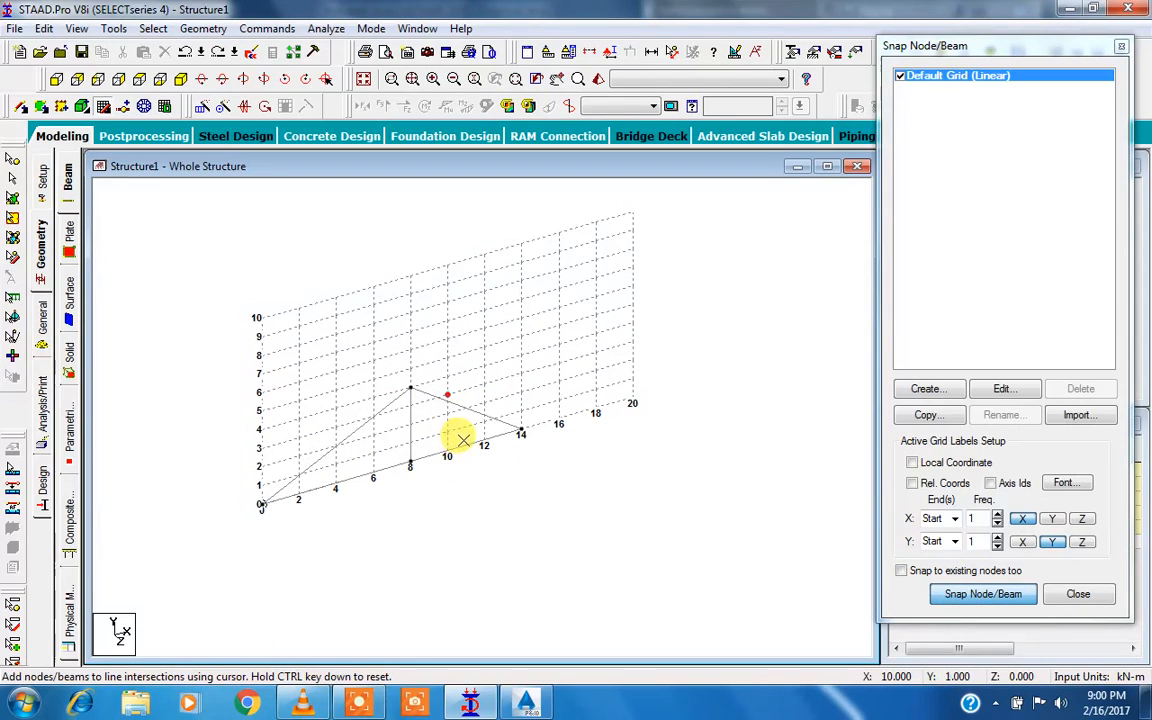
left_click(977, 595)
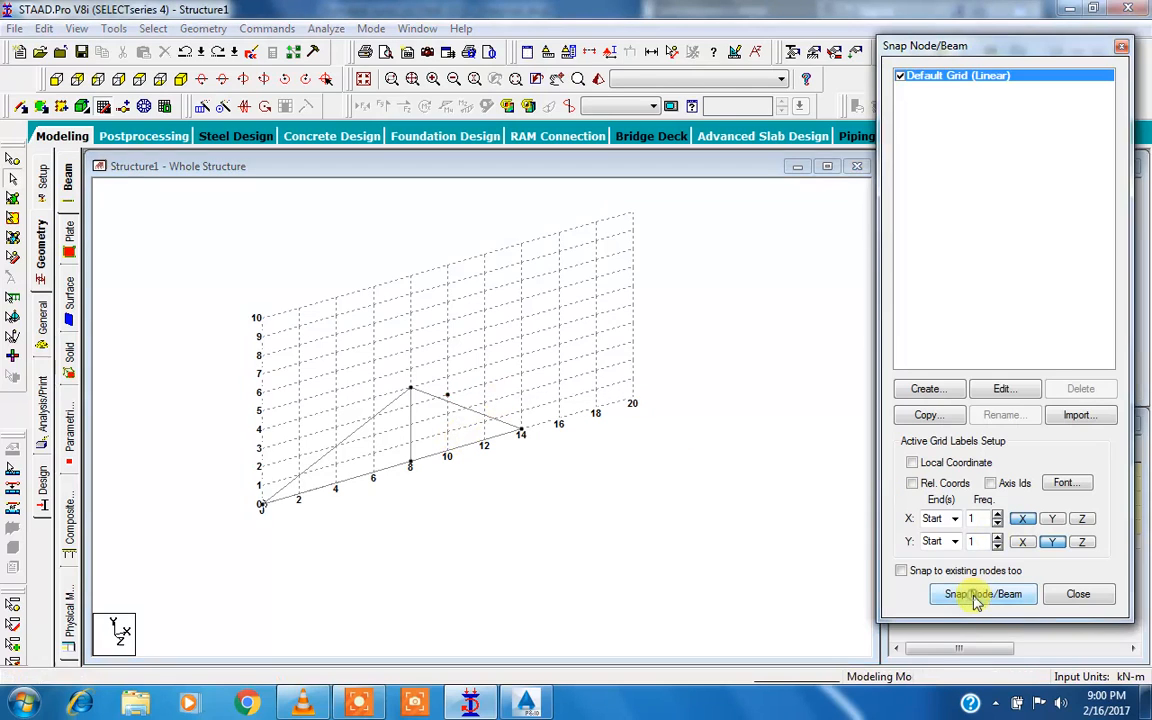
Try to draw a vertical beam on the snap grid from X 10, Y 0 up to the node at X 10, Y 3.
left_click(977, 597)
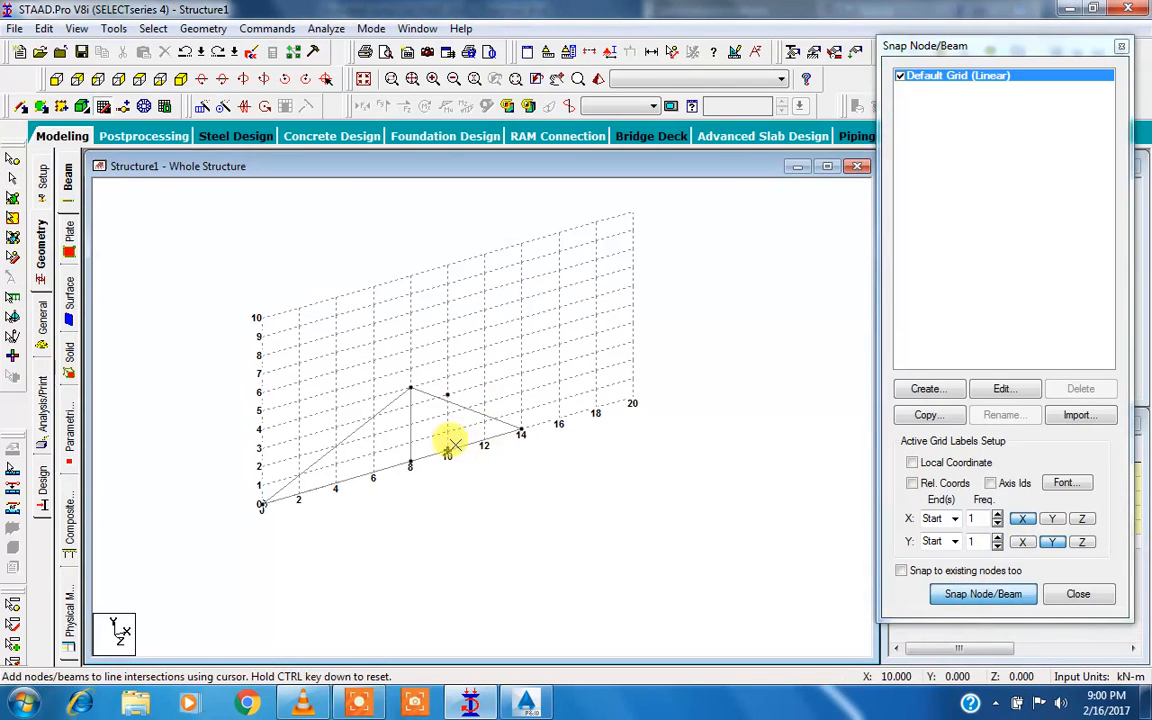
left_click(452, 444)
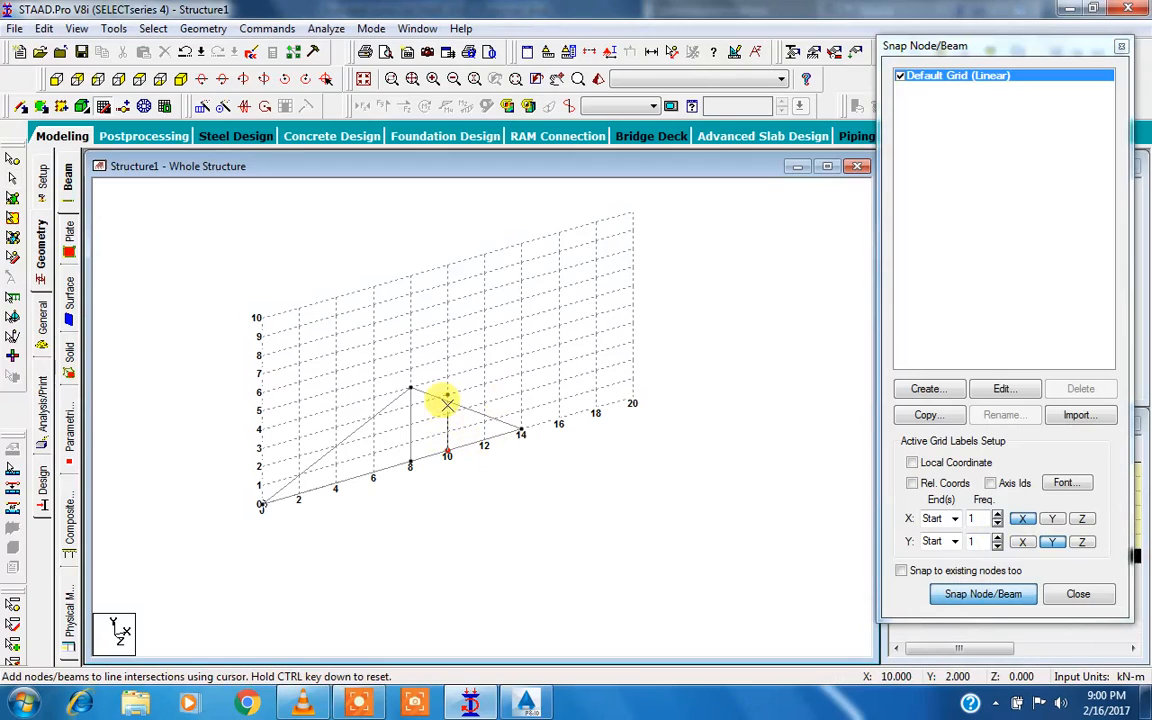
left_click(447, 397)
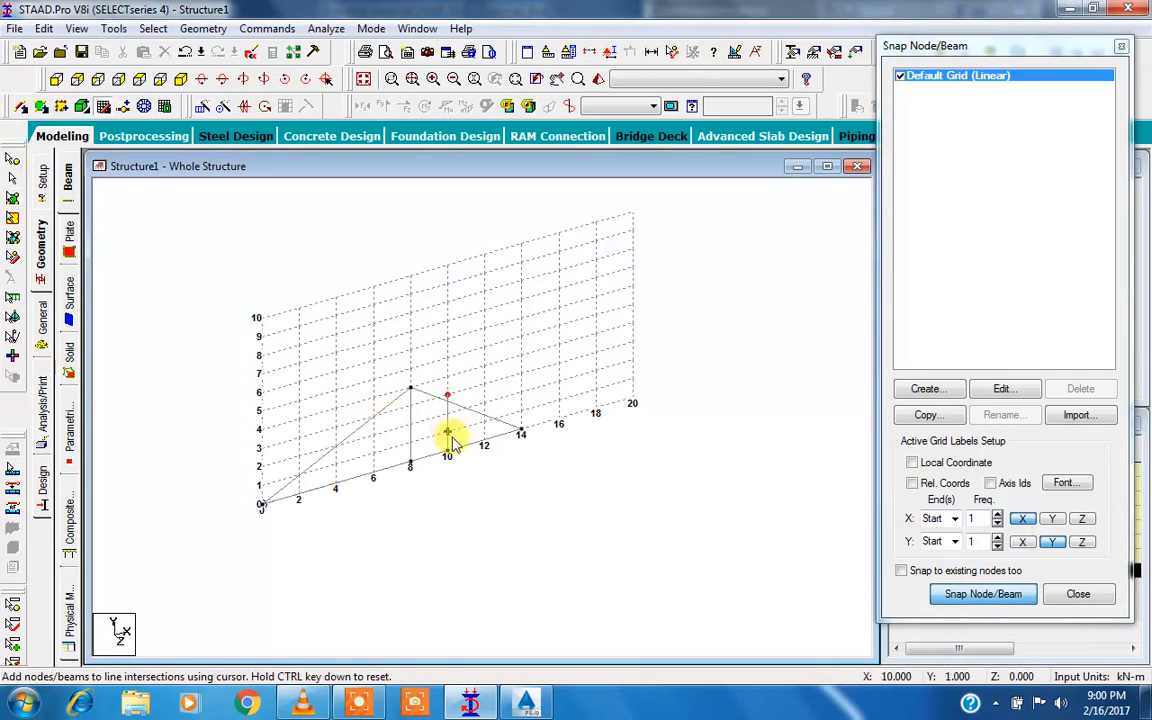
key("Escape")
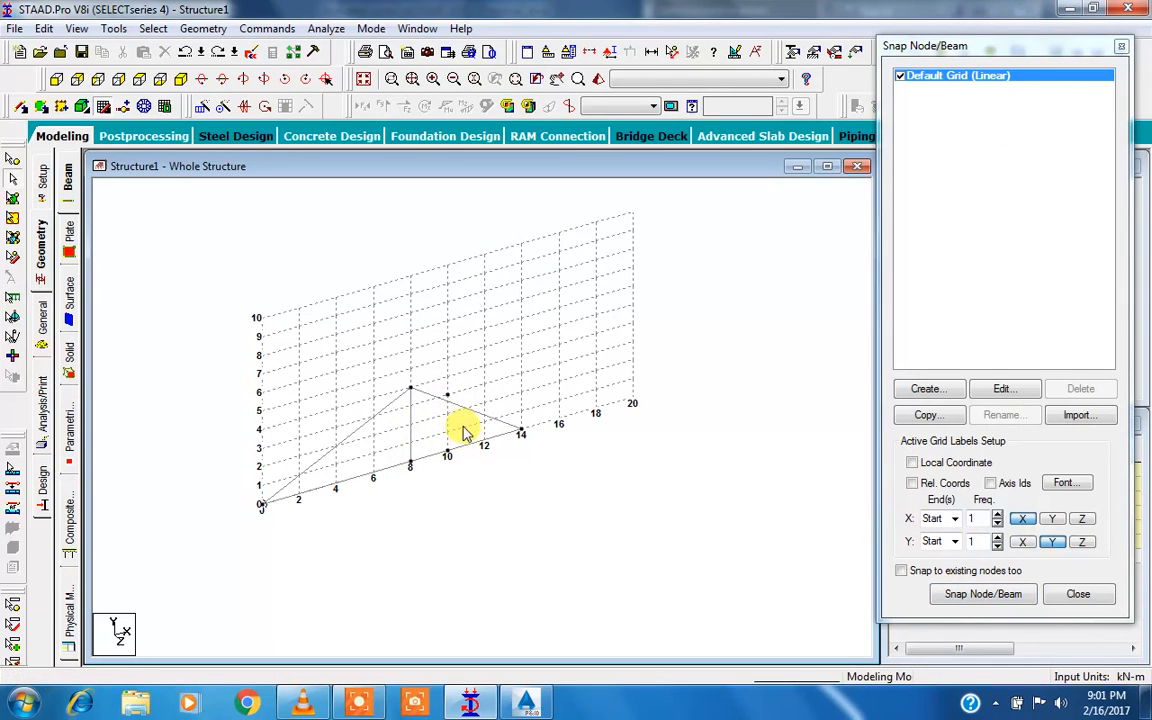
left_click(410, 462)
left_click(410, 388)
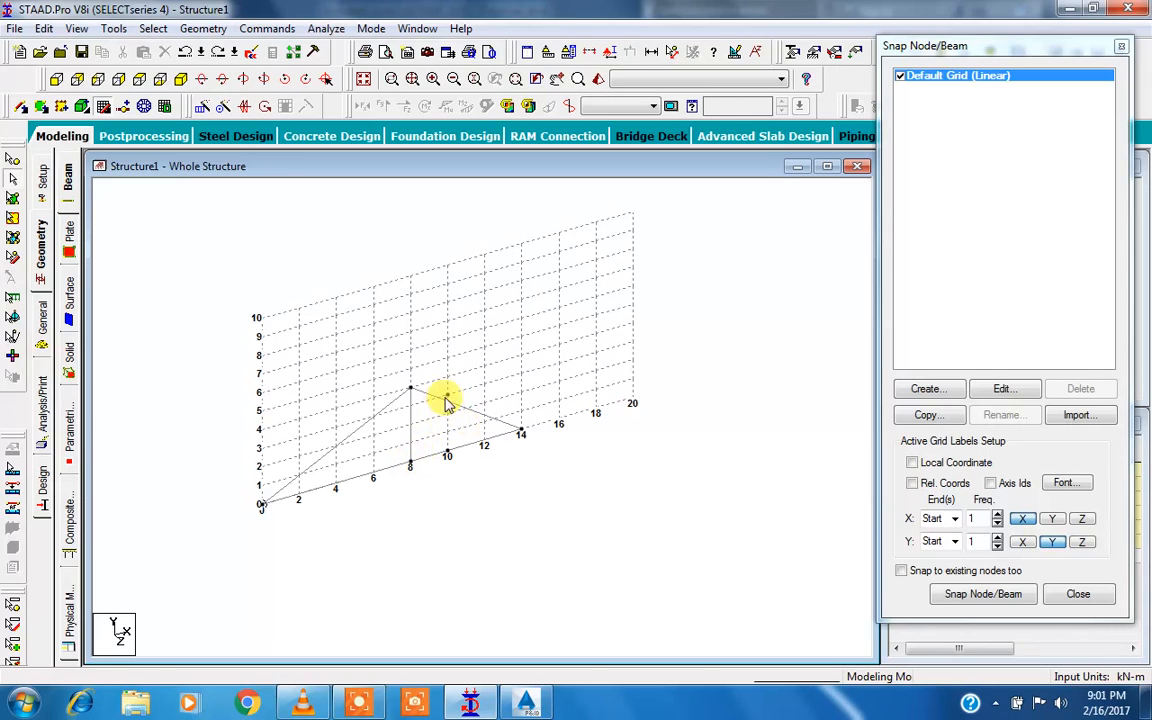
Close the snap grid and delete the nodes at X 10, Y 3 and X 10, Y 0 along with their connected beams.
left_click(1121, 46)
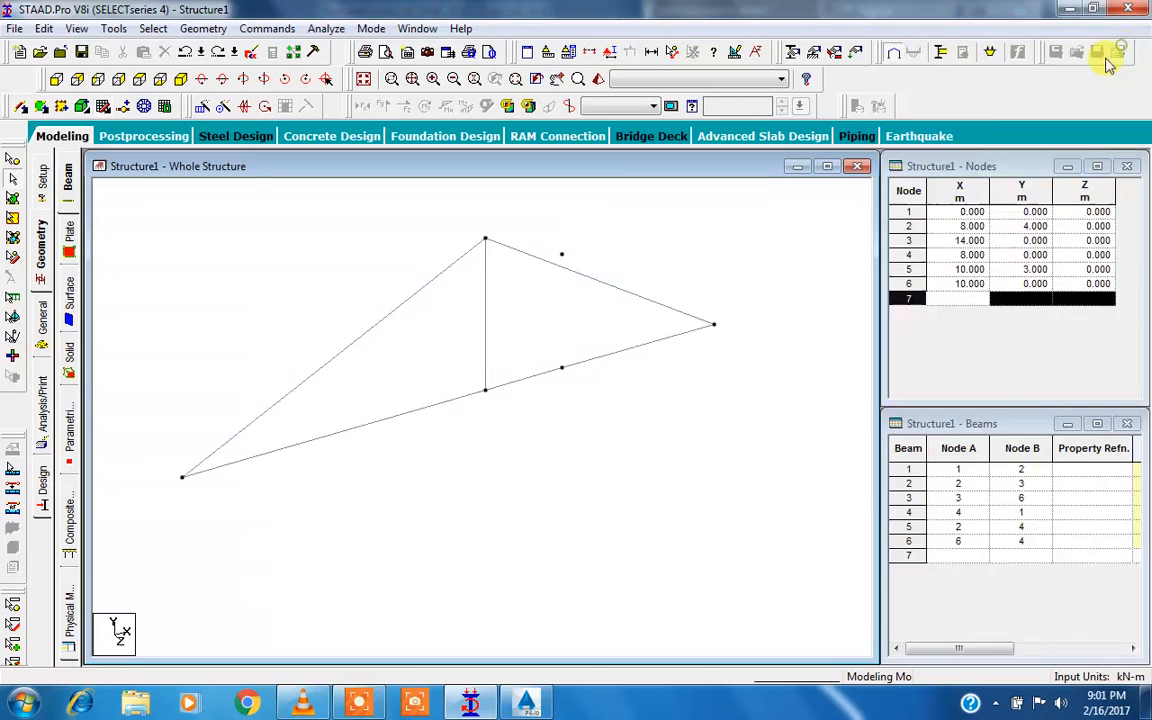
left_click(13, 158)
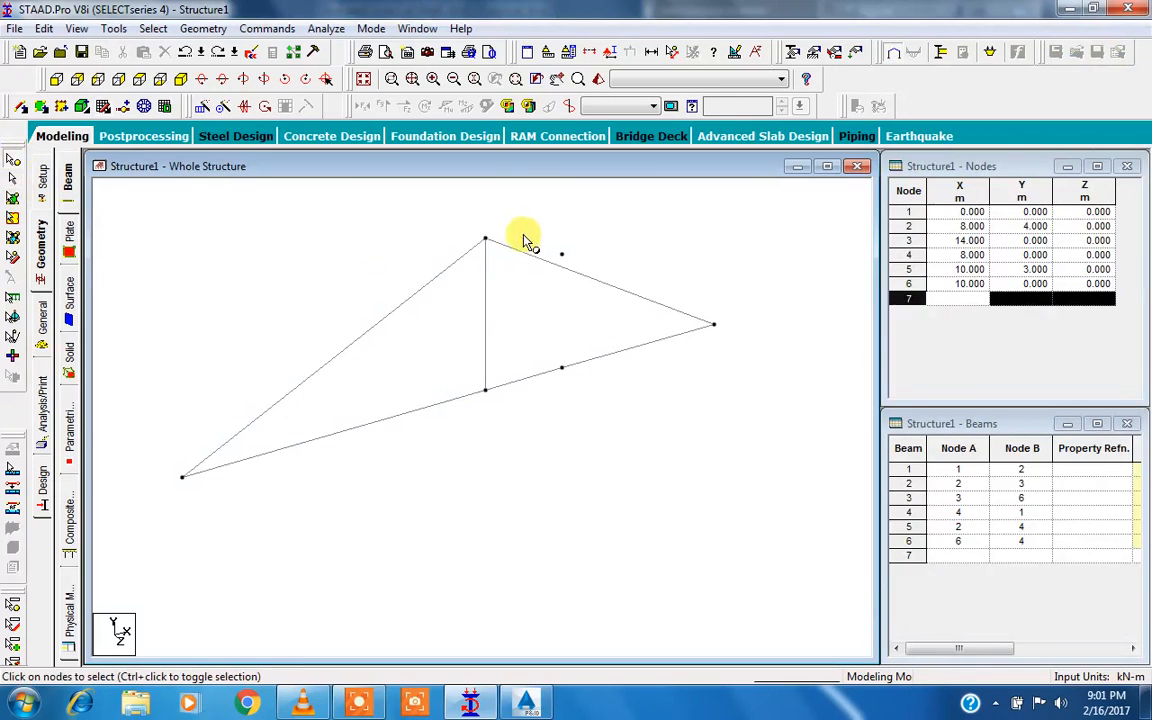
left_click(561, 254)
key("Delete")
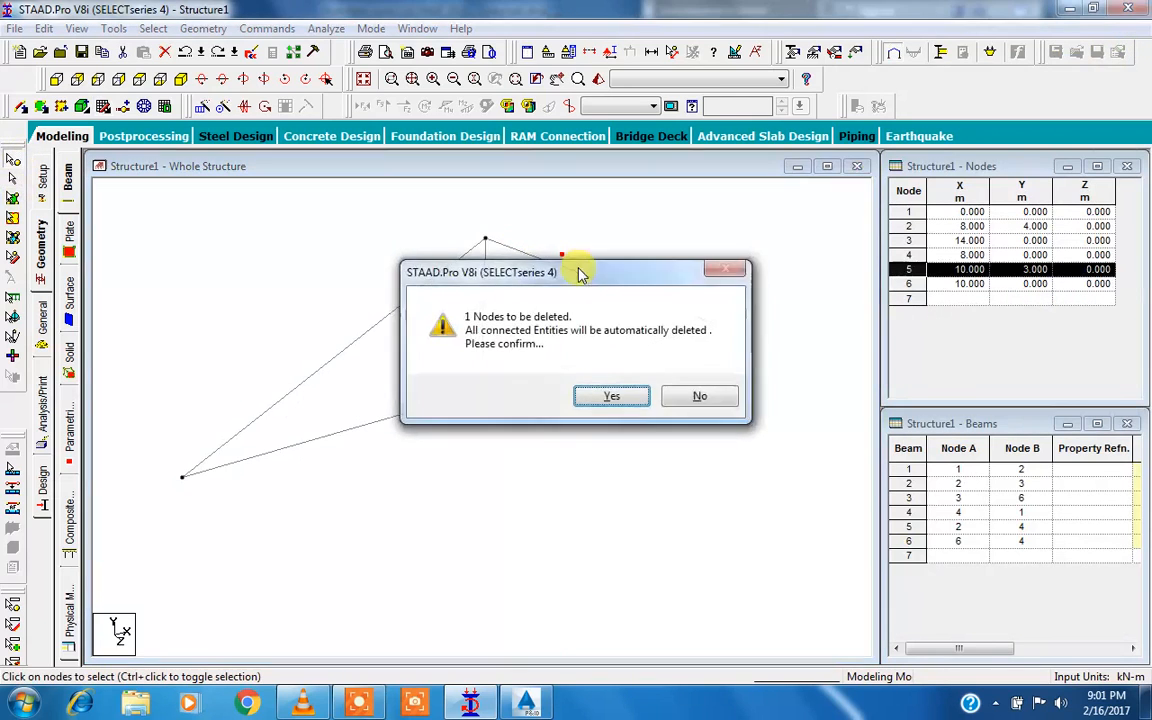
key("Return")
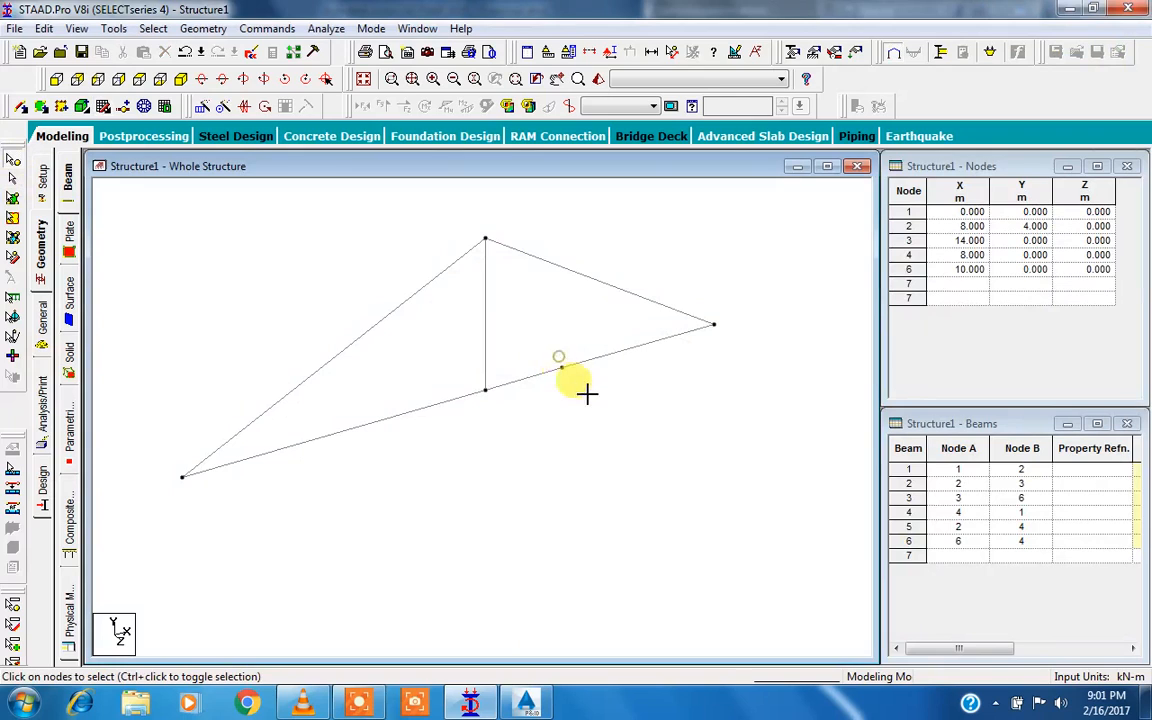
left_click(561, 368)
key("Delete")
key("Return")
Redraw the bottom chord with a point-to-point beam from the node at X 8, Y 0 to the node at X 14, Y 0.
left_click(485, 391)
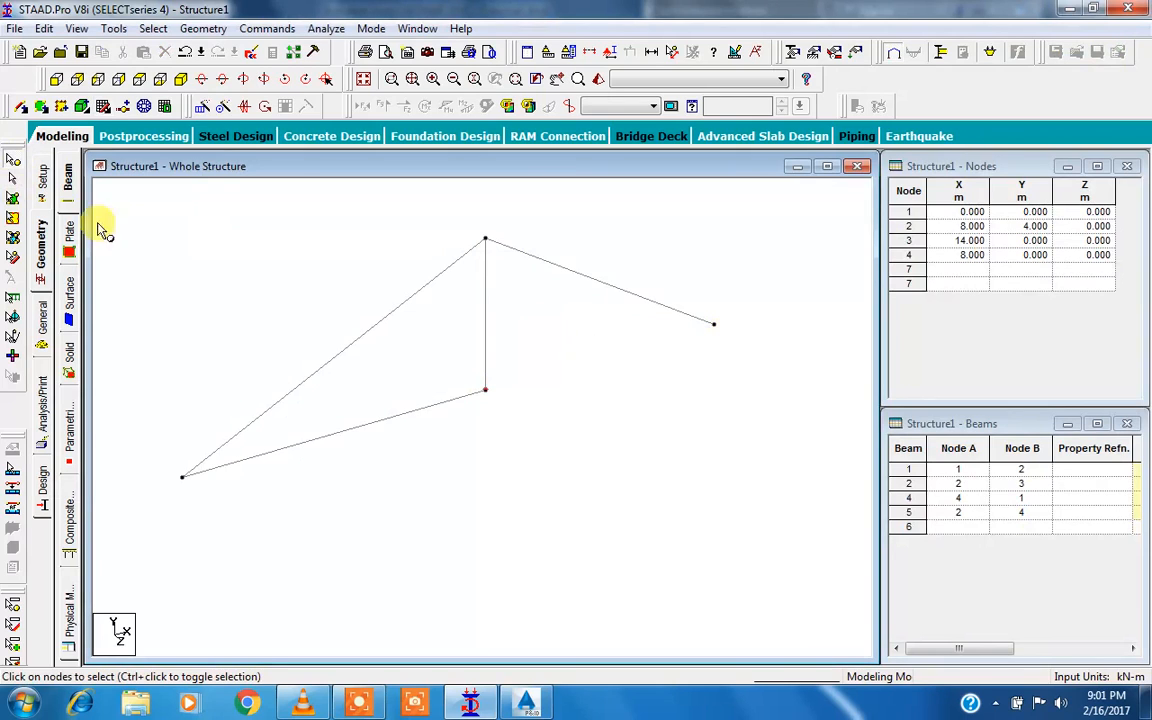
left_click(22, 106)
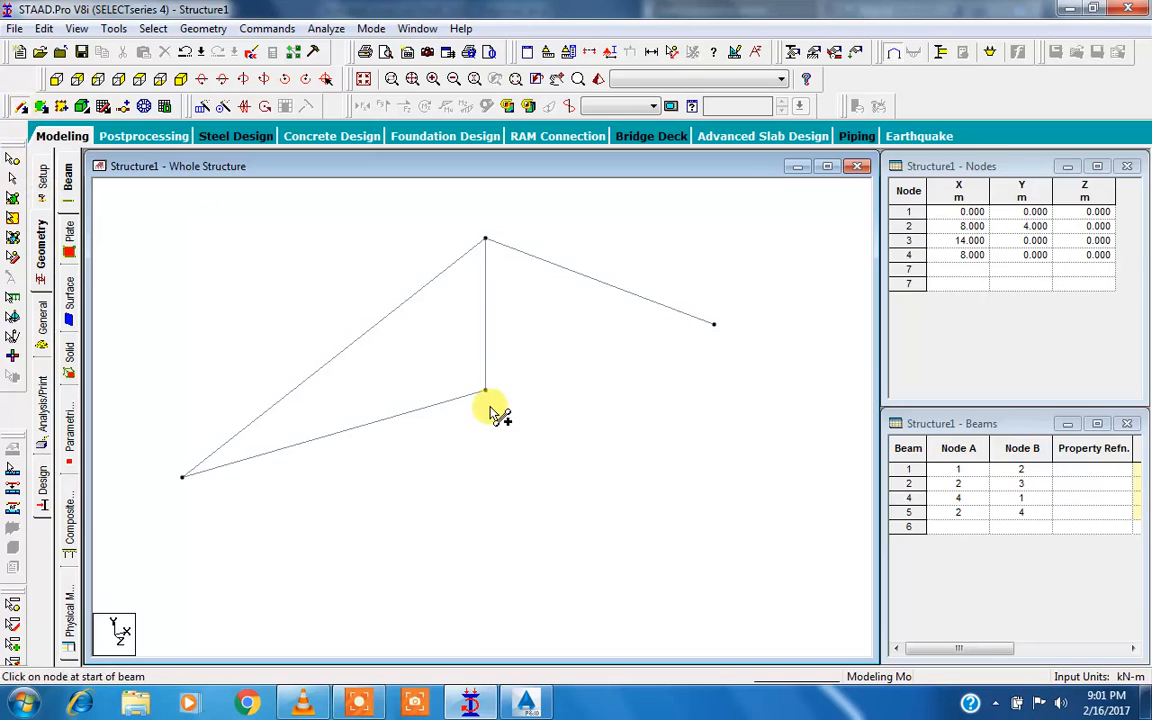
left_click_drag(485, 390, 718, 328)
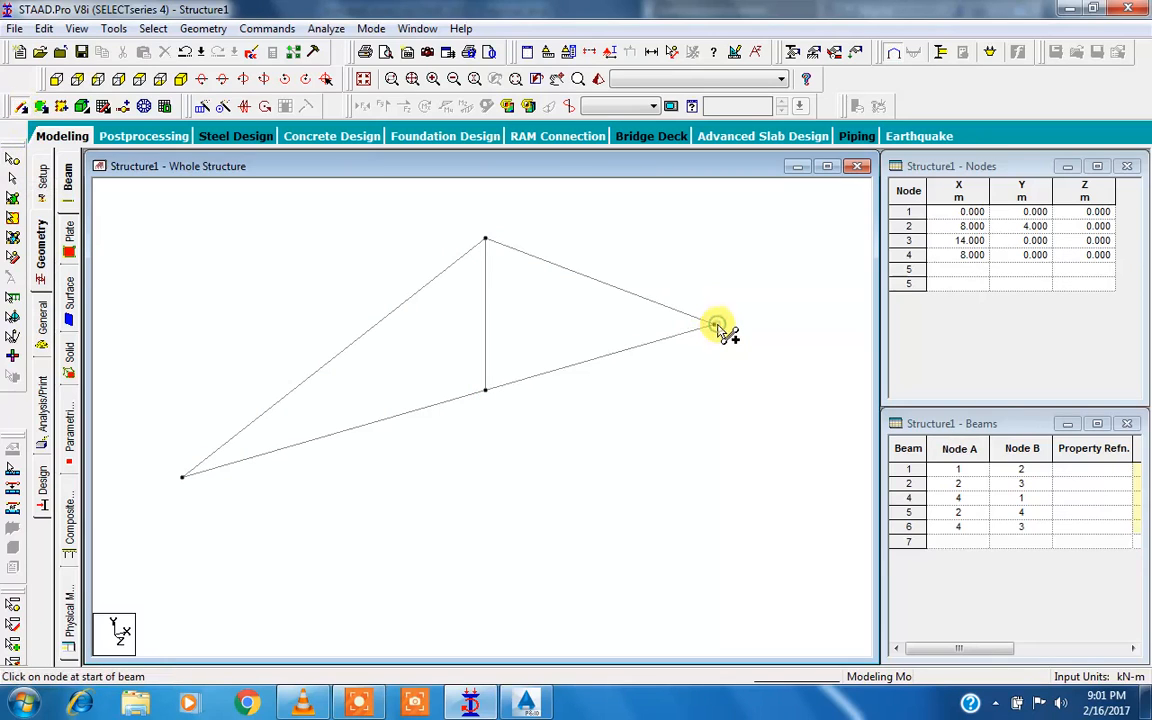
scroll(650, 391, "down", 2)
middle_click_drag(647, 392, 660, 466)
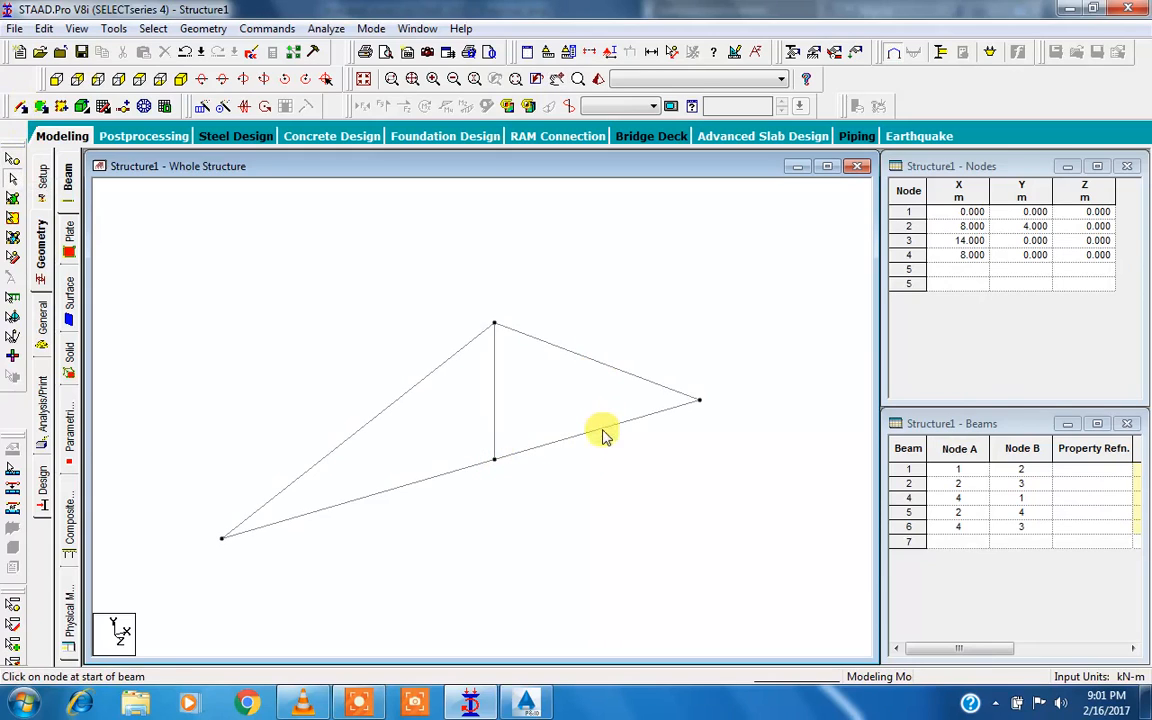
Insert a midpoint node in the sloping beam from X 8, Y 4 to X 14, Y 0, and connect X 8, Y 0 to it with a diagonal beam.
left_click(124, 107)
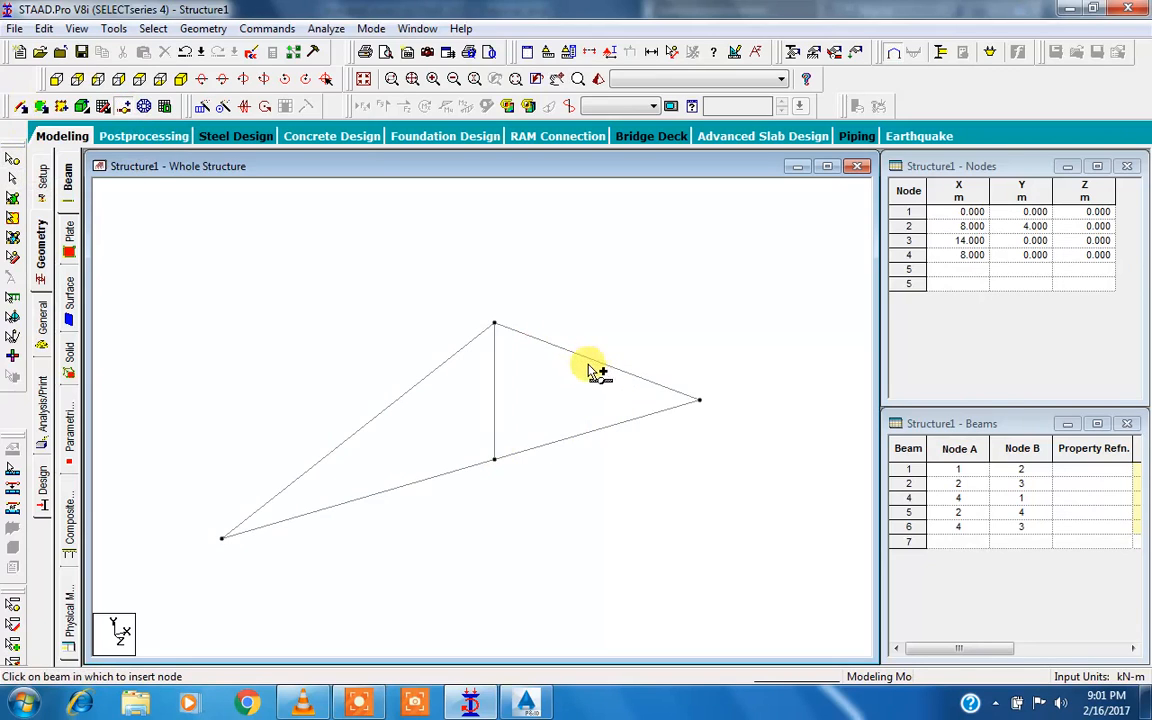
left_click(597, 366)
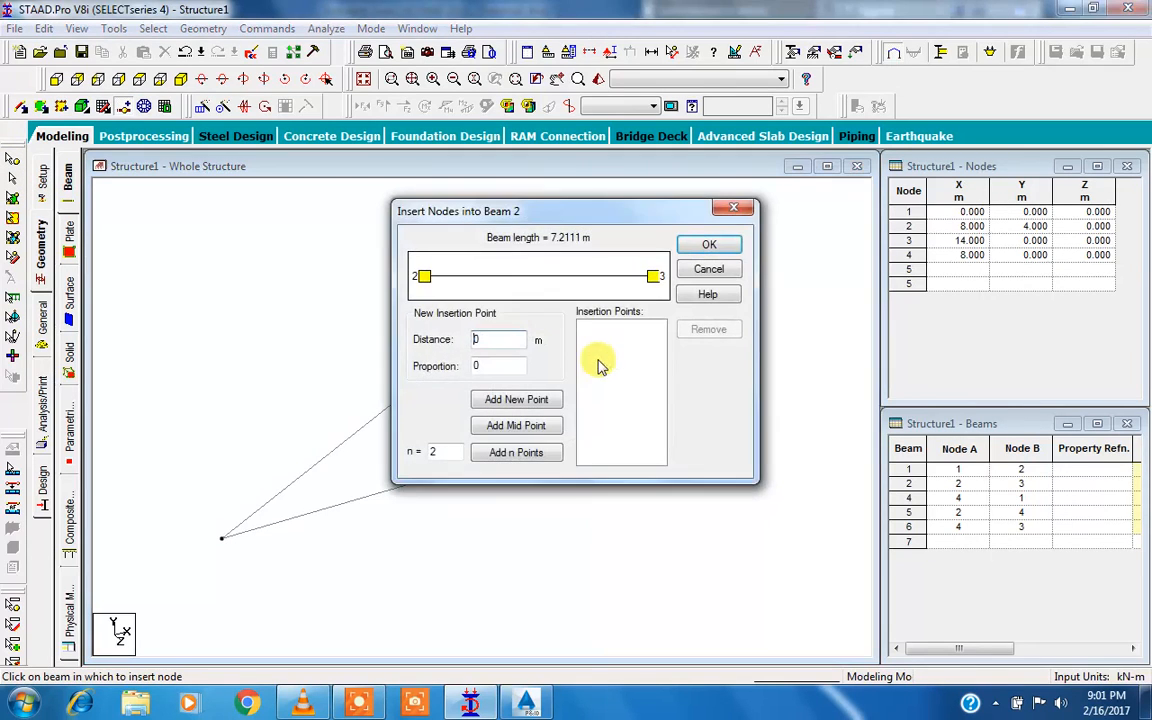
left_click_drag(522, 213, 776, 240)
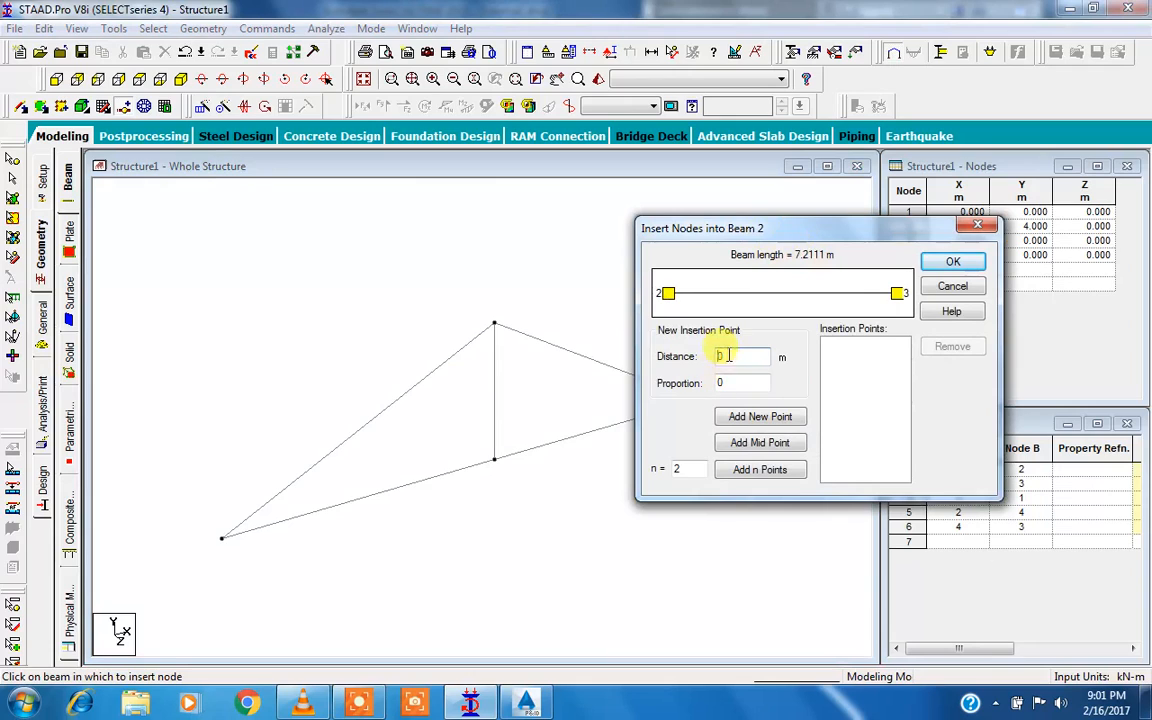
left_click(755, 444)
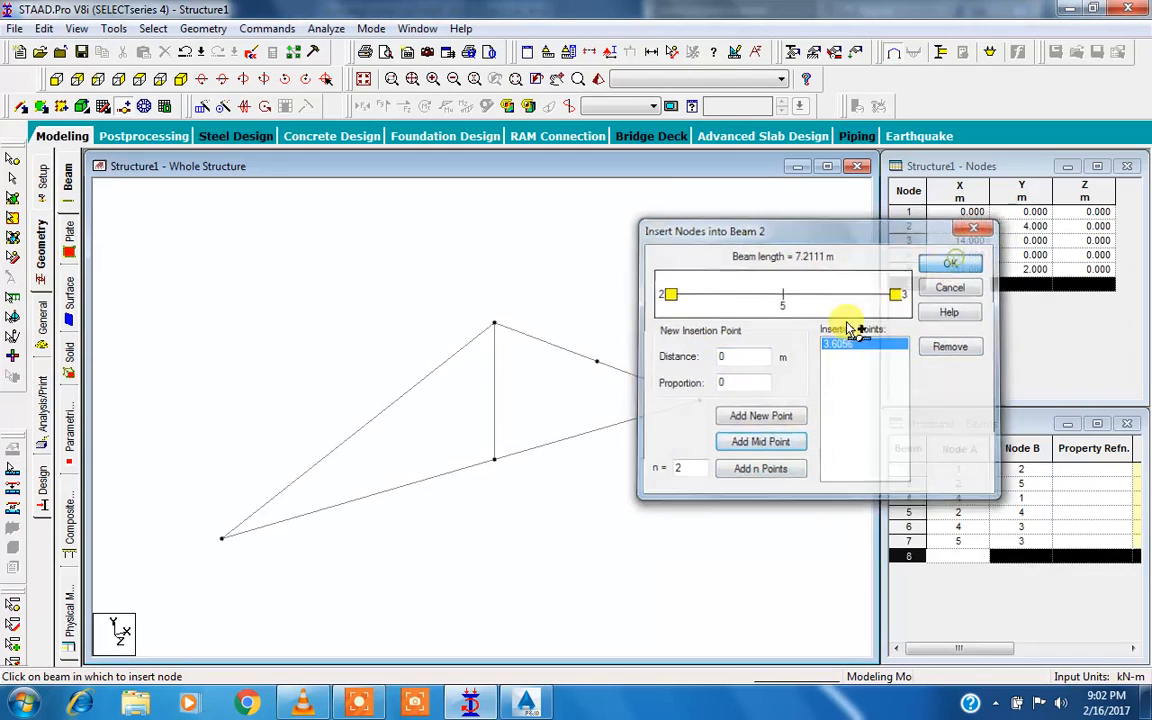
left_click(955, 262)
left_click(18, 107)
left_click_drag(494, 459, 599, 431)
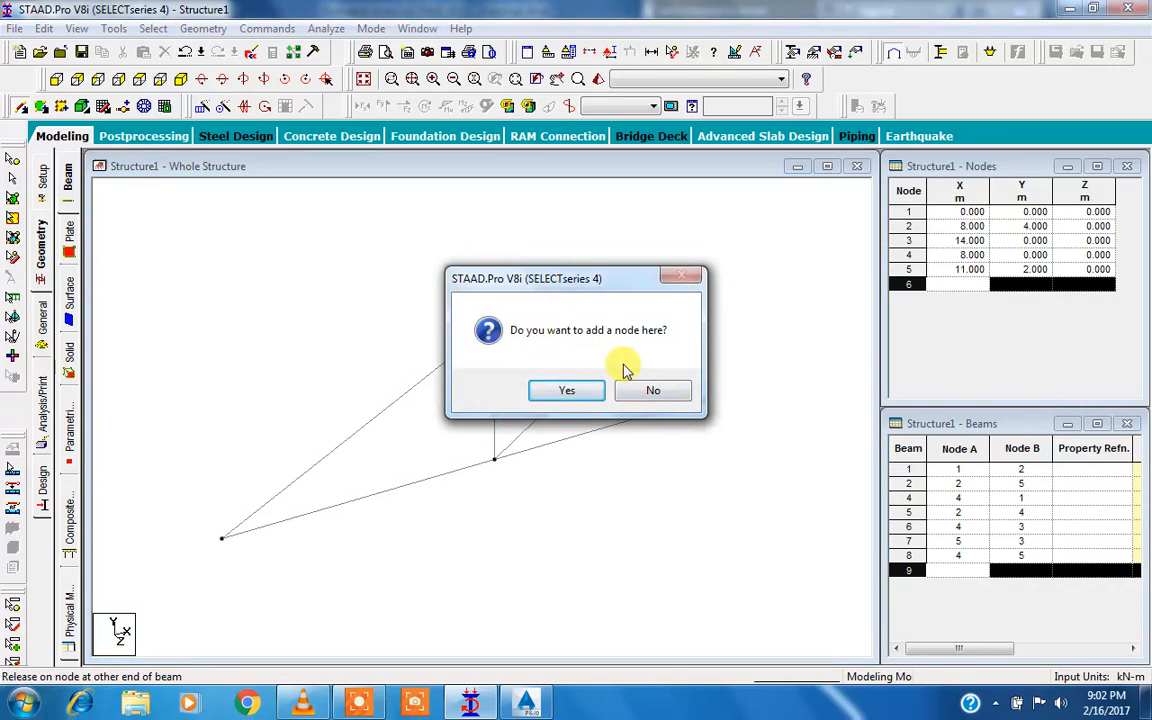
Try a beam from the sloping beam's mid node to a new bottom-chord node at 3.09389 m, and undo both additions.
left_click(578, 390)
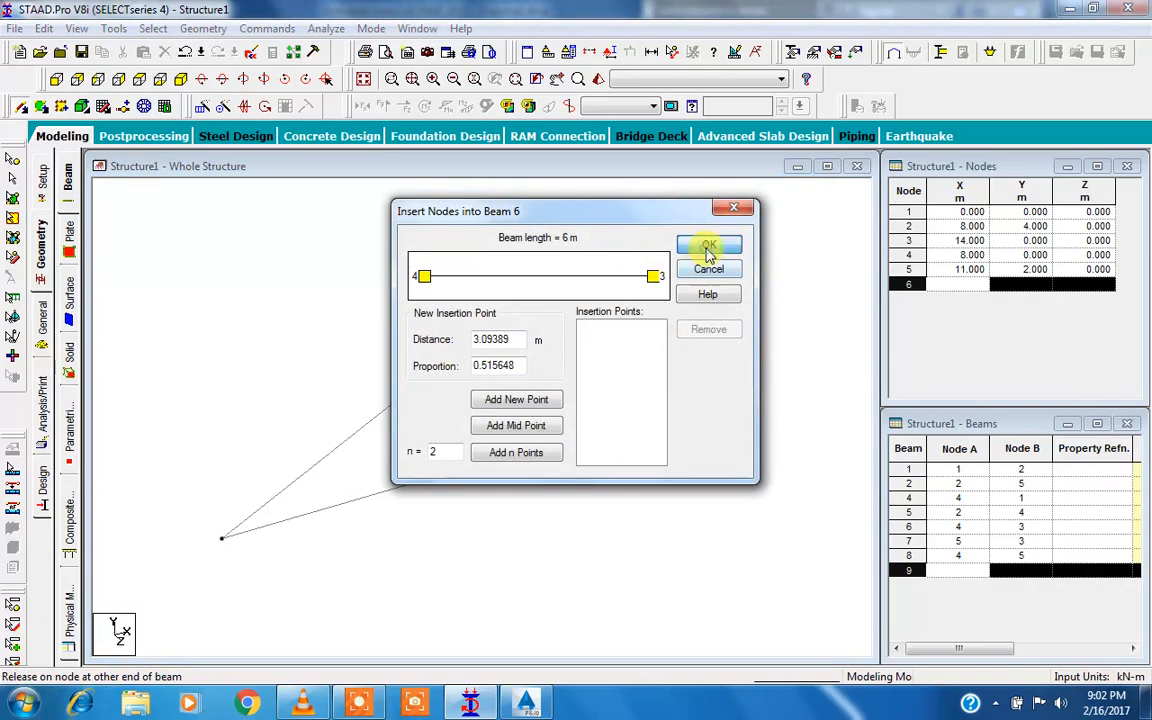
left_click(533, 403)
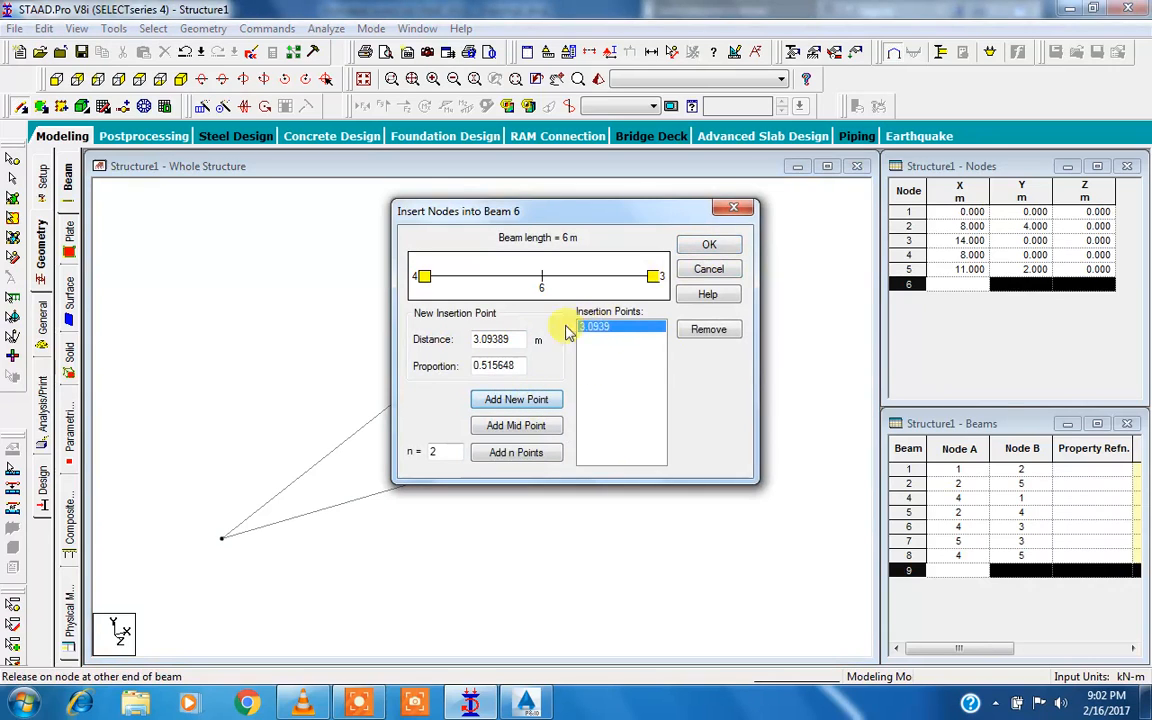
left_click(705, 247)
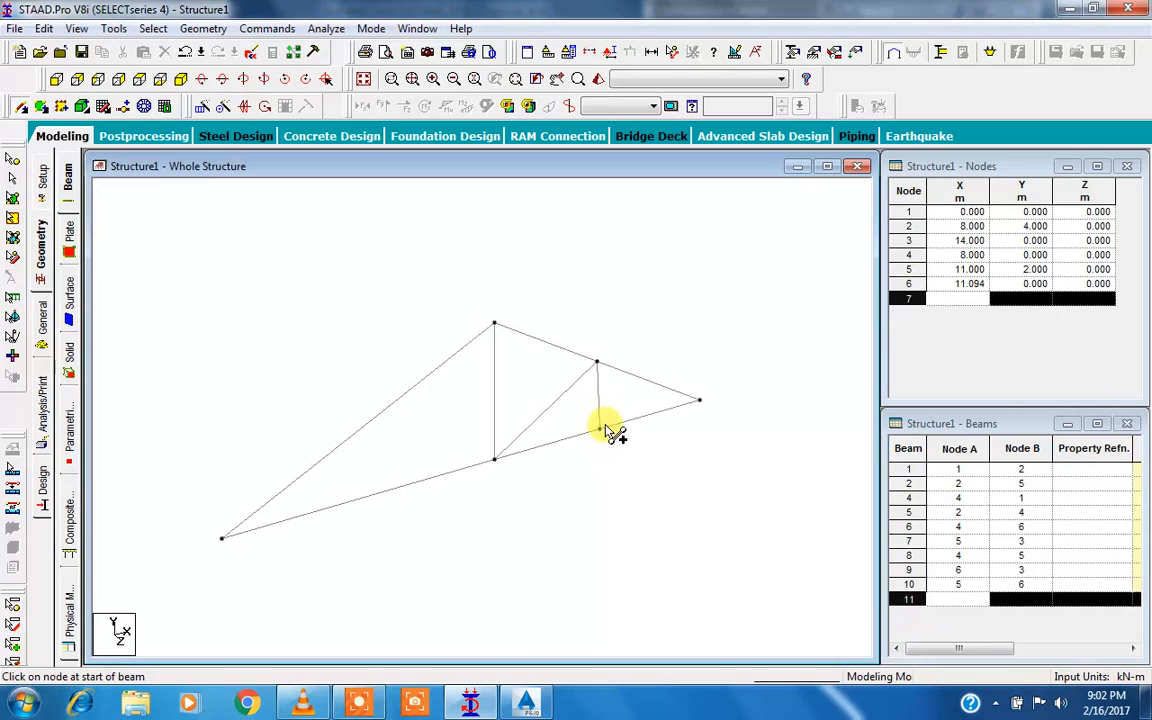
key("ctrl+z")
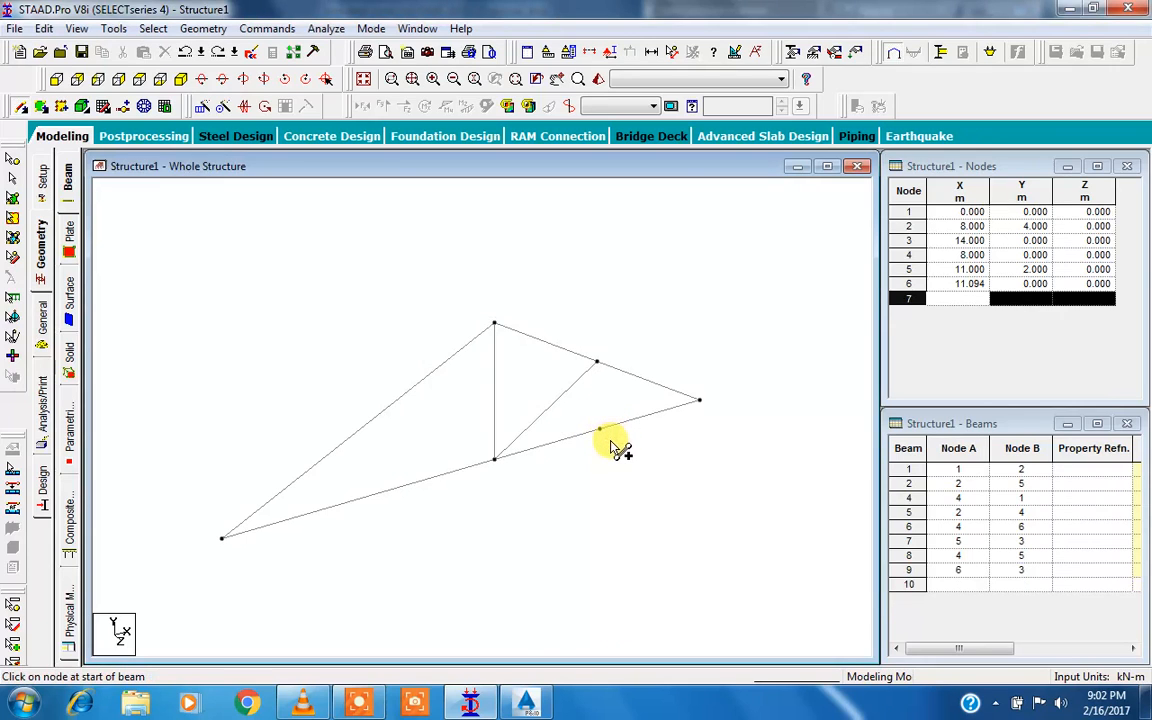
key("ctrl+z")
scroll(611, 446, "up", 1)
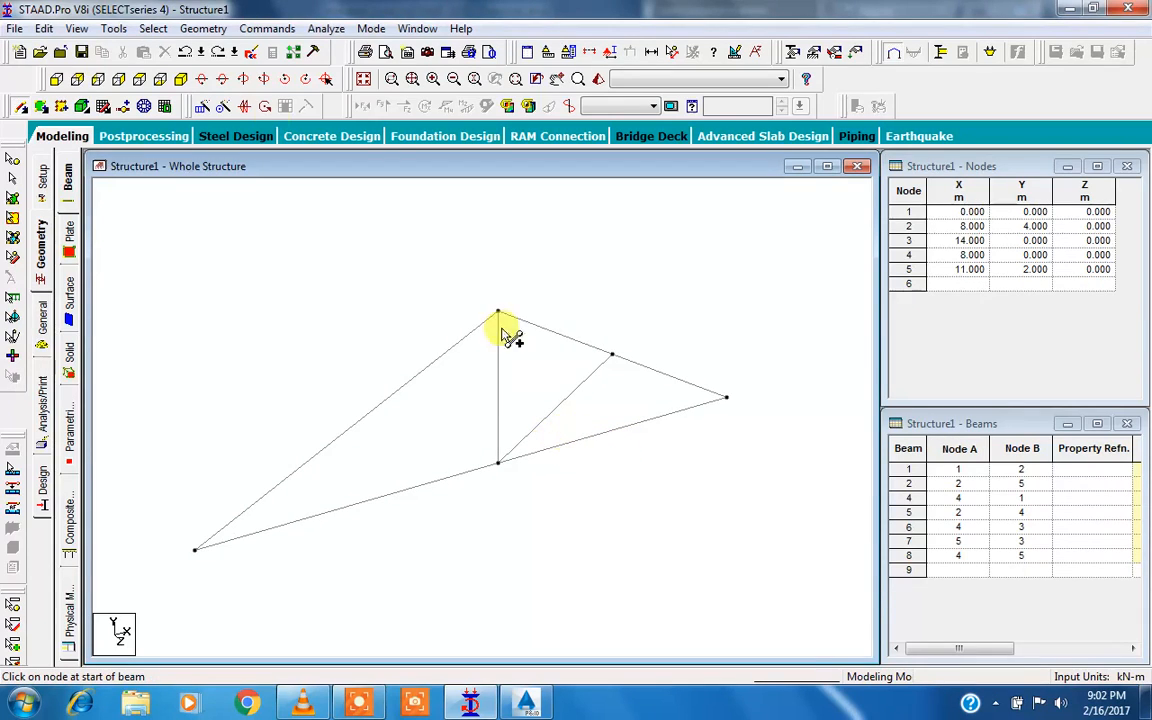
Add a beam by perpendicular intersection from the node at X 11, Y 2 down to the bottom chord.
left_click(210, 30)
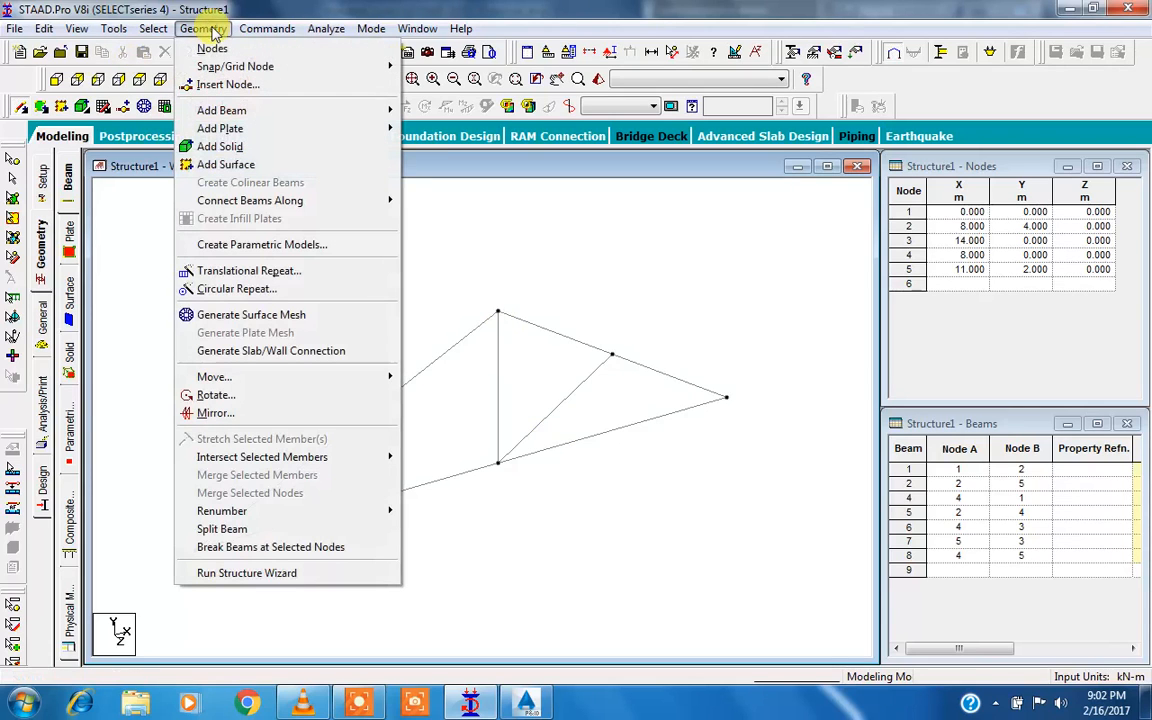
mouse_move(224, 111)
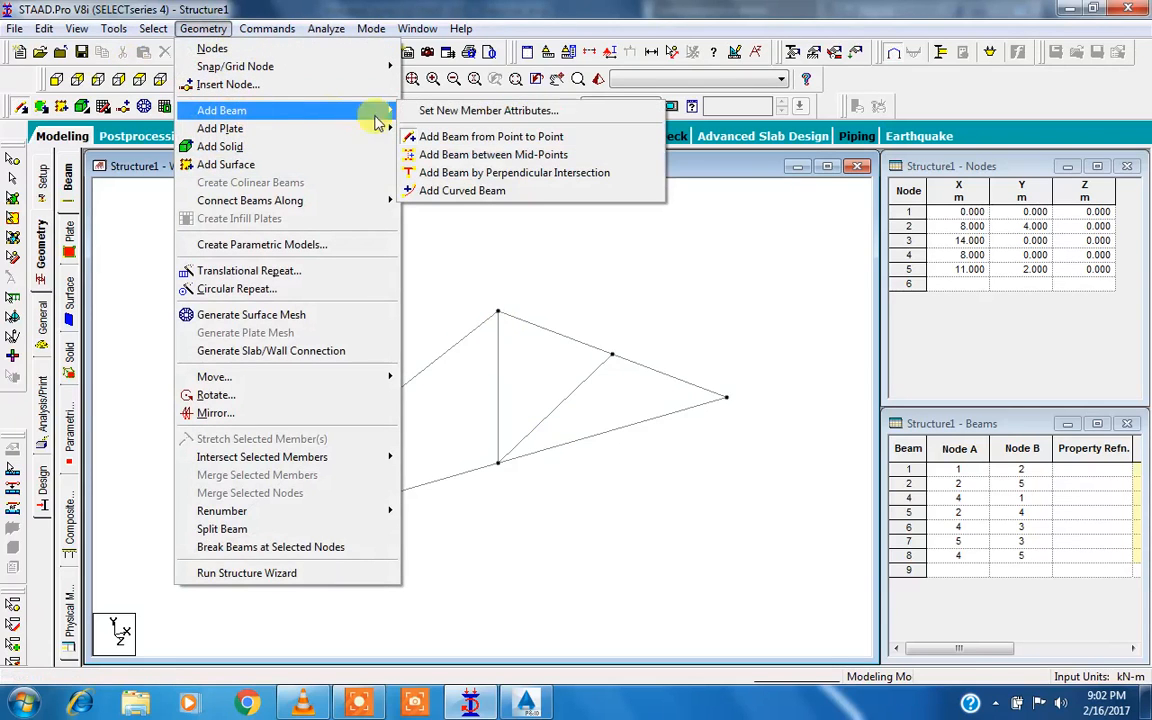
left_click(476, 176)
left_click(613, 355)
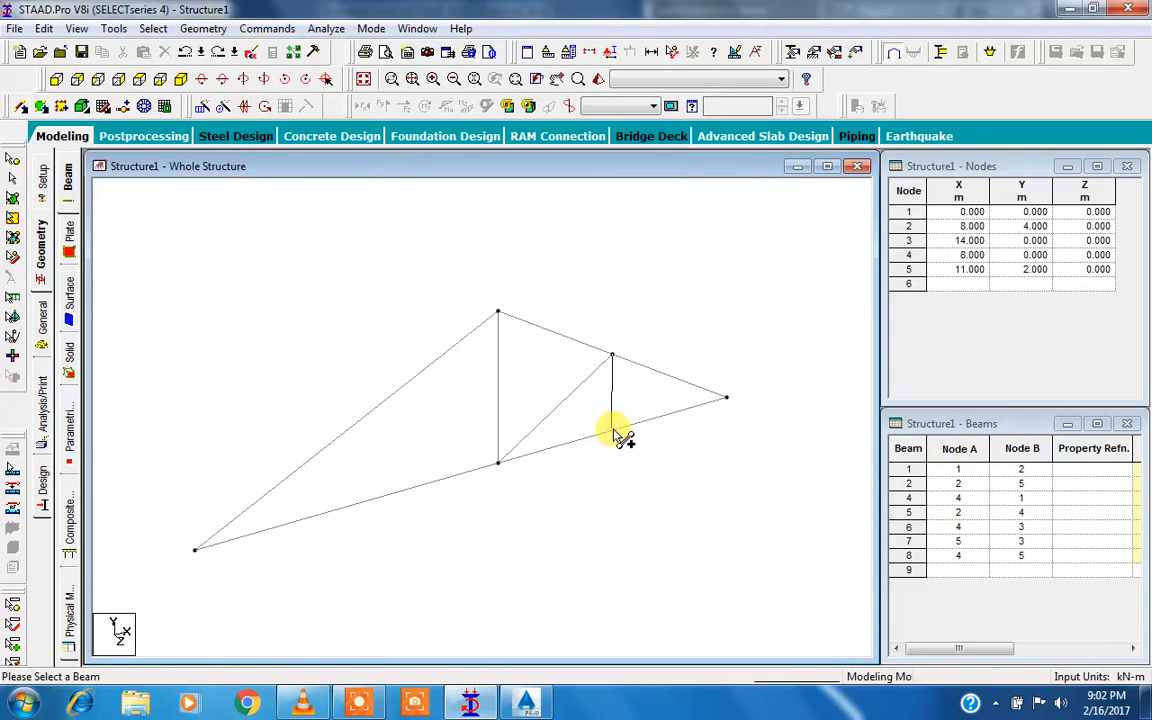
left_click(613, 428)
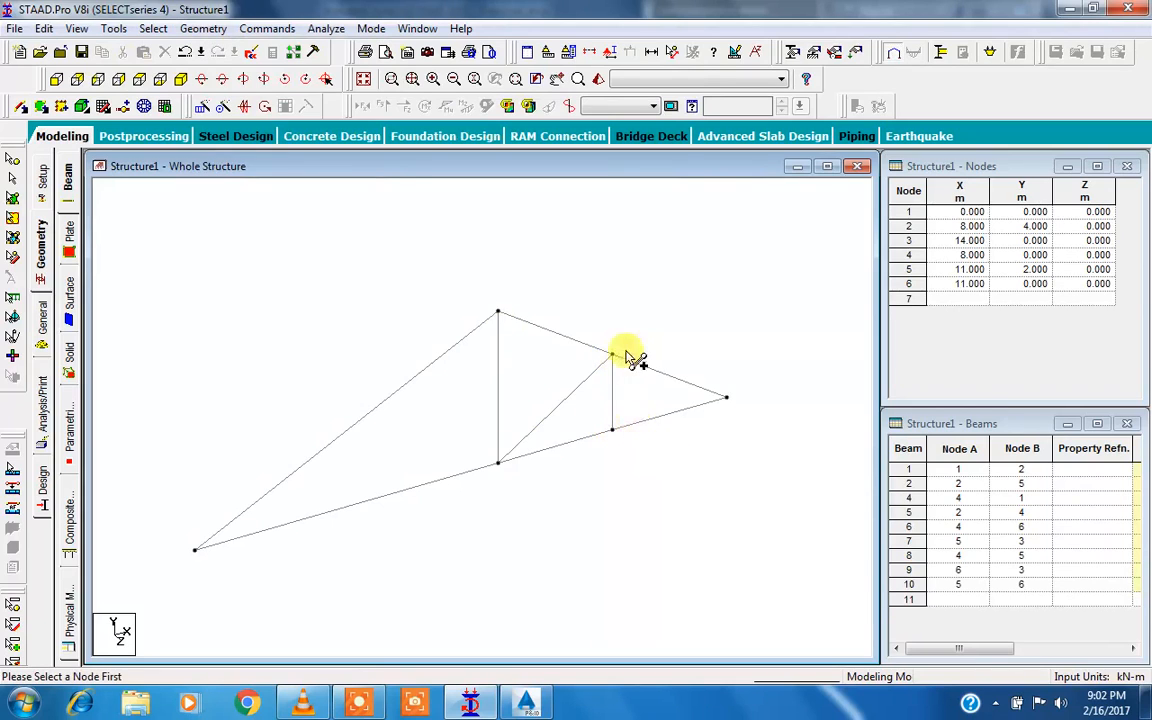
left_click(203, 28)
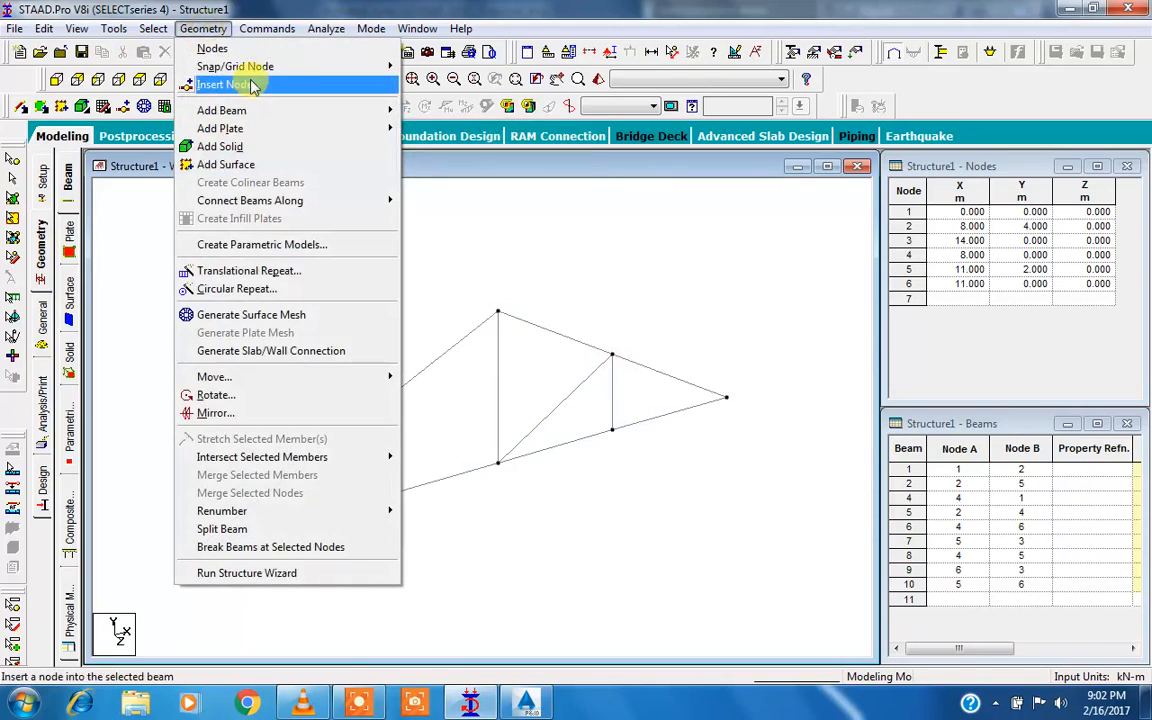
key("Escape")
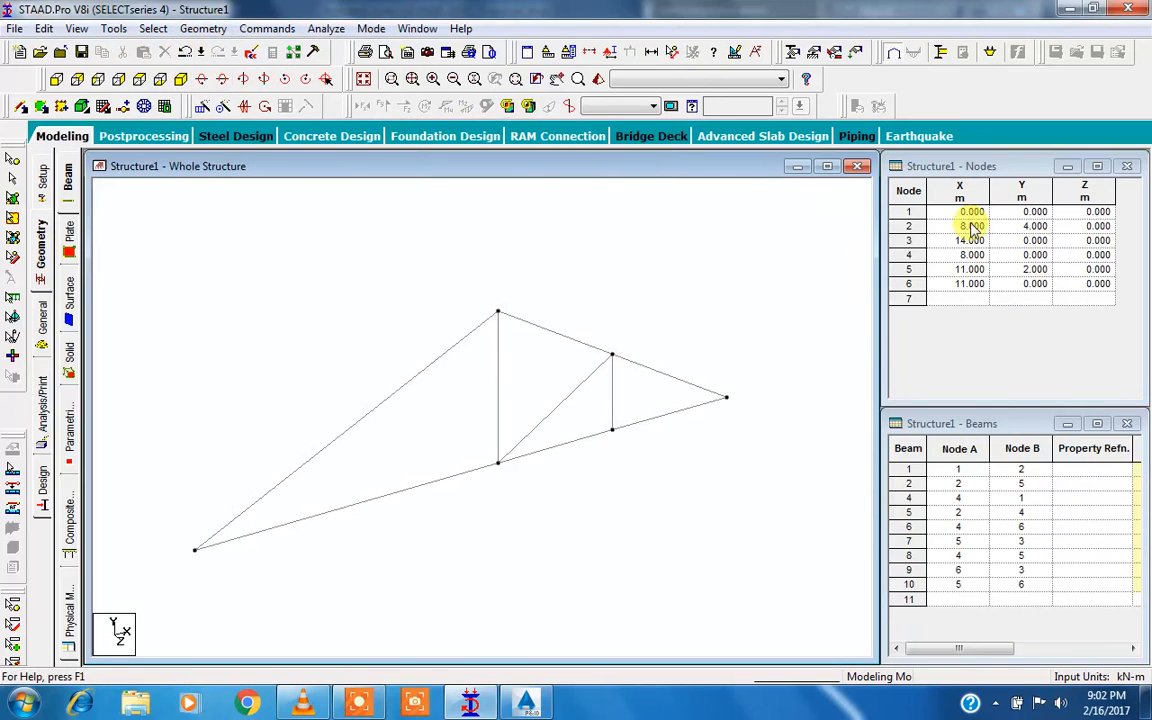
left_click(203, 28)
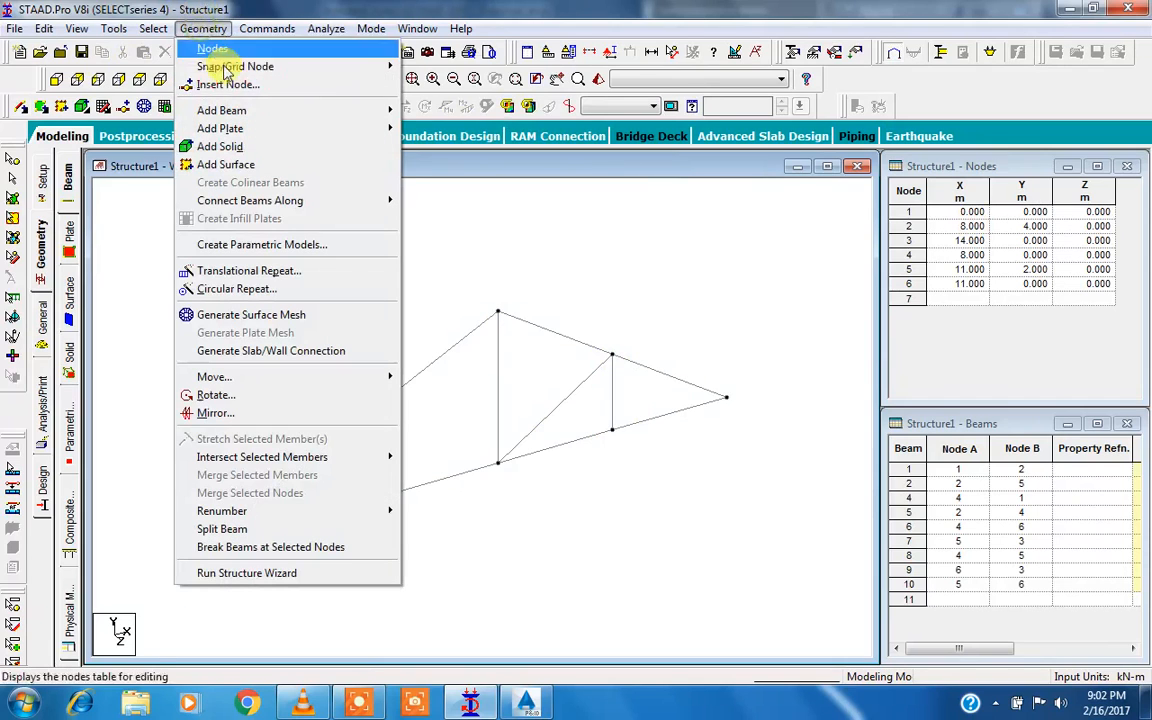
mouse_move(244, 69)
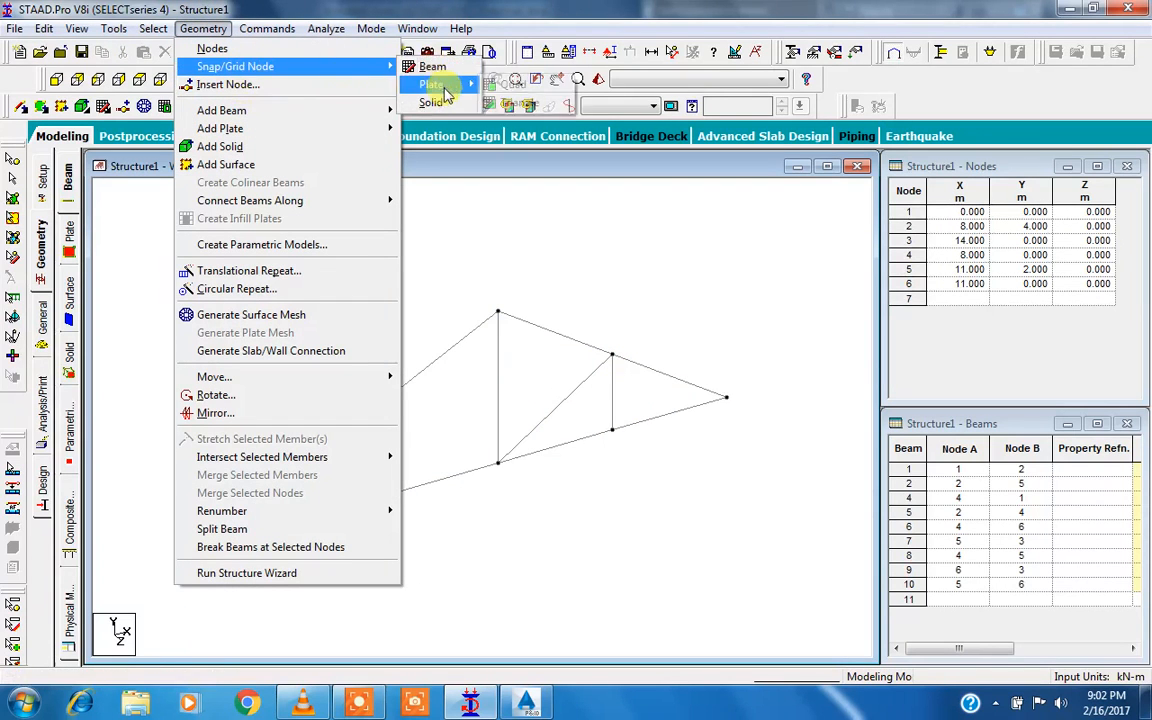
left_click(436, 68)
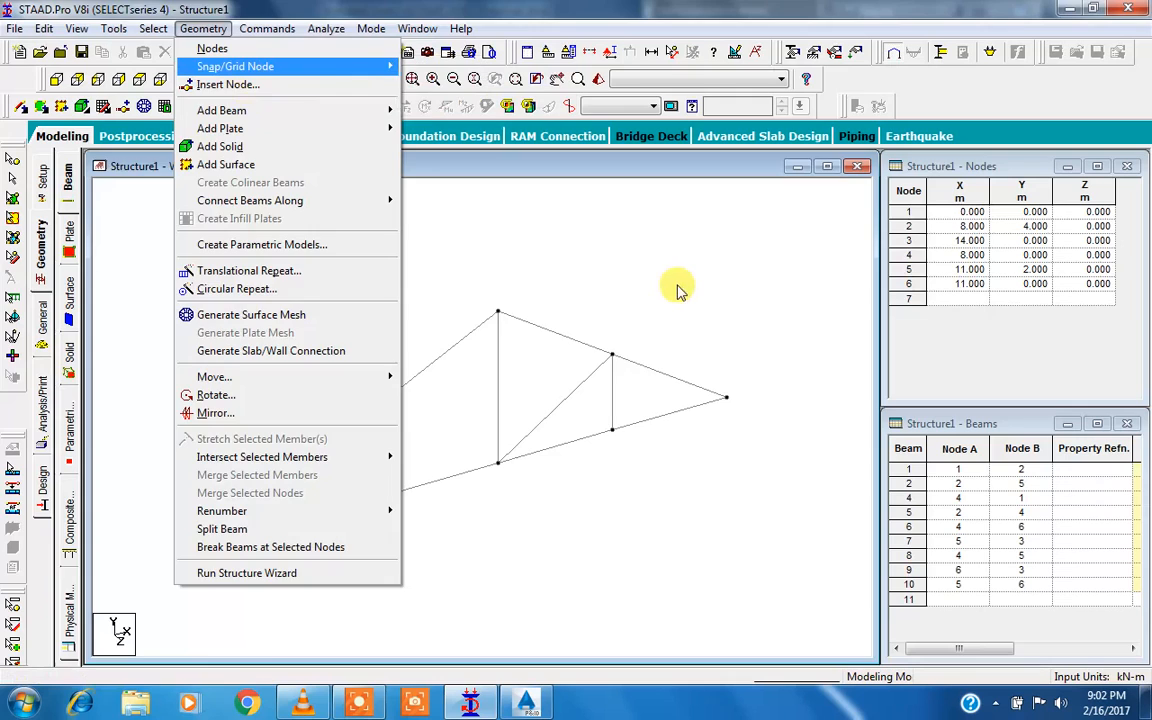
left_click(680, 280)
Delete all beams of the truss together with their unattached nodes.
left_click_drag(775, 261, 157, 651)
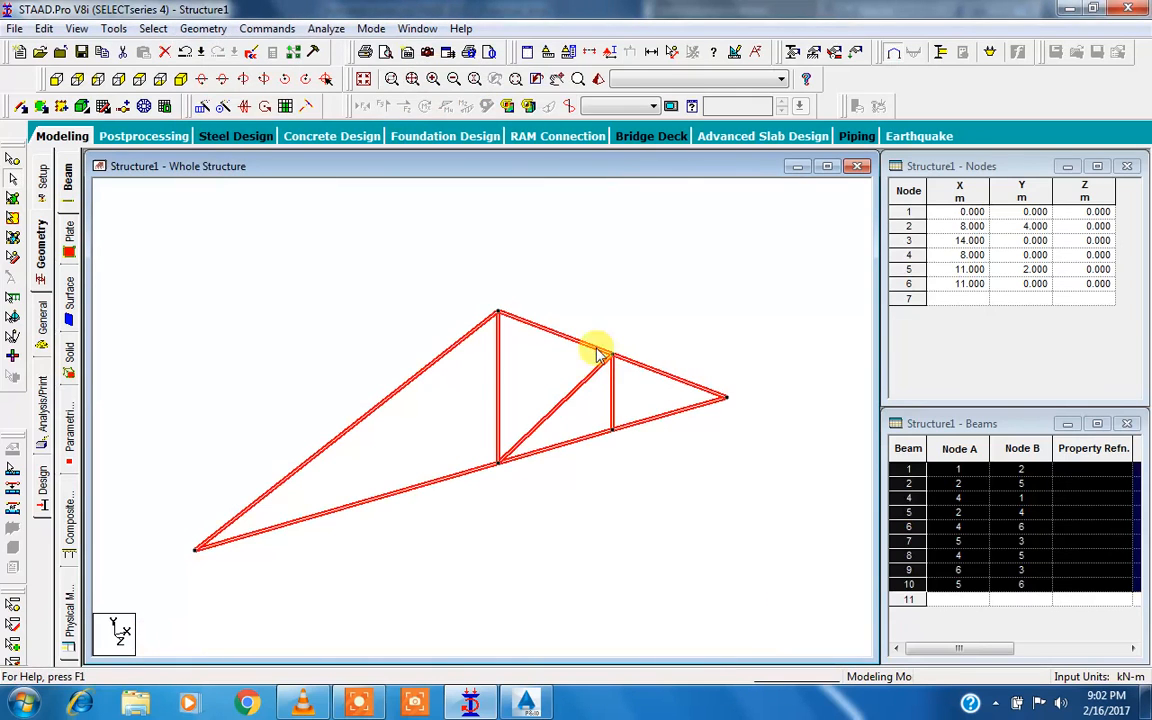
key("Delete")
key("Return")
key("Return")
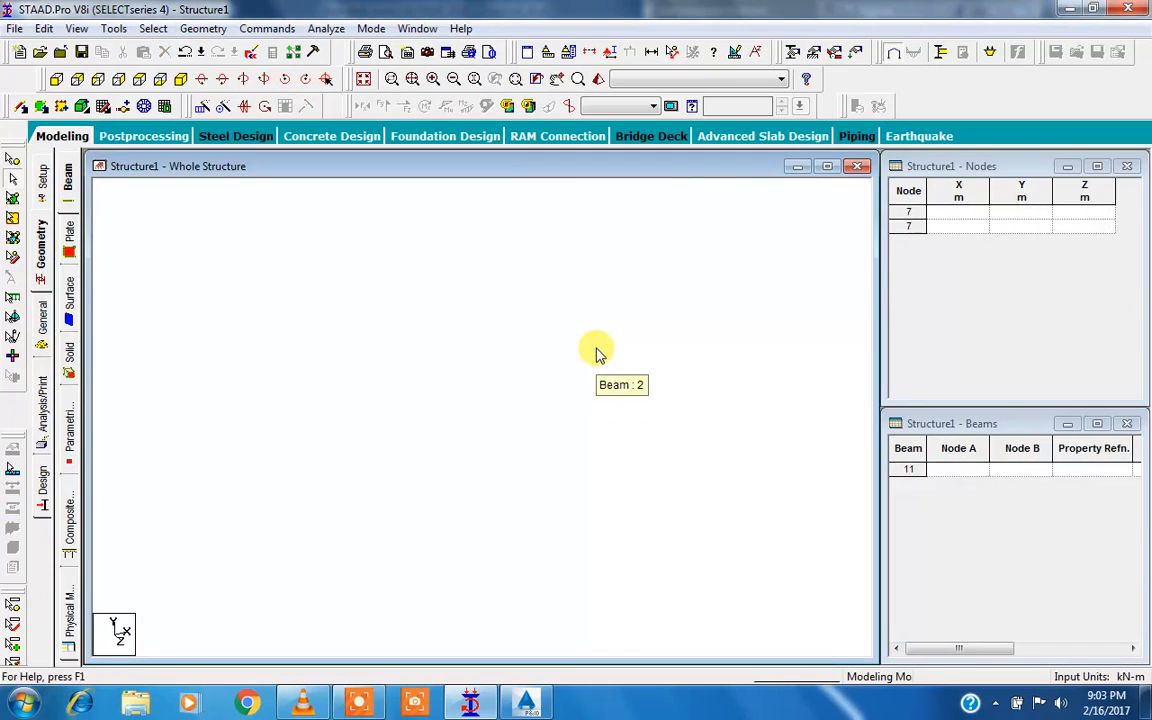
left_click(366, 705)
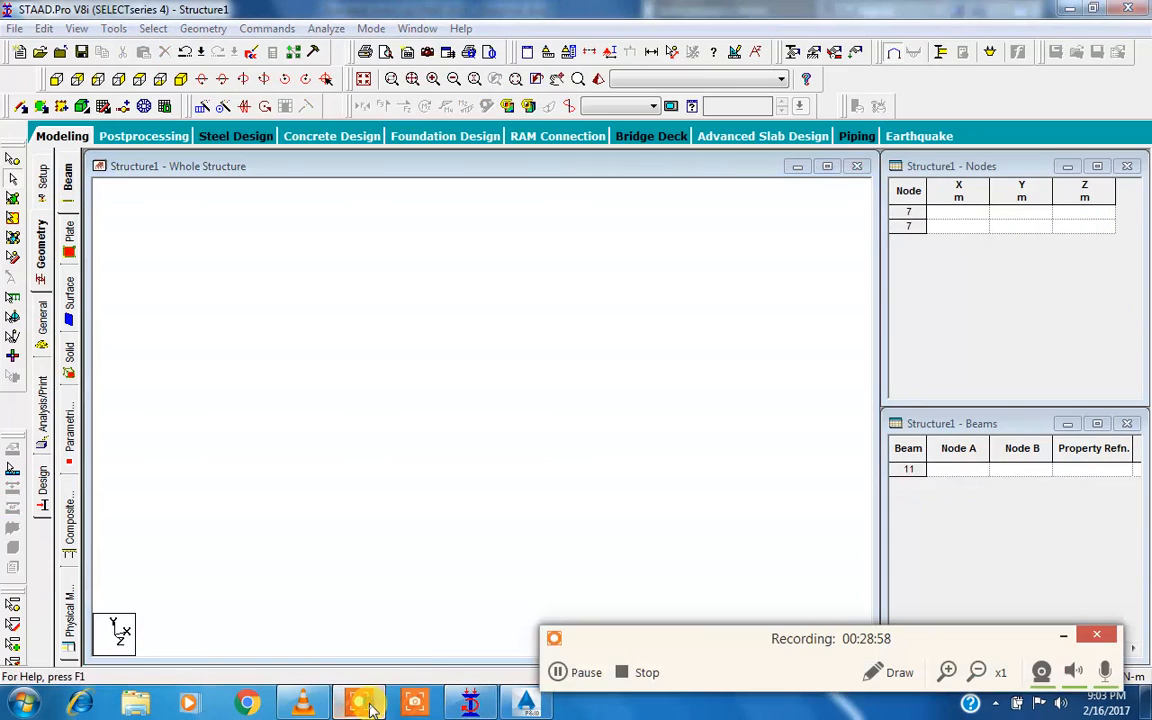
left_click(576, 673)
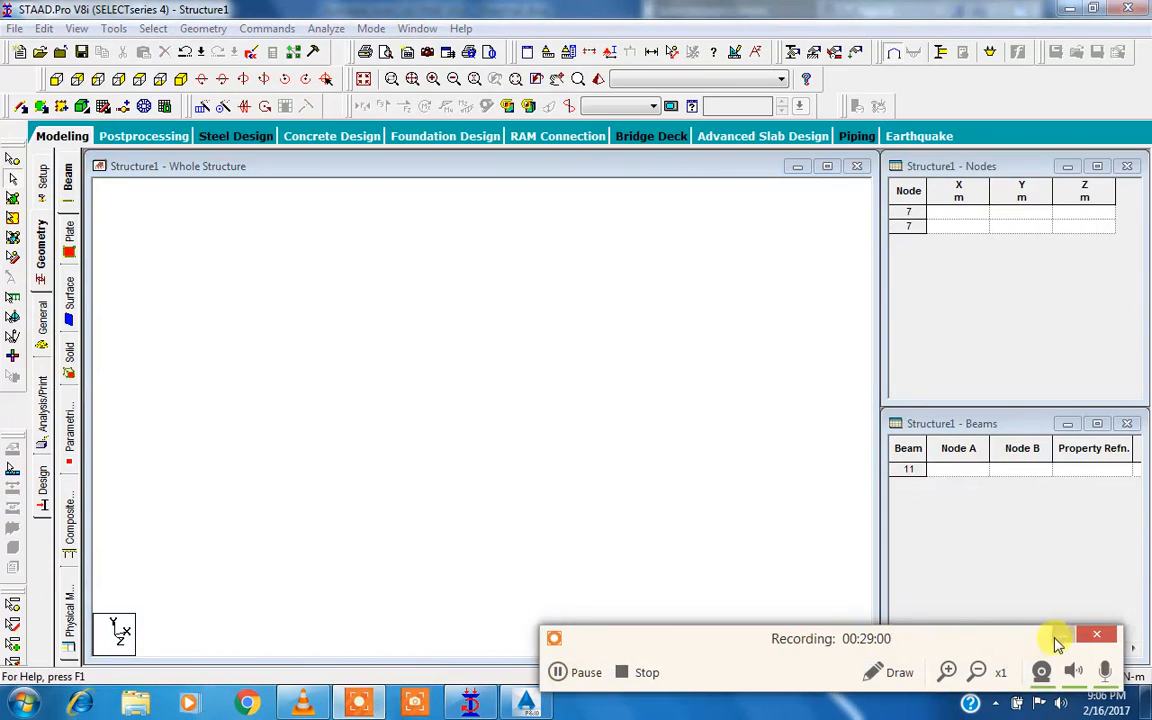
left_click(1055, 637)
Run the Structure Wizard and show its Frame Models prototypes.
left_click(198, 28)
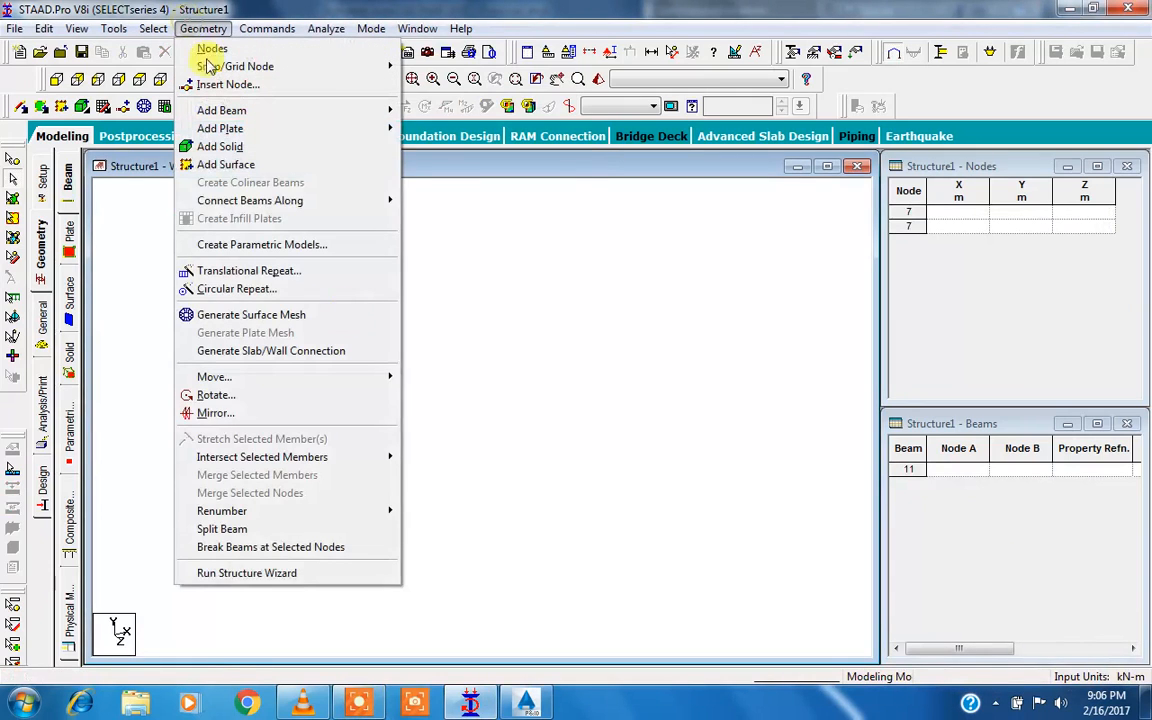
left_click(295, 573)
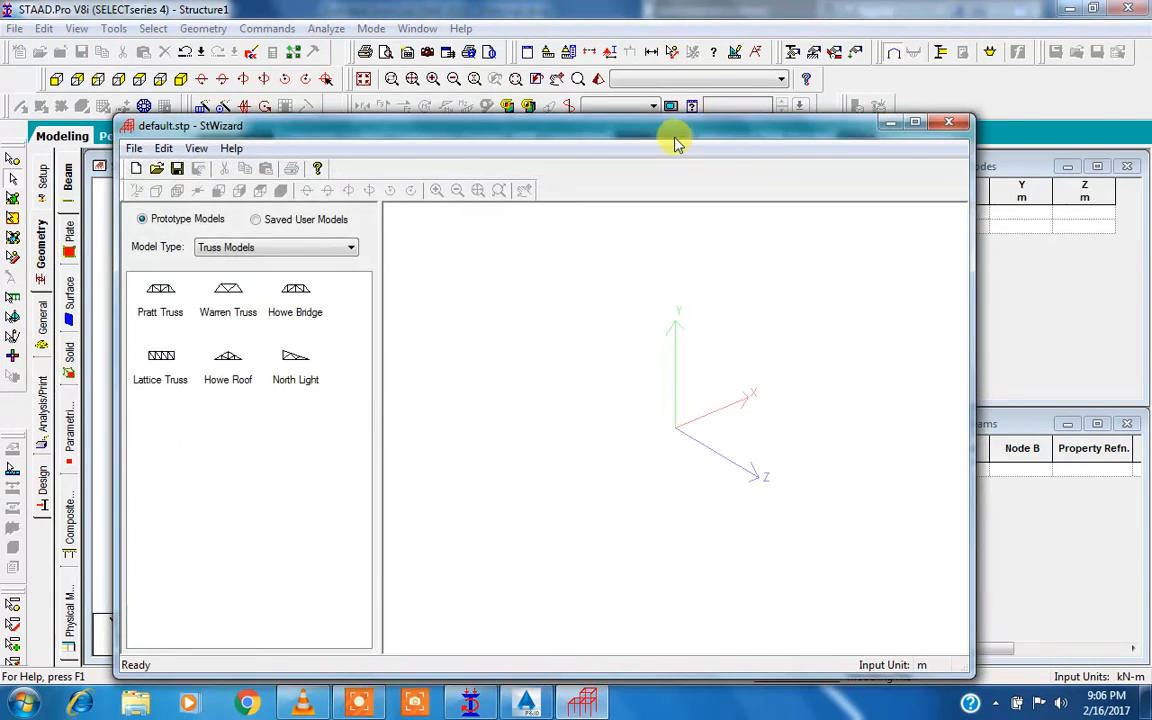
left_click_drag(673, 138, 705, 107)
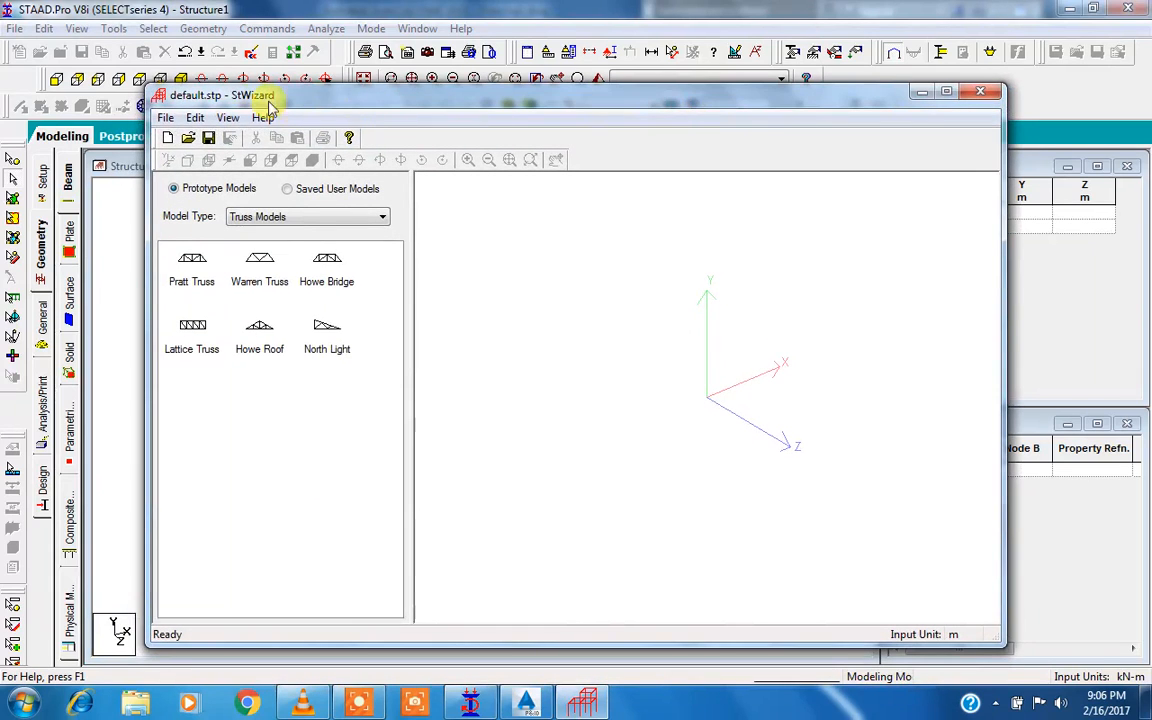
left_click(268, 218)
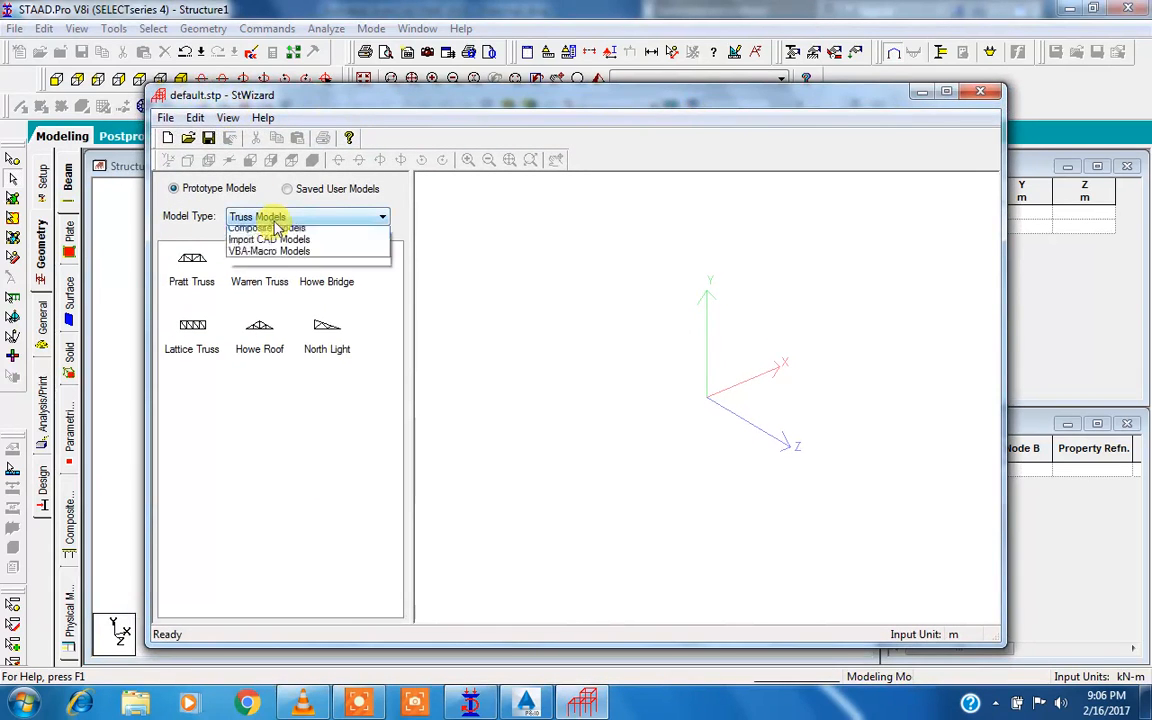
left_click(262, 245)
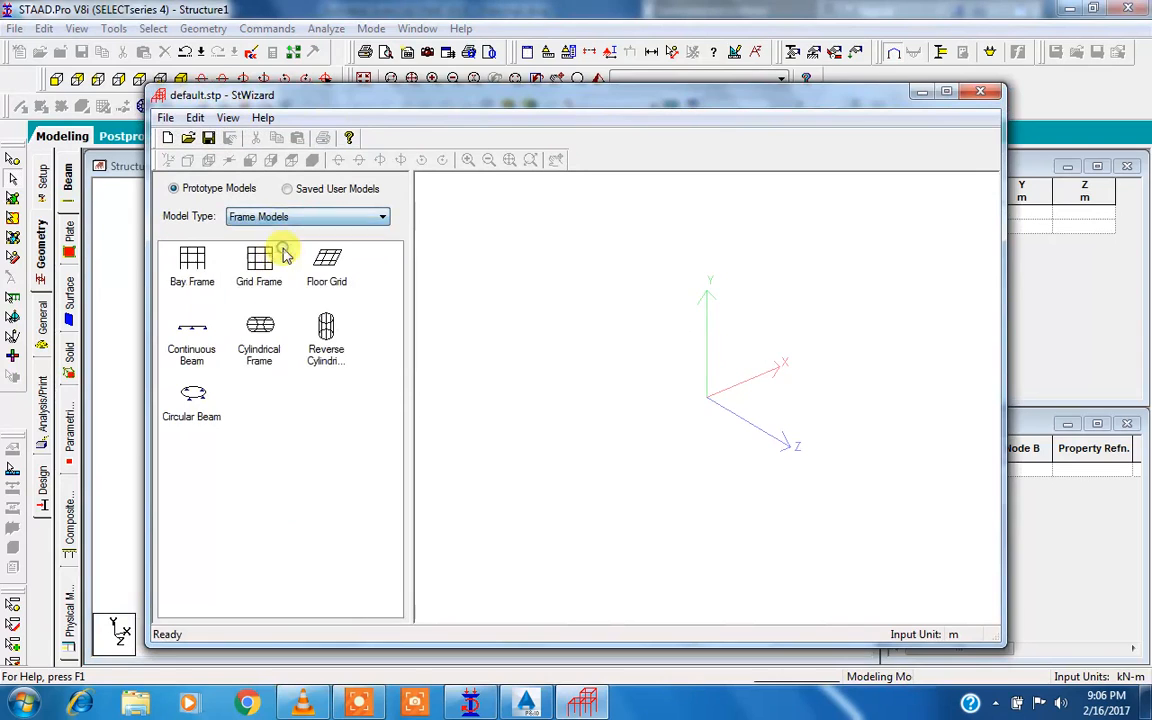
left_click(200, 266)
Switch to AutoCAD and examine the 3D frame drawing's axes, bays and corner coordinates.
left_click(921, 93)
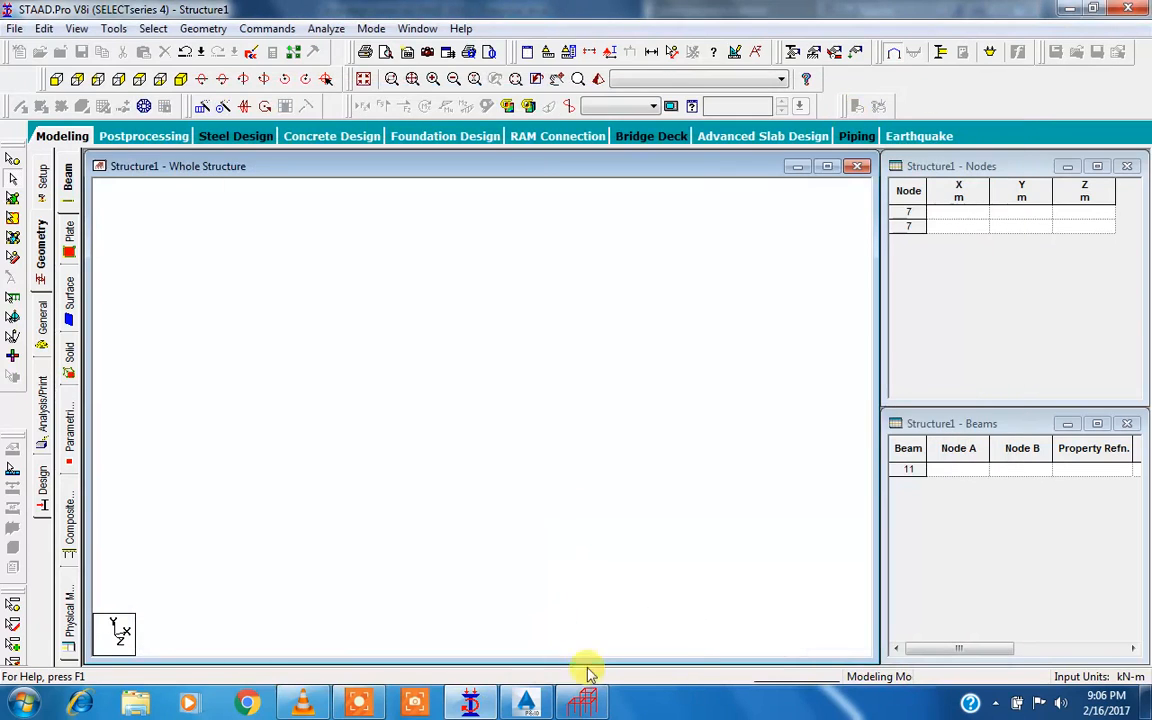
left_click(527, 703)
scroll(620, 357, "up", 2)
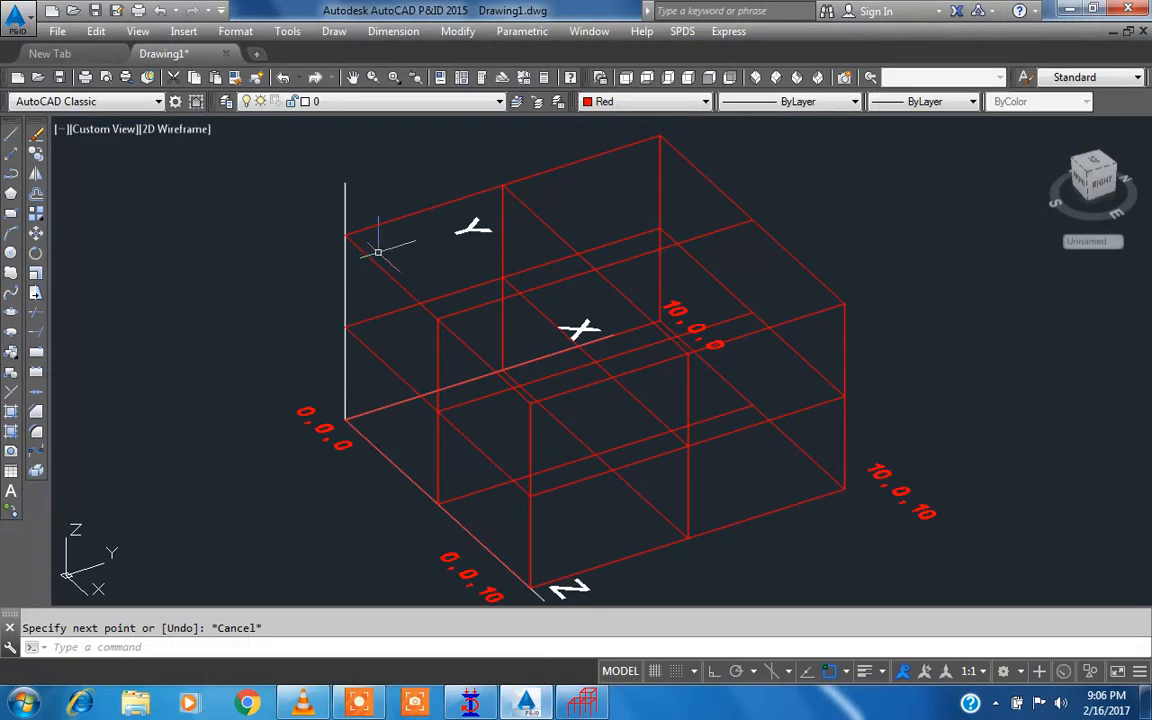
left_click(561, 673)
left_click(561, 673)
scroll(500, 421, "down", 1)
scroll(541, 519, "up", 1)
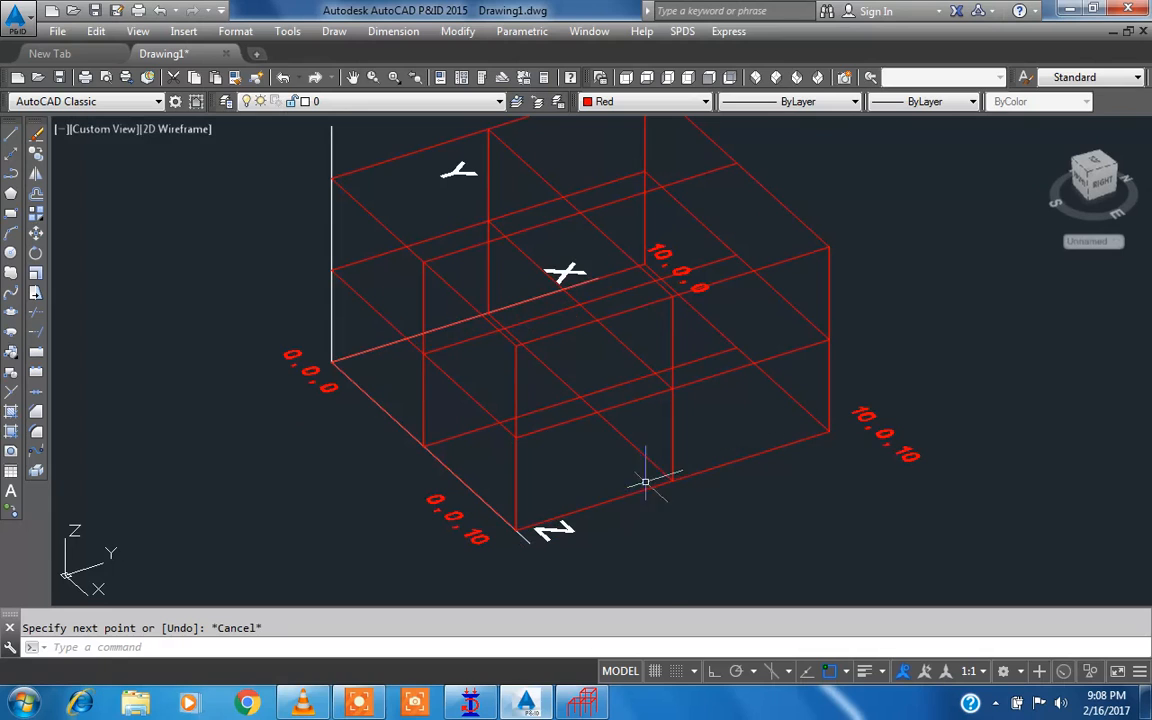
left_click(582, 706)
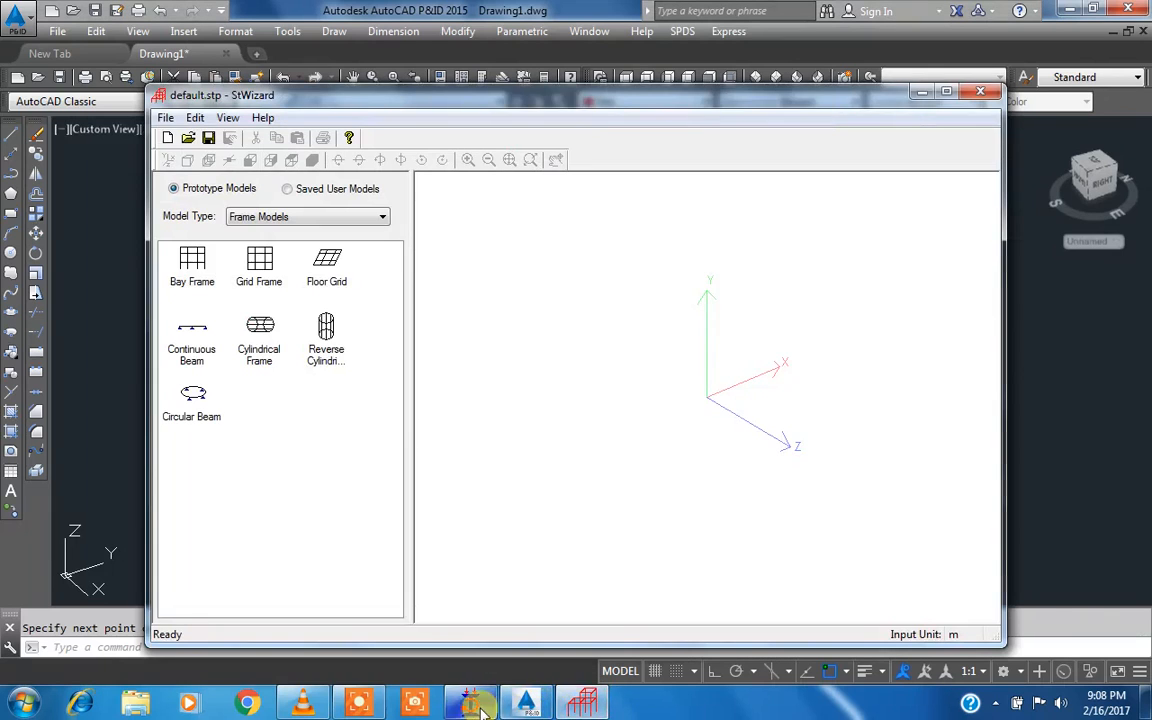
left_click(478, 706)
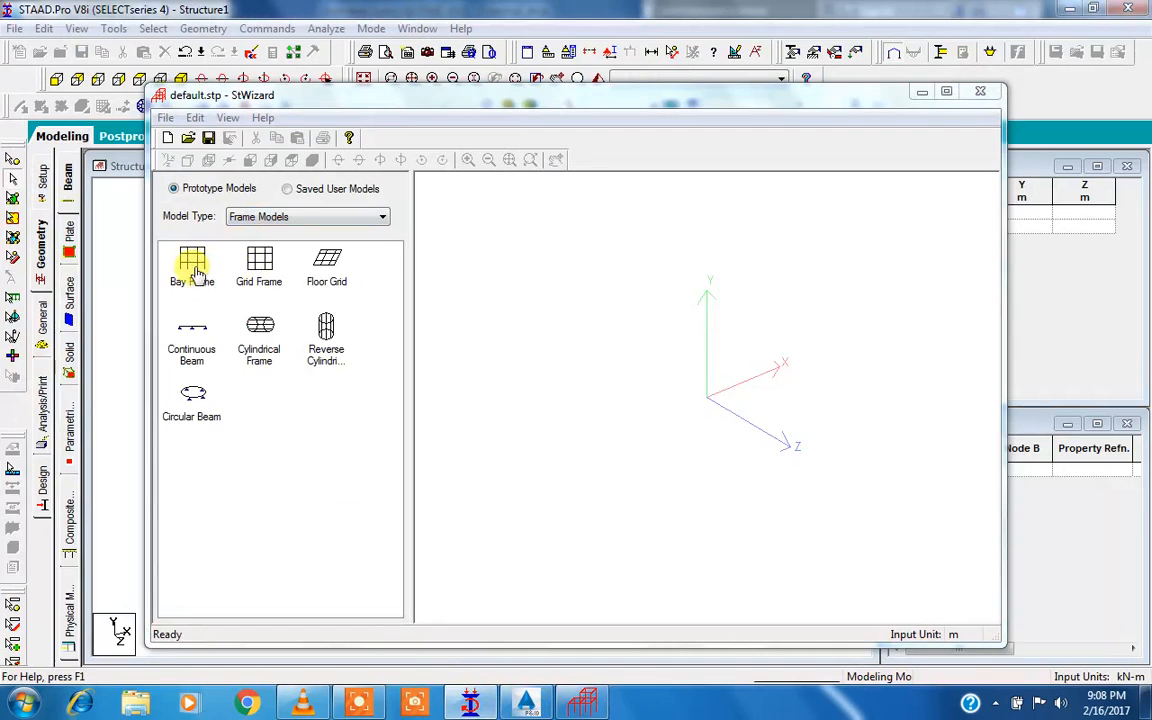
left_click(527, 703)
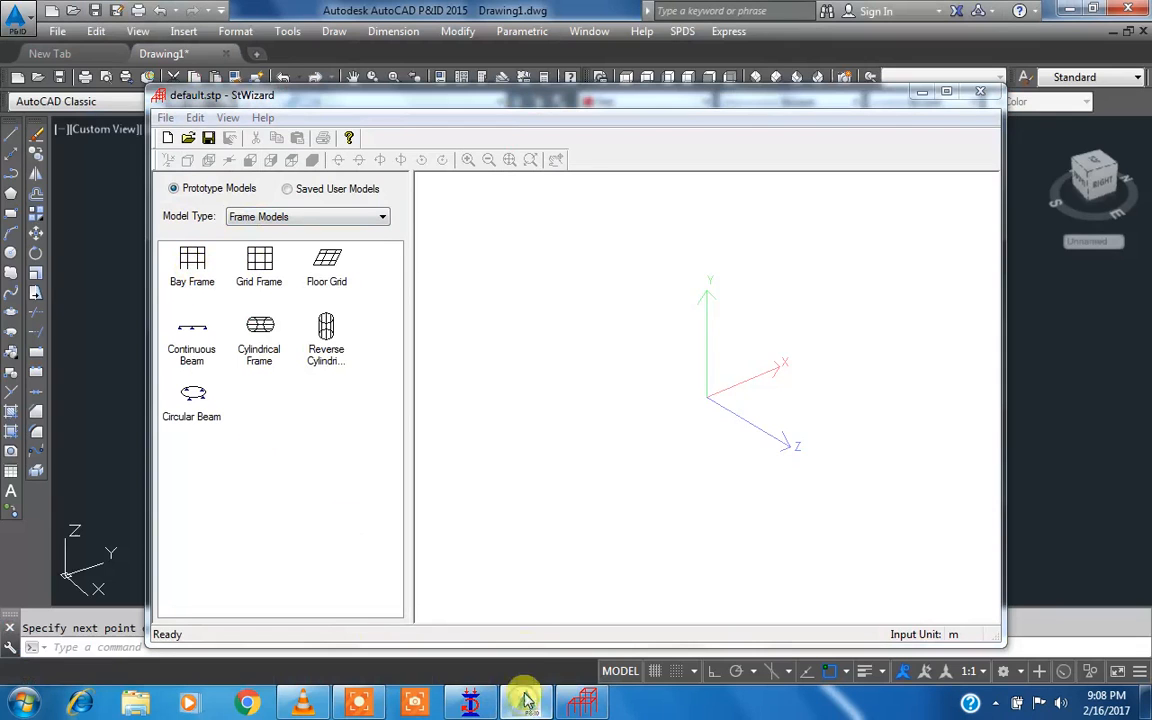
left_click(921, 92)
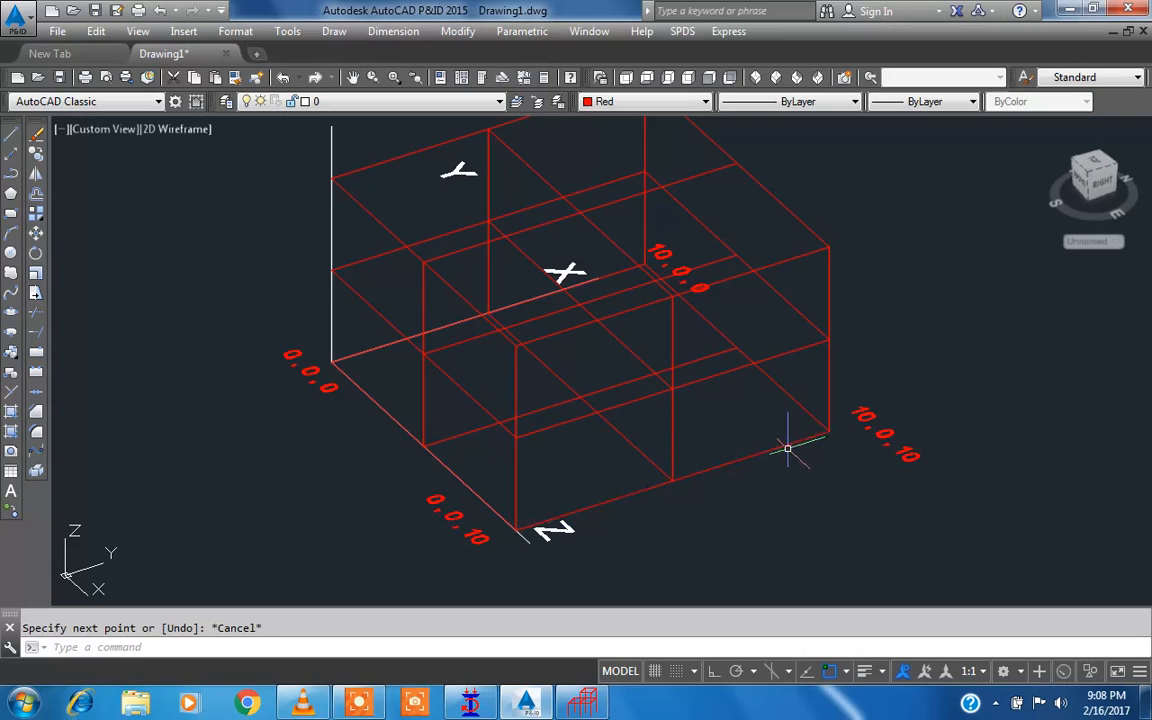
Return to STAAD.Pro, decline the auto save and bring back the Structure Wizard.
left_click(470, 703)
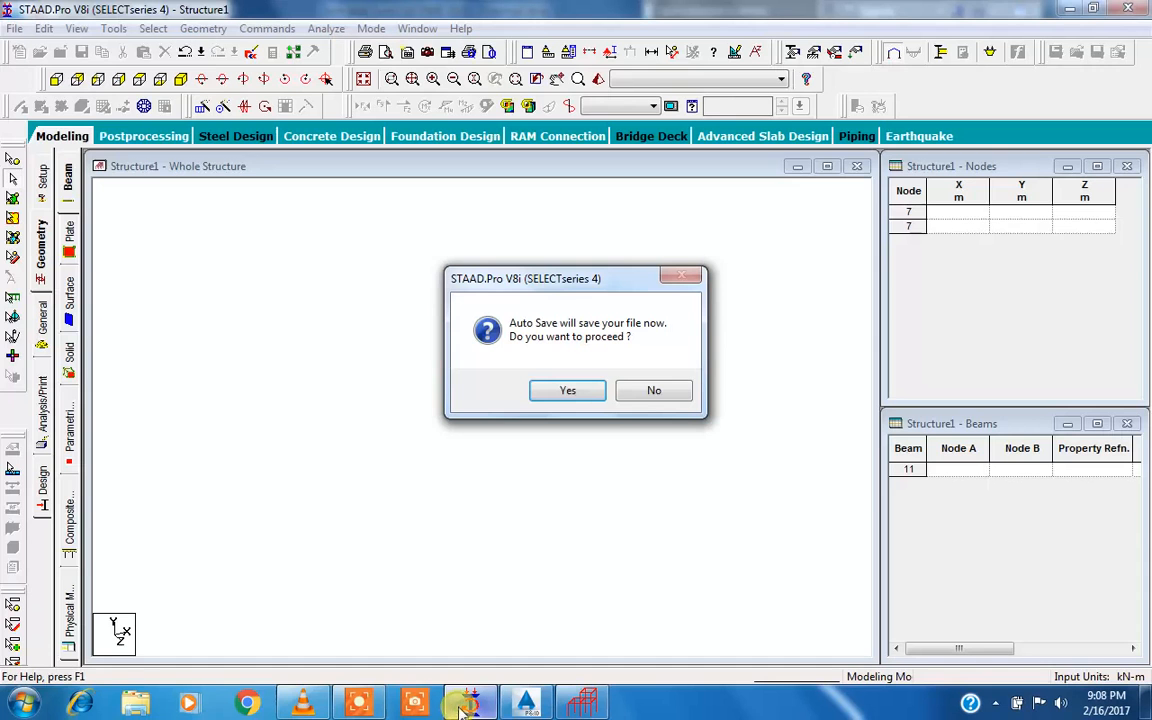
left_click(654, 390)
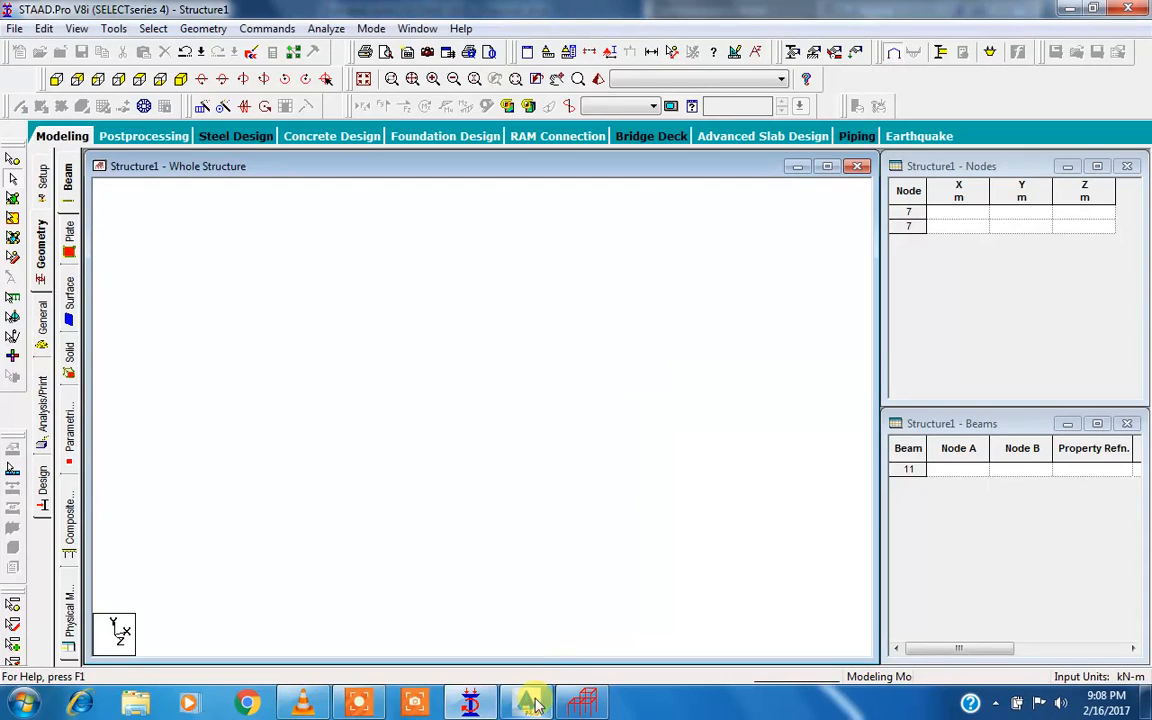
left_click(588, 703)
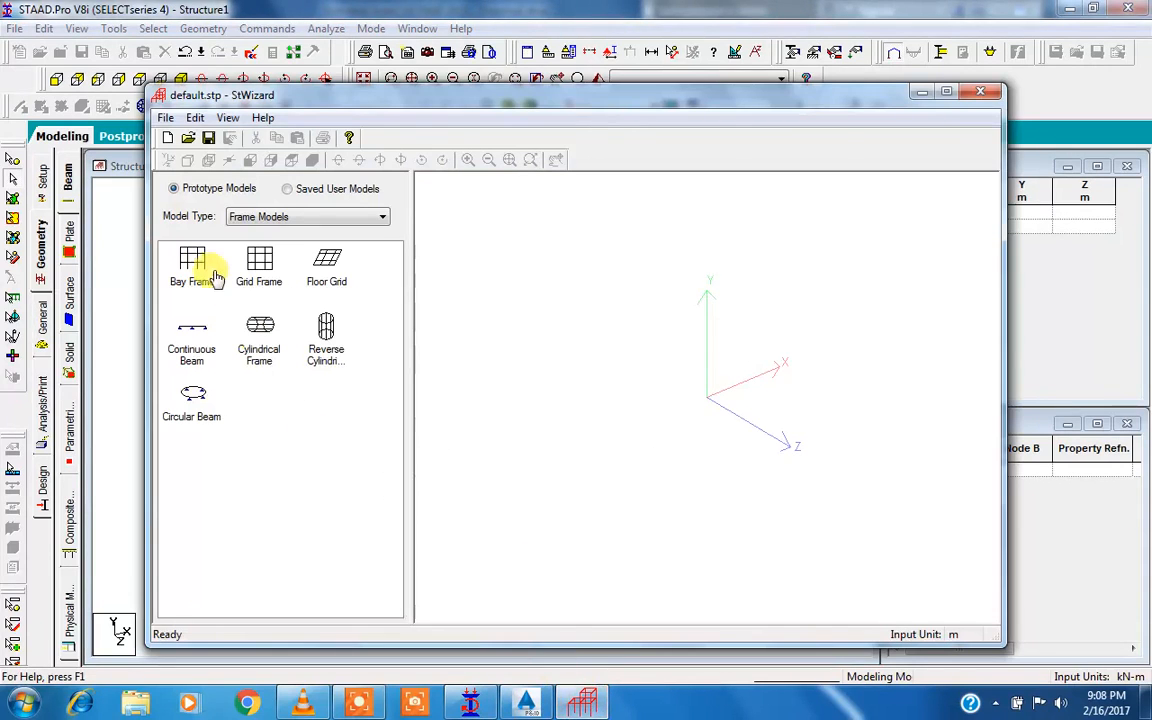
Start a Bay Frame model with a length of 10 m and 2 bays along the length, and check the individual bay lengths.
double_click(197, 266)
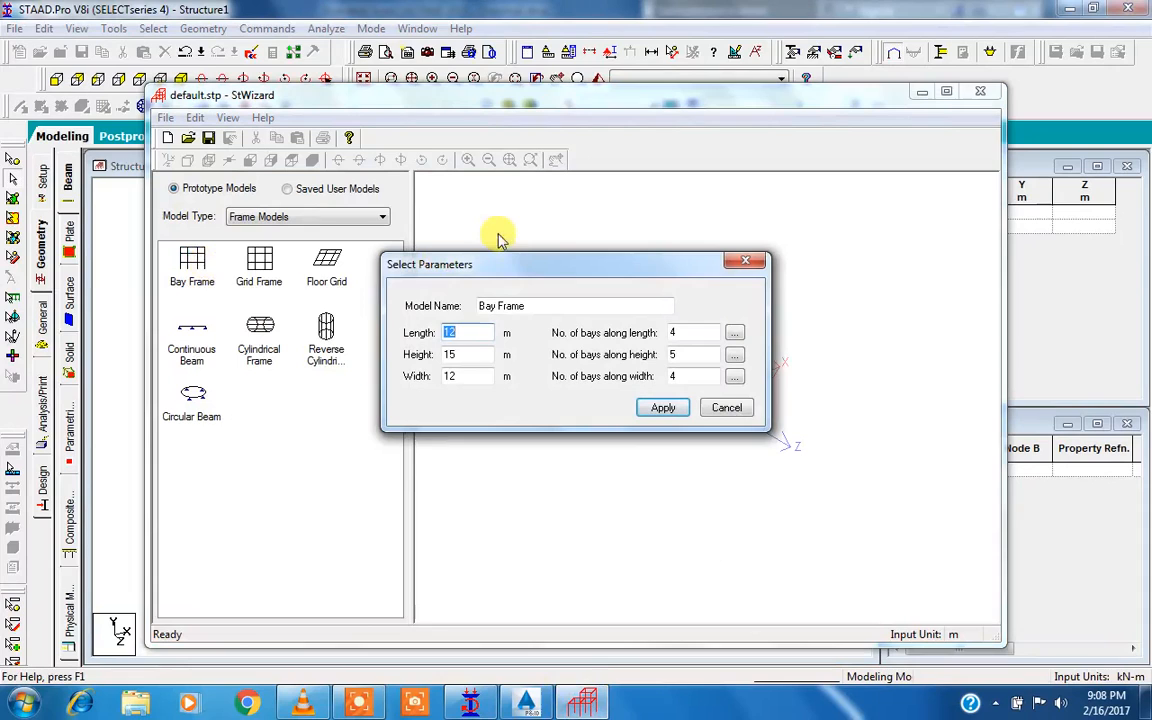
left_click_drag(515, 270, 530, 249)
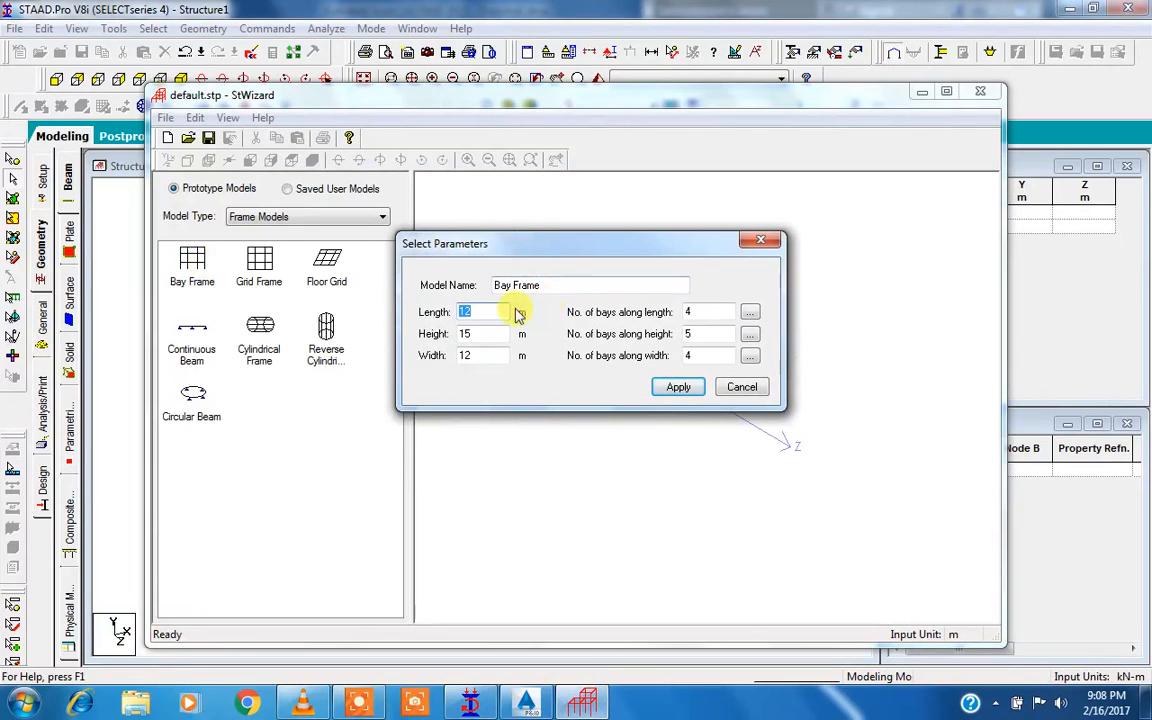
type("10")
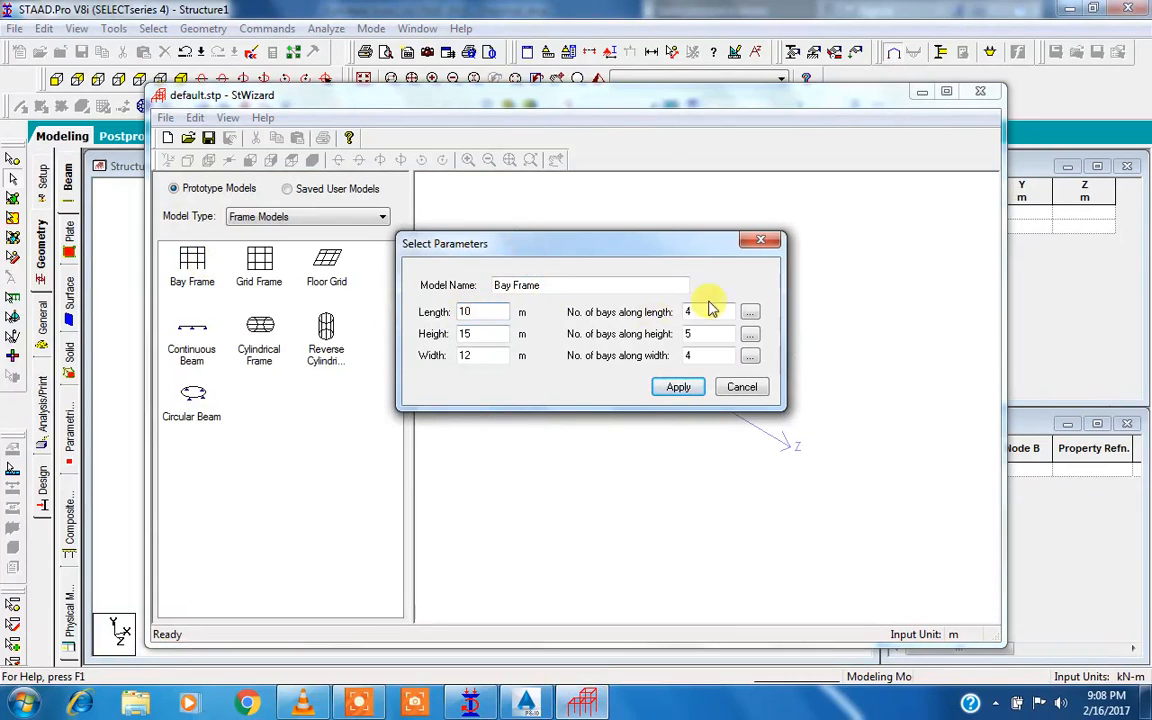
left_click_drag(721, 311, 676, 312)
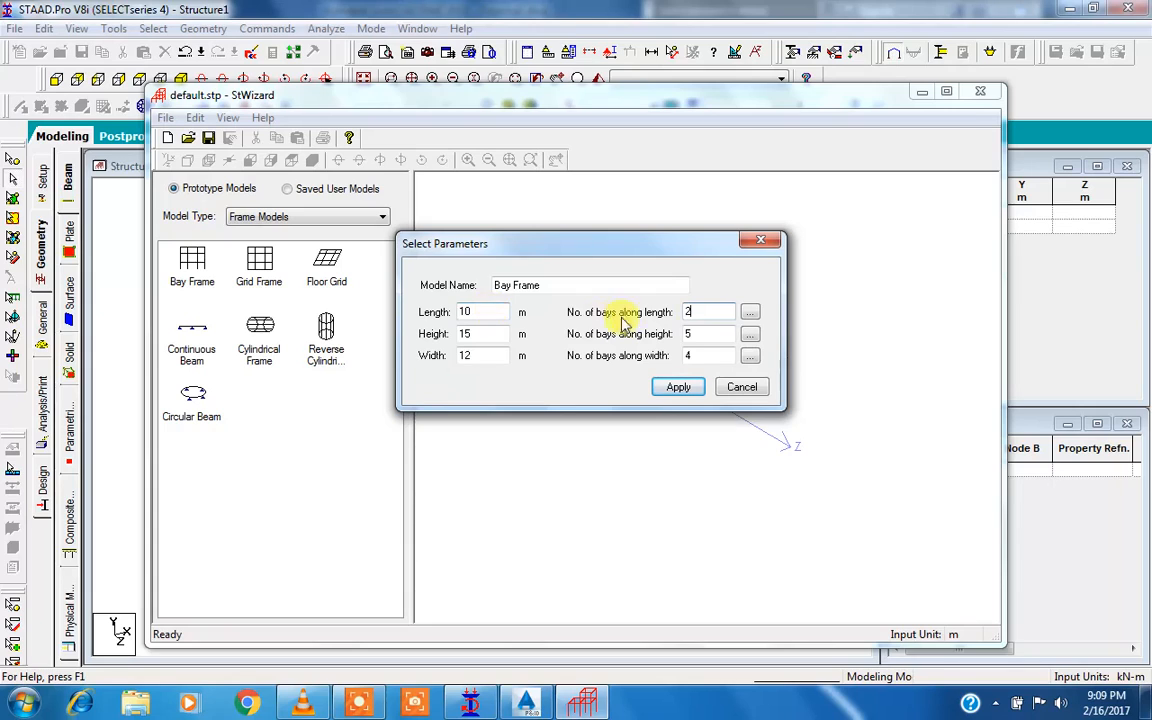
left_click(751, 314)
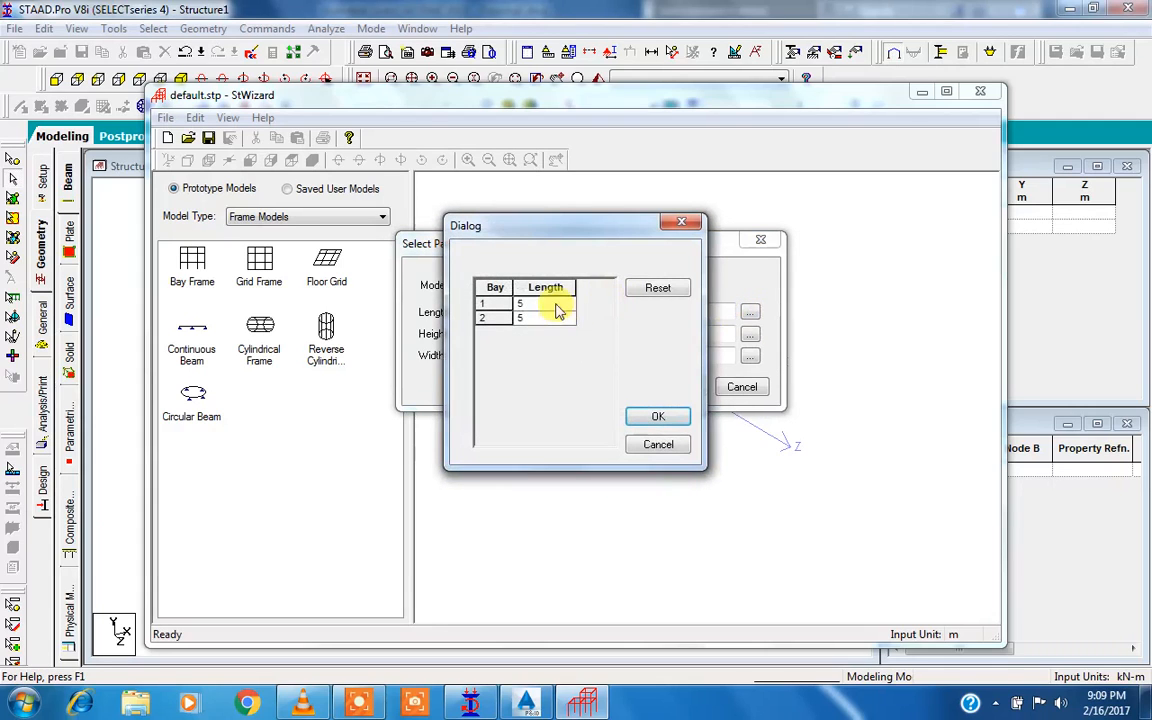
left_click(553, 317)
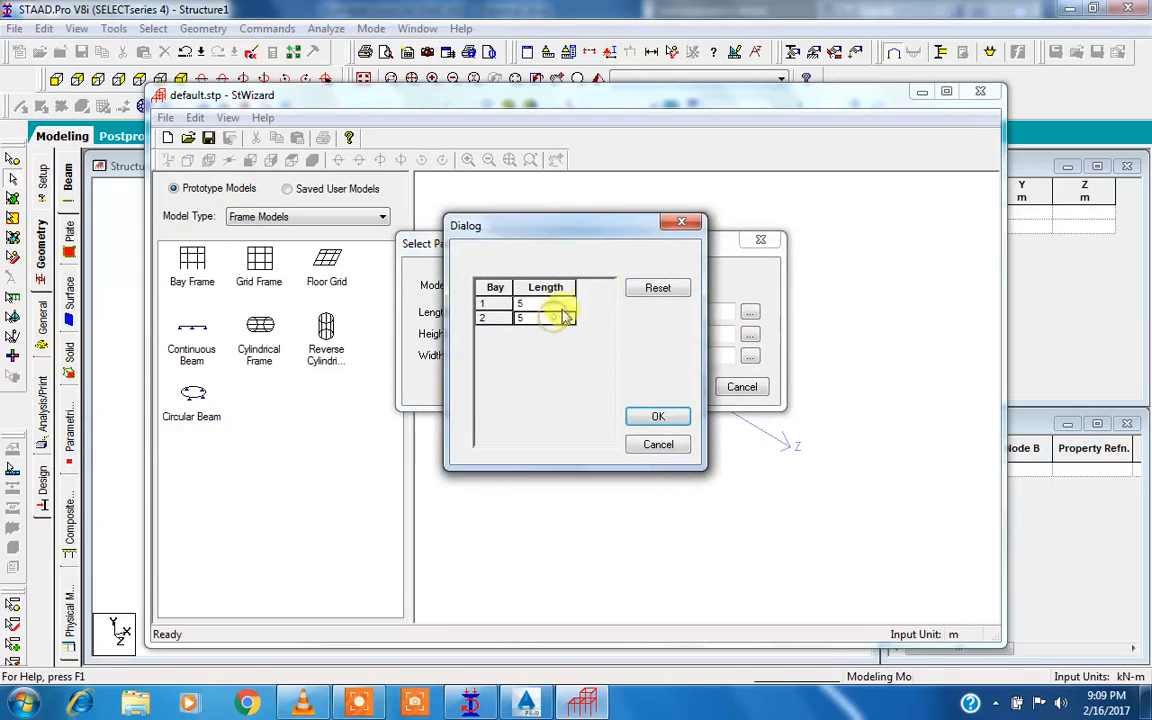
left_click(683, 220)
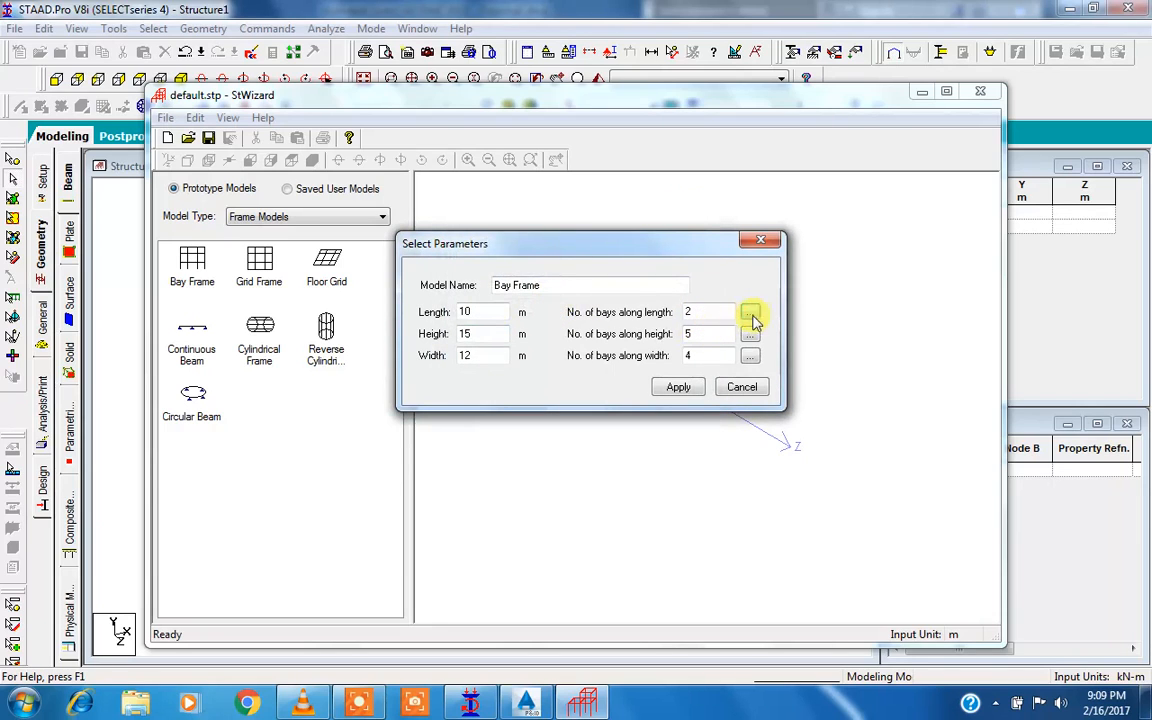
left_click(750, 313)
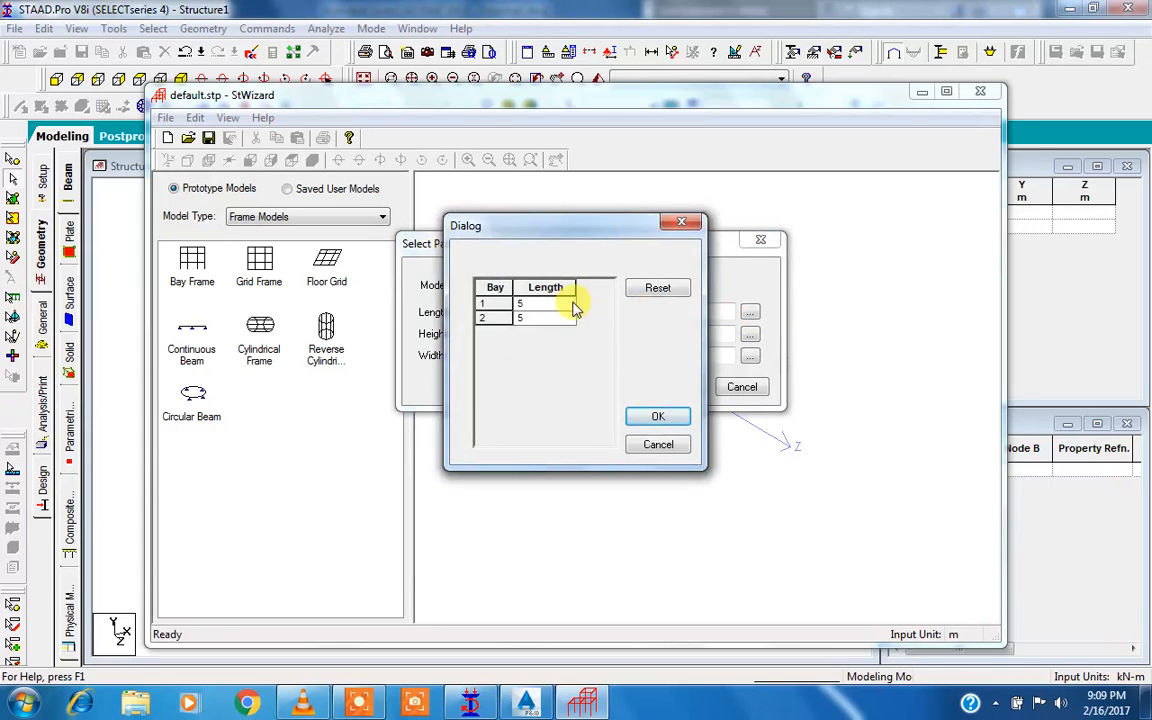
left_click(683, 221)
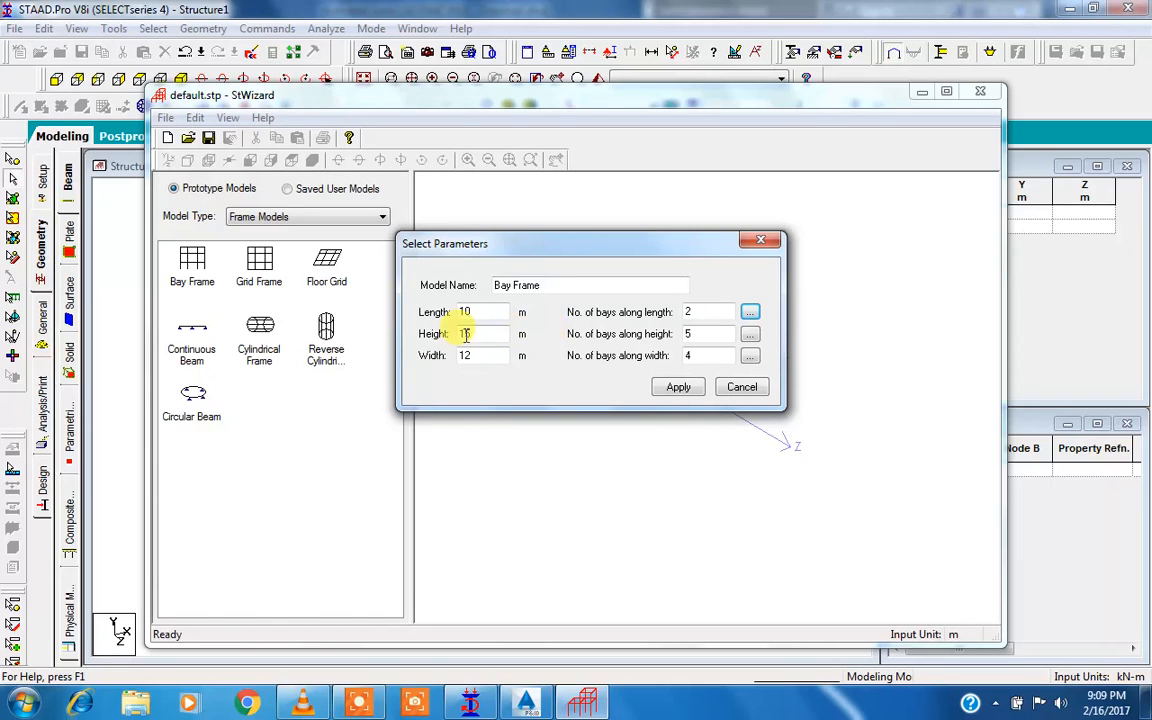
Set the bay frame's height to 6 m with 2 bays along the height, and check the bay spacing.
left_click_drag(475, 335, 457, 340)
type("6")
left_click_drag(694, 334, 676, 336)
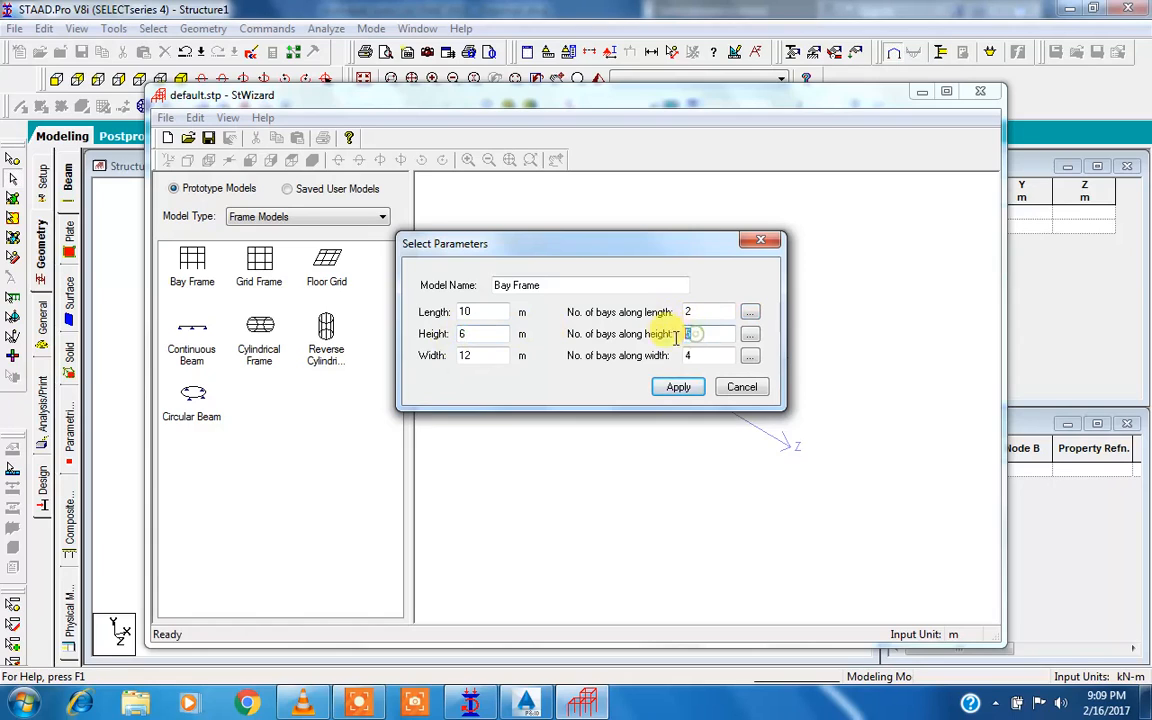
type("2")
left_click(750, 334)
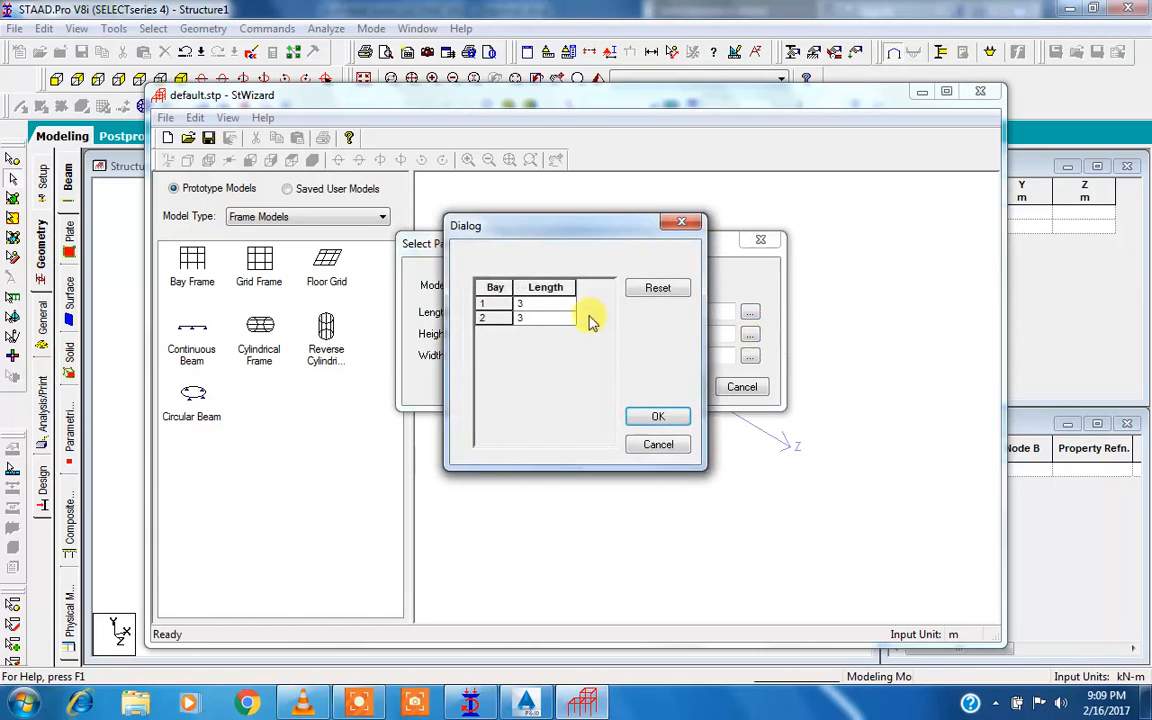
left_click(682, 222)
Set the bay frame's width to 10 m with 2 bays along the width, accepting the bay spacing.
left_click_drag(503, 357, 400, 358)
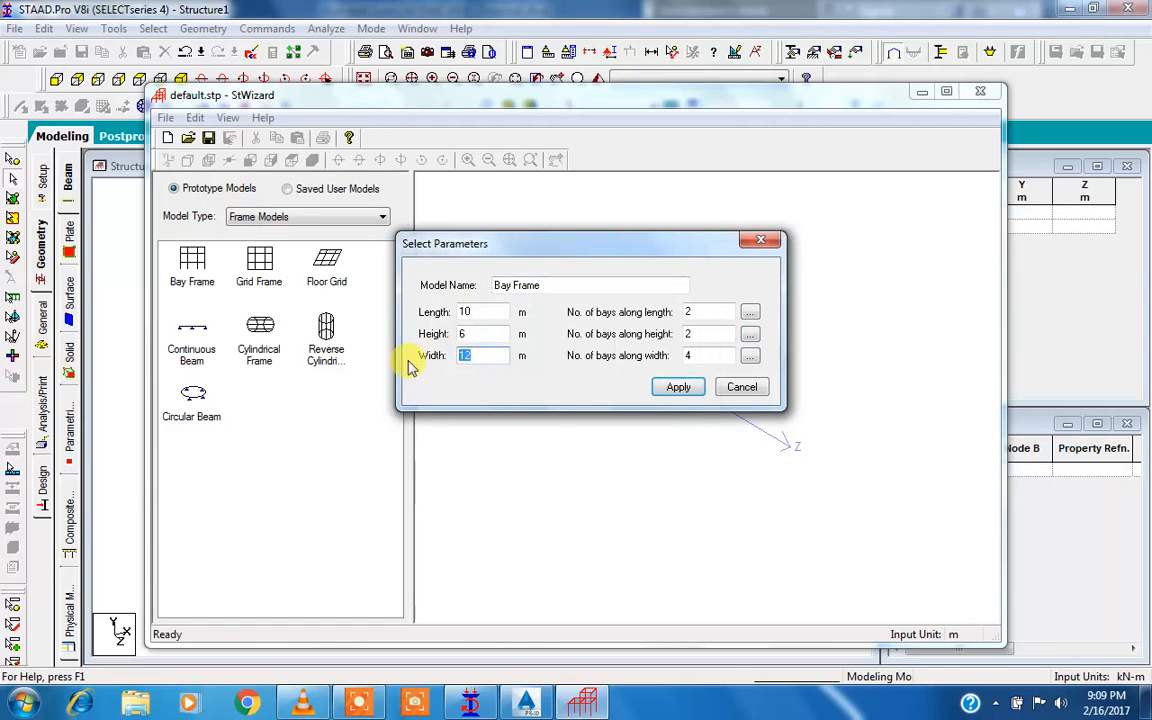
type("10")
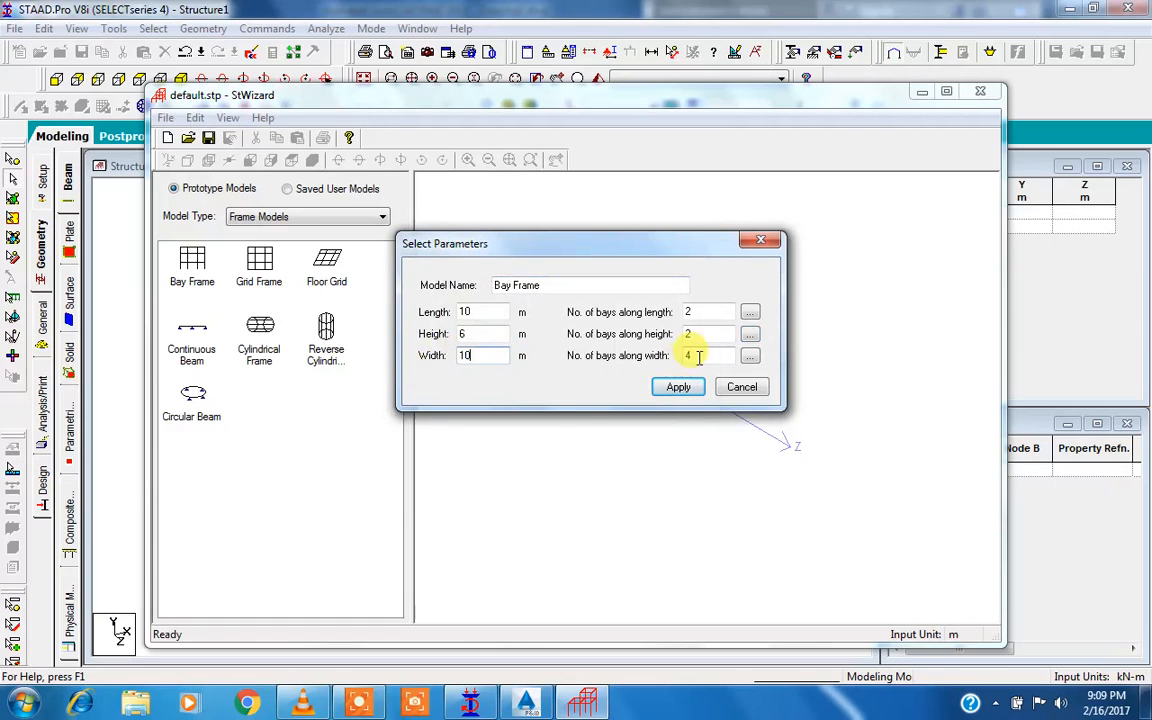
double_click(690, 356)
type("2")
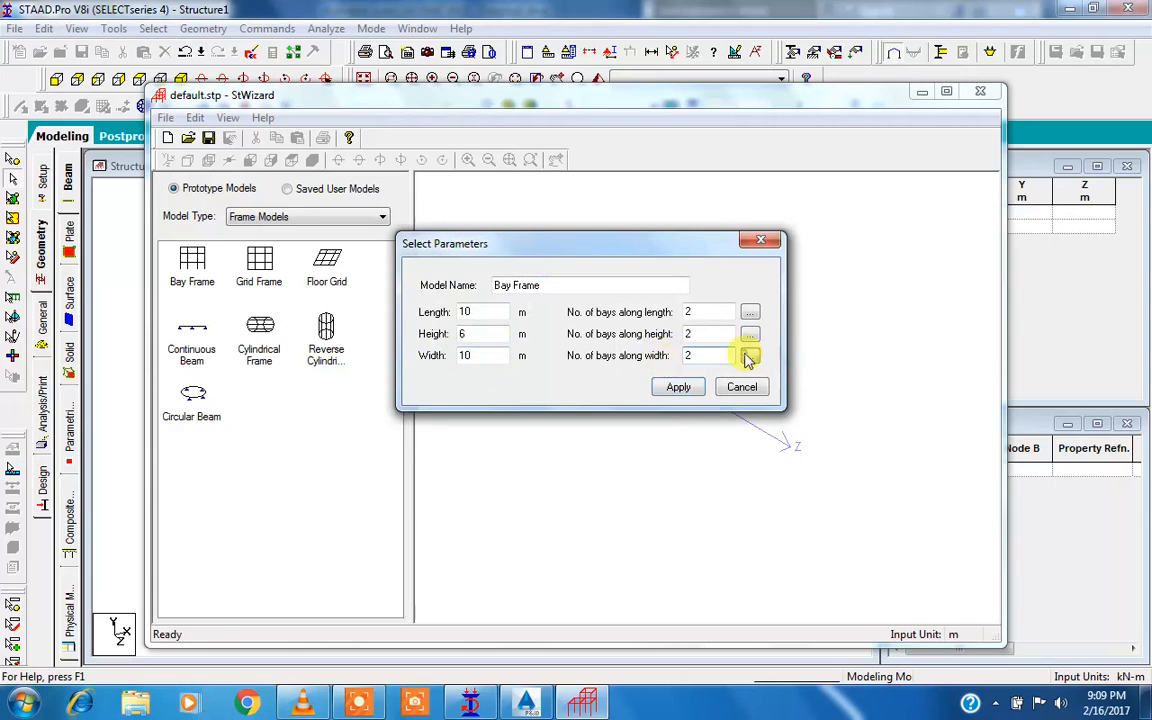
left_click(750, 356)
left_click(658, 417)
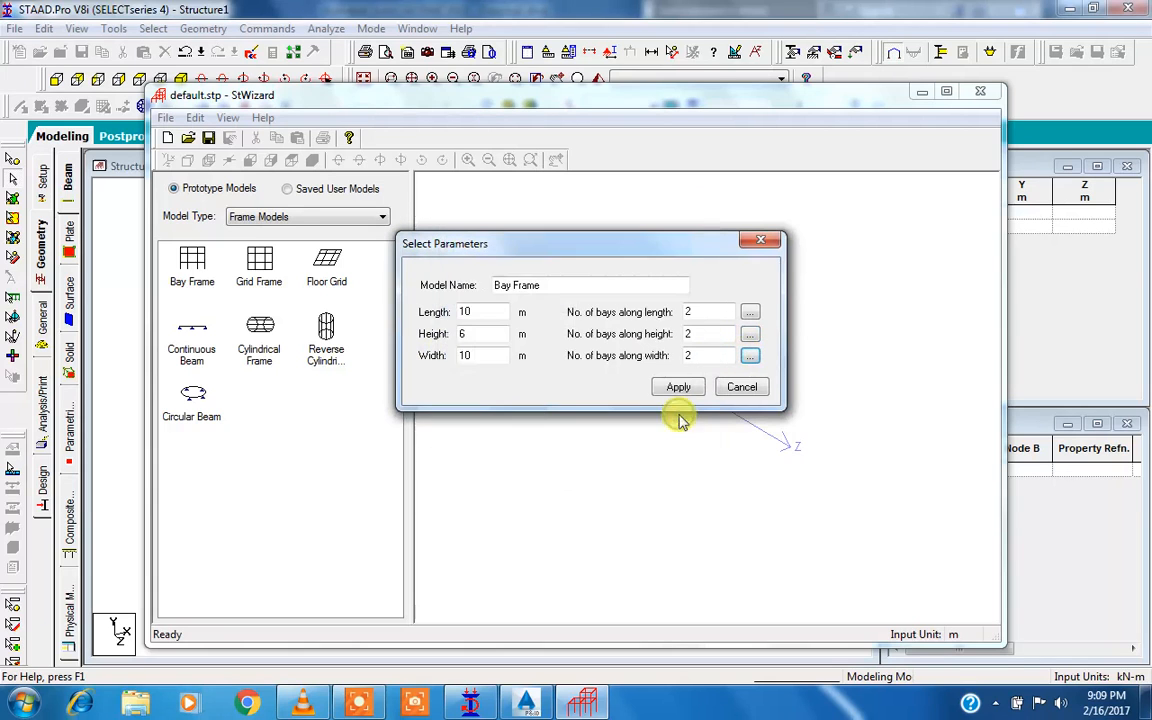
Apply the parameters to generate the bay frame prototype and inspect it in 3D.
left_click(672, 387)
left_click_drag(829, 470, 483, 566)
left_click_drag(524, 432, 751, 489)
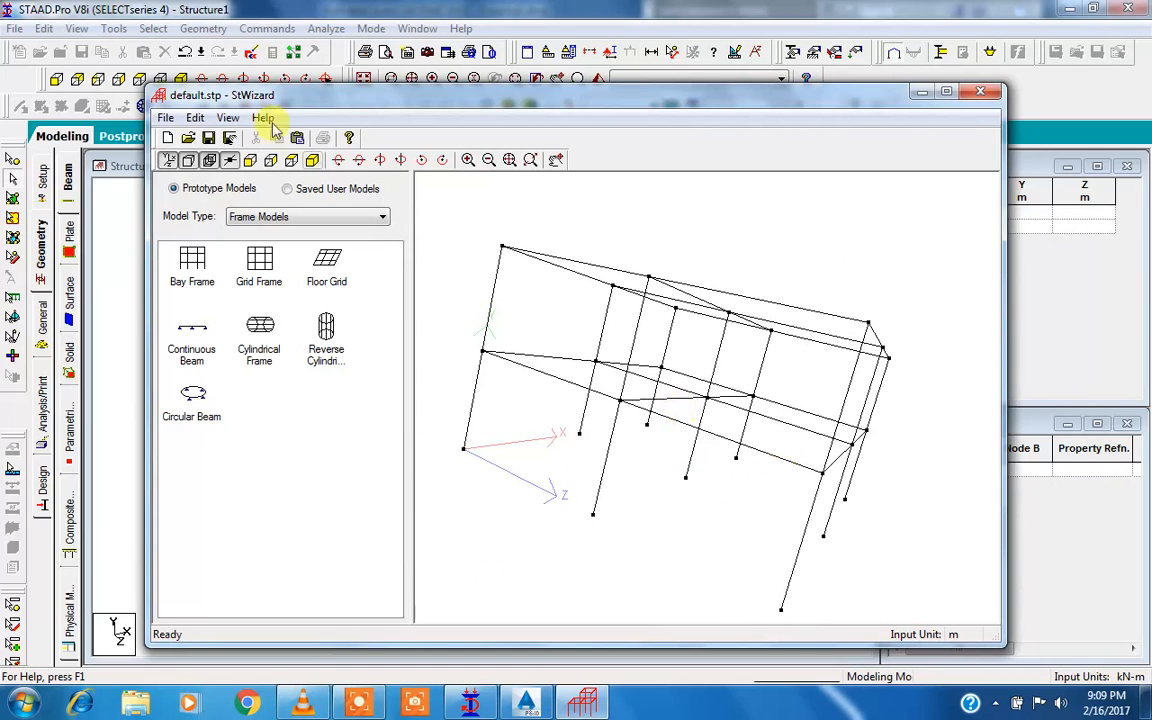
Transfer the bay frame prototype into the STAAD.Pro structure with X, Y and Z offsets of 0 m.
left_click(166, 120)
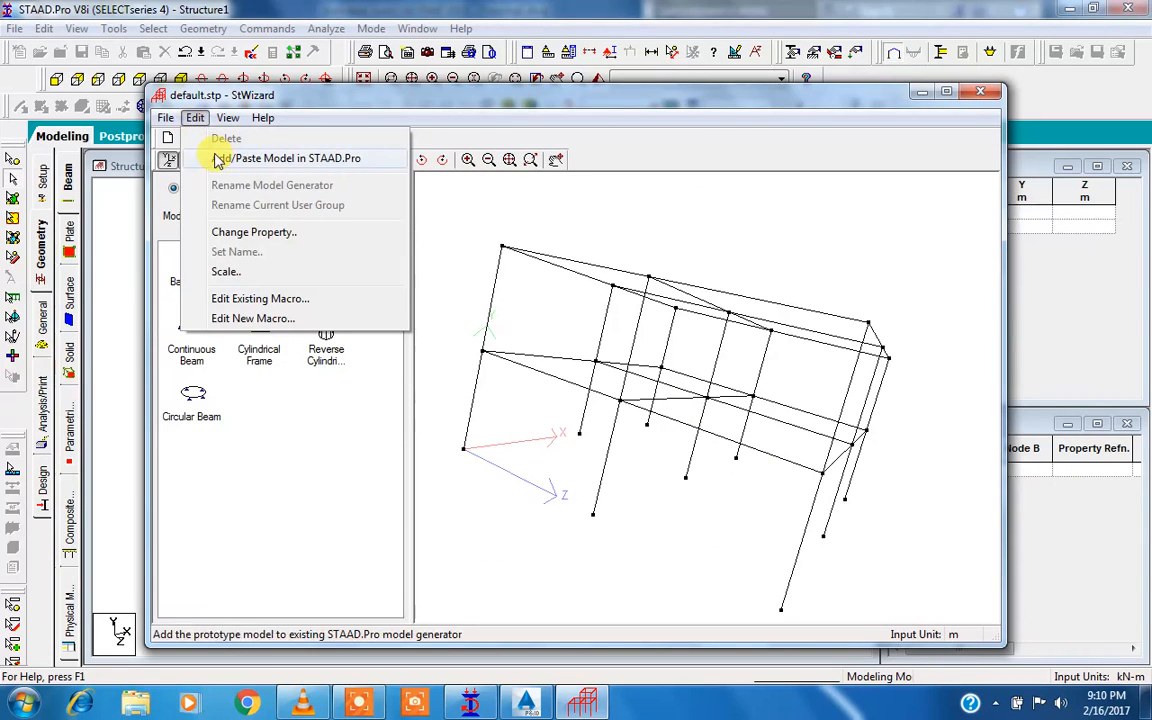
left_click(218, 161)
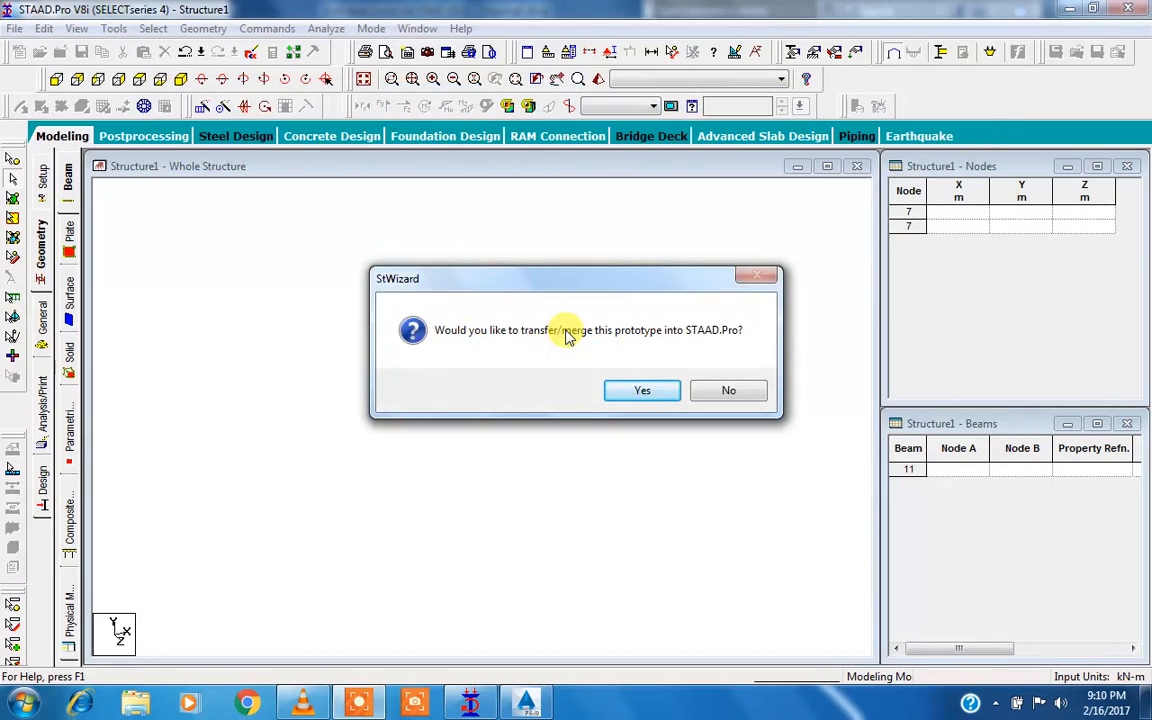
left_click(648, 390)
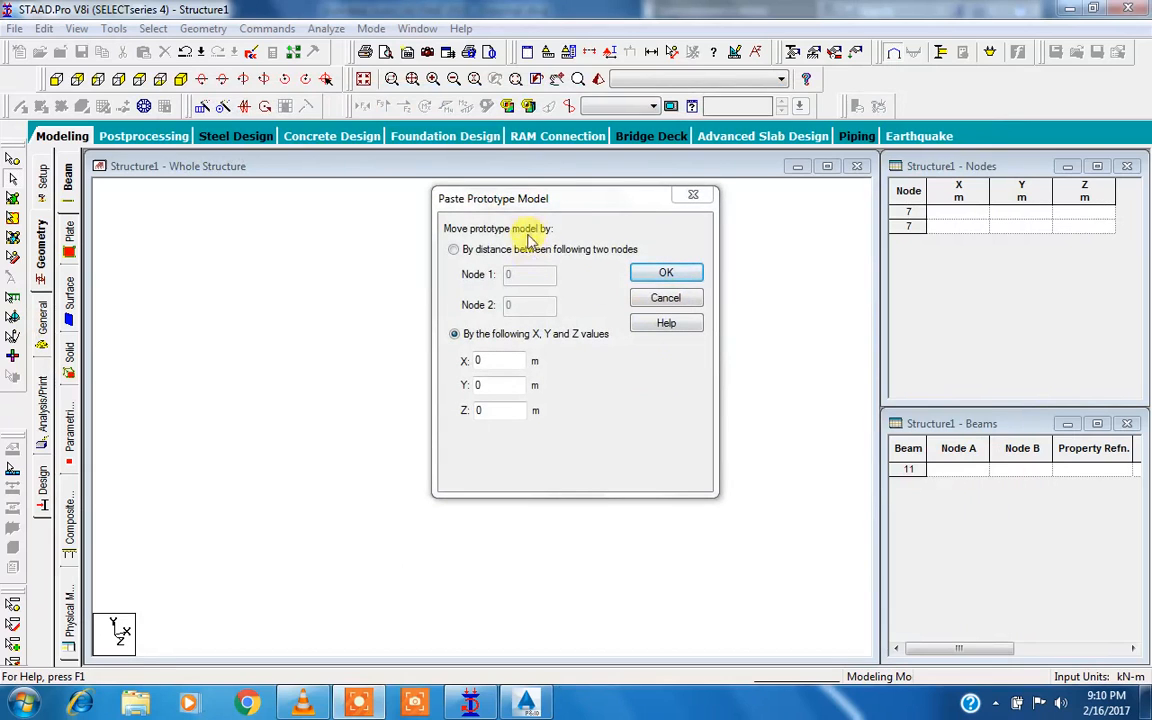
left_click_drag(532, 206, 535, 215)
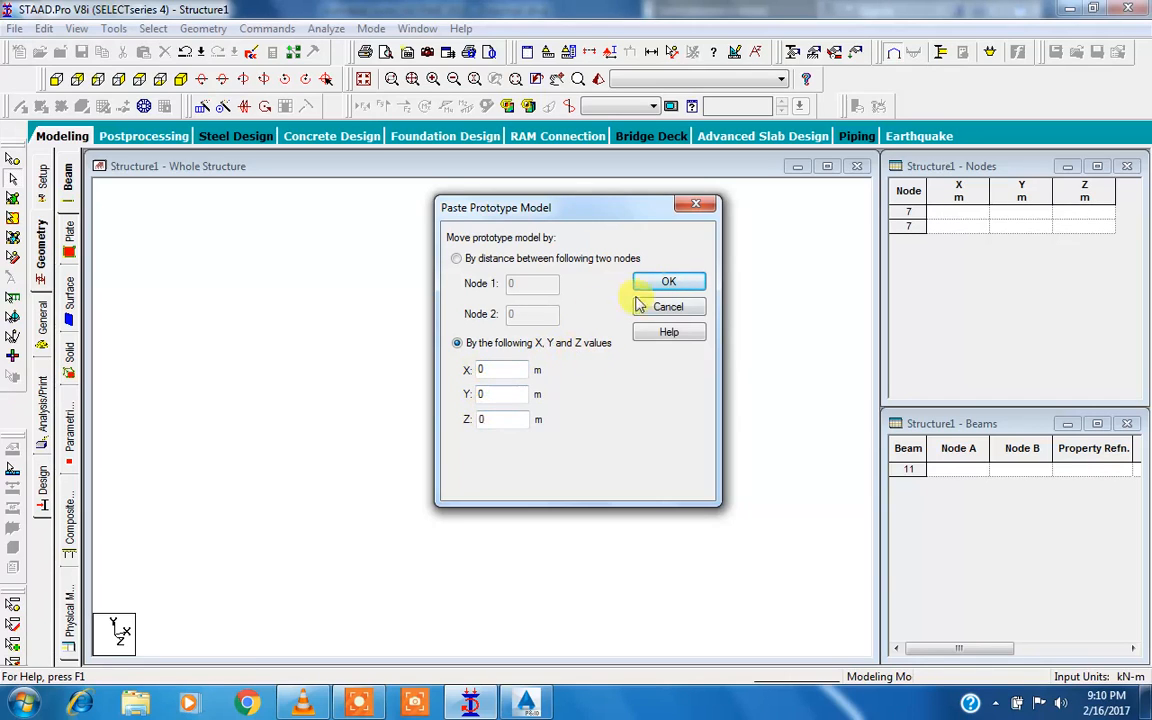
left_click(670, 283)
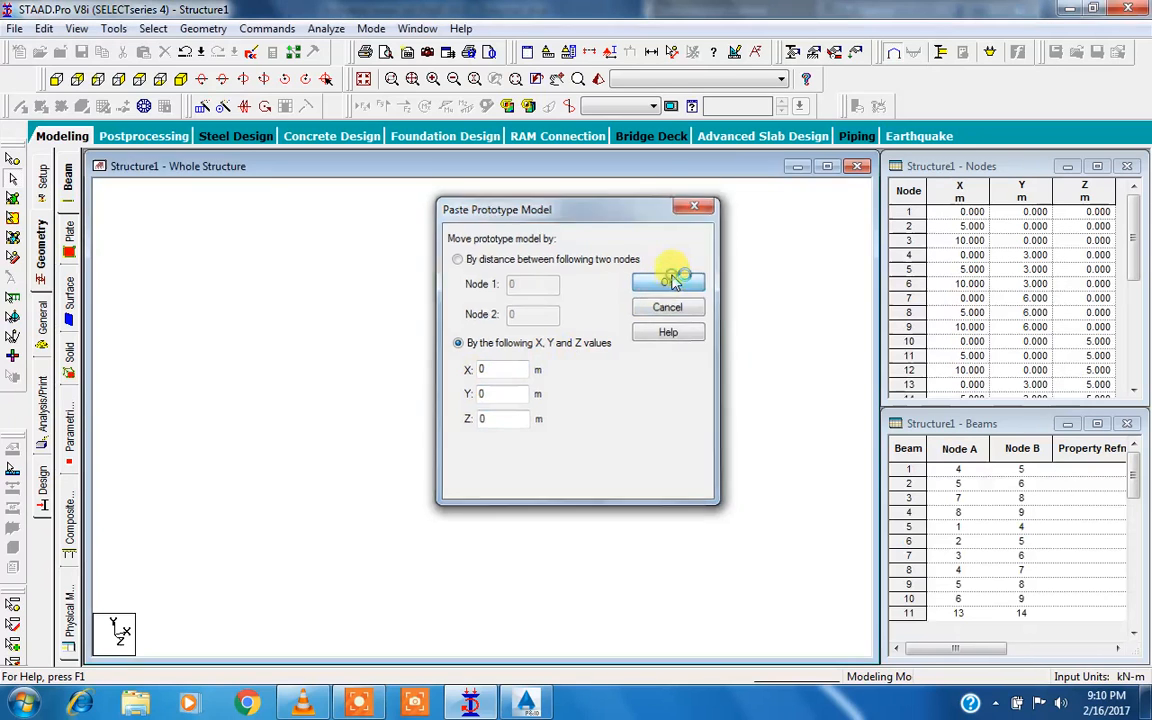
scroll(417, 396, "up", 3)
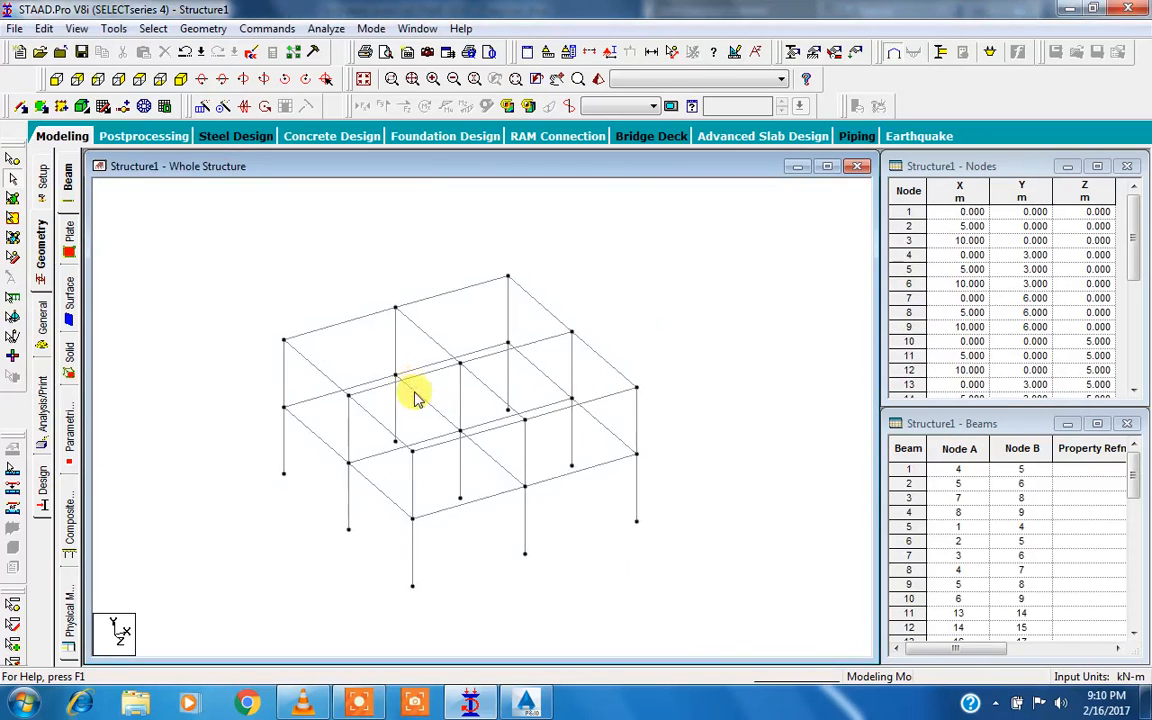
middle_click_drag(462, 430, 481, 411)
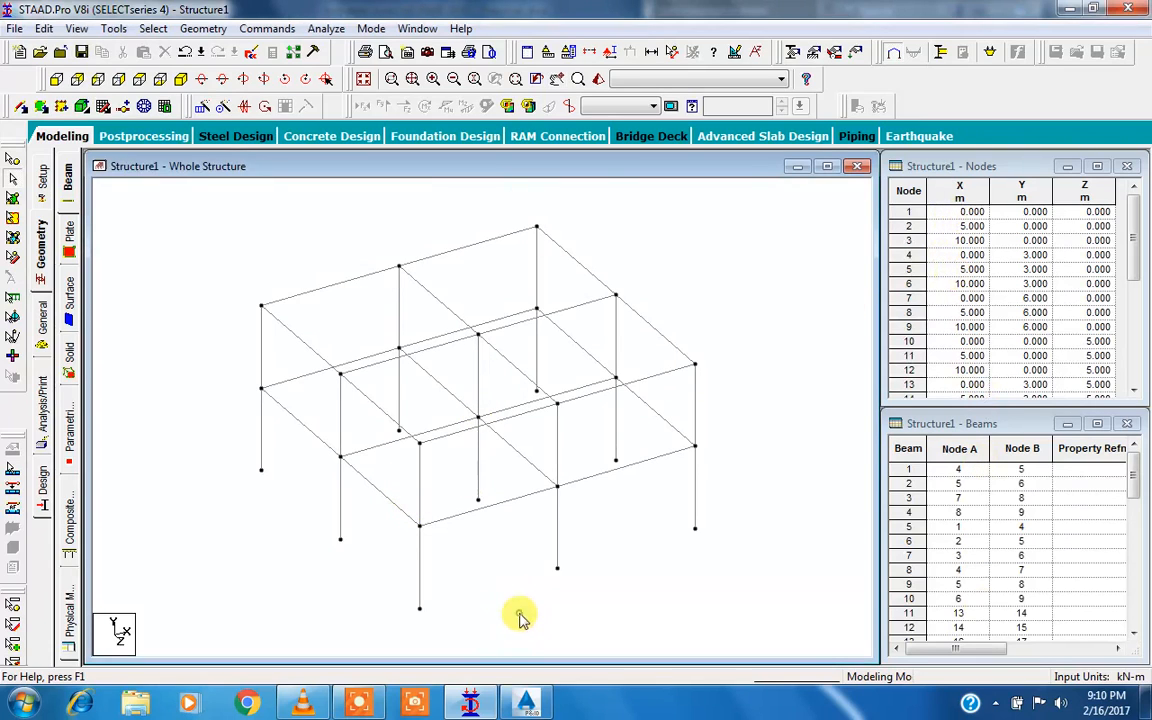
left_click(363, 704)
left_click(557, 672)
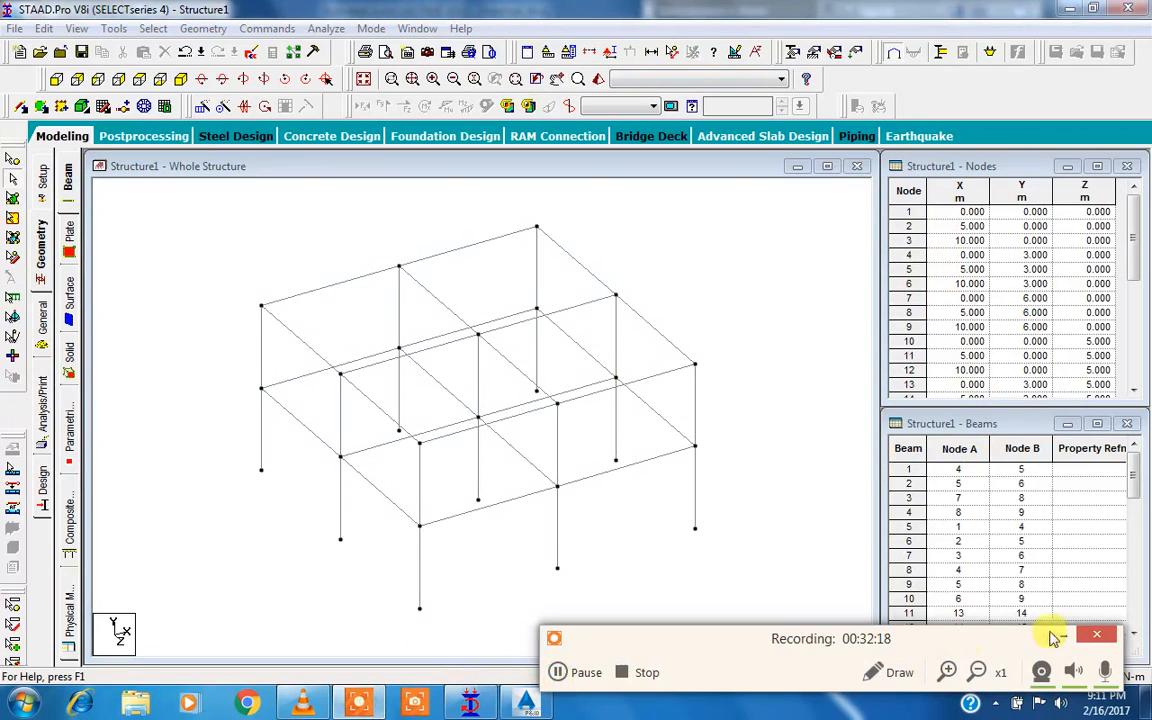
left_click(1066, 633)
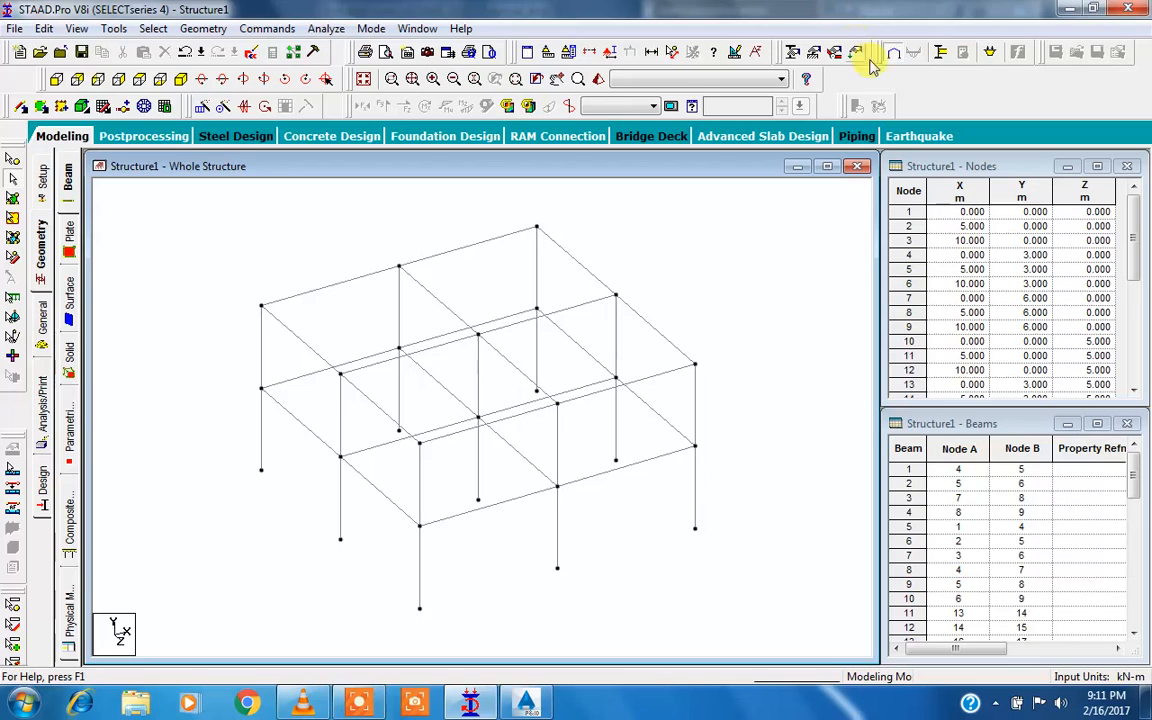
Display the beam dimensions for all members of the frame using the Dimension to View option.
left_click(649, 53)
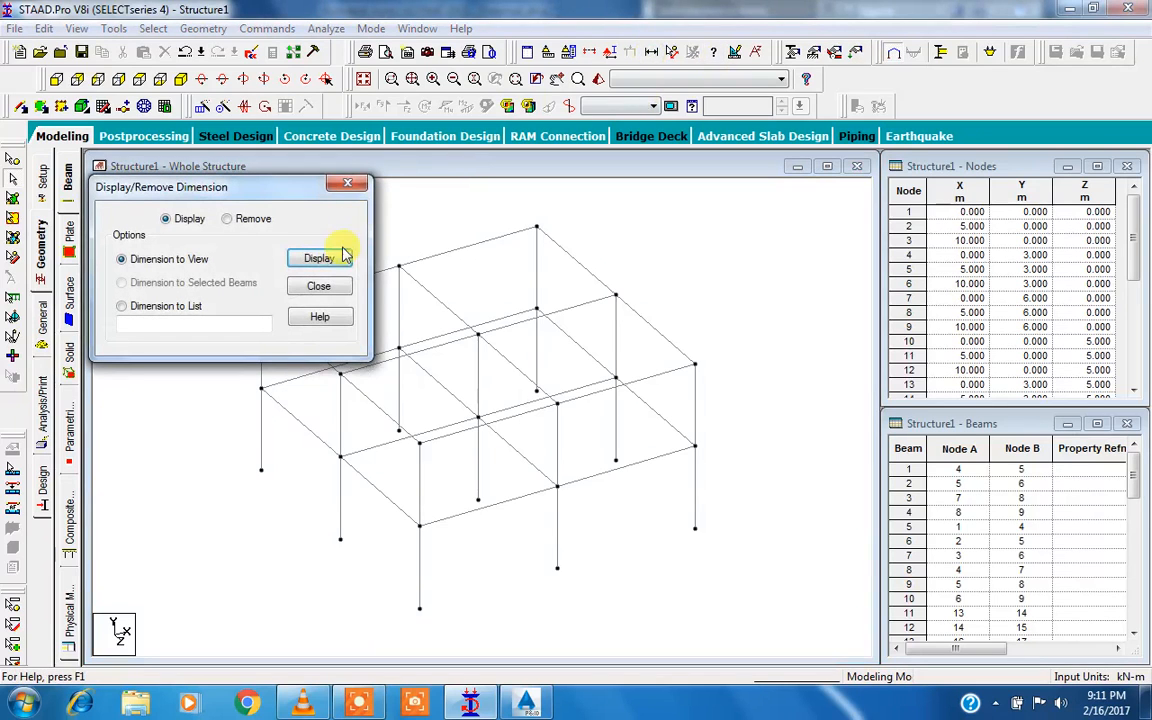
left_click(330, 257)
left_click(348, 186)
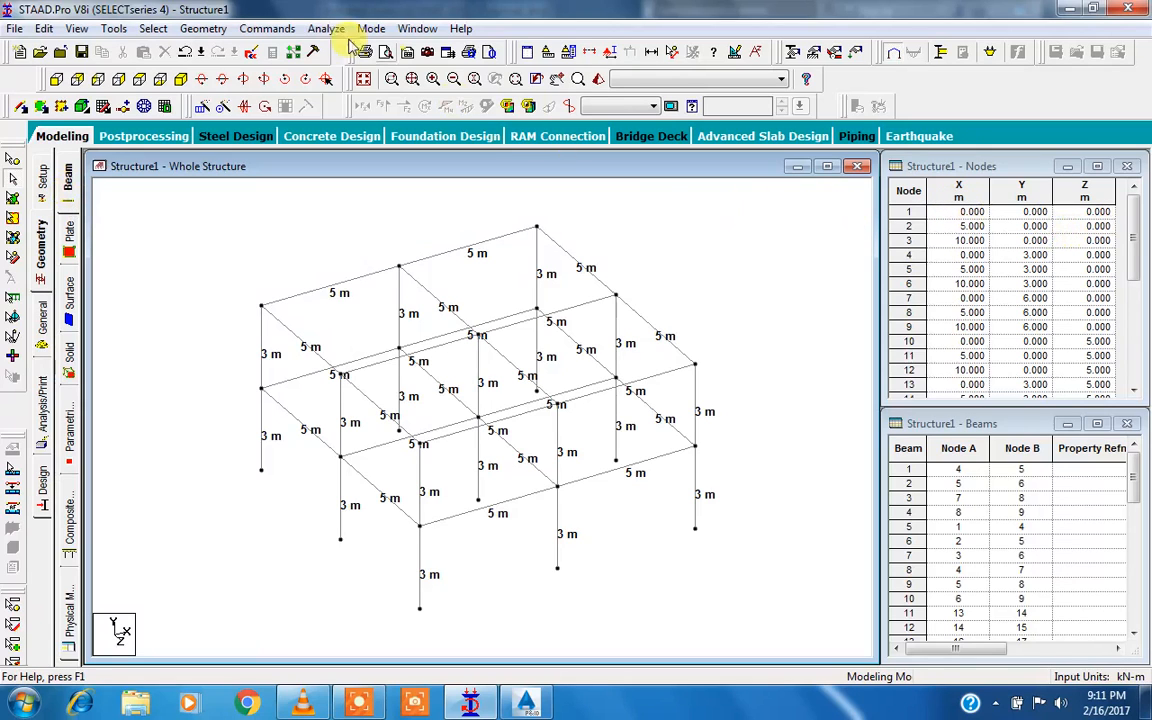
left_click(114, 28)
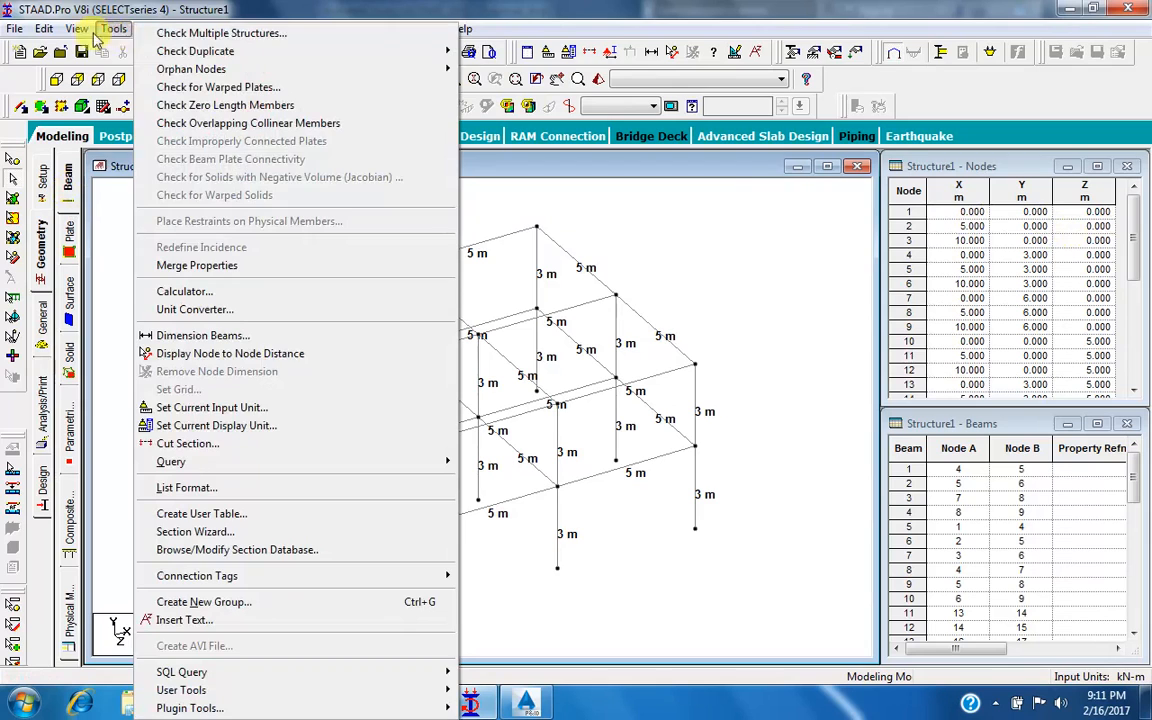
left_click(222, 10)
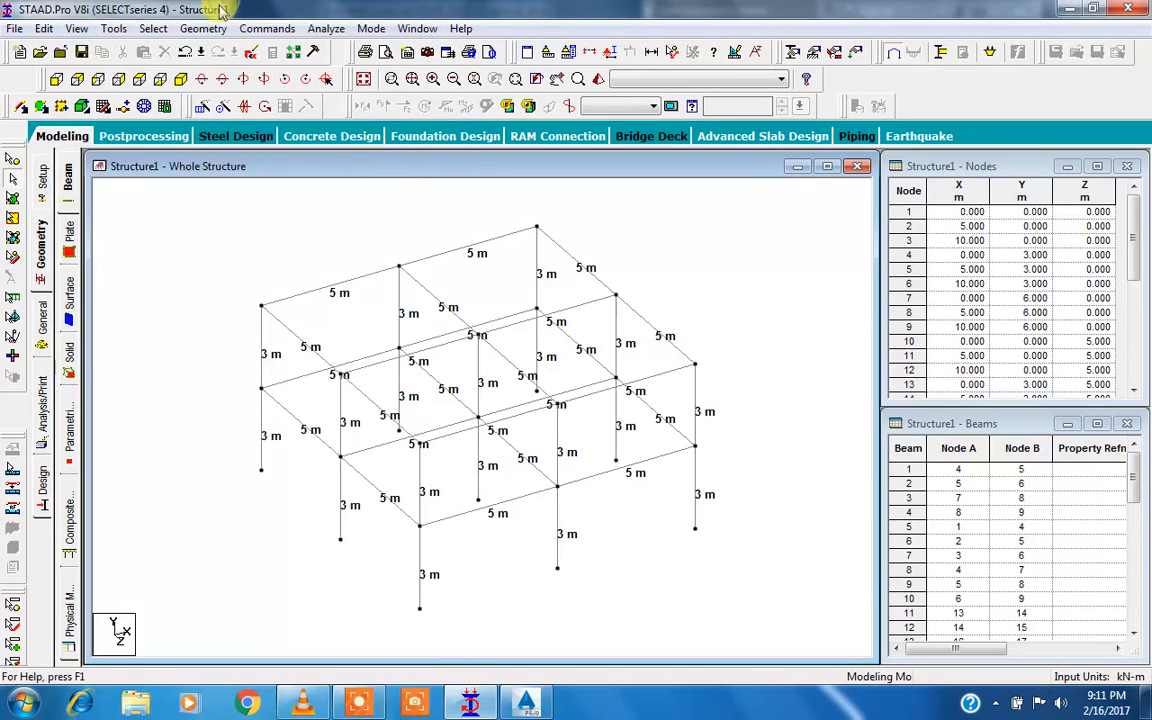
left_click(77, 28)
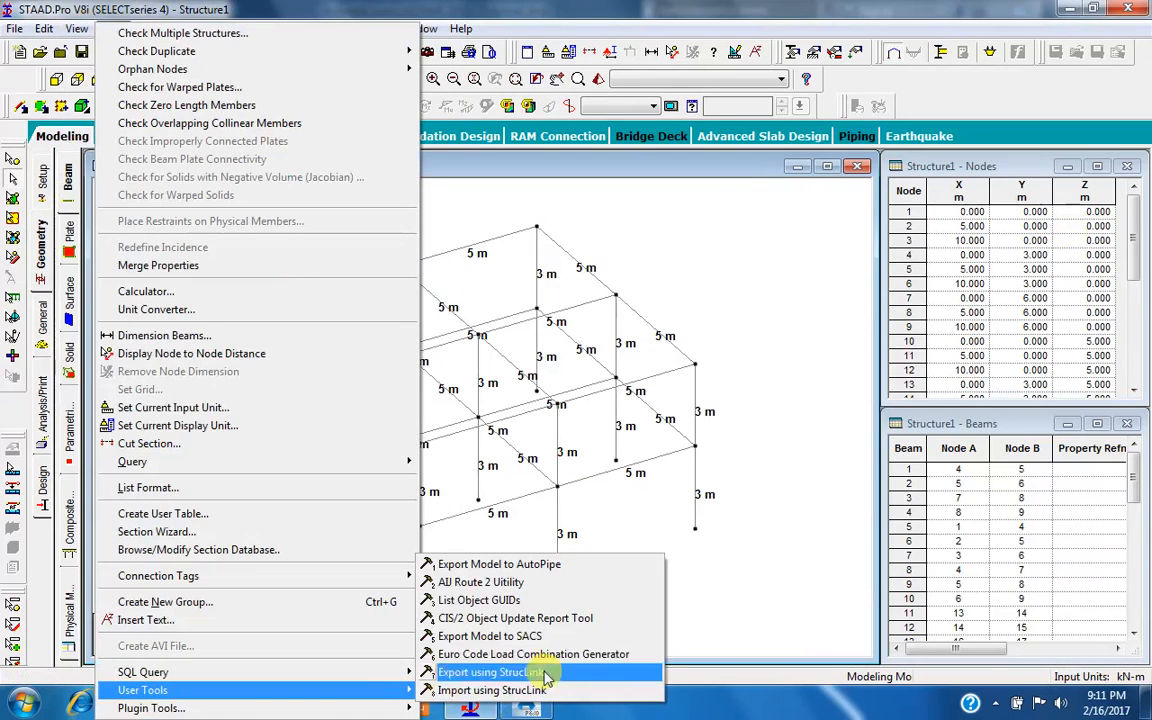
left_click(715, 594)
Show the default linear snap node/beam grid over the bay frame and dismiss it.
left_click(203, 28)
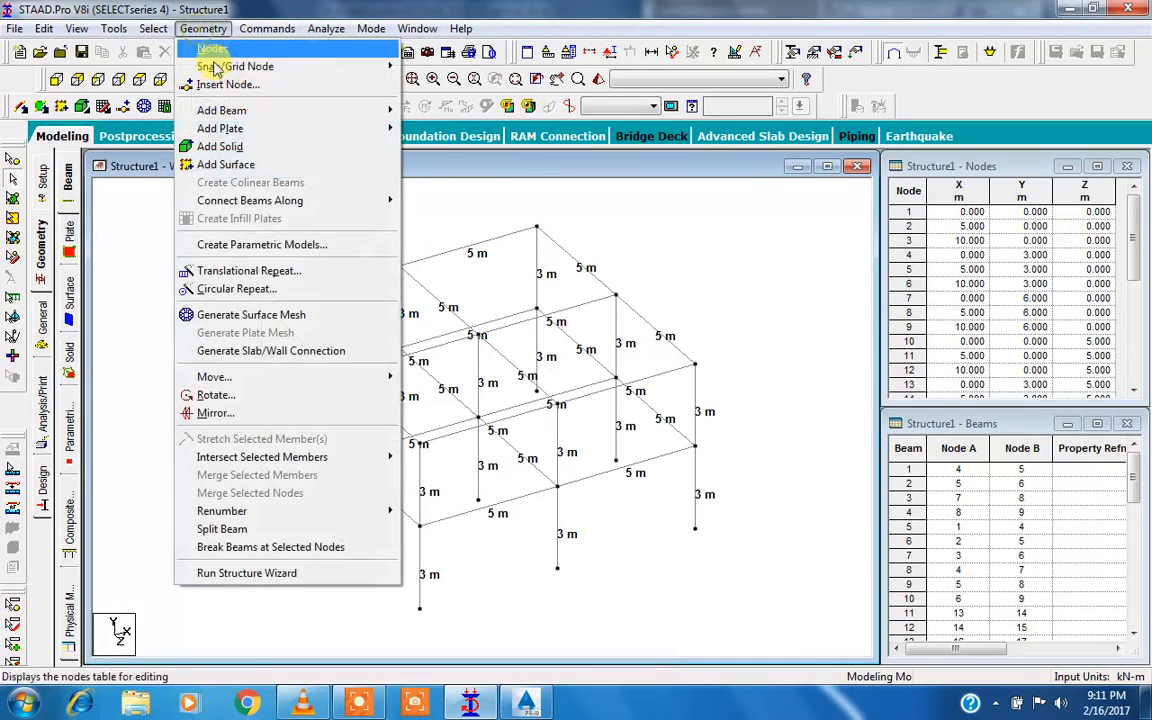
mouse_move(227, 70)
left_click(432, 66)
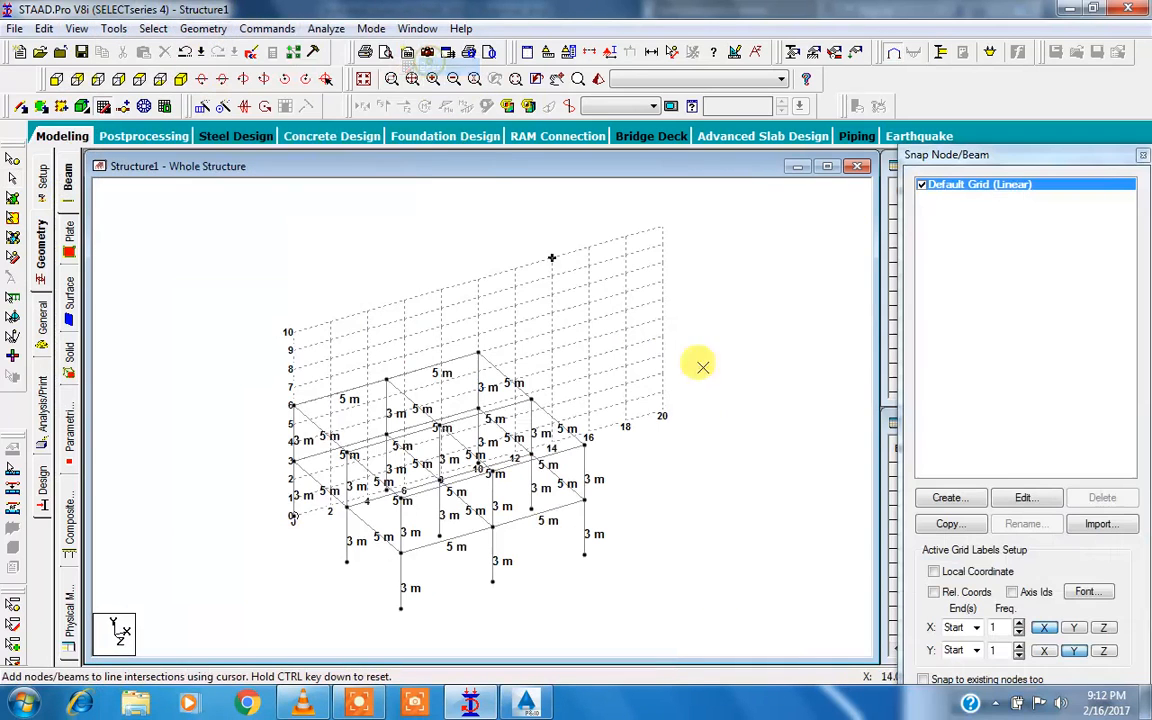
left_click_drag(1097, 170, 1069, 91)
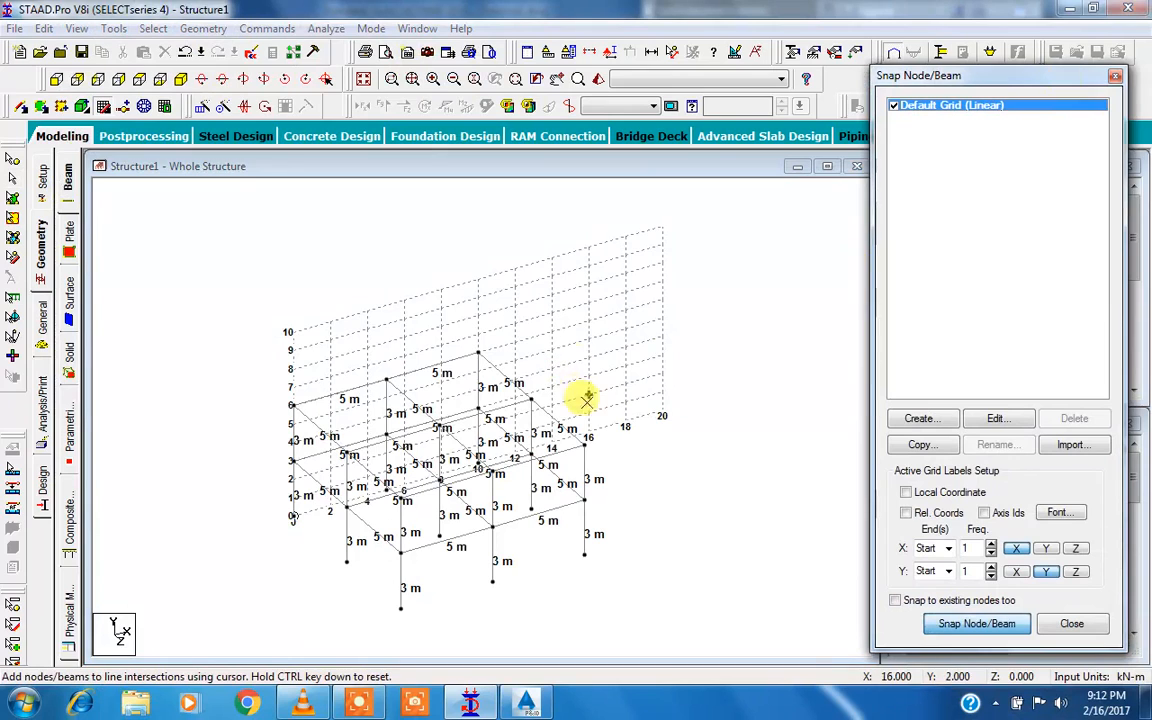
left_click(1116, 78)
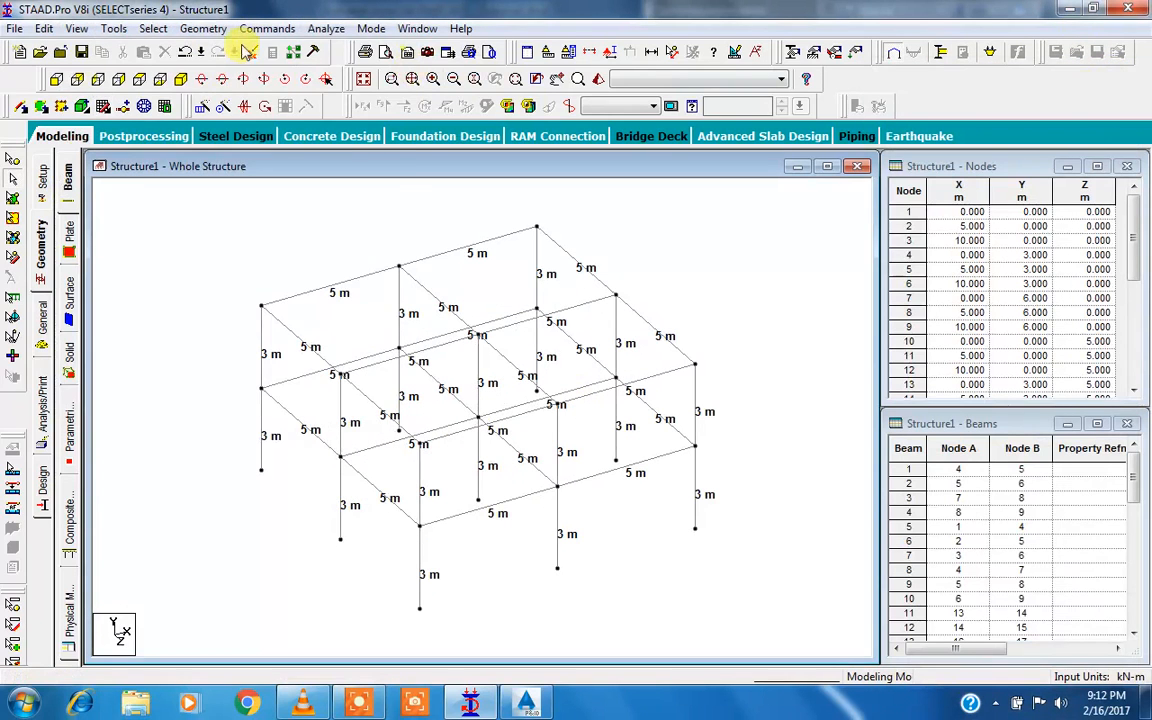
left_click(203, 28)
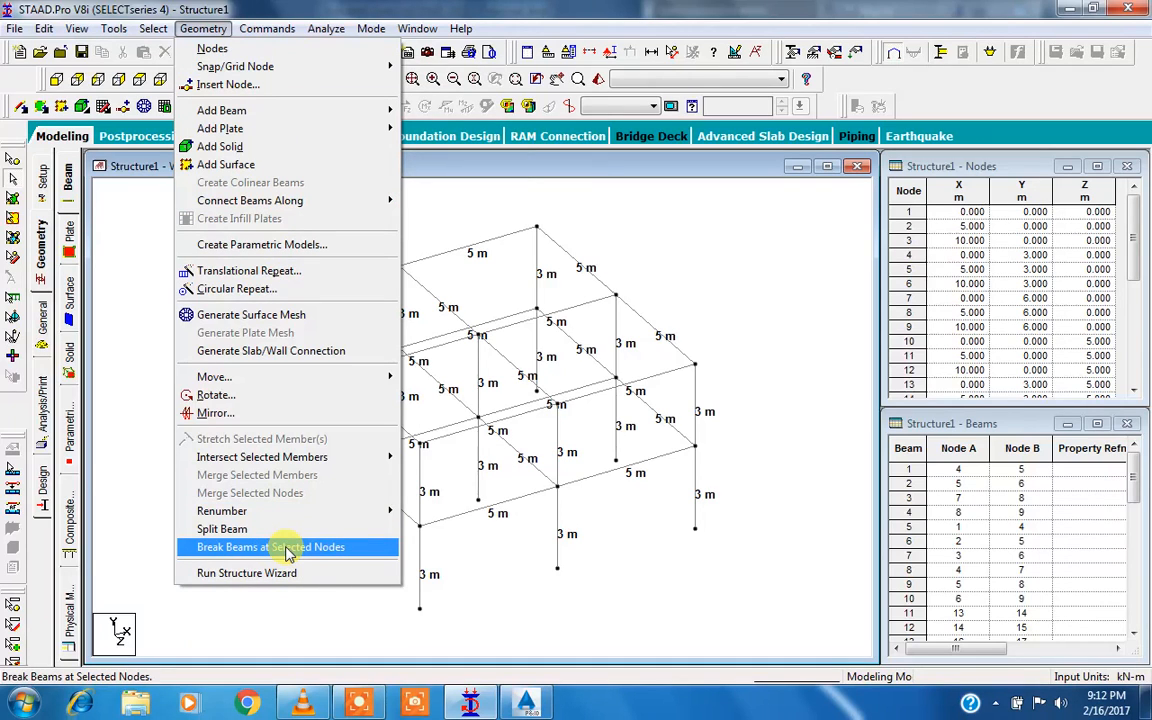
key("Escape")
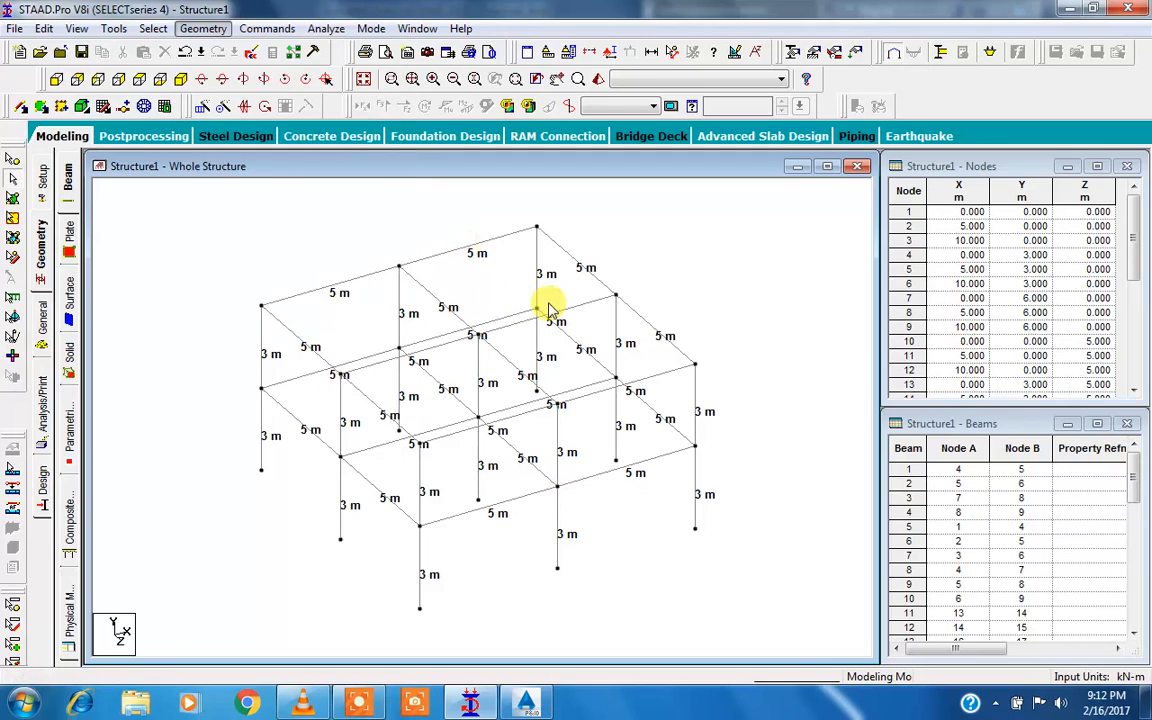